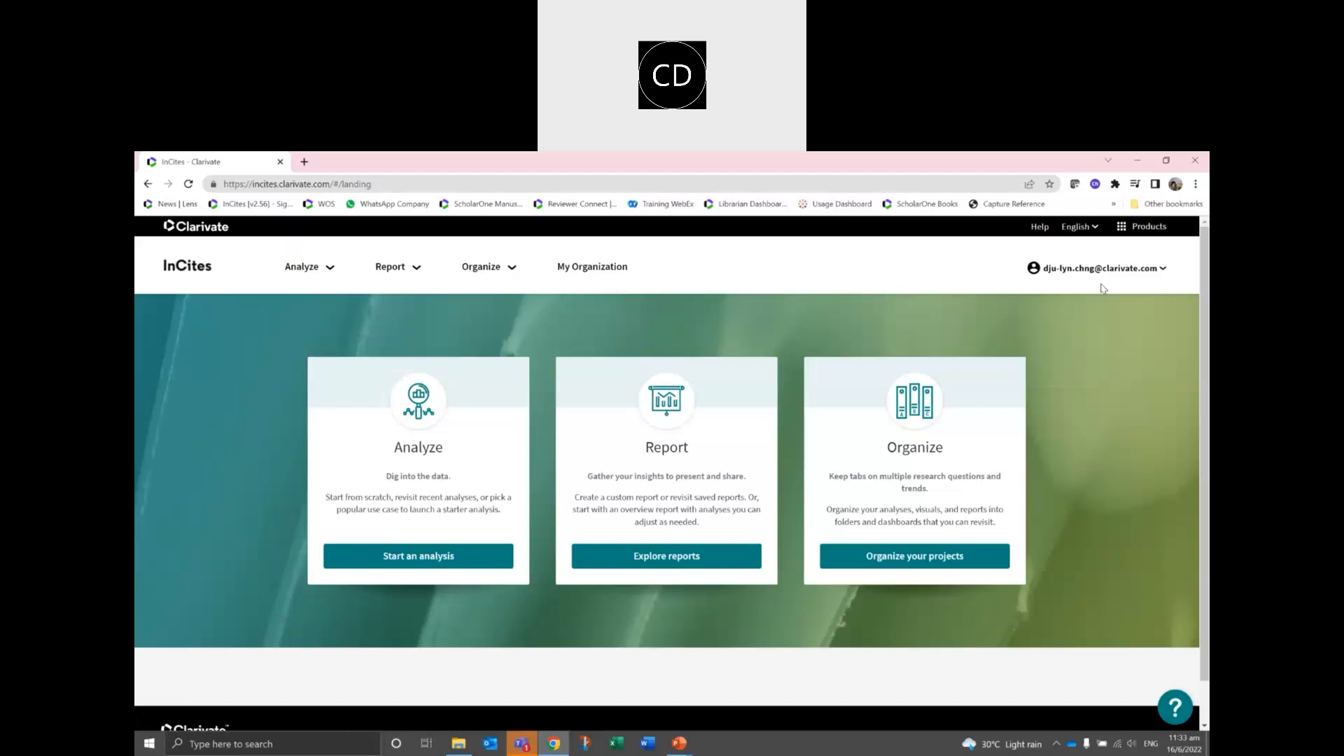
left_click_drag(330, 183, 198, 187)
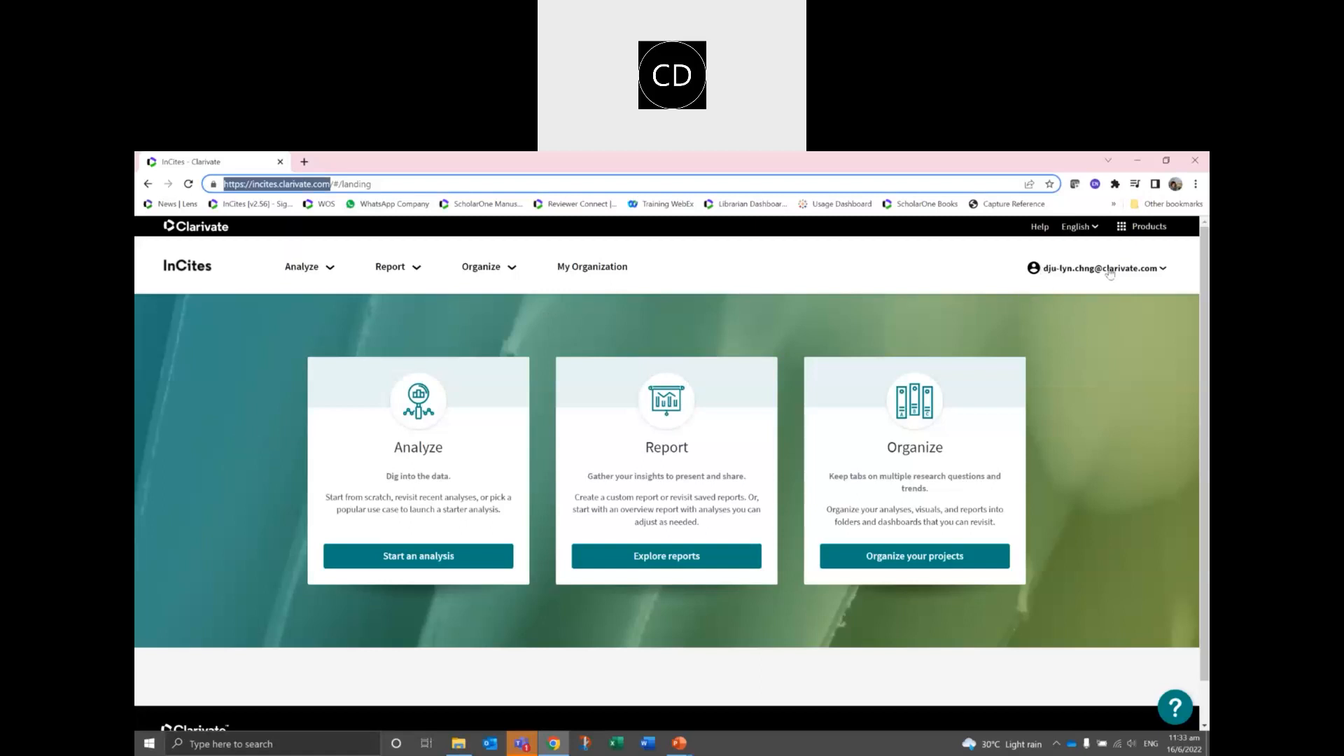
left_click(1140, 268)
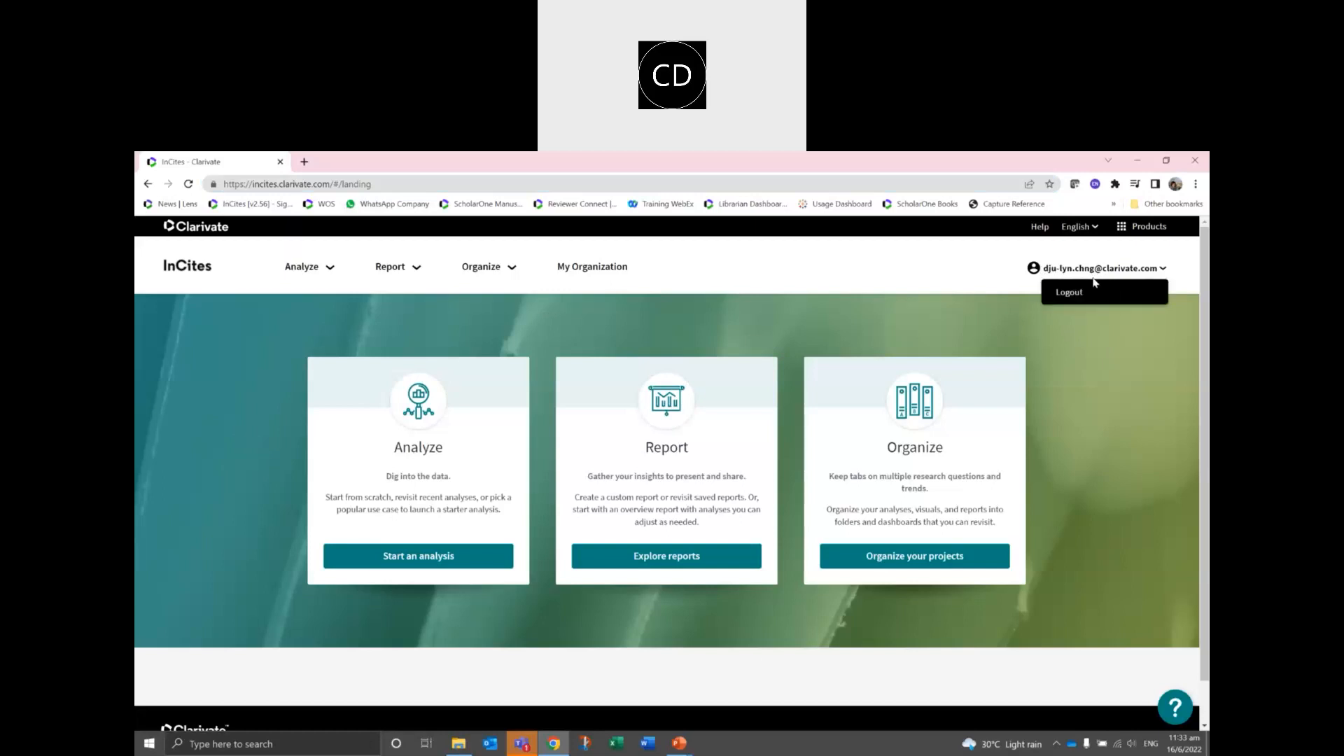
left_click(971, 278)
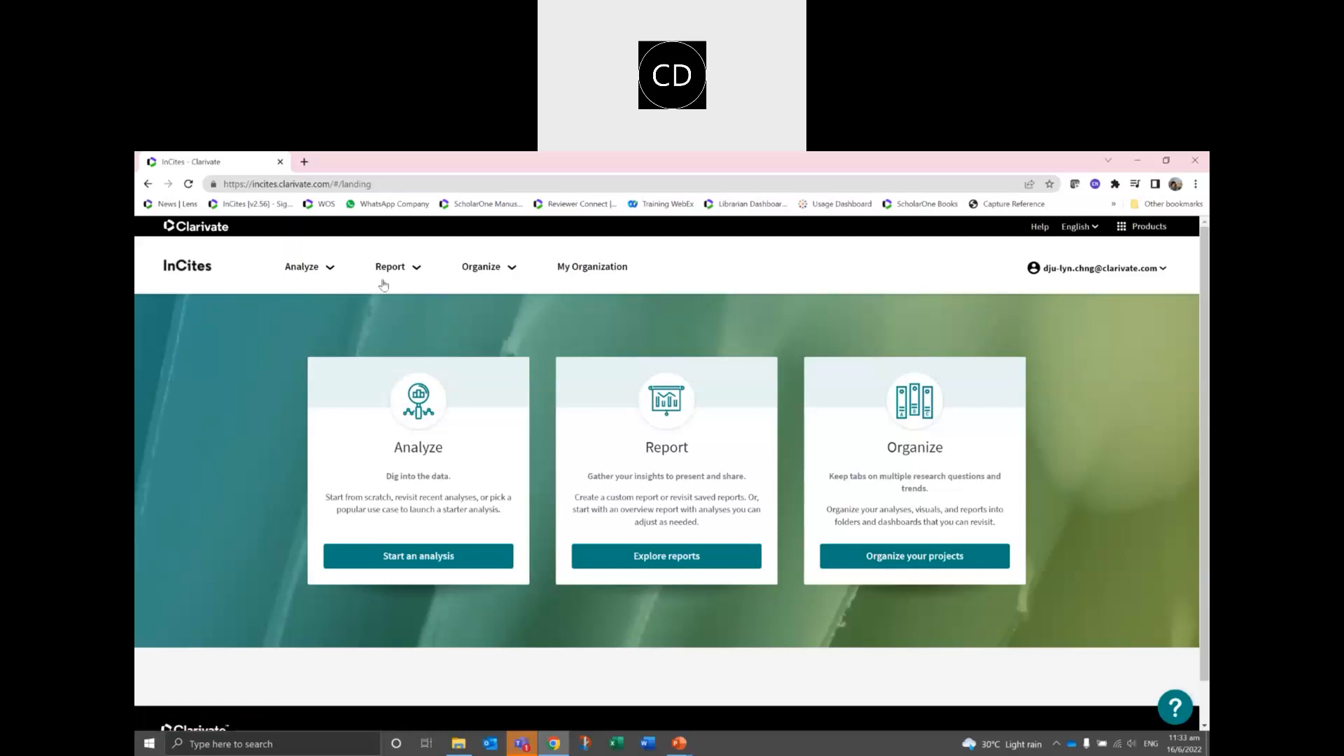
Open the Organization Report and replace the preset organization with Mahidol University.
left_click(417, 271)
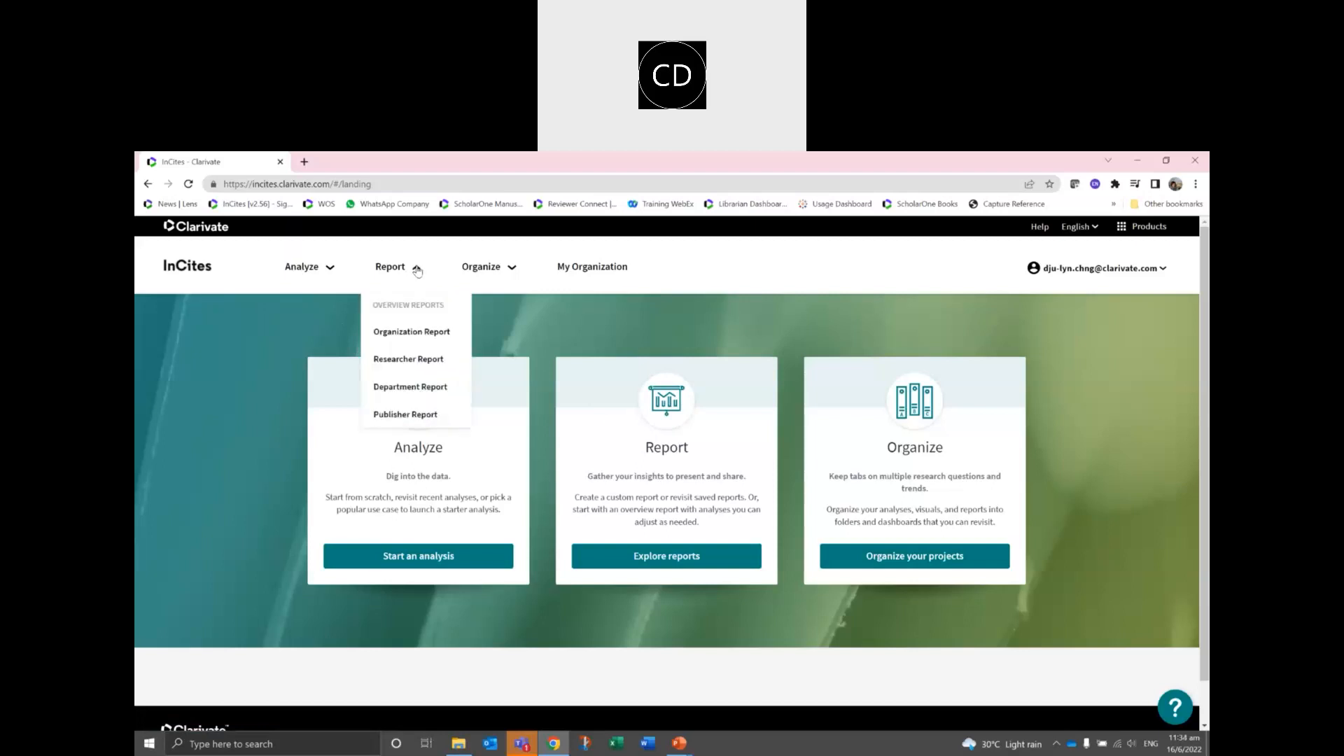
left_click(433, 335)
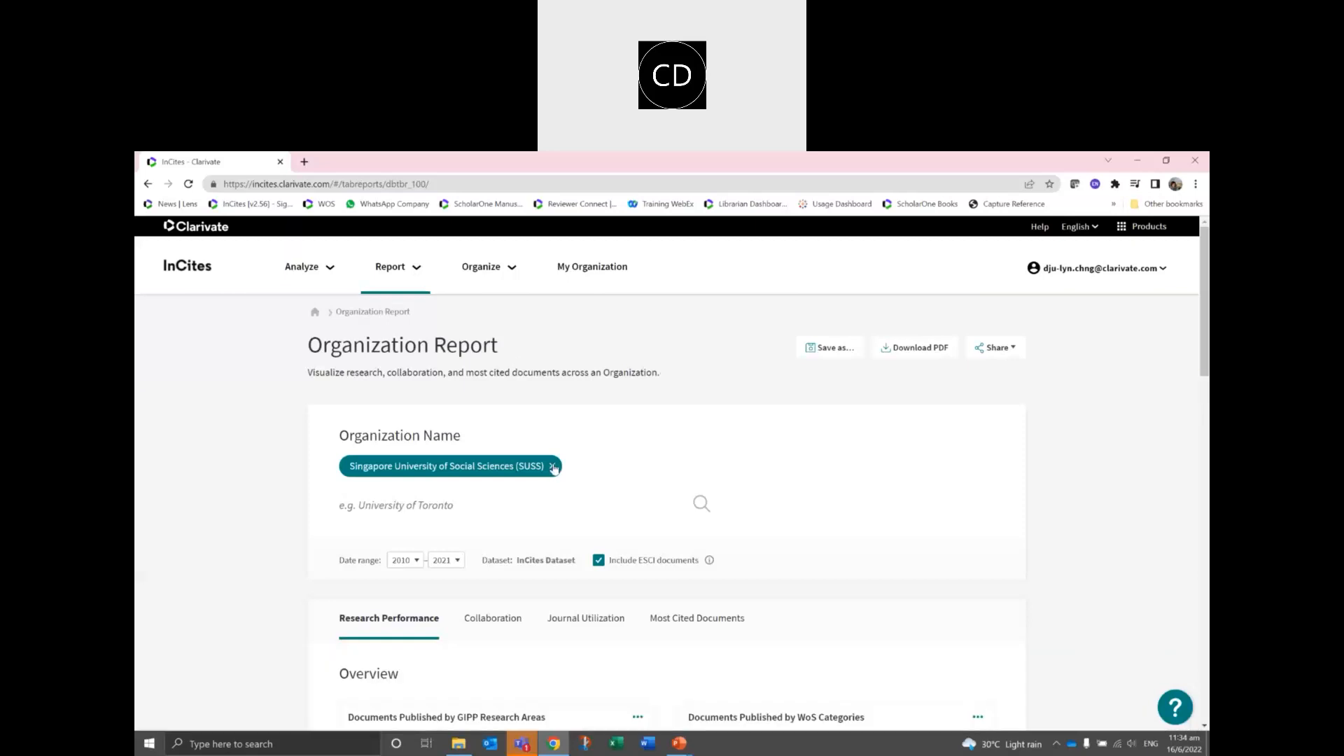
left_click(553, 467)
left_click(443, 477)
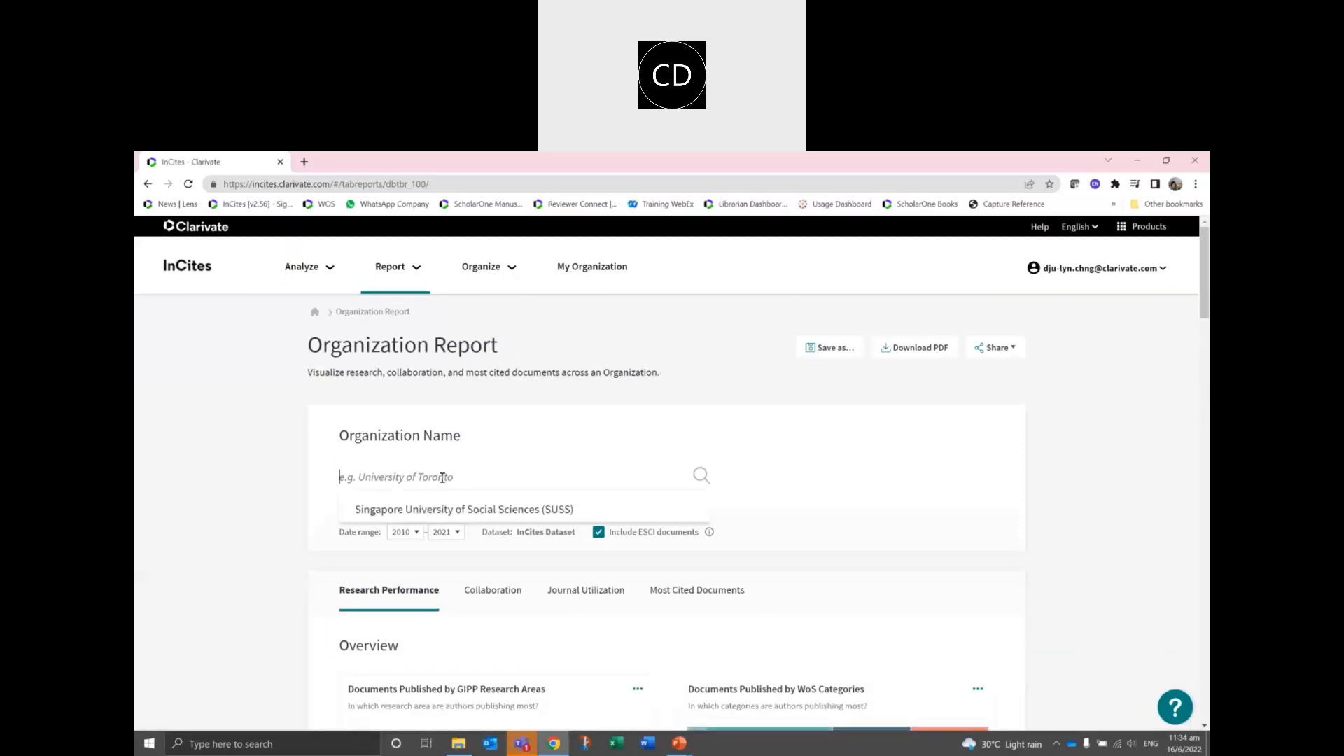
type("mahidol")
left_click(381, 544)
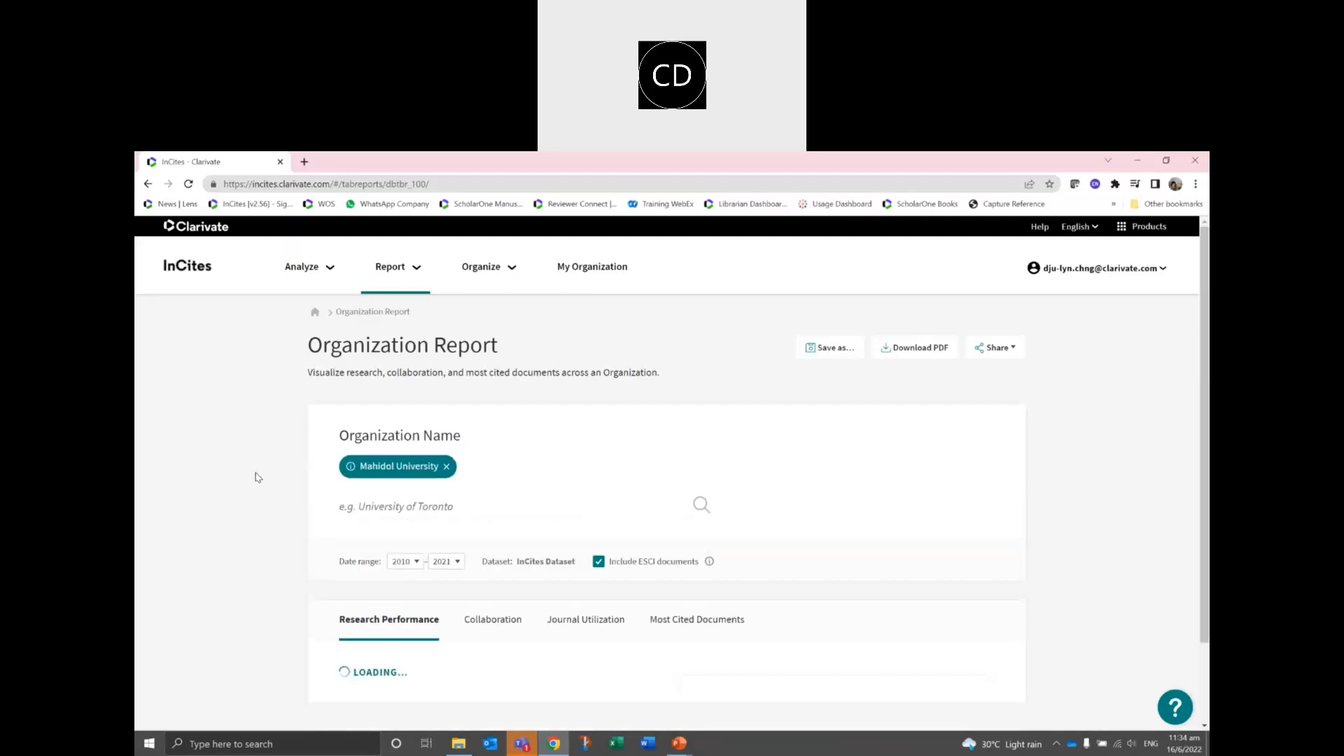
Examine the report's date range, dataset and the Overview charts of documents by GIPP research areas and WoS categories.
scroll(256, 475, "down", 1)
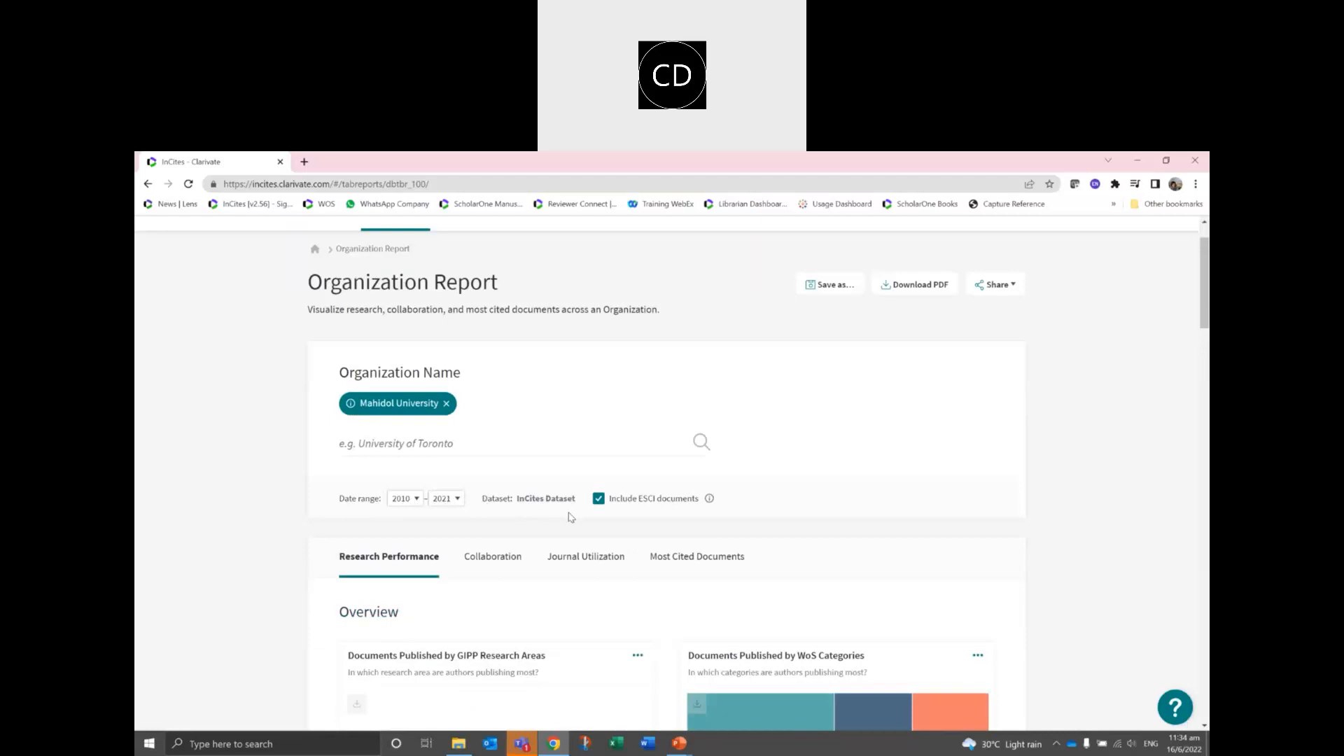
scroll(568, 516, "down", 2)
scroll(532, 488, "down", 2)
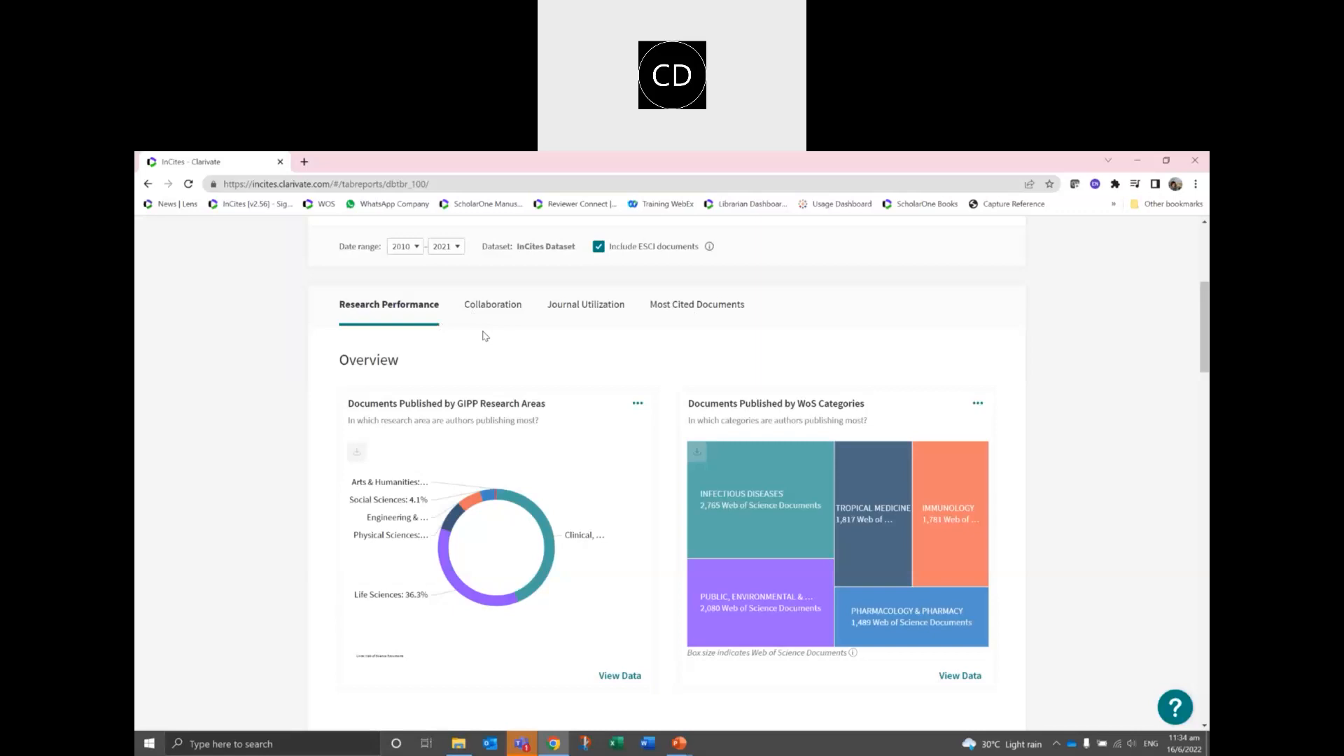
scroll(481, 334, "up", 2)
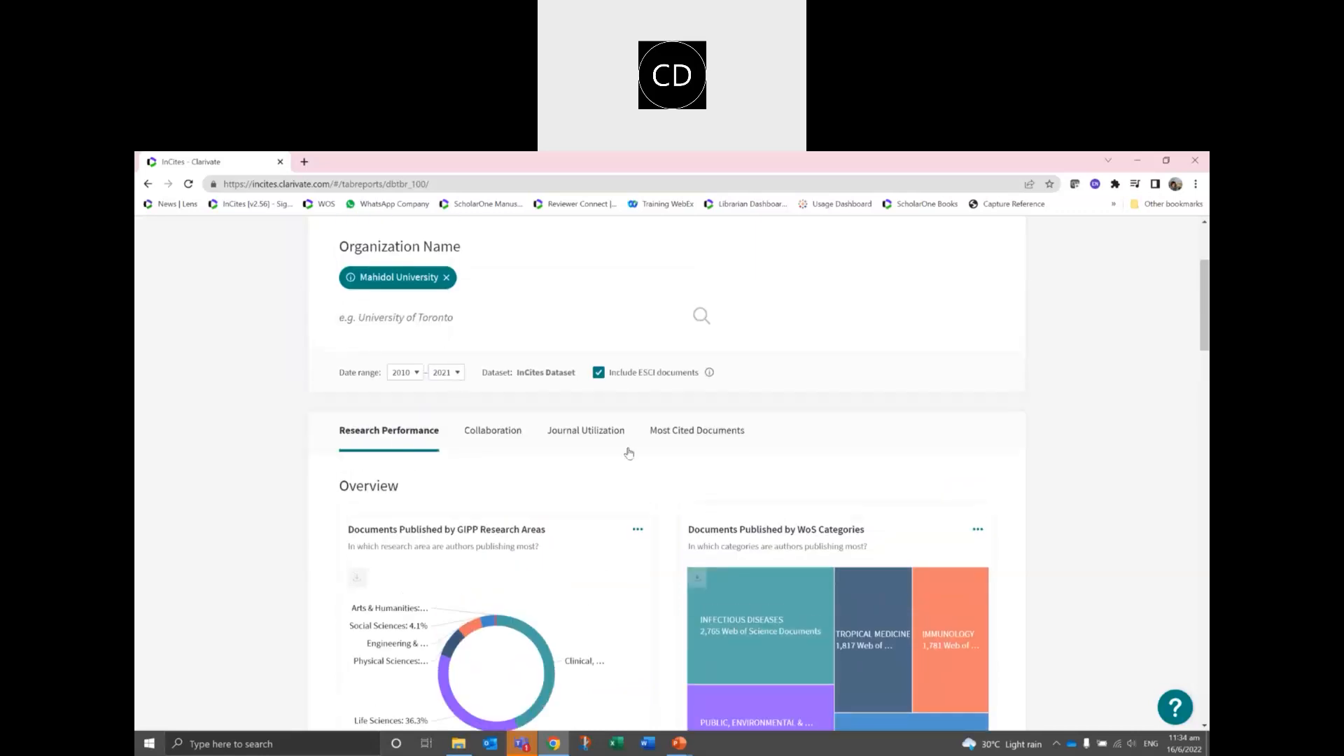
scroll(384, 413, "down", 1)
scroll(405, 476, "down", 2)
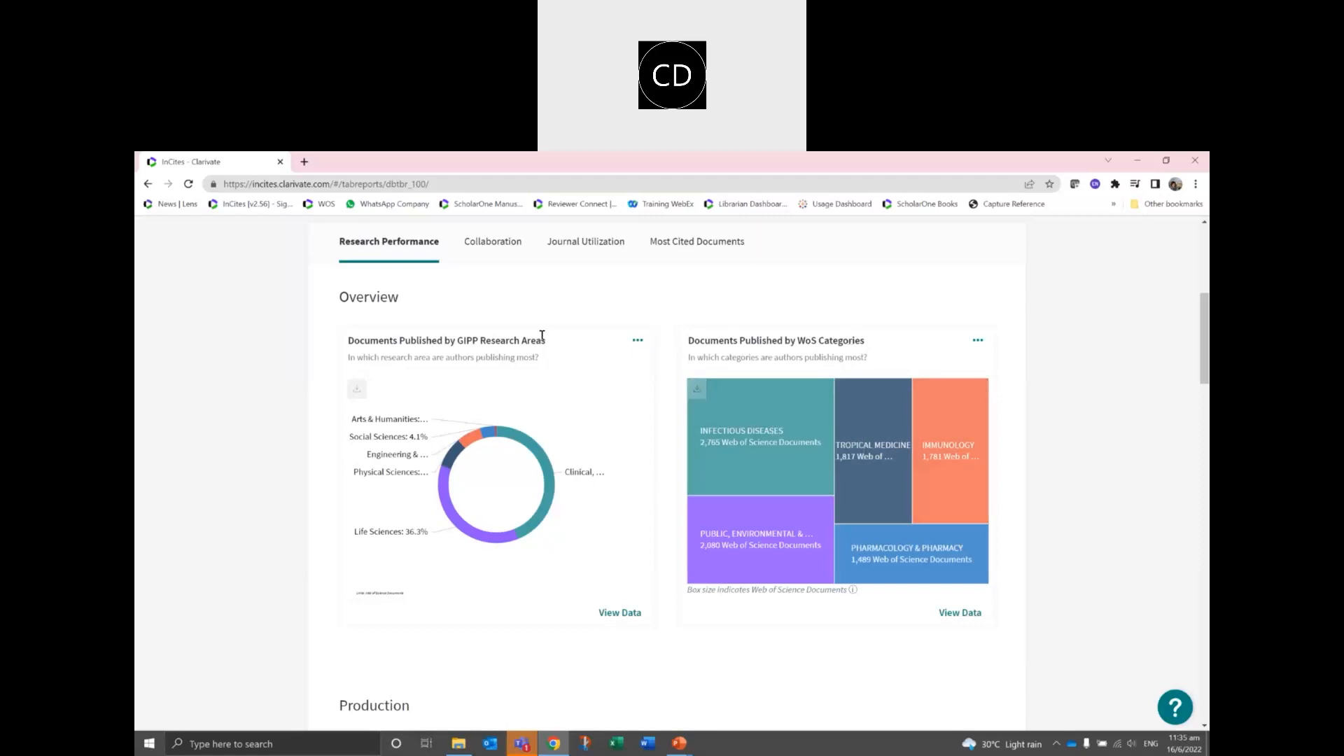
left_click_drag(456, 341, 545, 340)
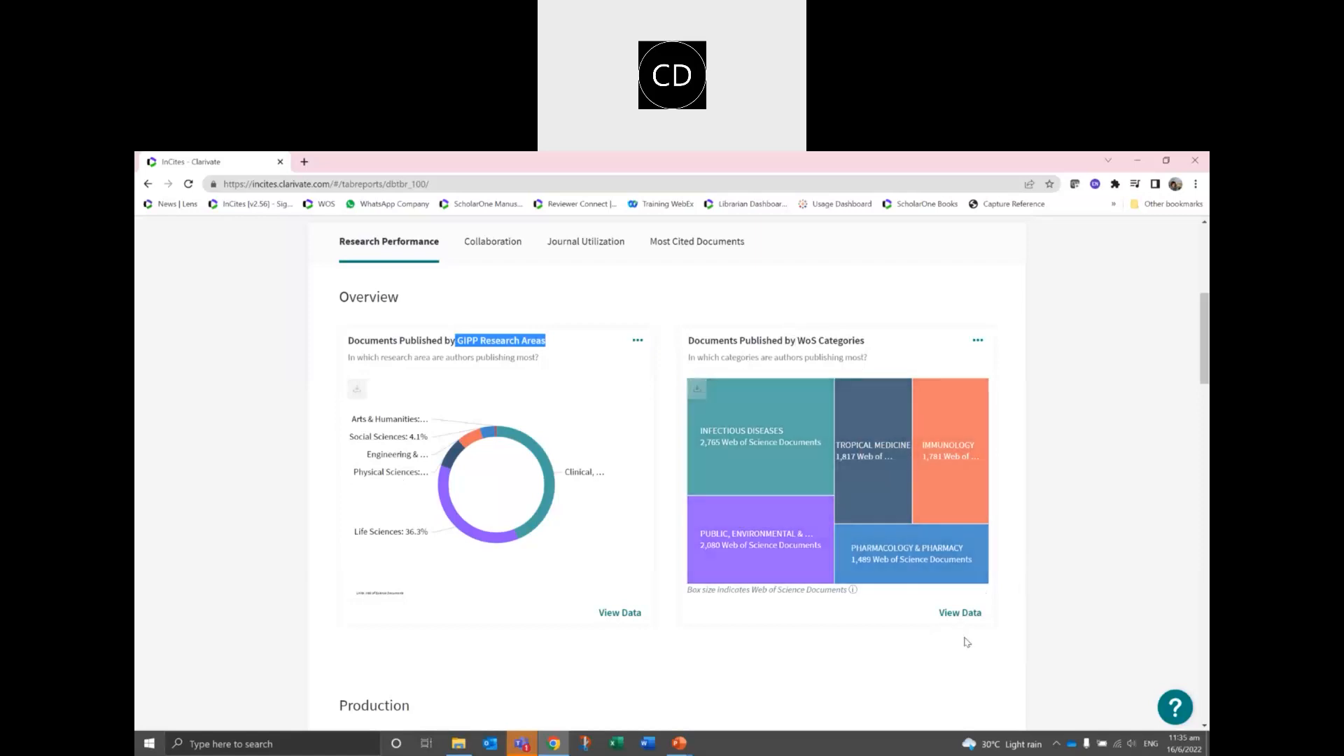
mouse_move(709, 450)
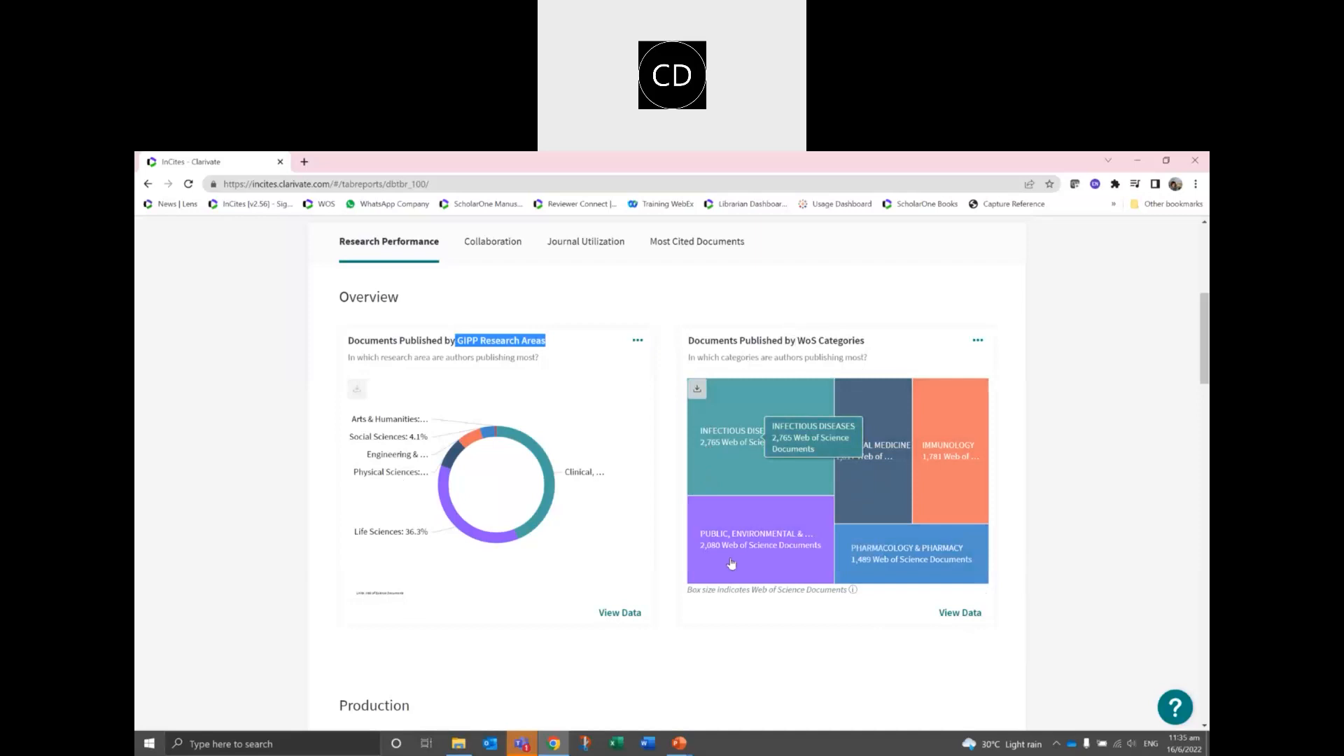
mouse_move(908, 580)
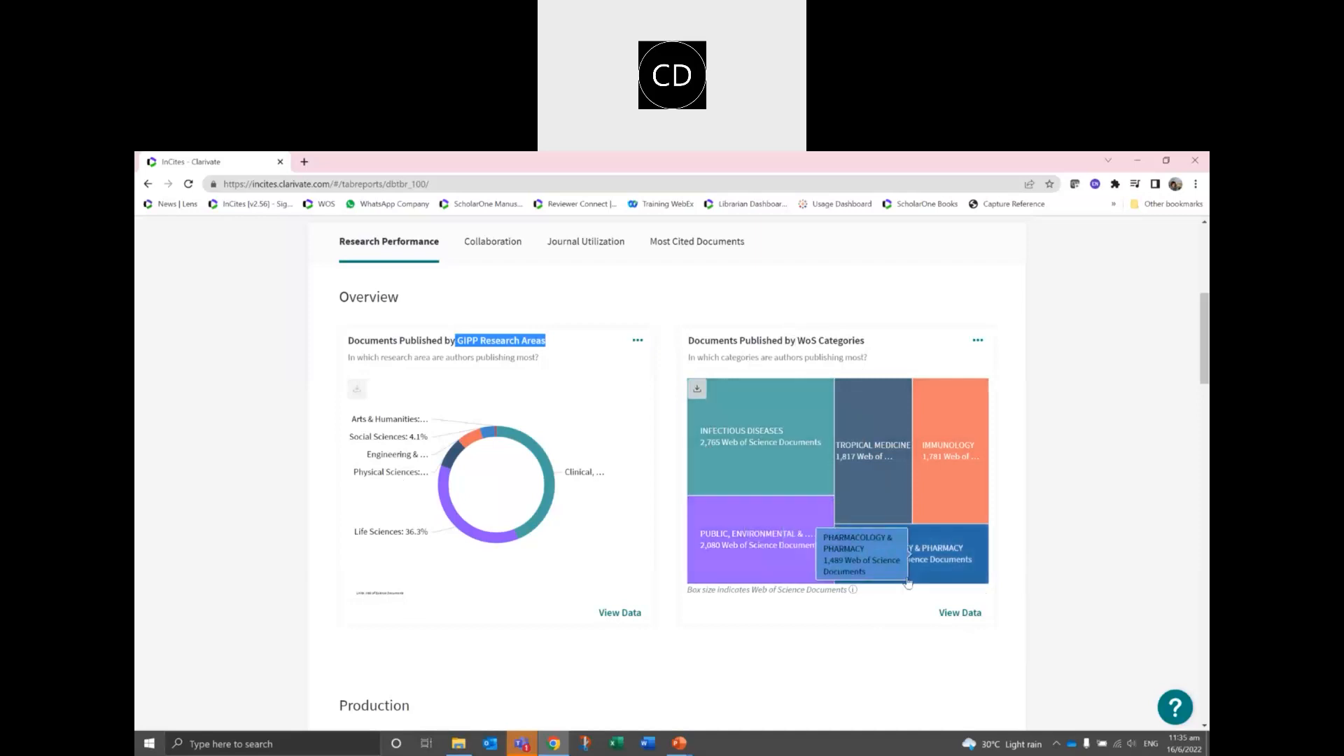
Examine the Production charts for documents published per year and times cited per year.
scroll(900, 593, "down", 1)
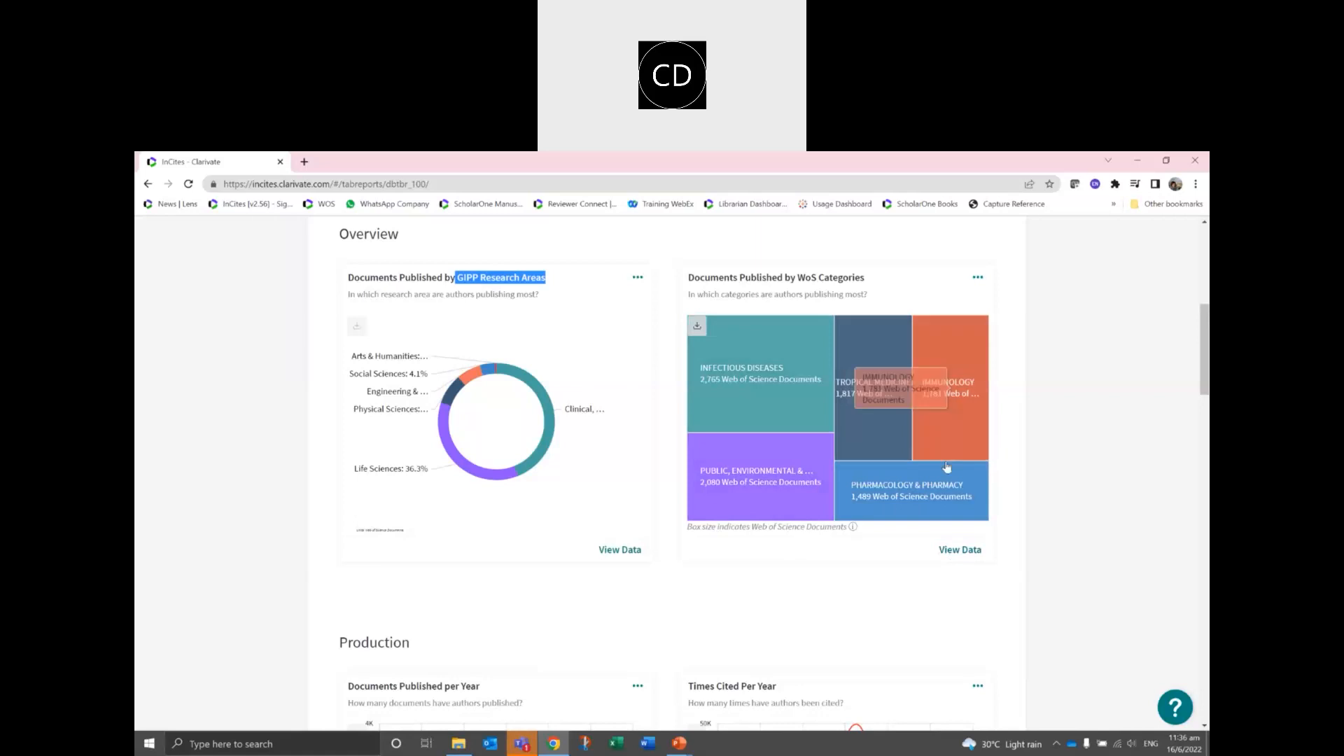
scroll(967, 500, "down", 2)
scroll(966, 501, "down", 3)
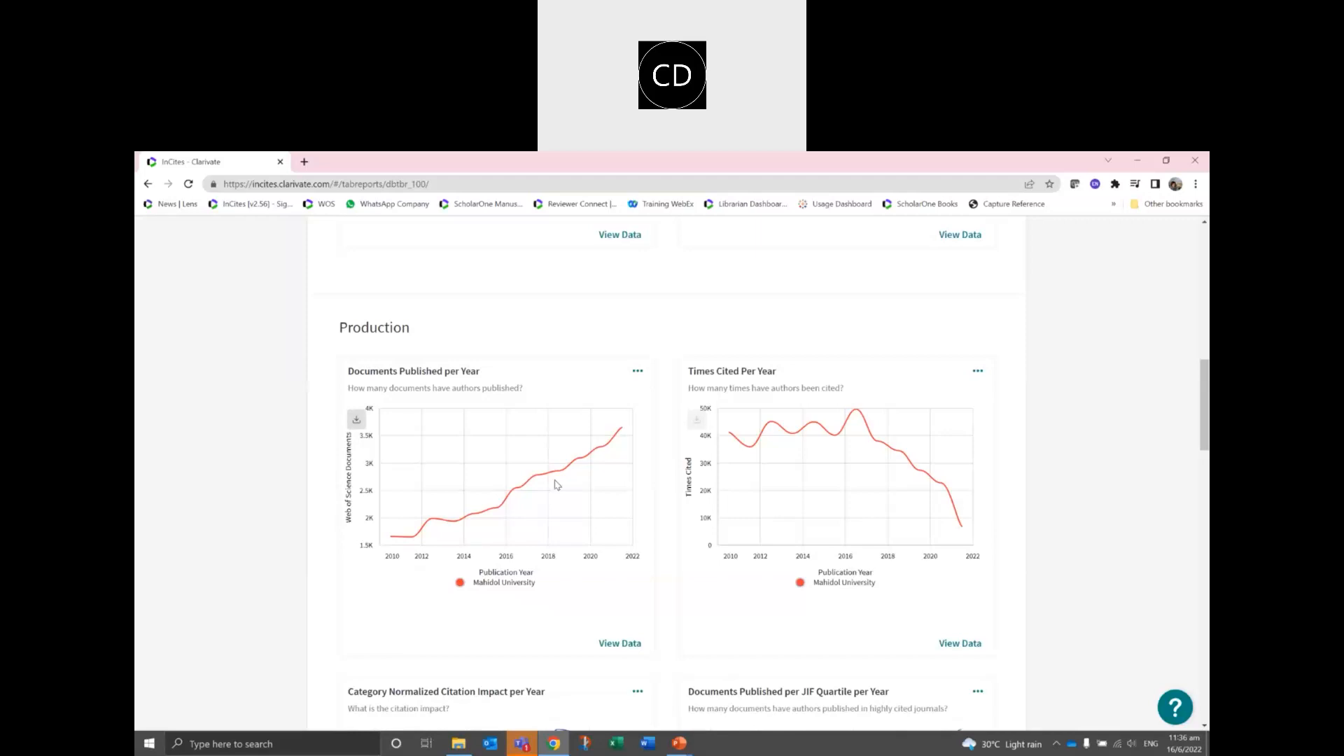
mouse_move(616, 448)
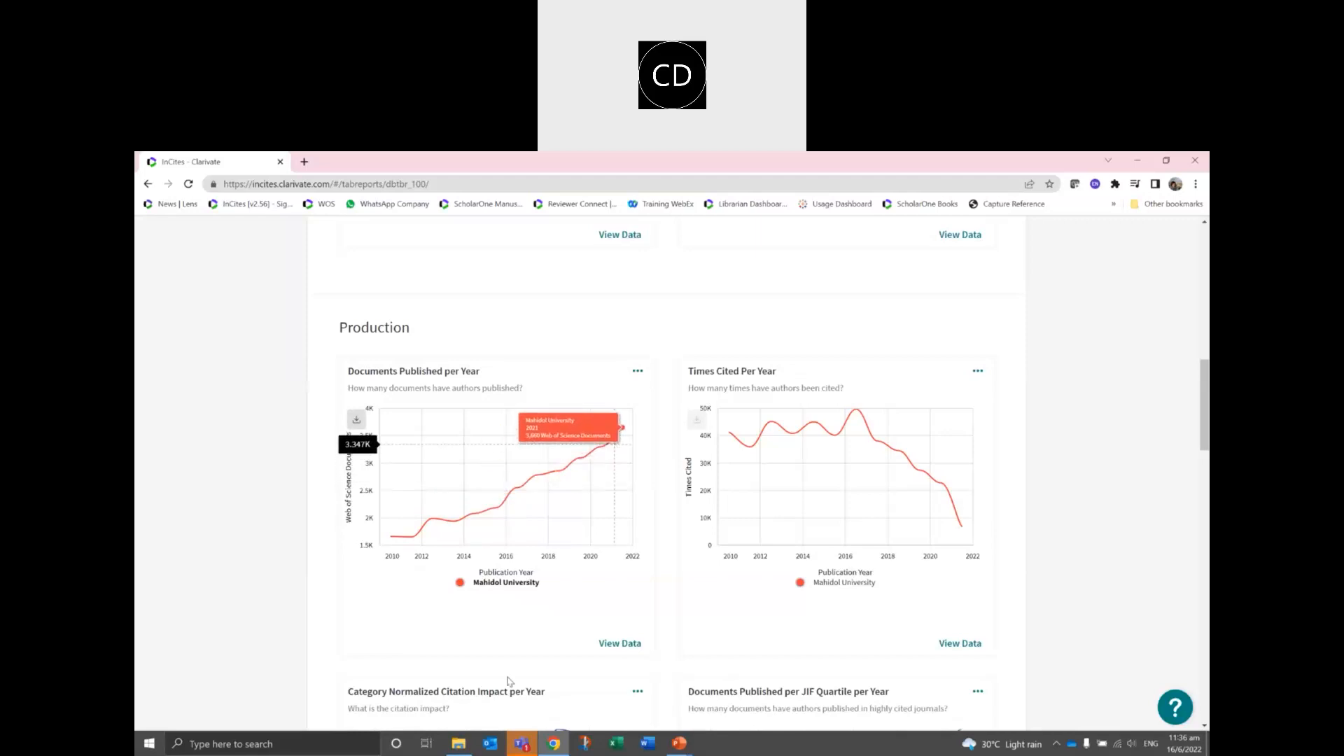
scroll(854, 639, "down", 1)
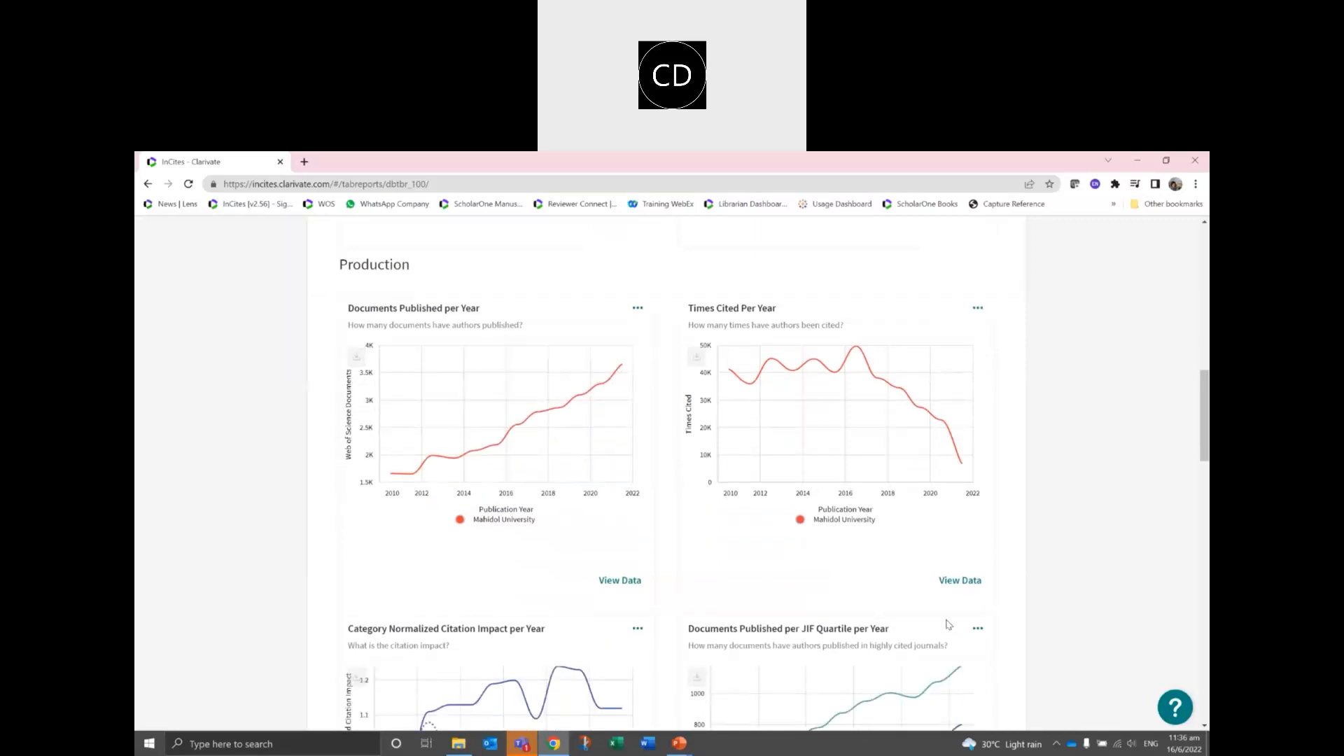
scroll(1043, 558, "down", 4)
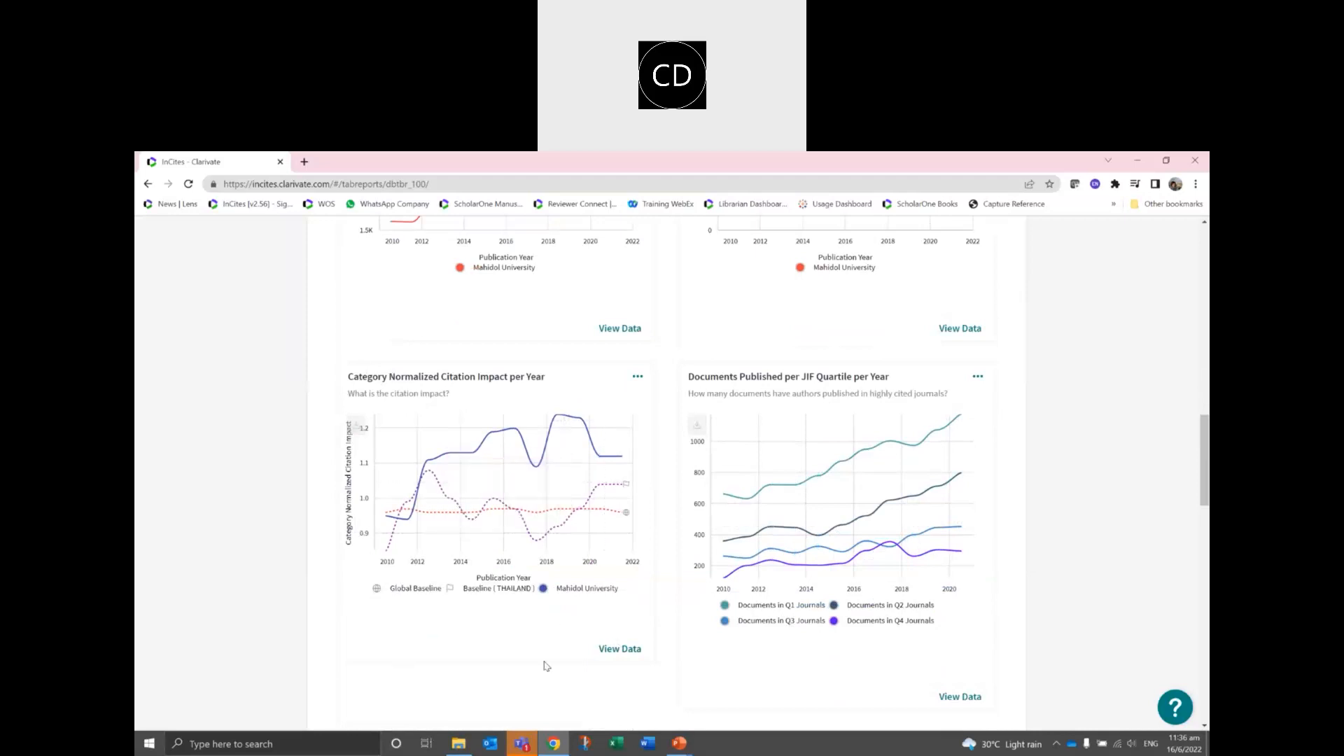
Enlarge the page zoom and compare Mahidol University's yearly Category Normalized Citation Impact with the Thailand and global baselines.
scroll(599, 595, "down", 1)
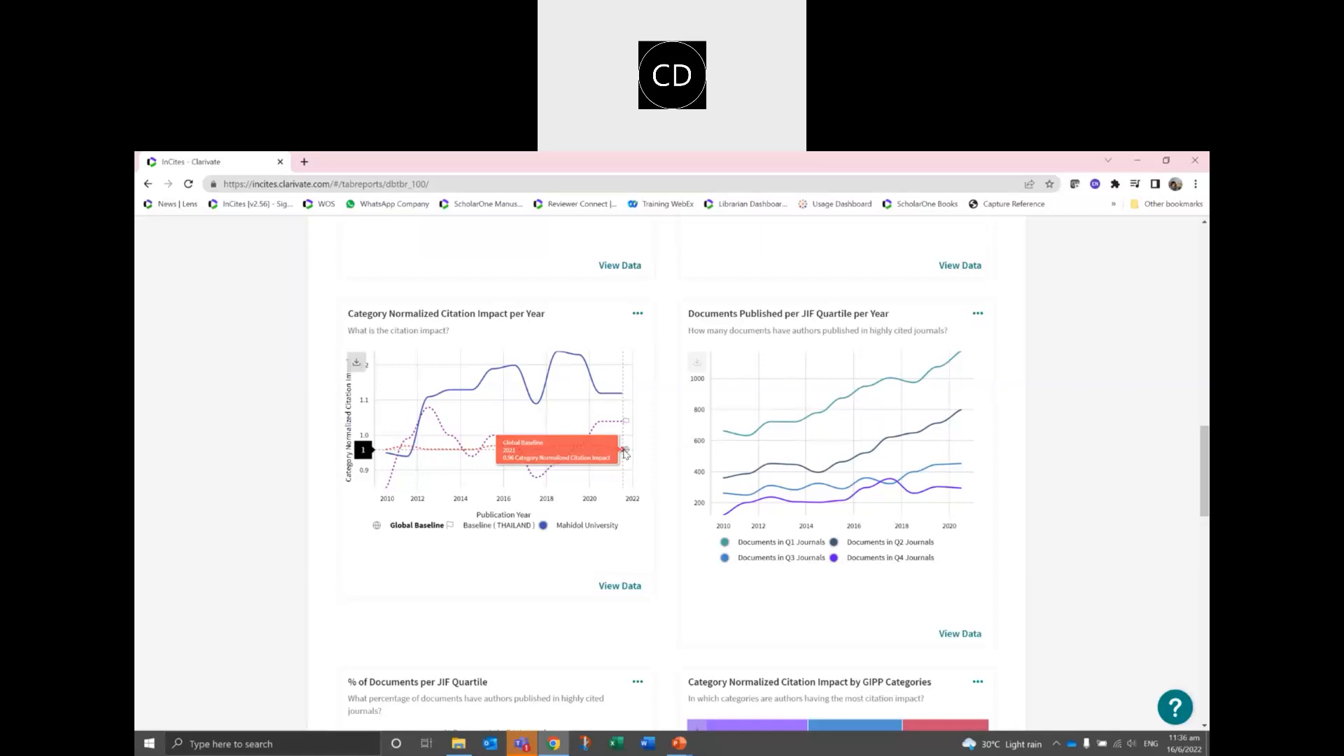
mouse_move(621, 425)
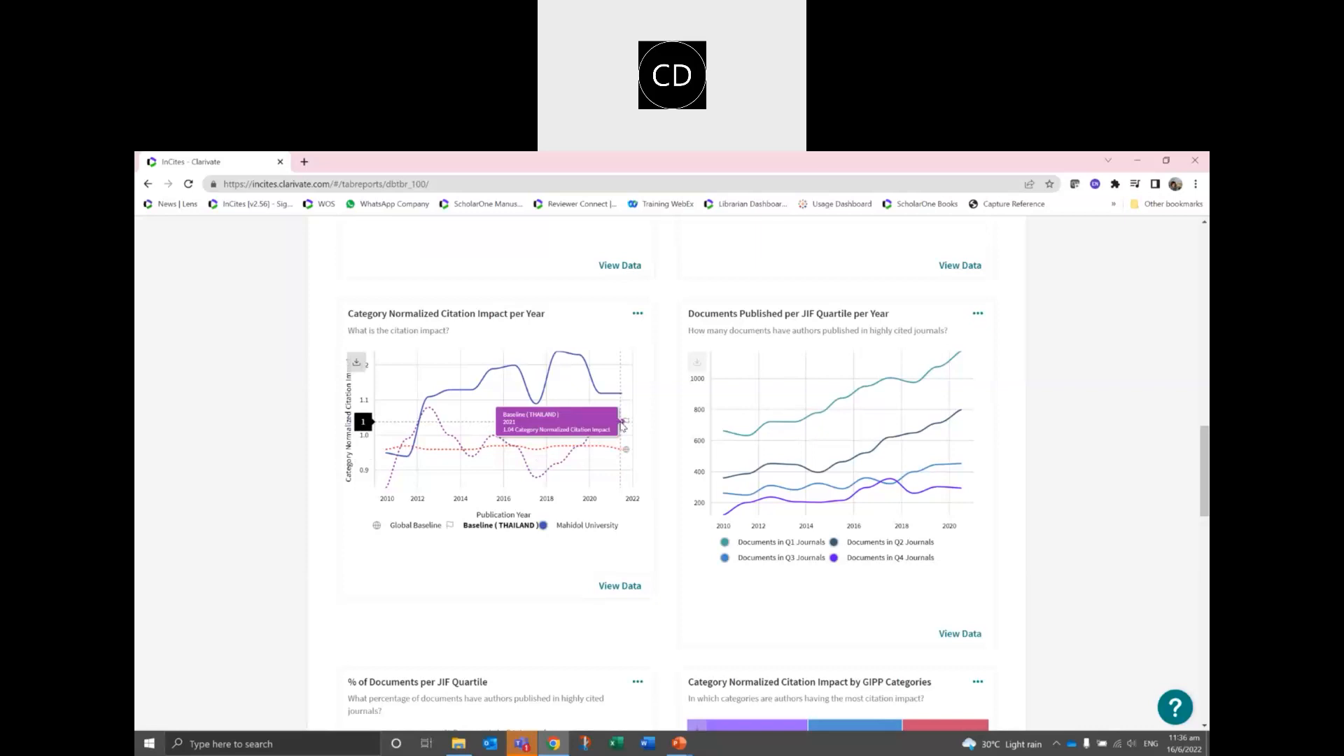
left_click(1196, 184)
left_click(1158, 301)
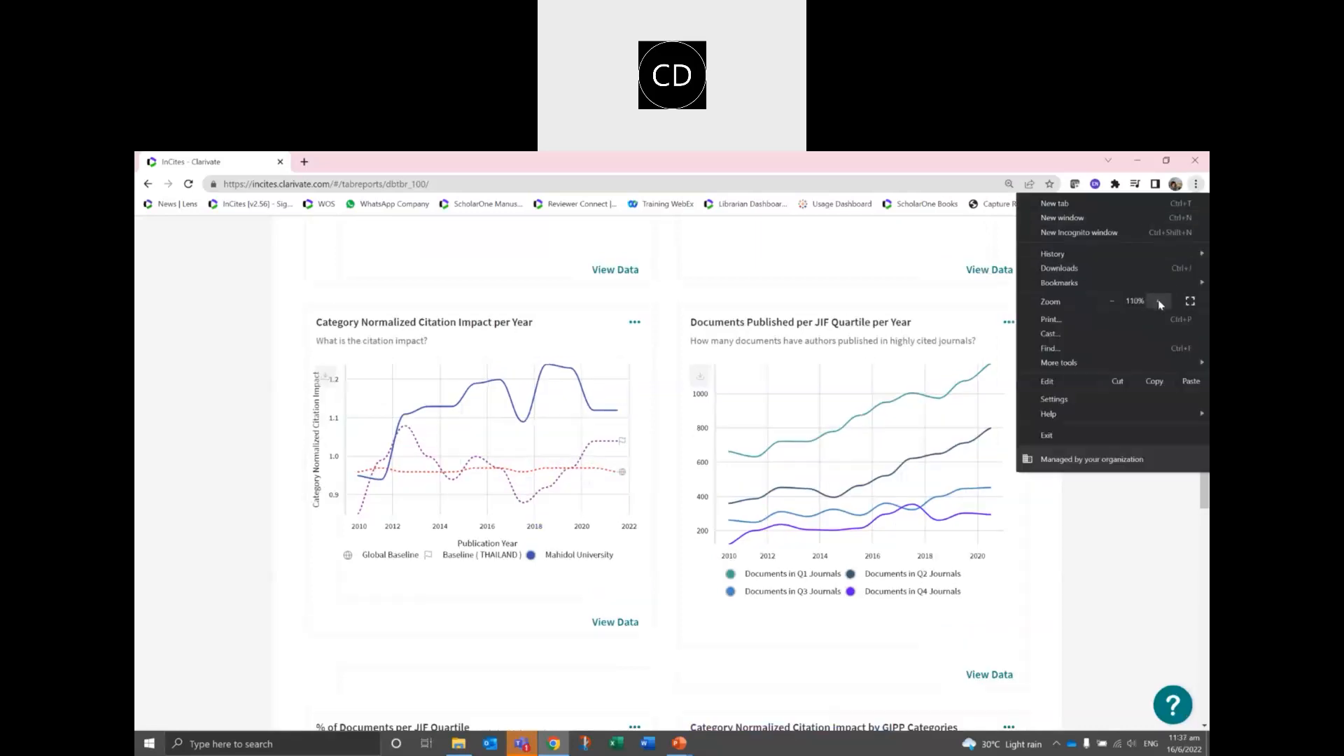
left_click(1140, 540)
mouse_move(618, 476)
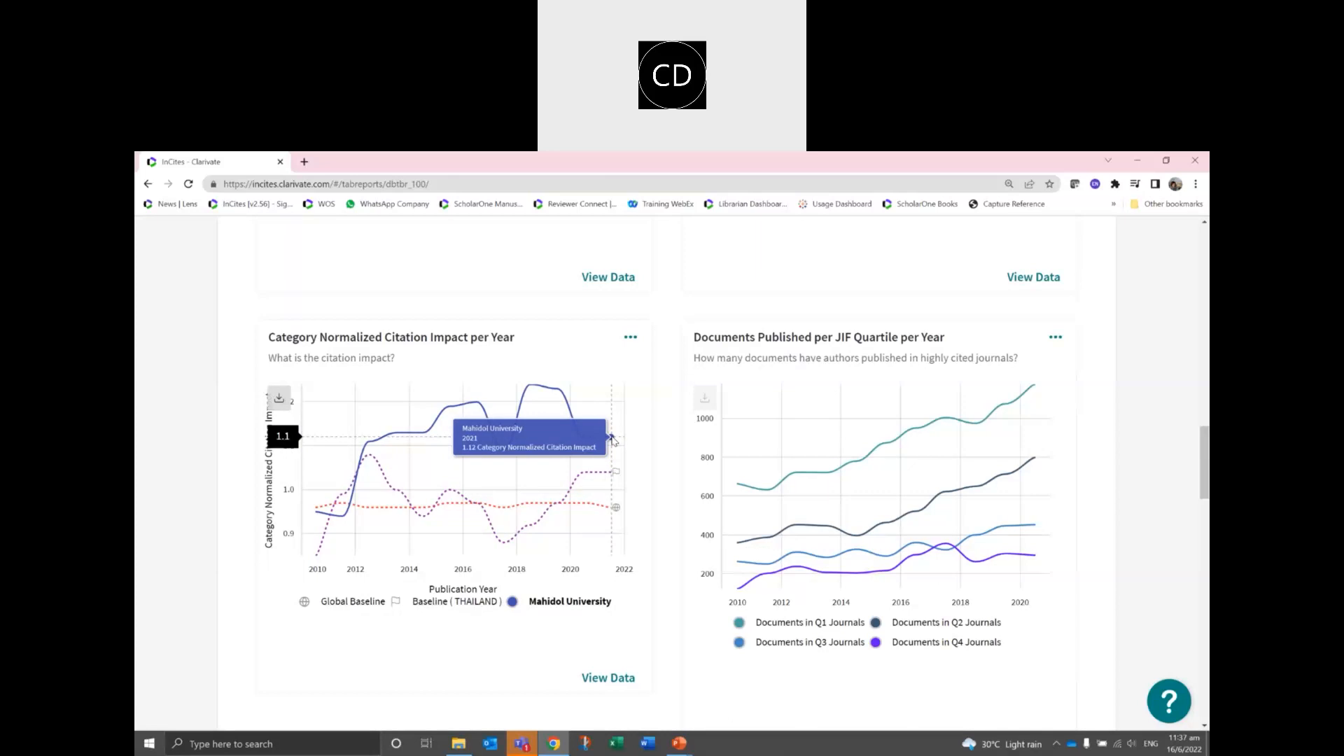
mouse_move(612, 507)
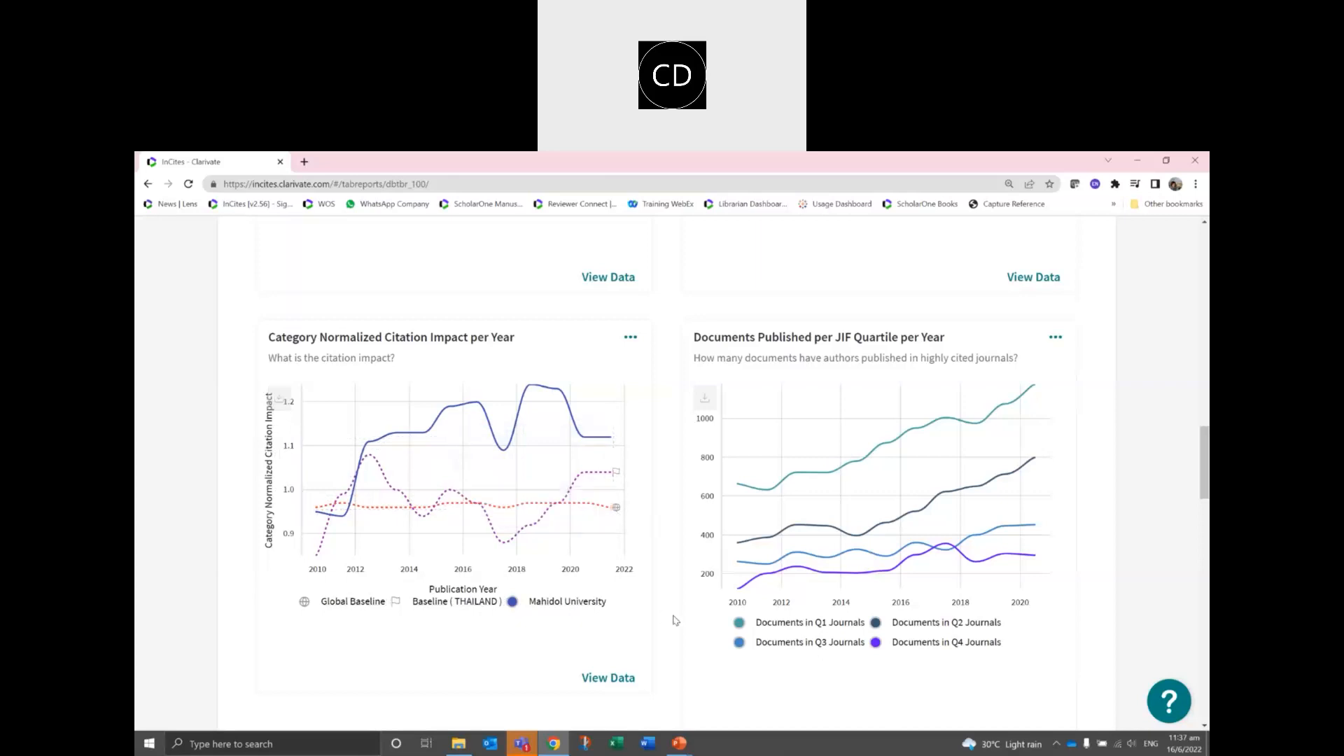
Examine the charts for percentage of documents per JIF quartile and Category Normalized Citation Impact by GIPP categories.
scroll(675, 621, "down", 2)
scroll(676, 620, "down", 2)
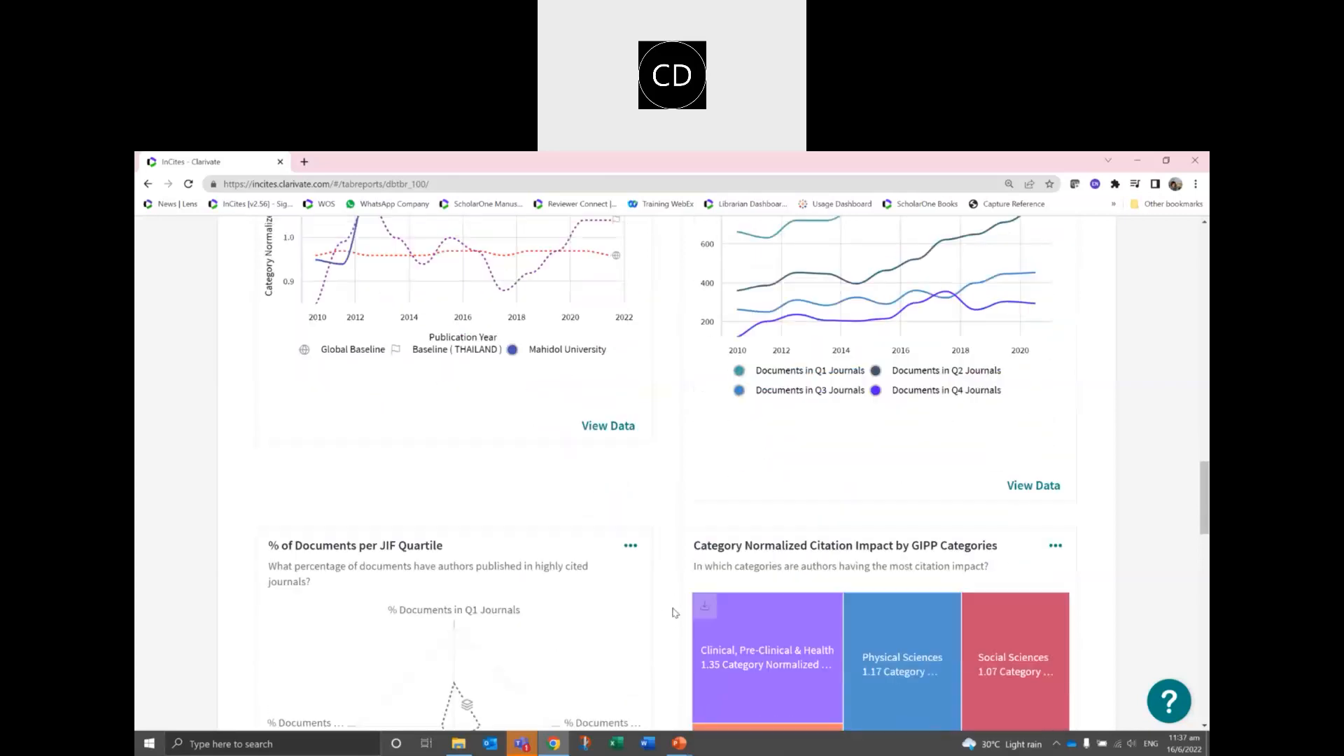
scroll(670, 595, "down", 3)
scroll(670, 594, "down", 1)
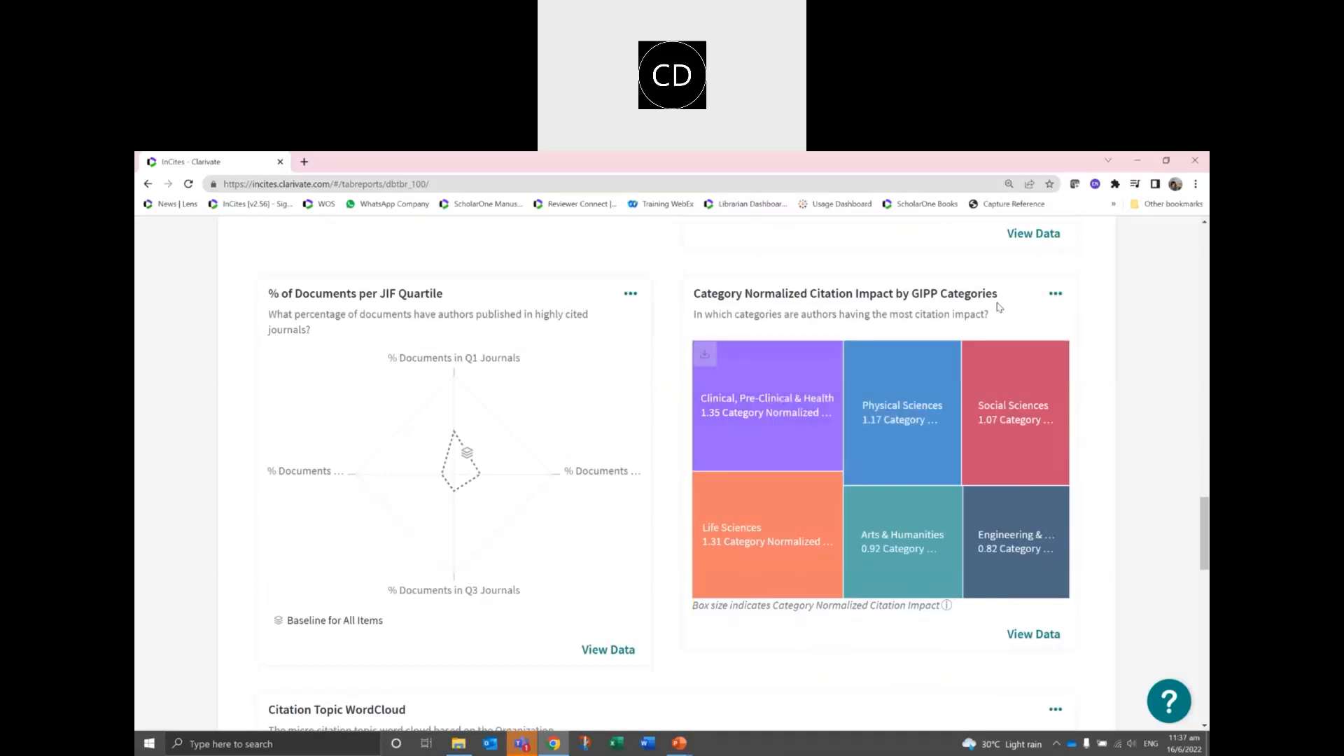
left_click_drag(912, 293, 1005, 301)
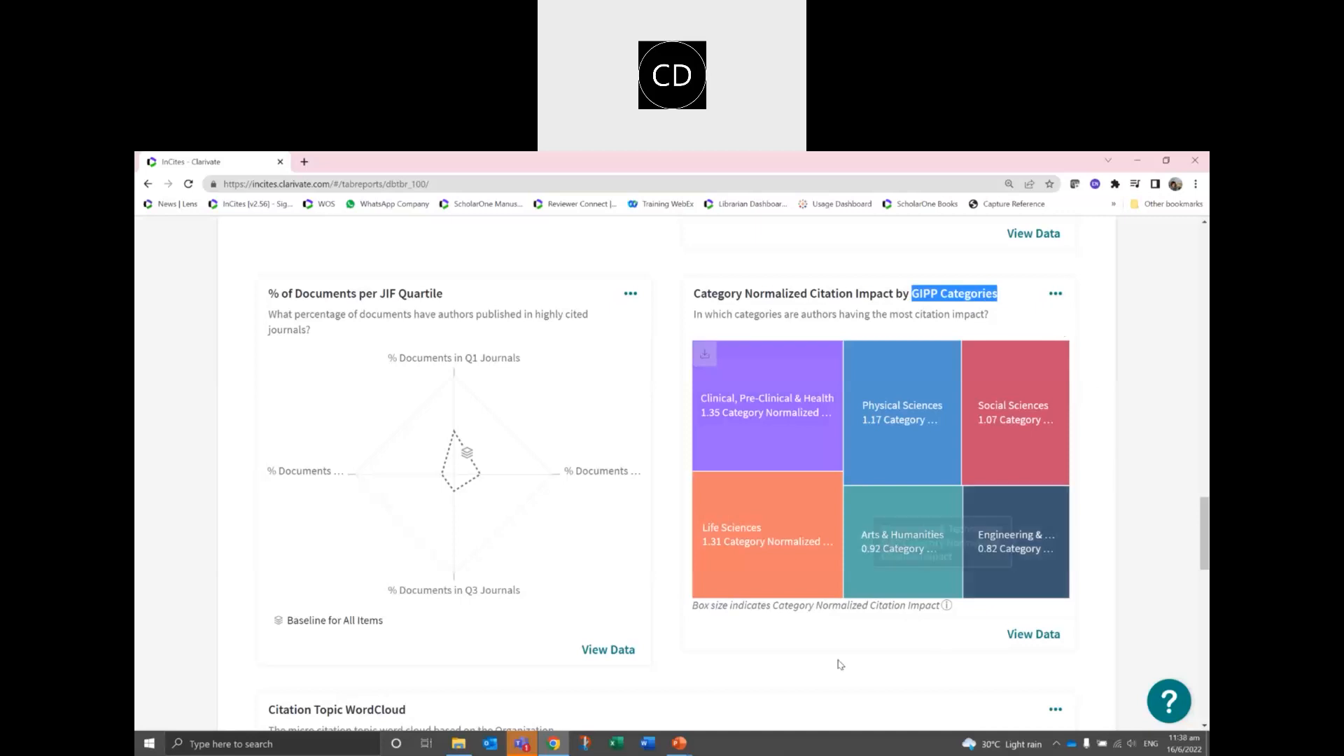
scroll(843, 663, "down", 2)
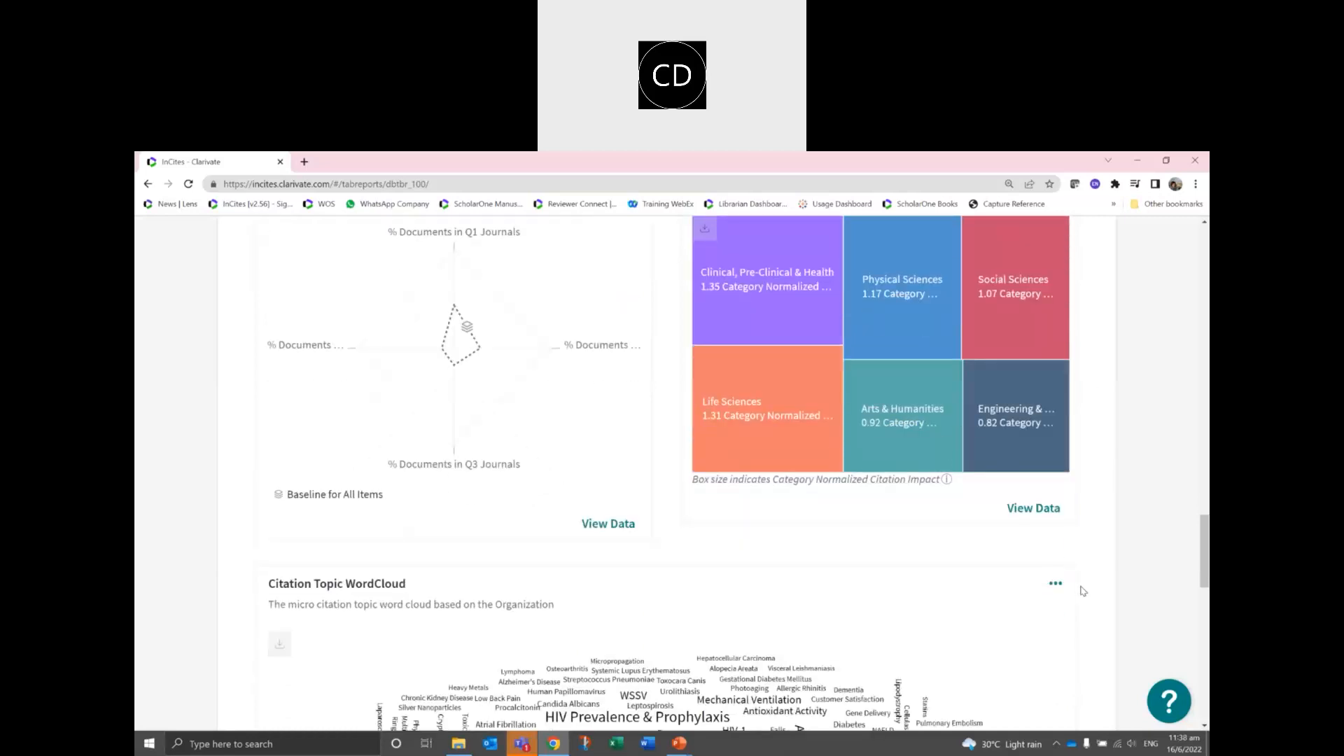
Inspect the Citation Topic WordCloud's micro topics, checking the document counts of individual terms such as Malaria and Iron Overload.
scroll(1083, 592, "down", 4)
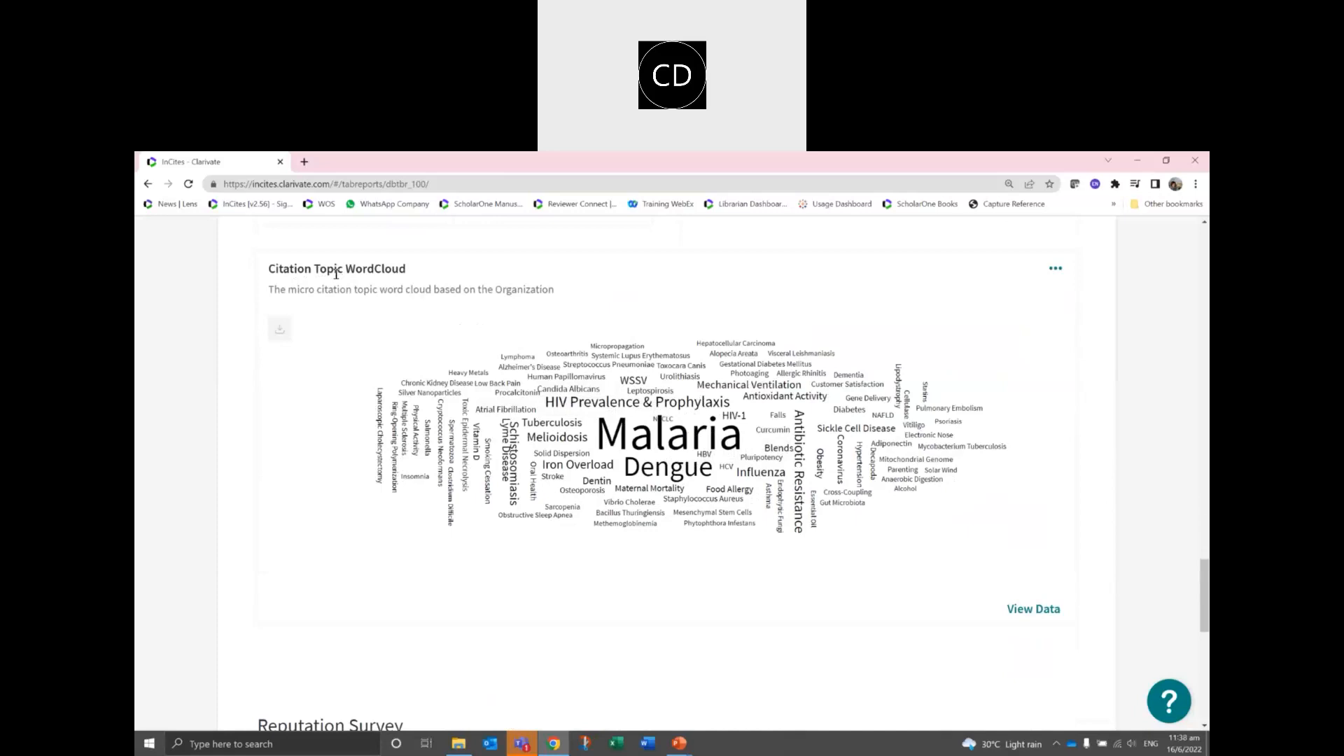
left_click_drag(286, 288, 376, 295)
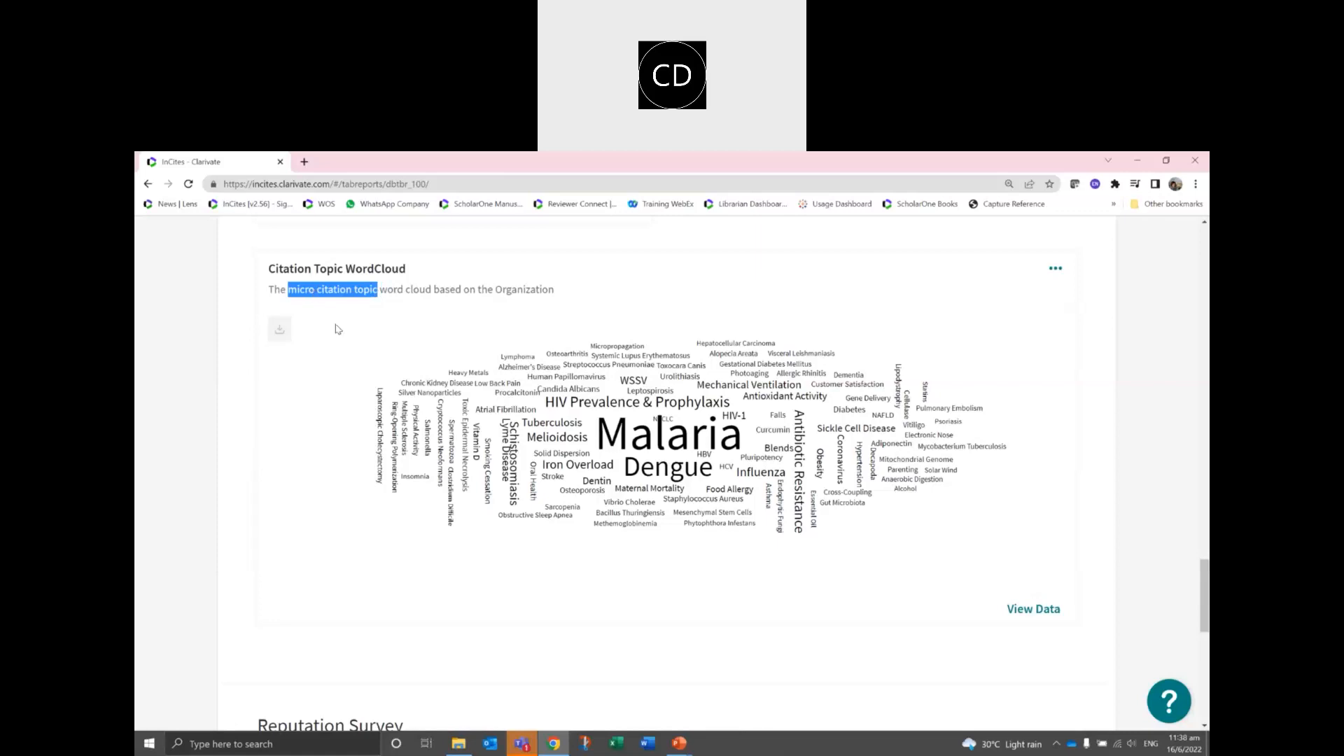
mouse_move(720, 445)
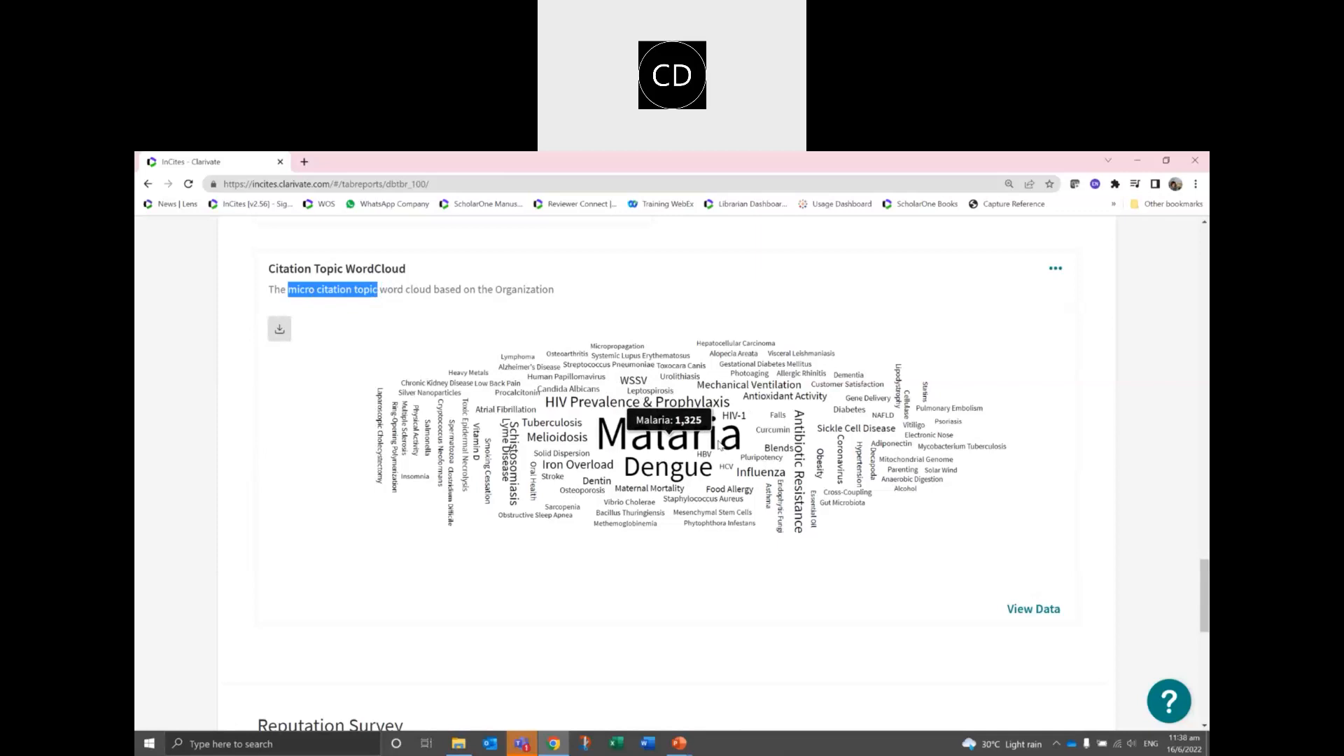
mouse_move(688, 481)
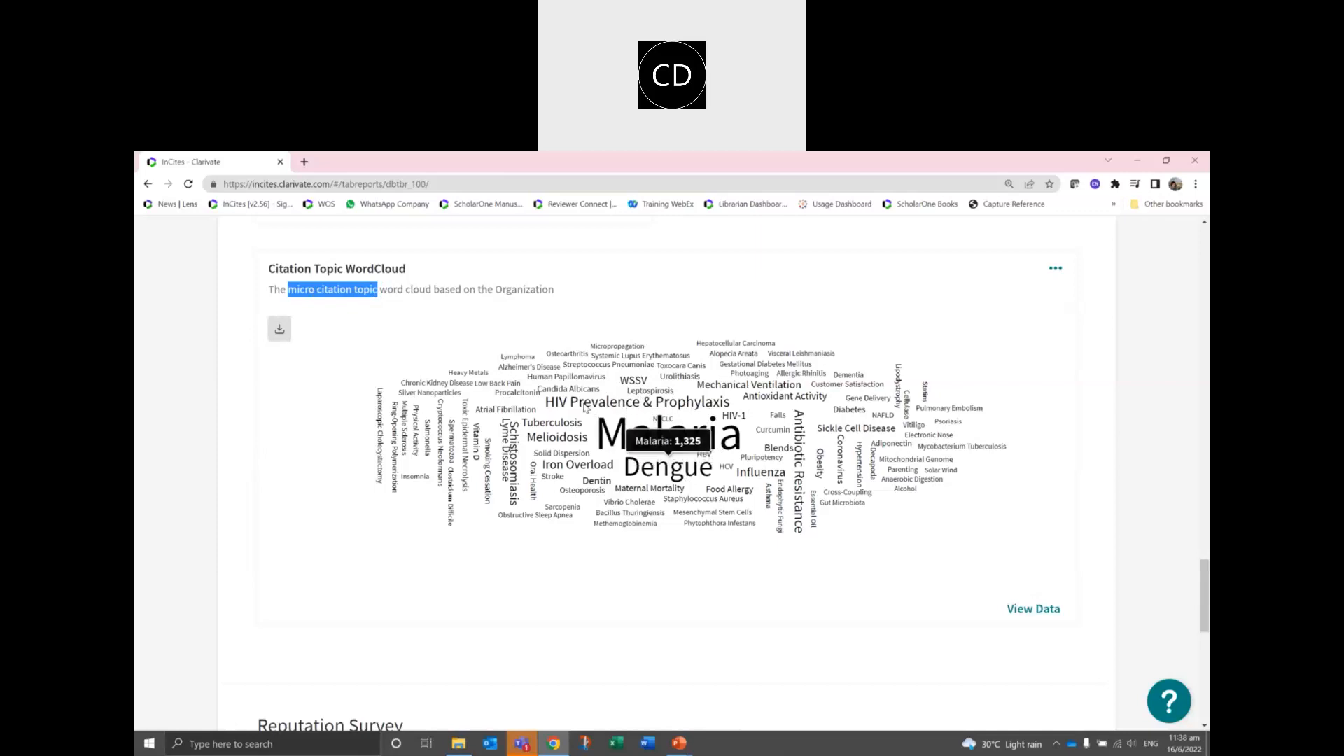
mouse_move(562, 429)
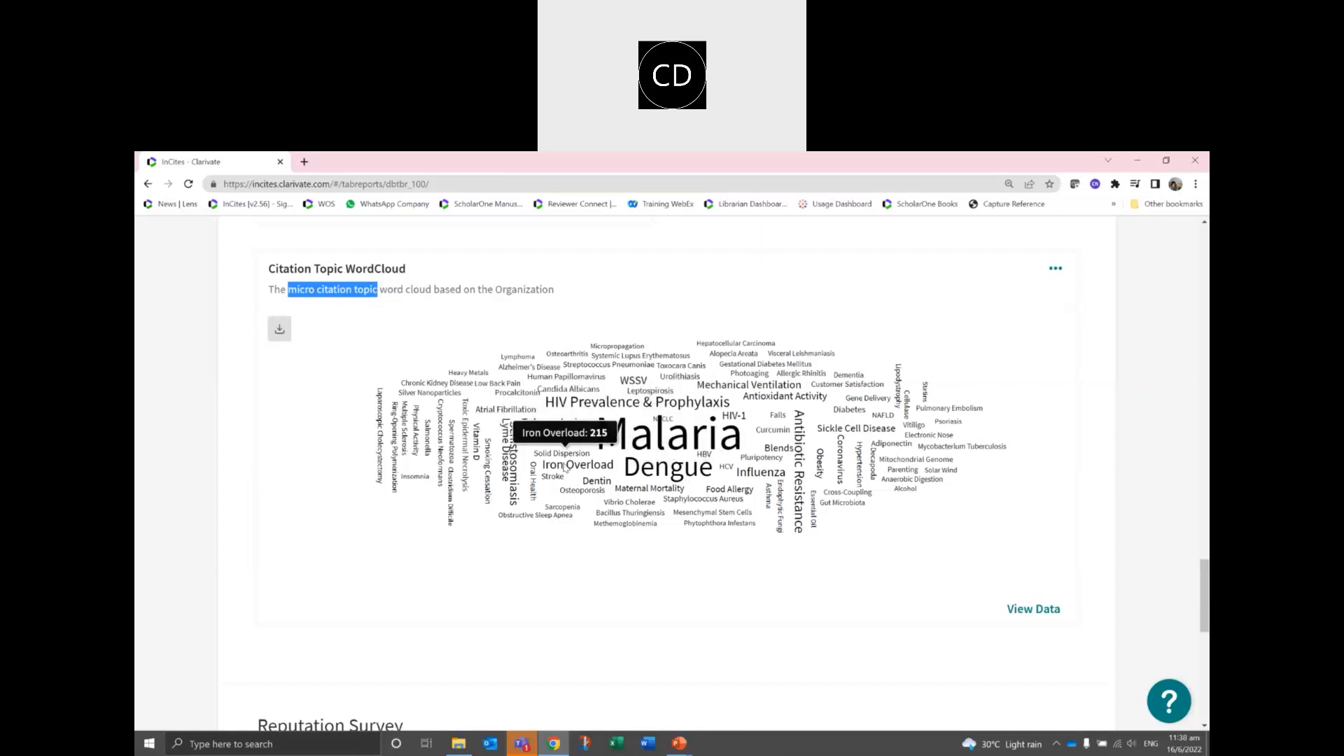
mouse_move(609, 496)
mouse_move(723, 503)
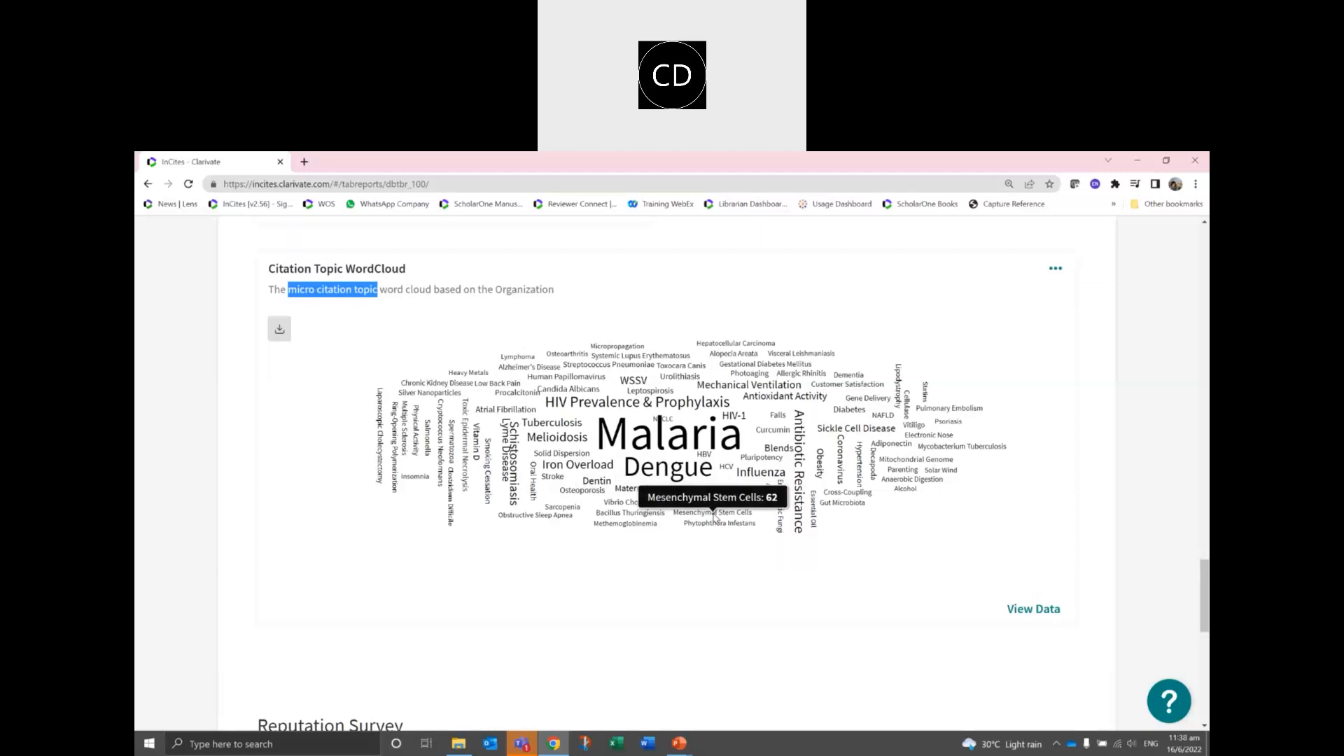
Look past the word cloud to the end of the research performance data, and open the report's Collaboration section.
scroll(860, 548, "down", 1)
scroll(859, 549, "down", 4)
left_click_drag(1205, 627, 1206, 250)
scroll(596, 515, "down", 3)
left_click(445, 545)
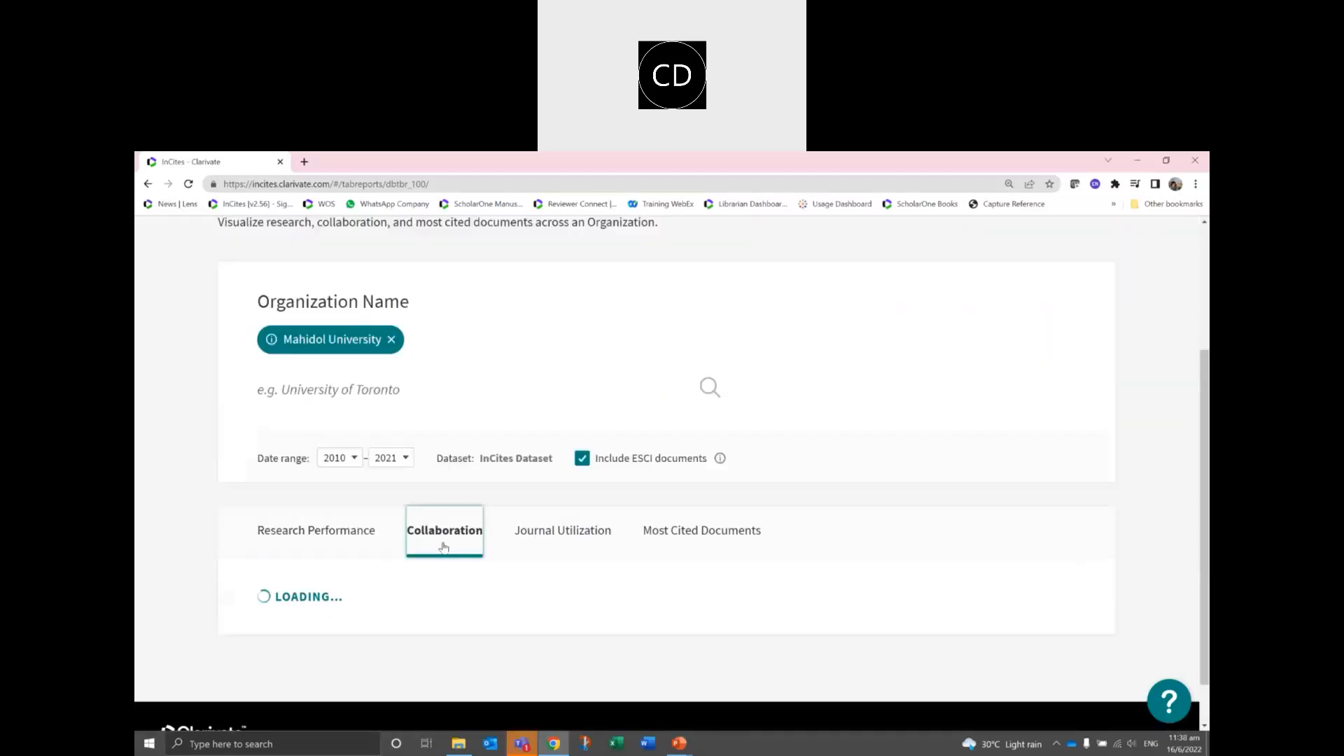
Look through the International Collaboration charts by country, year and research area in the report's Collaboration section.
scroll(189, 561, "down", 3)
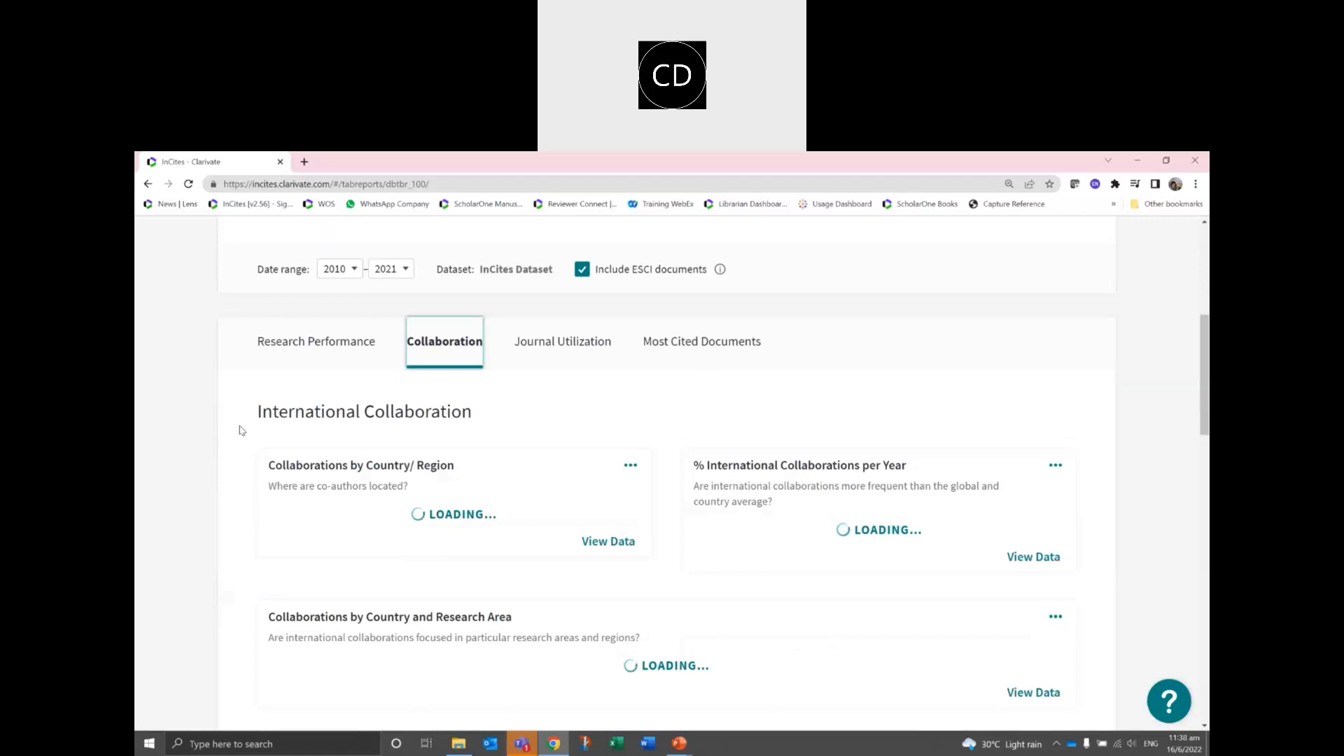
scroll(238, 483, "down", 1)
scroll(241, 482, "down", 2)
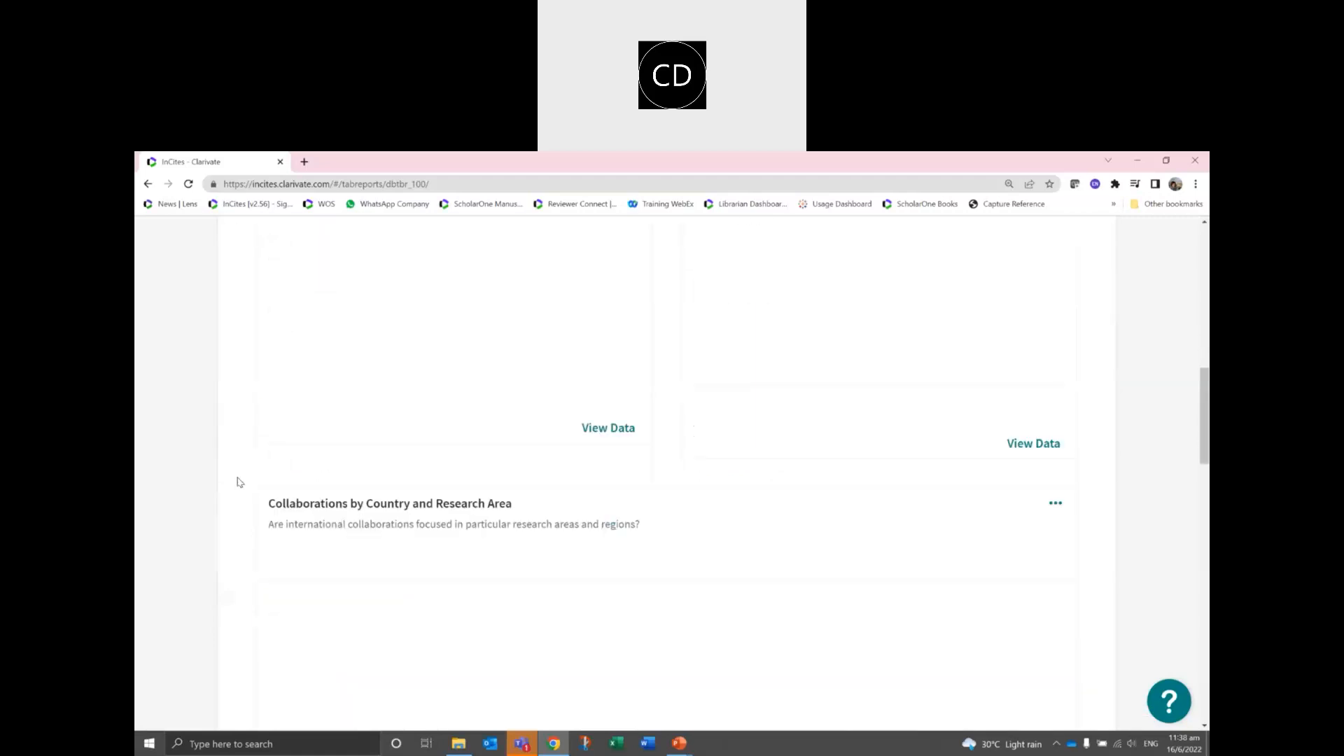
scroll(239, 482, "down", 3)
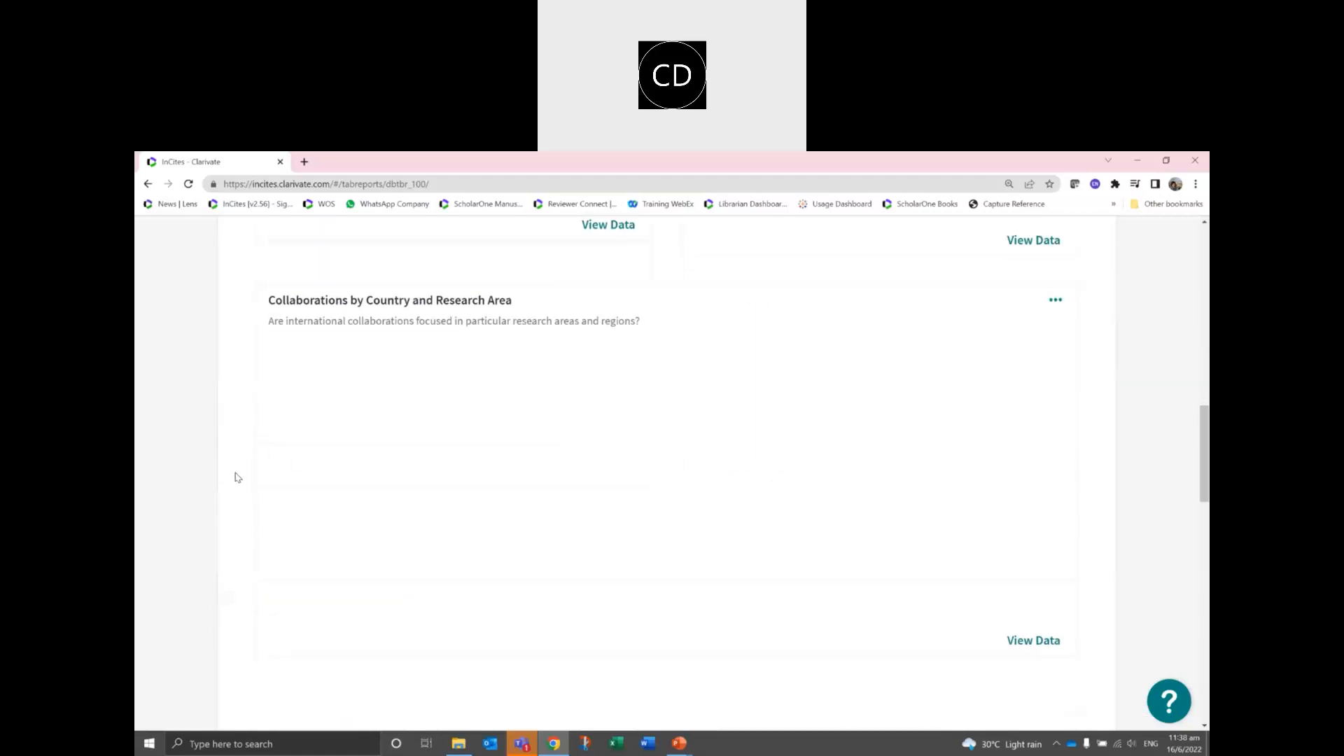
scroll(236, 476, "down", 2)
scroll(232, 479, "down", 1)
Examine the Collaborations by Country and Research Area heatmap, checking cells such as Australia for Infectious Diseases and United Kingdom for Immunology.
scroll(231, 480, "up", 5)
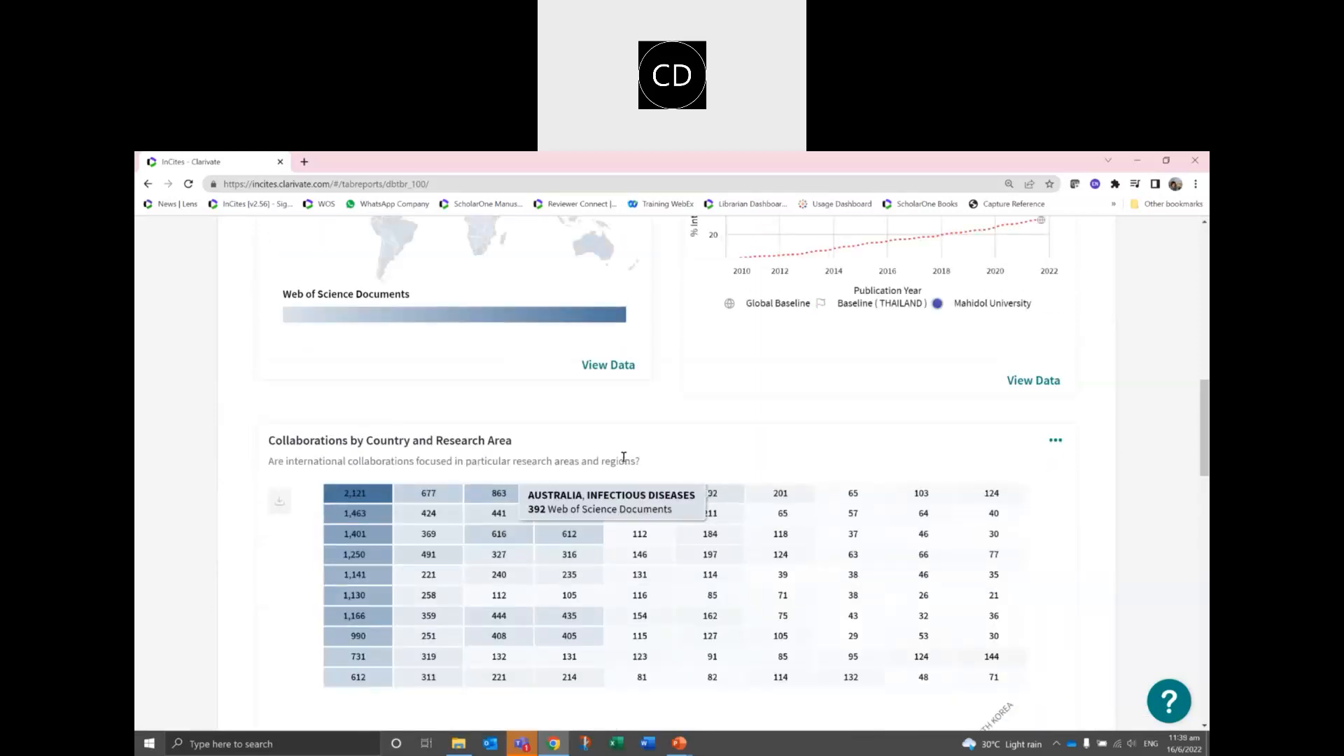
scroll(770, 616, "down", 1)
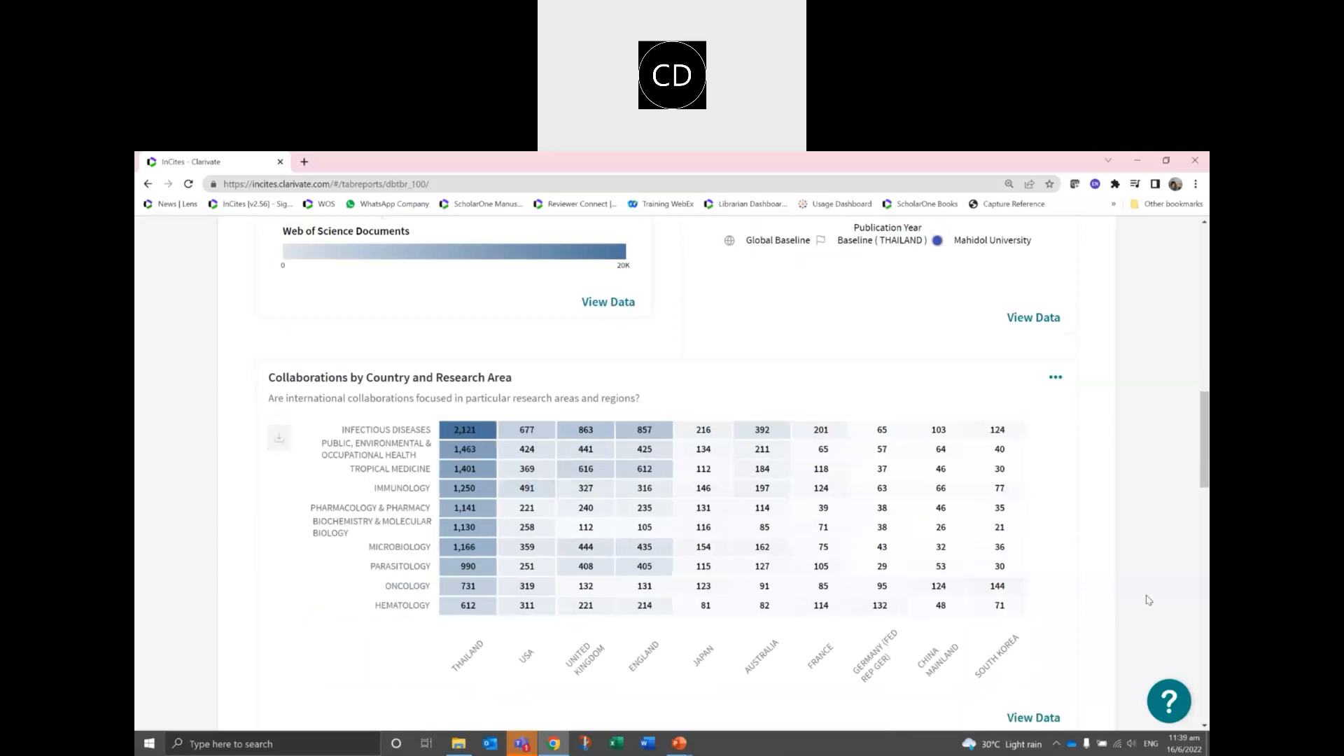
scroll(1144, 605, "down", 1)
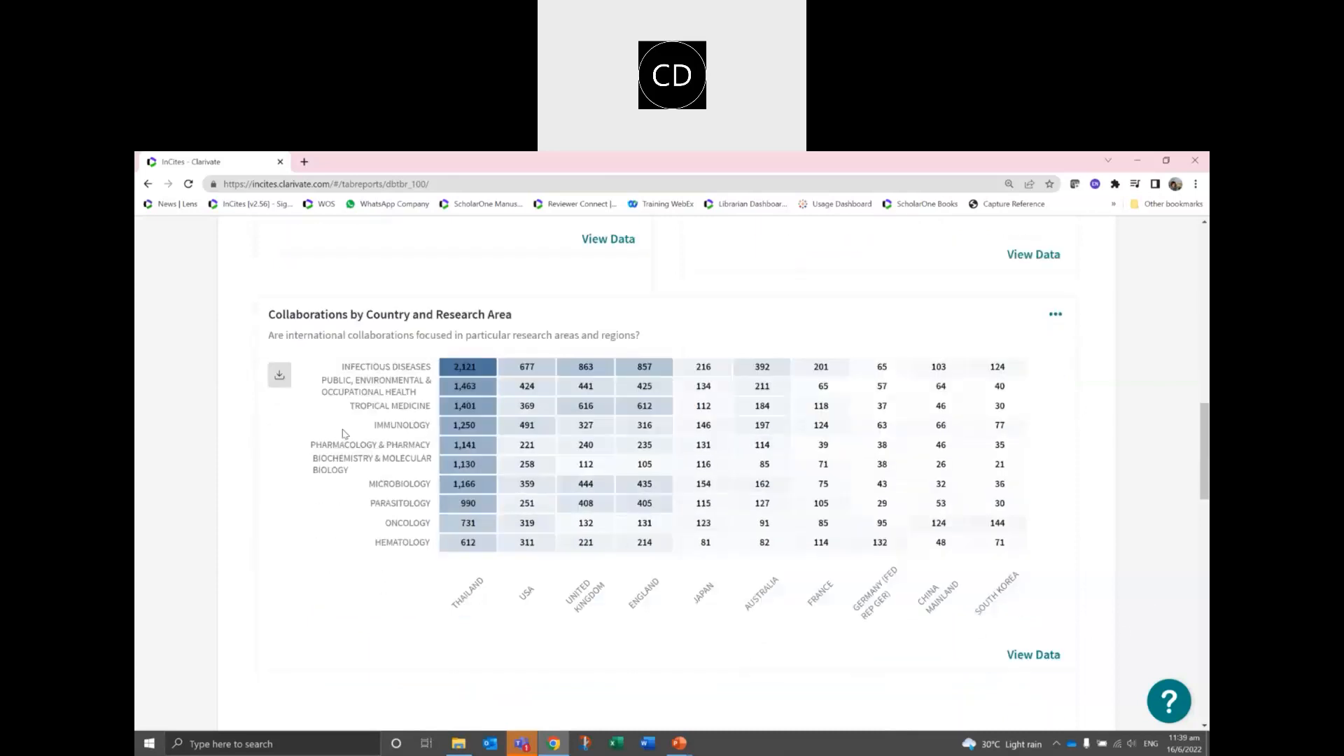
scroll(525, 574, "up", 1)
scroll(462, 574, "down", 1)
mouse_move(599, 371)
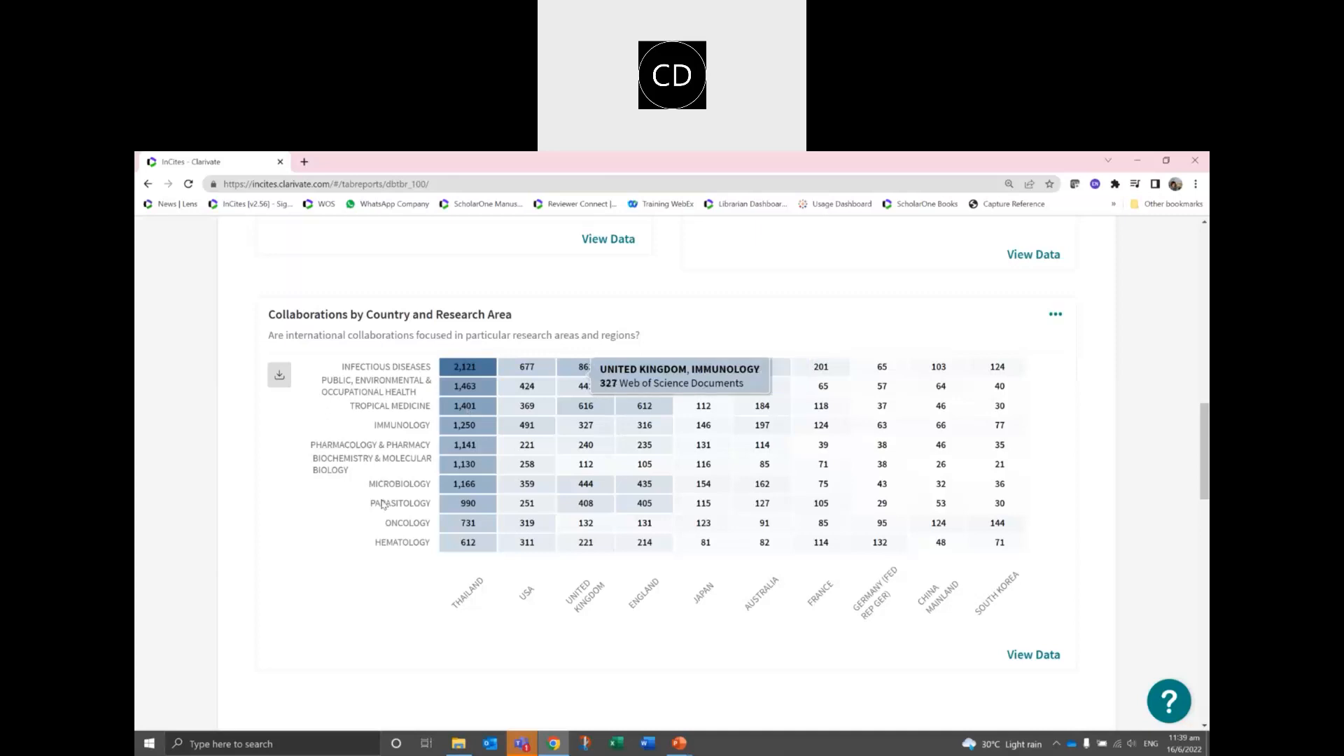
Examine the Collaborating Institutions charts for top collaborating organizations and top collaborating academic organizations.
scroll(364, 517, "down", 2)
scroll(363, 518, "down", 4)
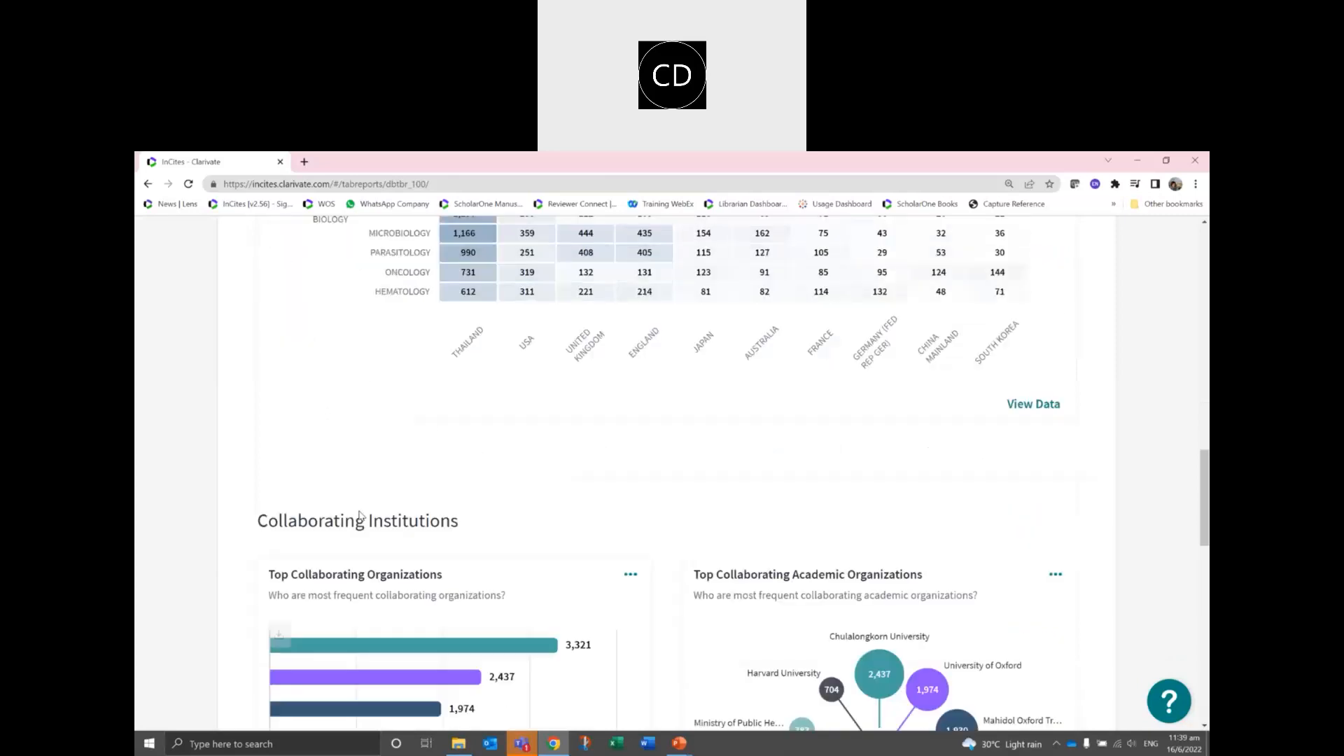
scroll(253, 416, "down", 2)
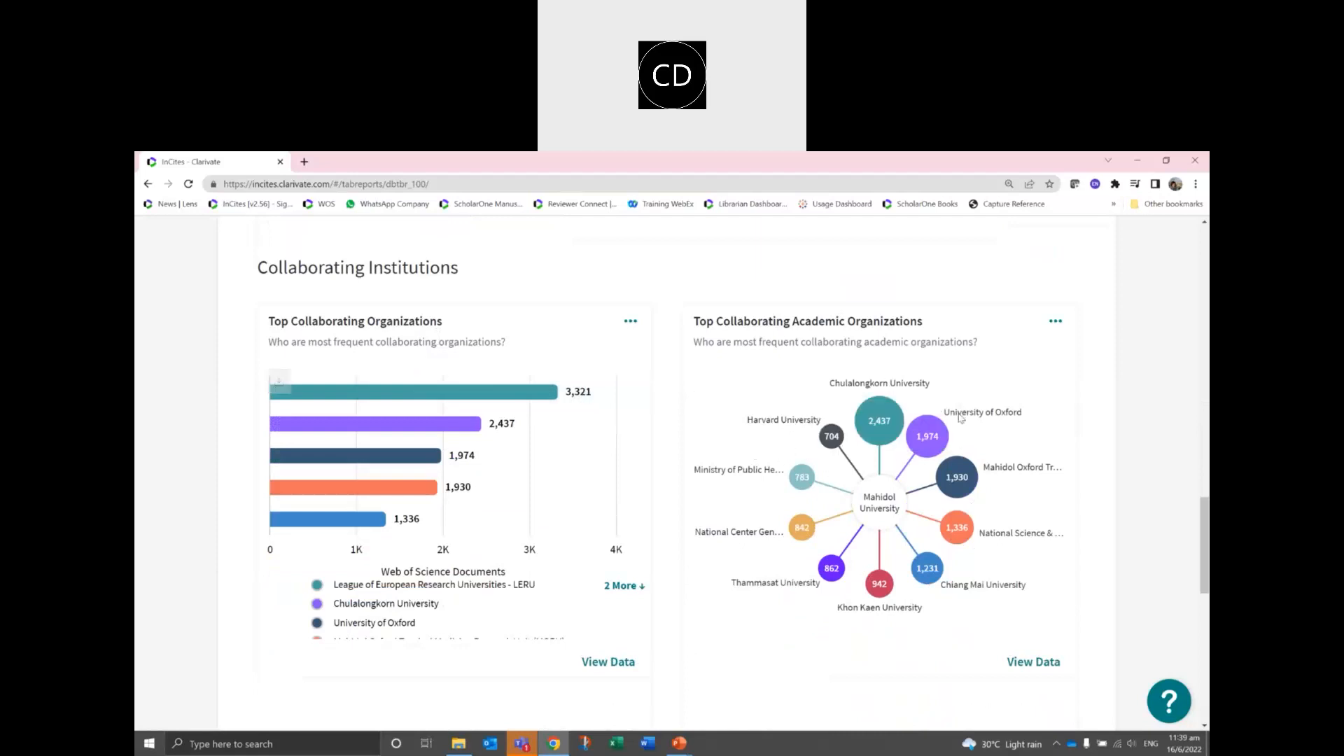
scroll(1118, 527, "down", 2)
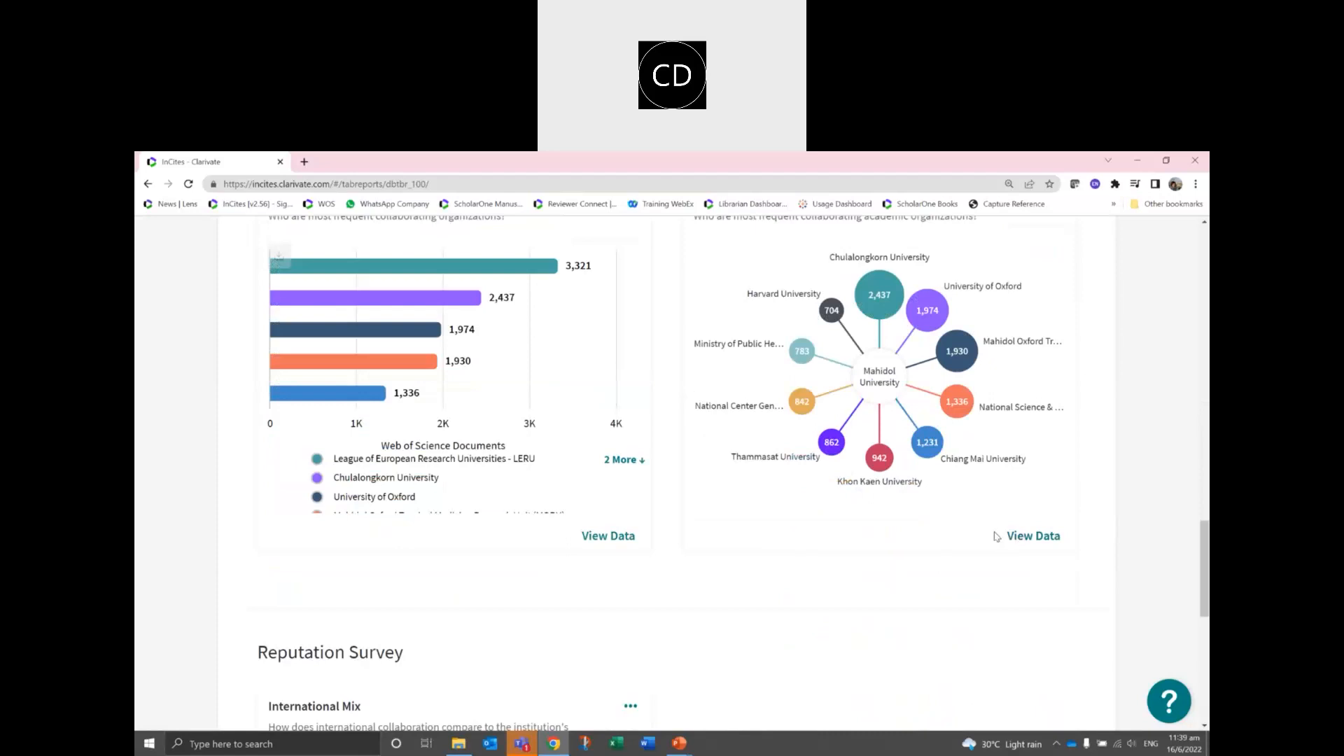
scroll(1205, 561, "down", 3)
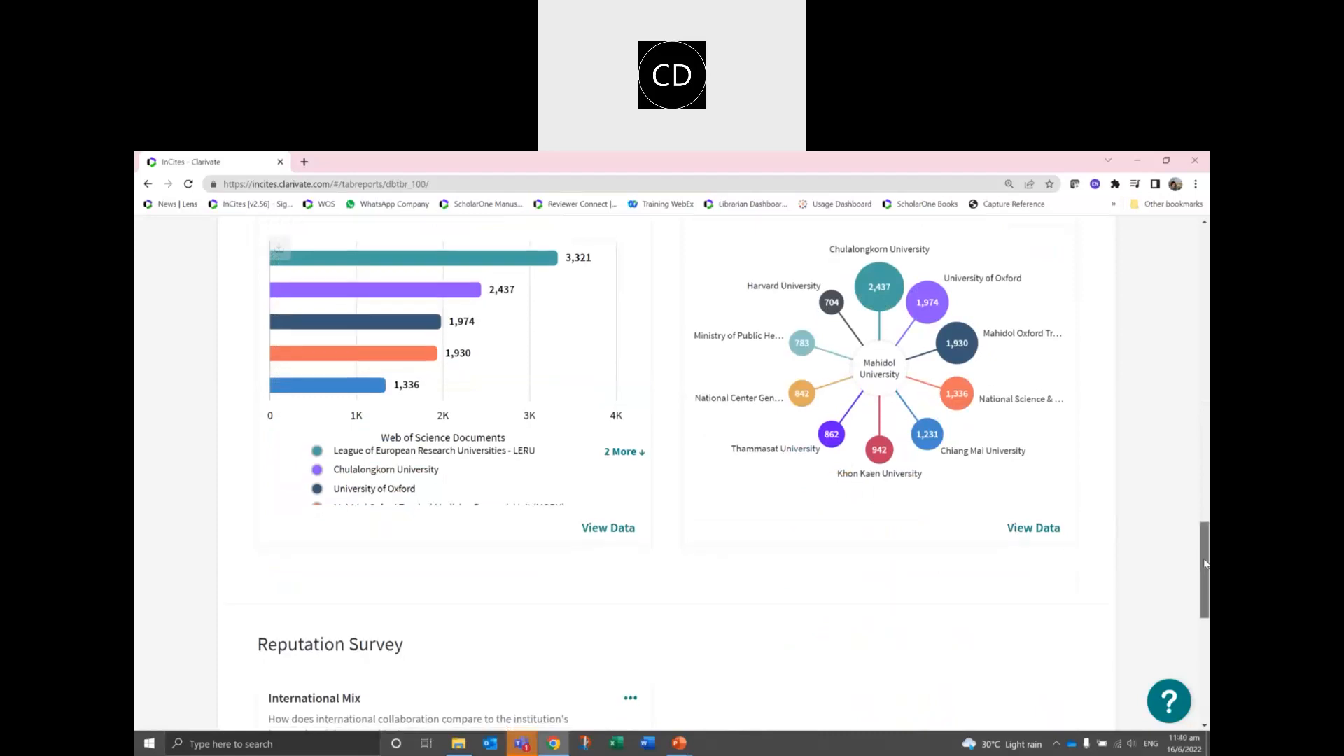
Open the report's Journal Utilization section and examine the two Journal Performance charts.
scroll(1205, 519, "up", 20)
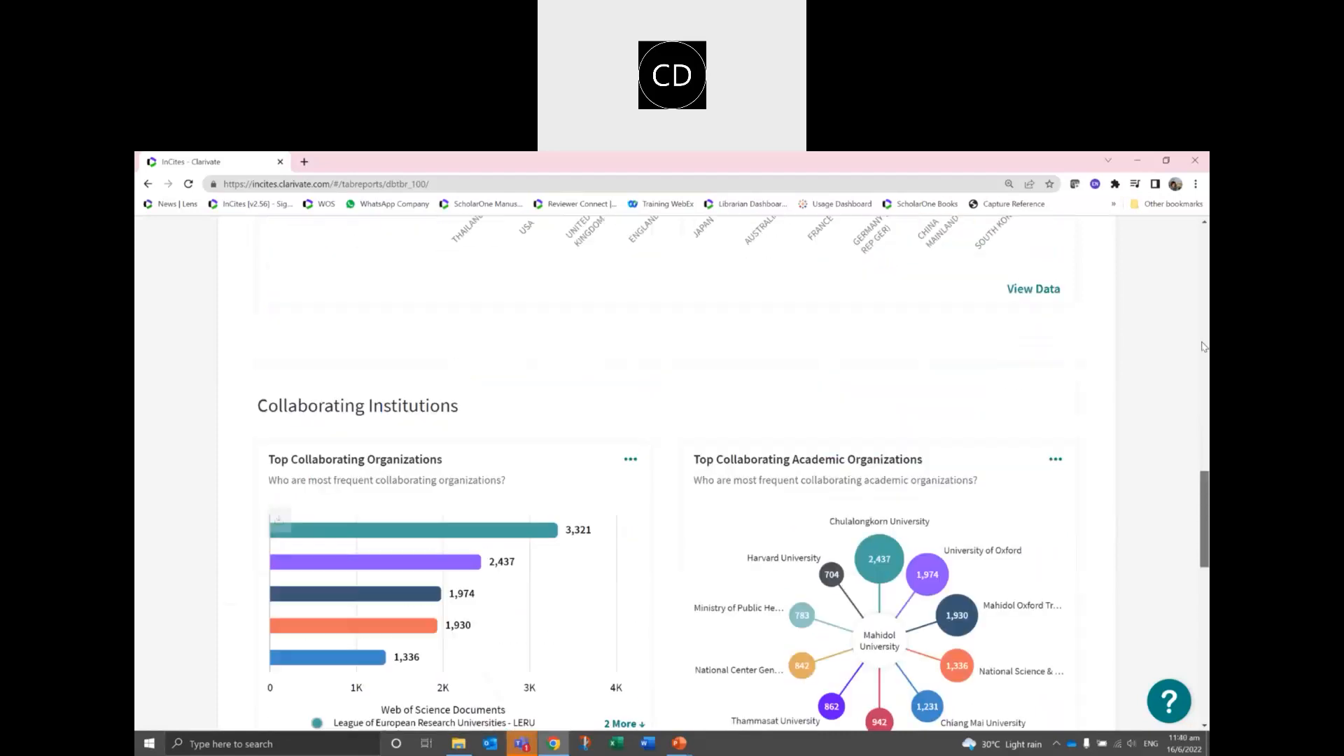
scroll(1196, 310, "down", 2)
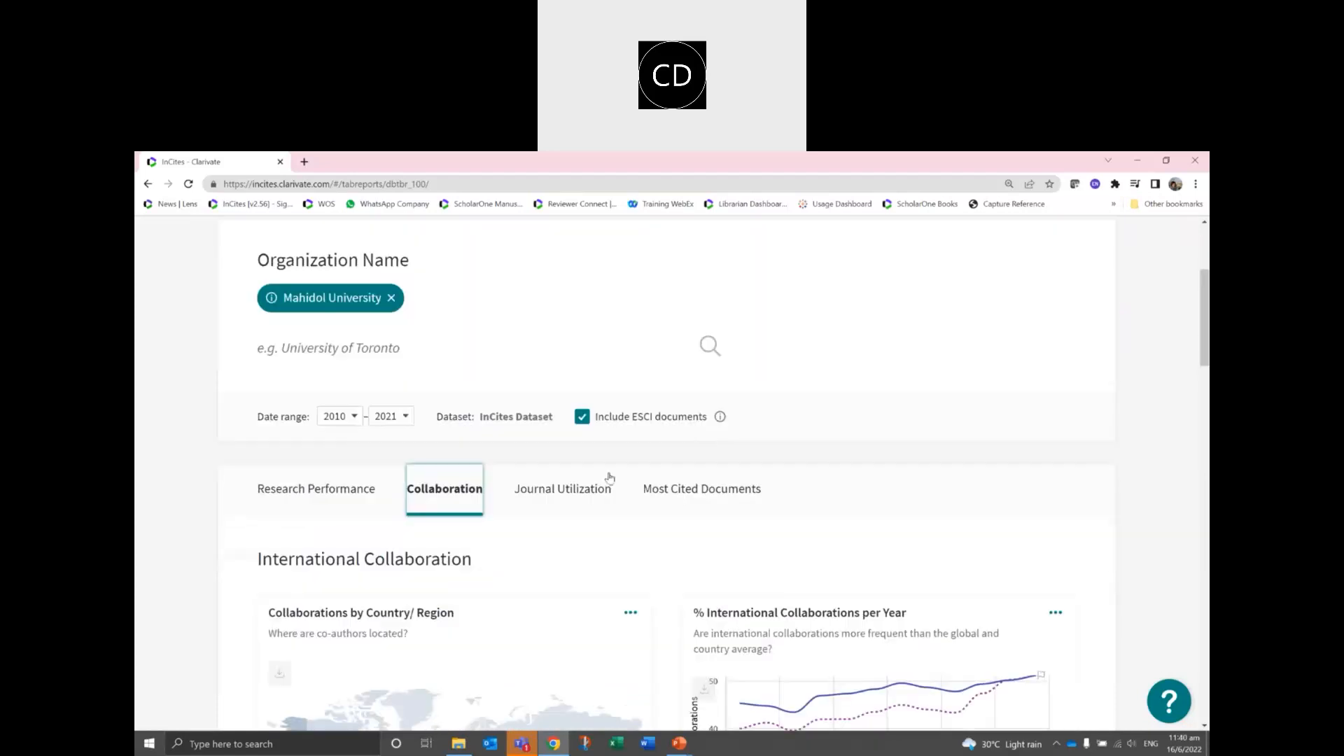
left_click(579, 497)
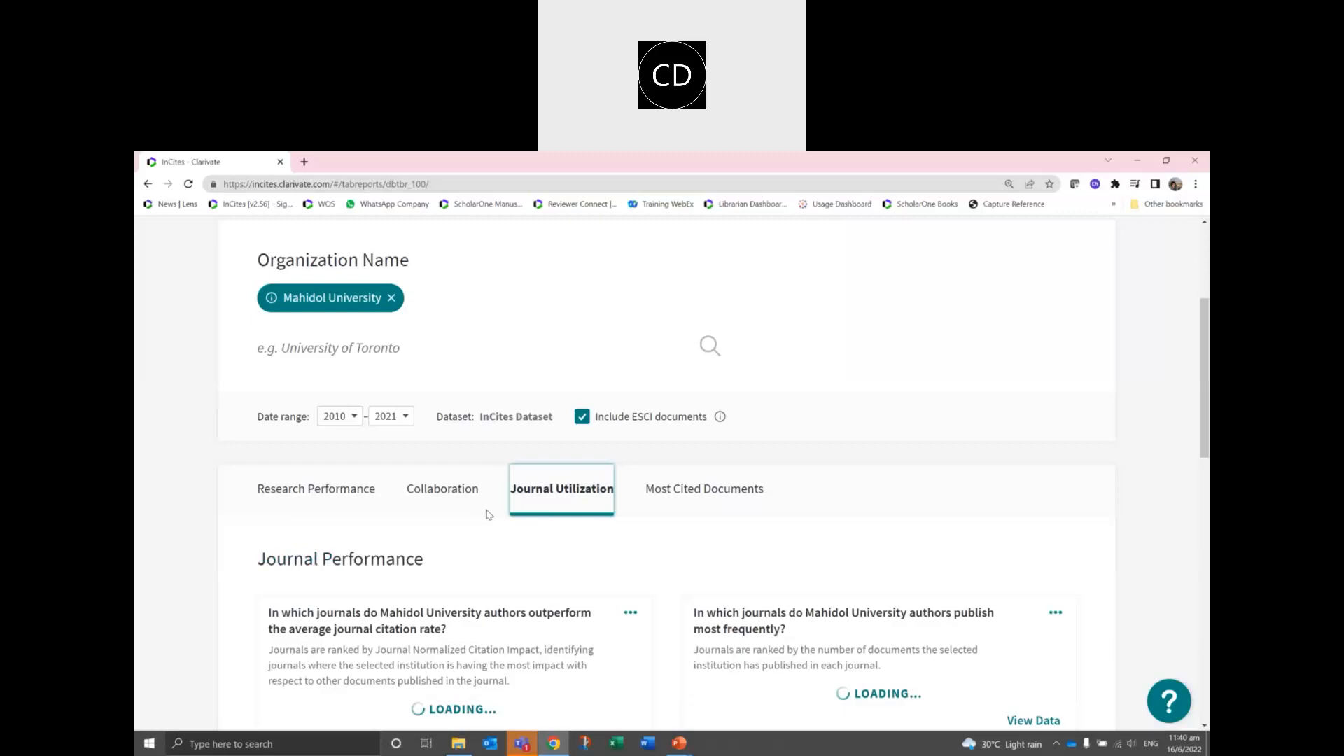
scroll(474, 504, "down", 1)
scroll(217, 499, "down", 1)
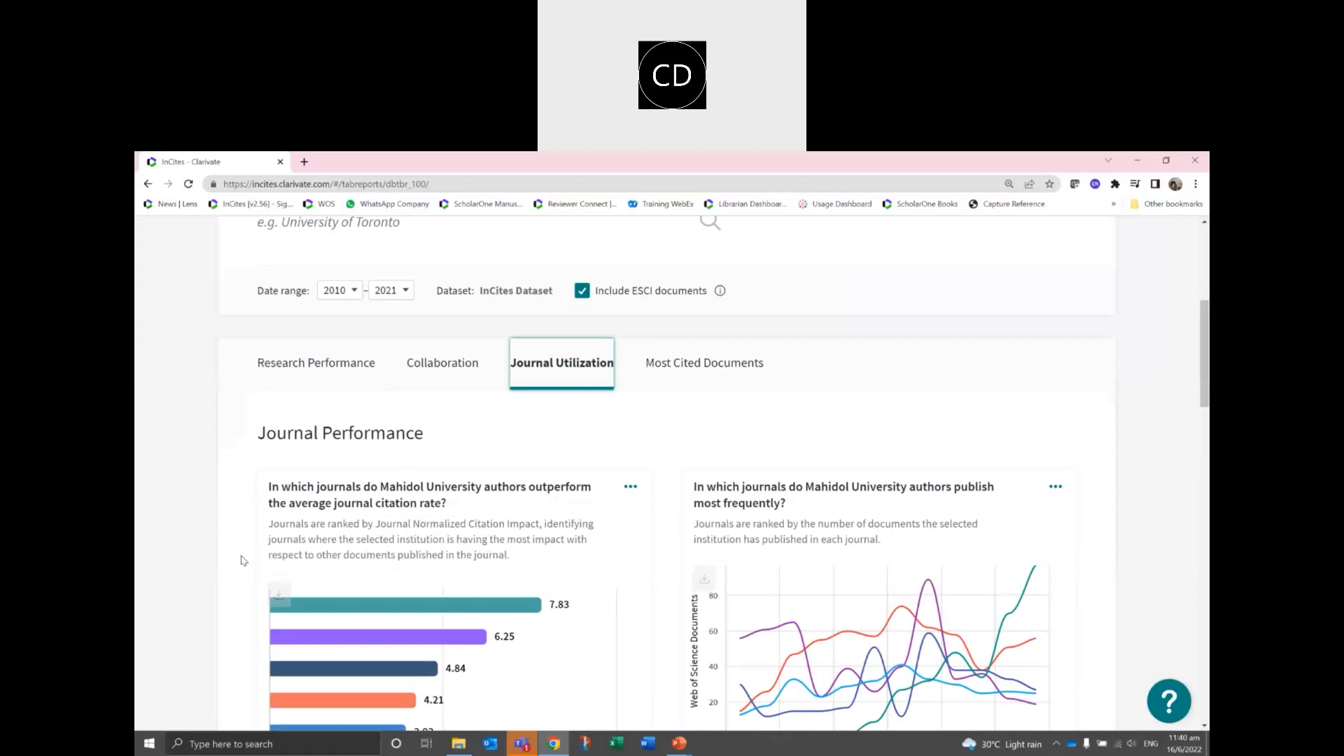
scroll(235, 580, "down", 1)
scroll(231, 574, "down", 2)
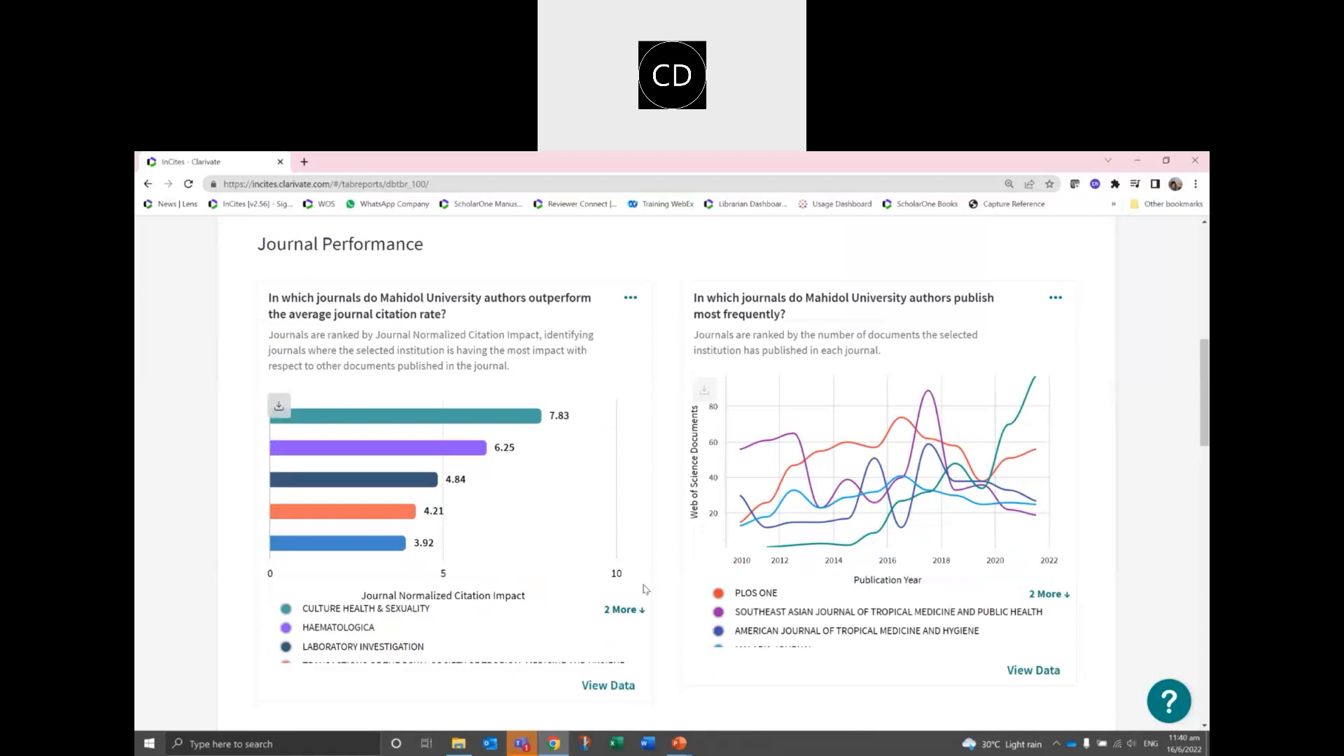
Examine the Cited Journals charts showing which journals Mahidol University authors cite and how recent the cited material is.
scroll(648, 610, "down", 1)
scroll(648, 610, "down", 3)
scroll(664, 601, "down", 3)
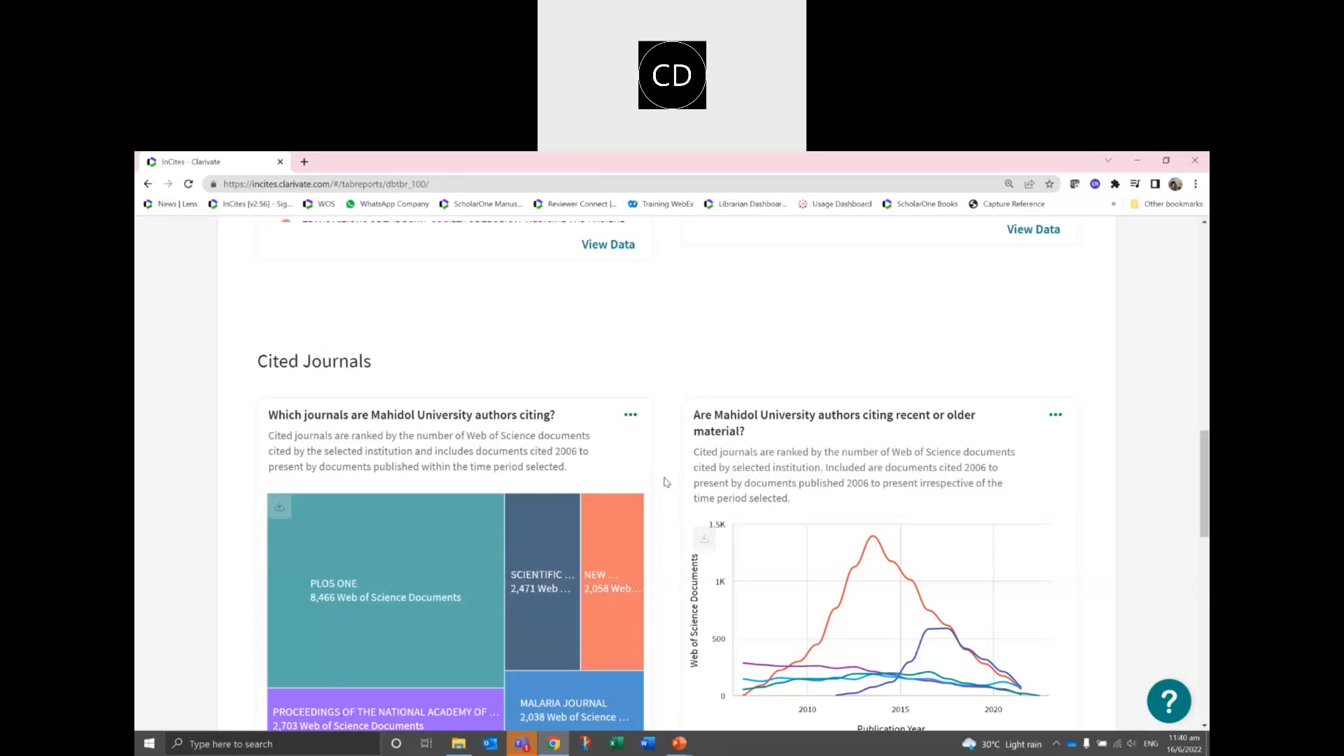
scroll(669, 483, "down", 3)
Open the report's Most Cited Documents section to view the documents with the highest times cited.
scroll(669, 485, "up", 5)
scroll(669, 488, "up", 7)
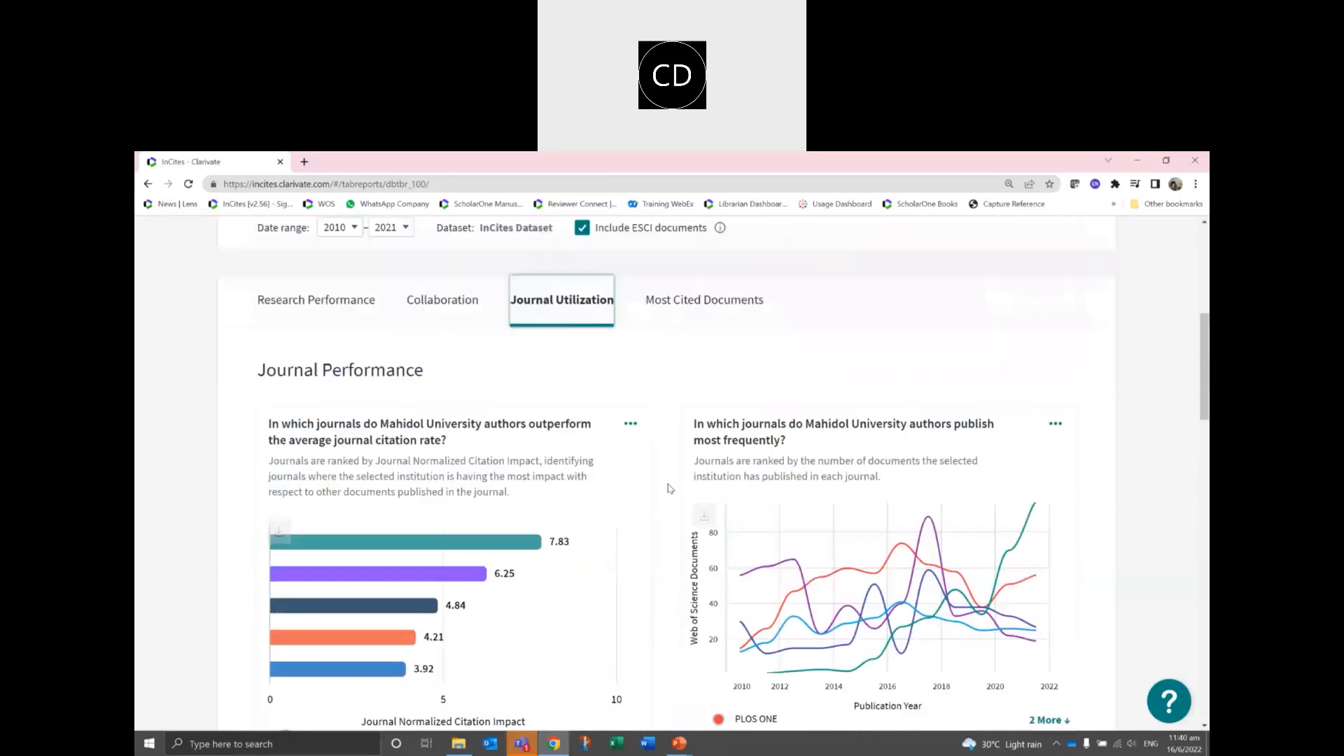
left_click(672, 369)
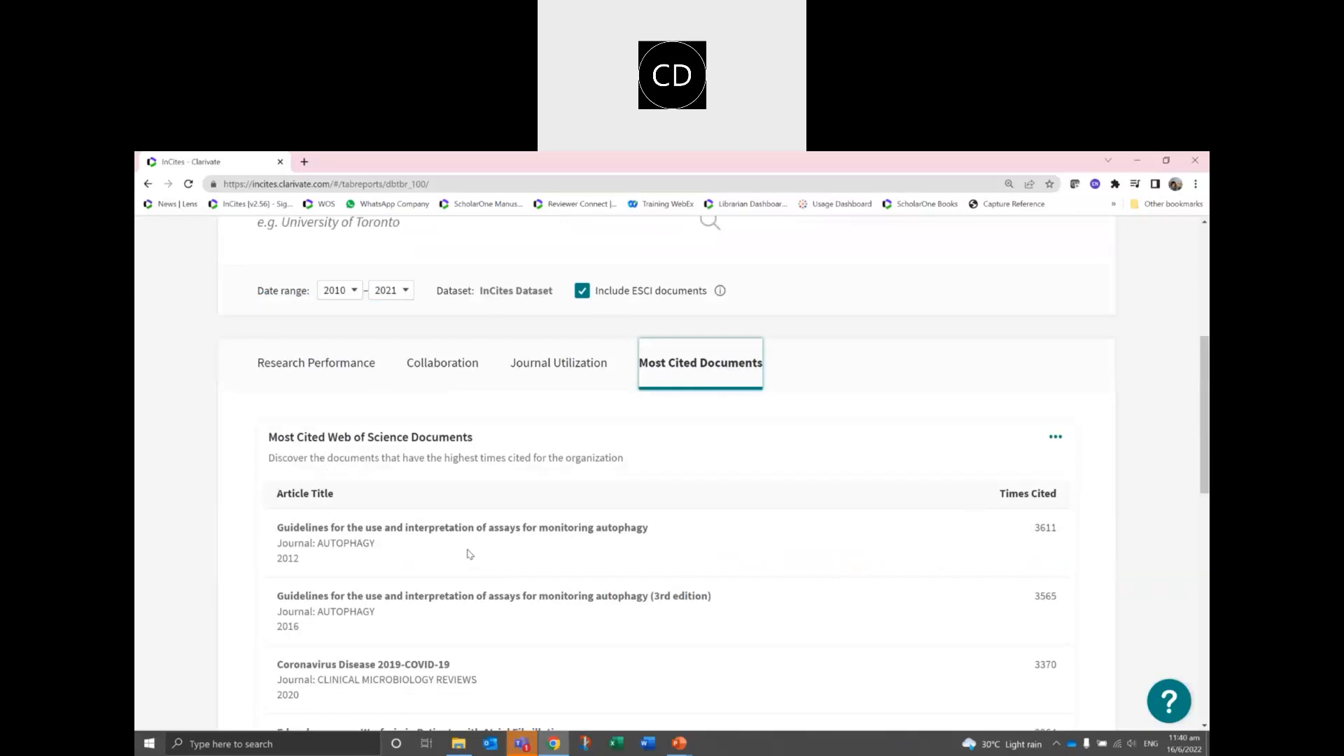
Return to the report header, view the form for sharing the report by email, and close it without sending.
scroll(488, 593, "up", 3)
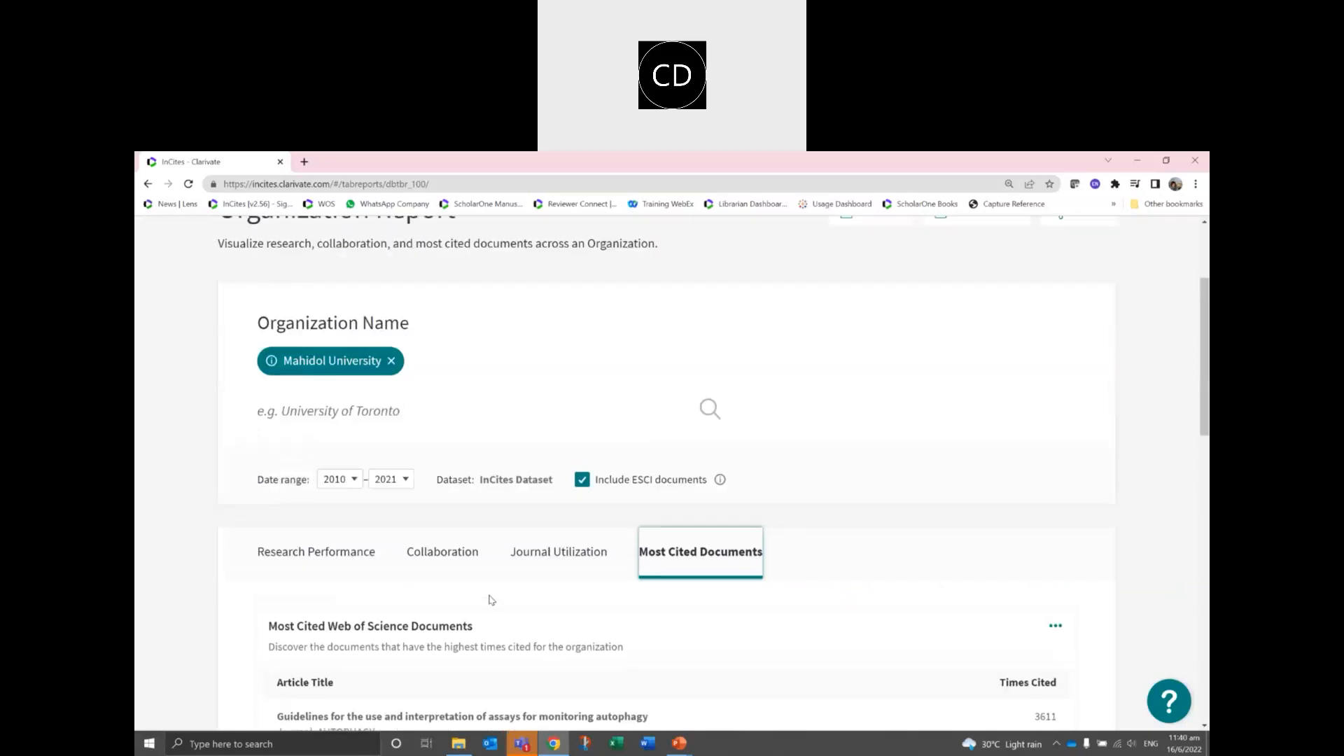
scroll(497, 610, "up", 3)
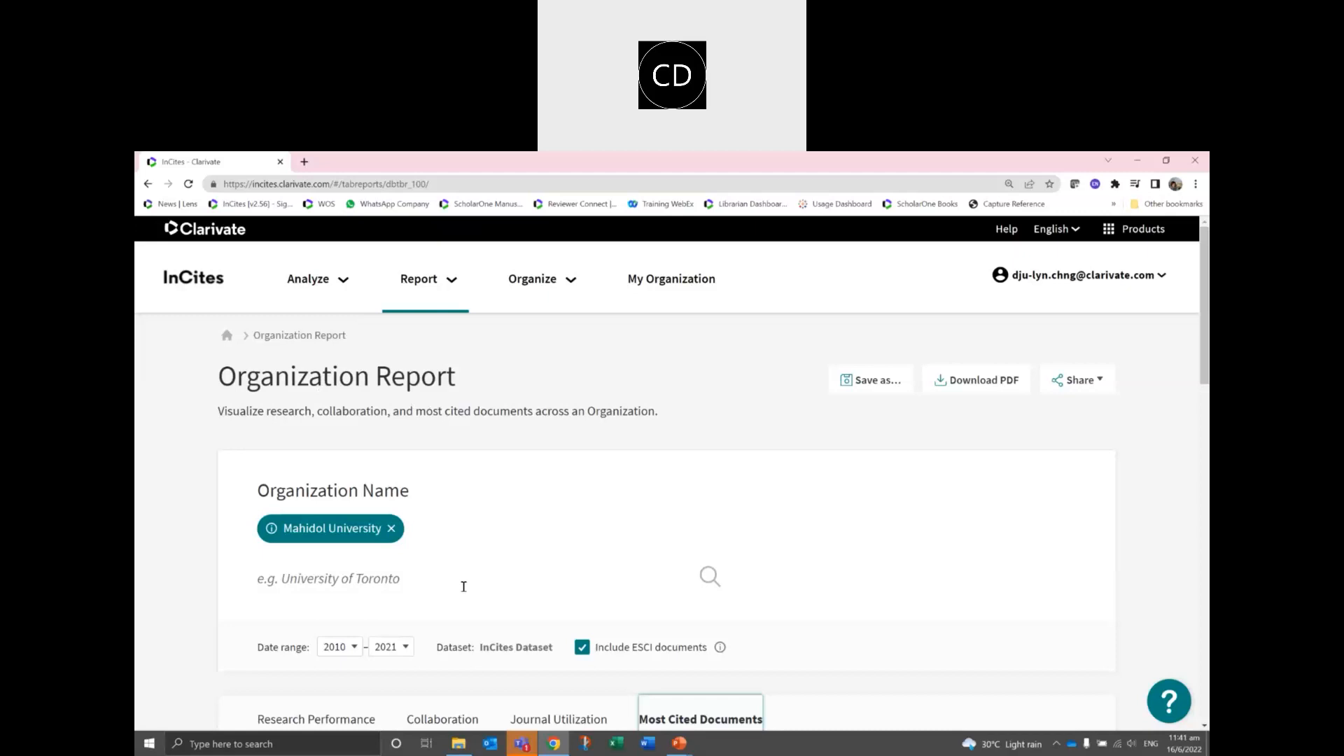
scroll(807, 614, "down", 1)
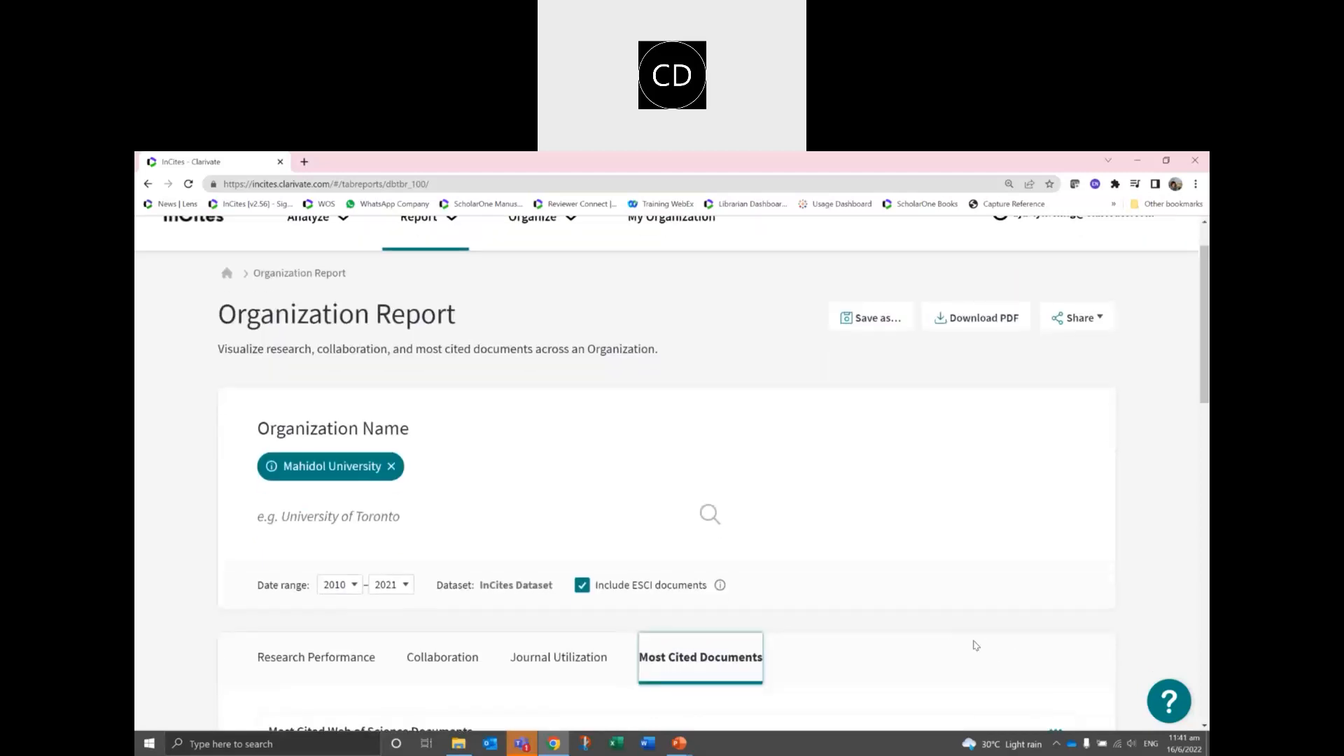
scroll(976, 644, "up", 1)
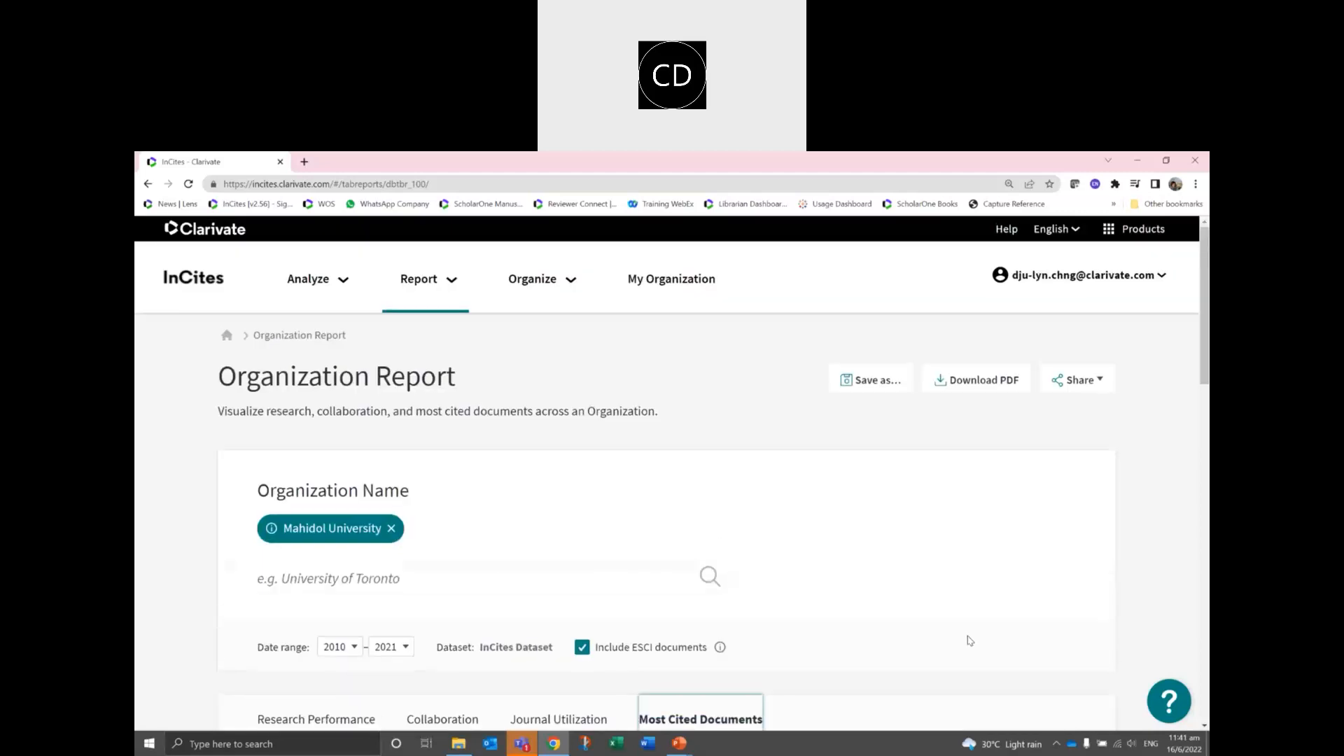
left_click(1076, 379)
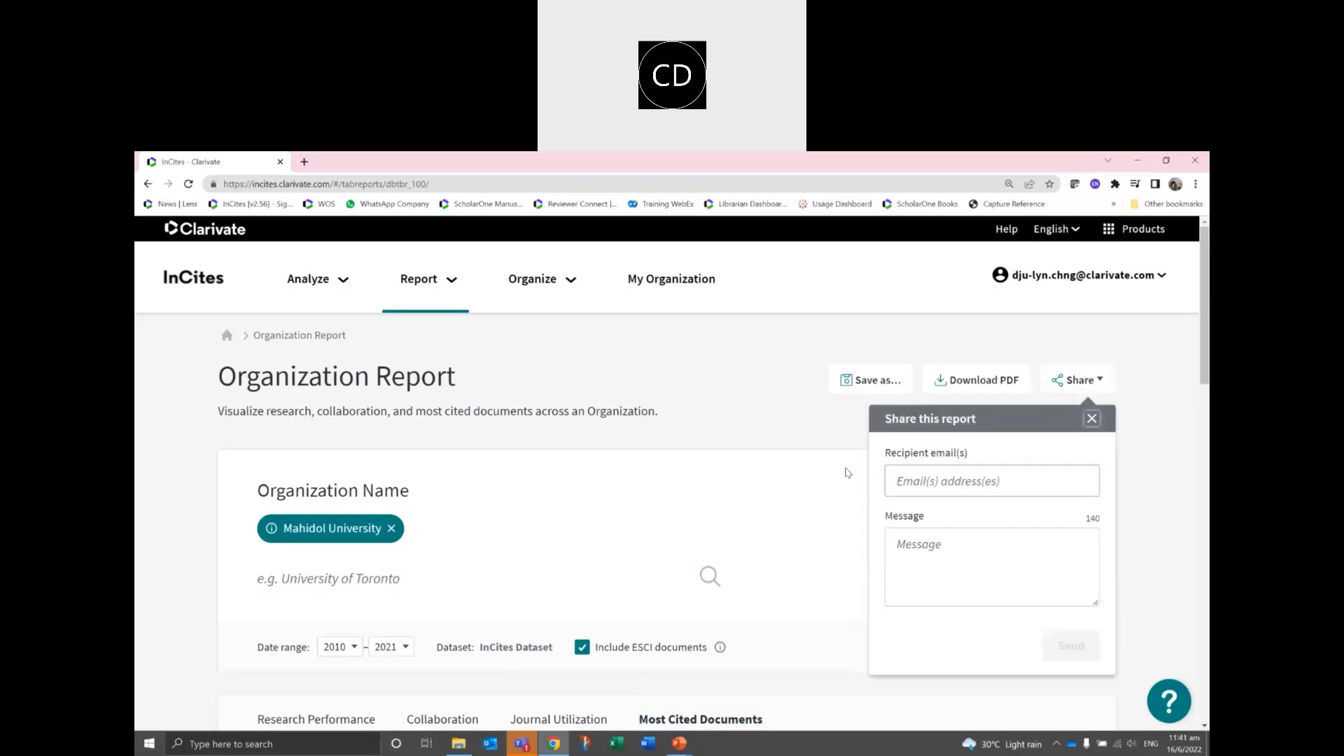
left_click(786, 429)
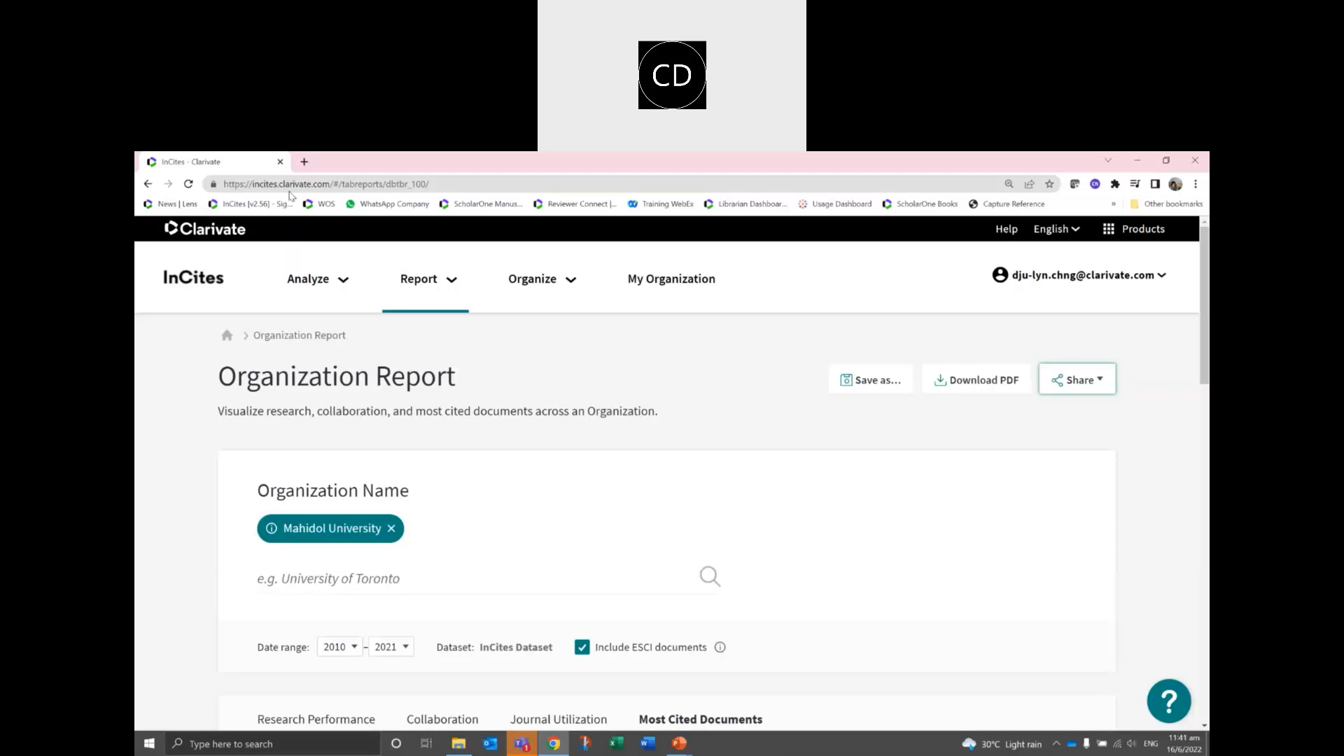
Start an analysis by Locations and reduce the browser page zoom to 100%.
left_click(342, 282)
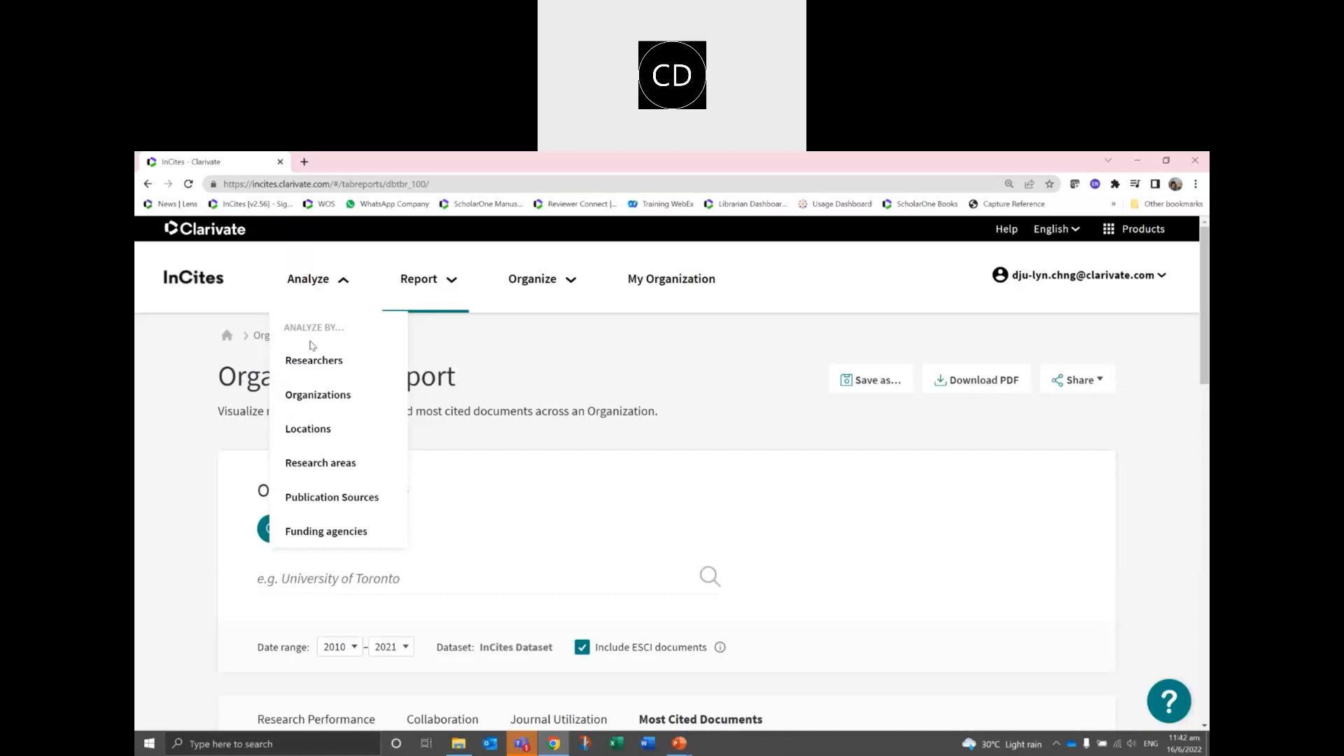
left_click(307, 430)
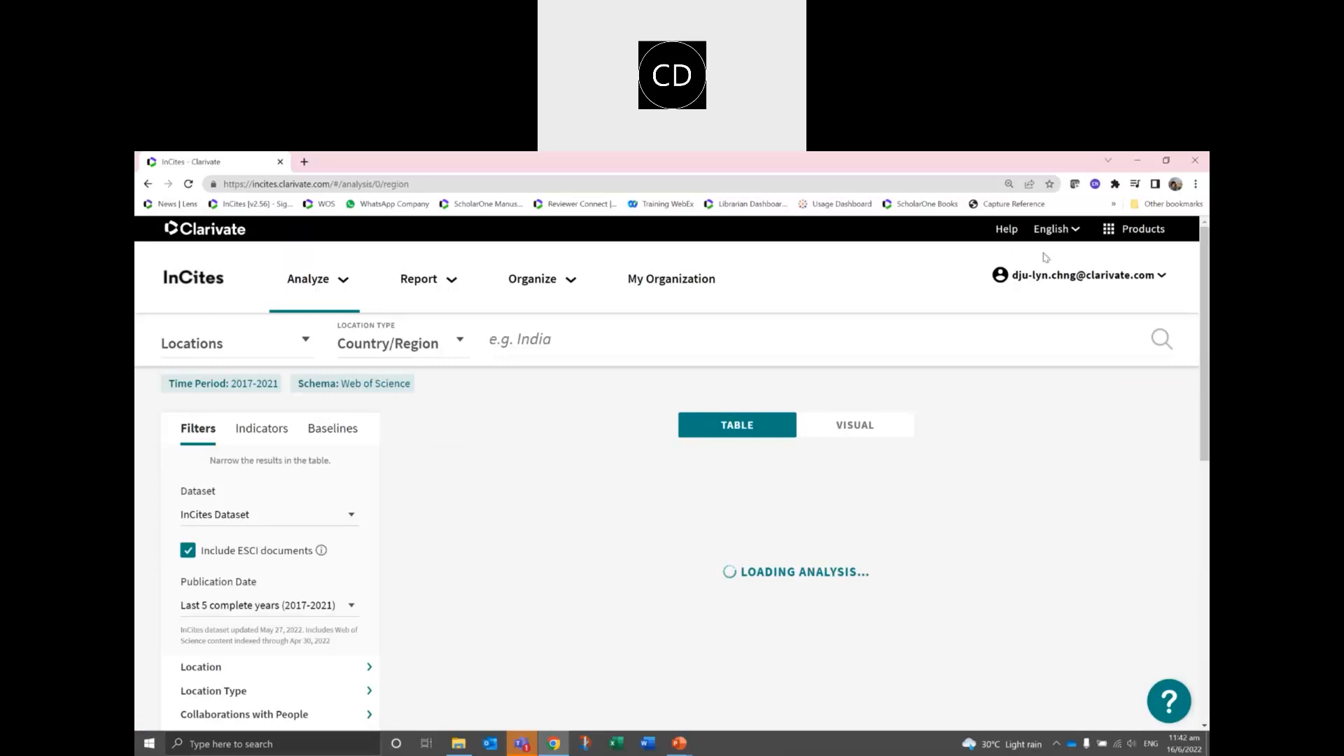
left_click(1196, 184)
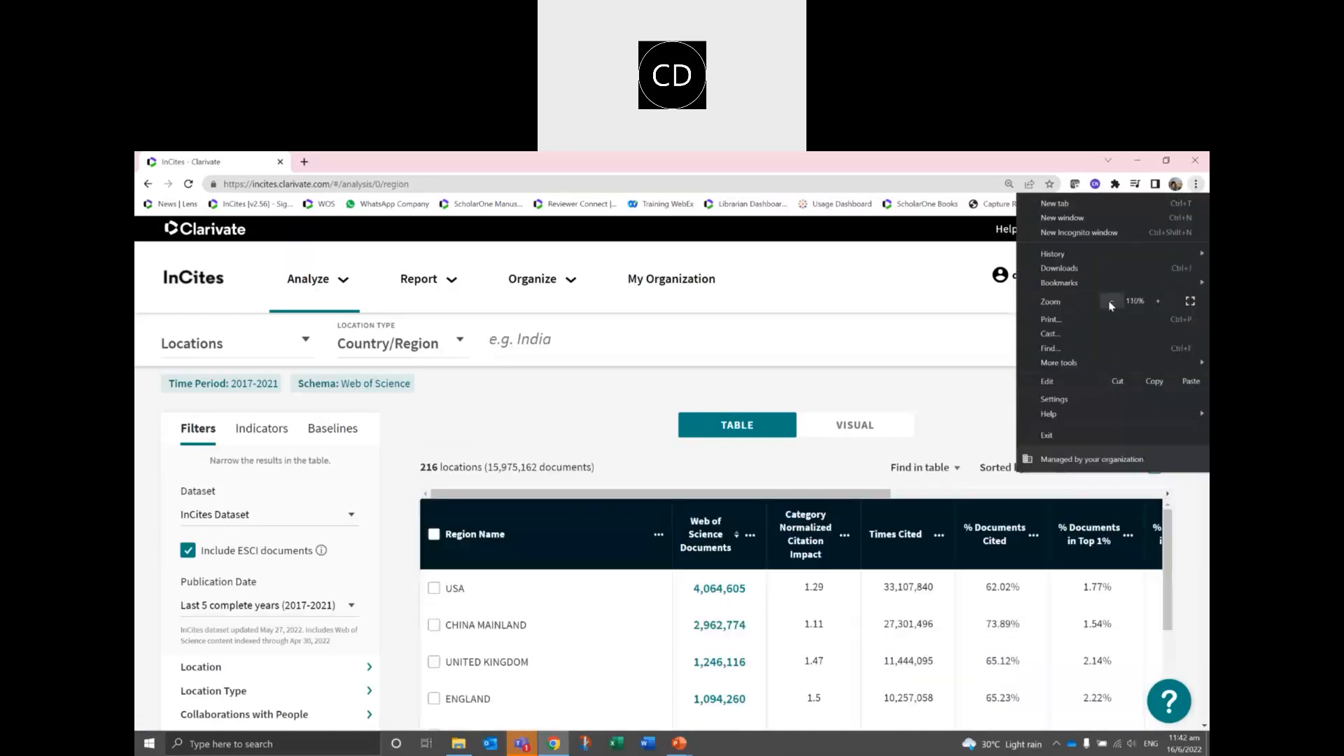
left_click(1111, 303)
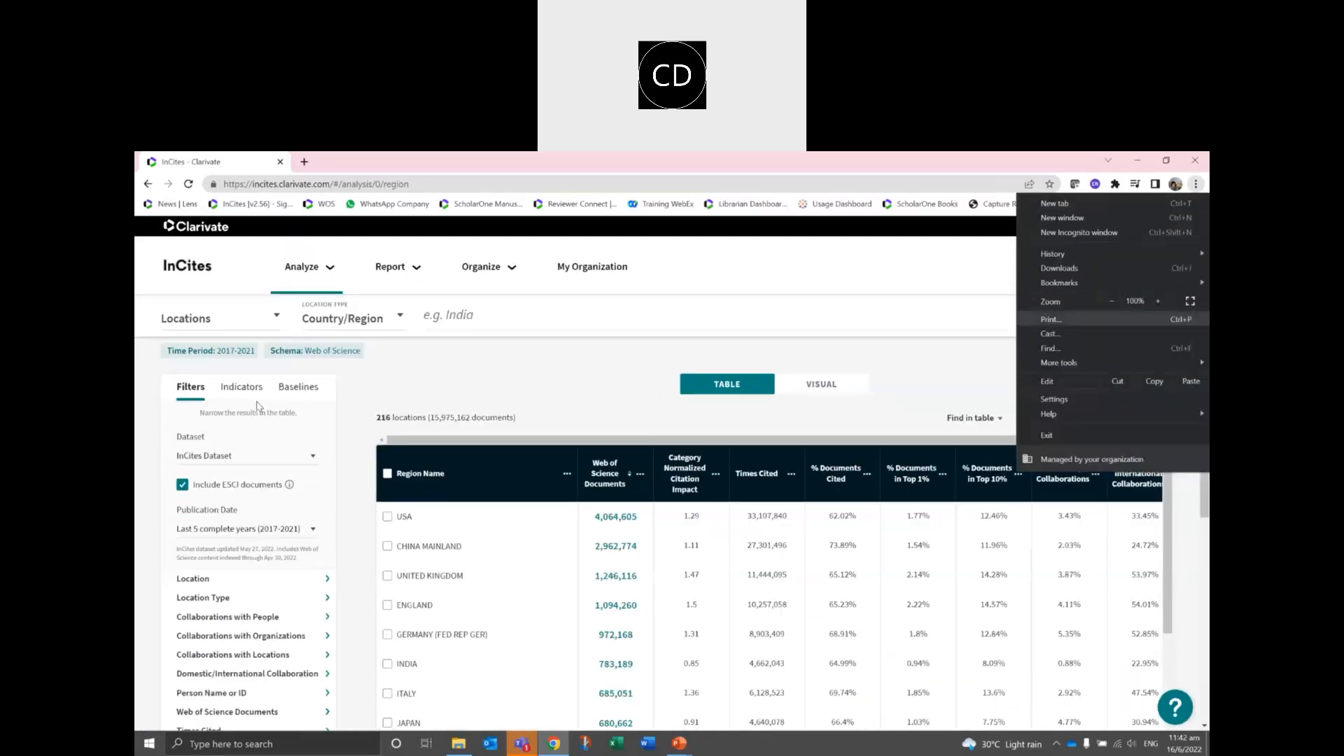
left_click(361, 396)
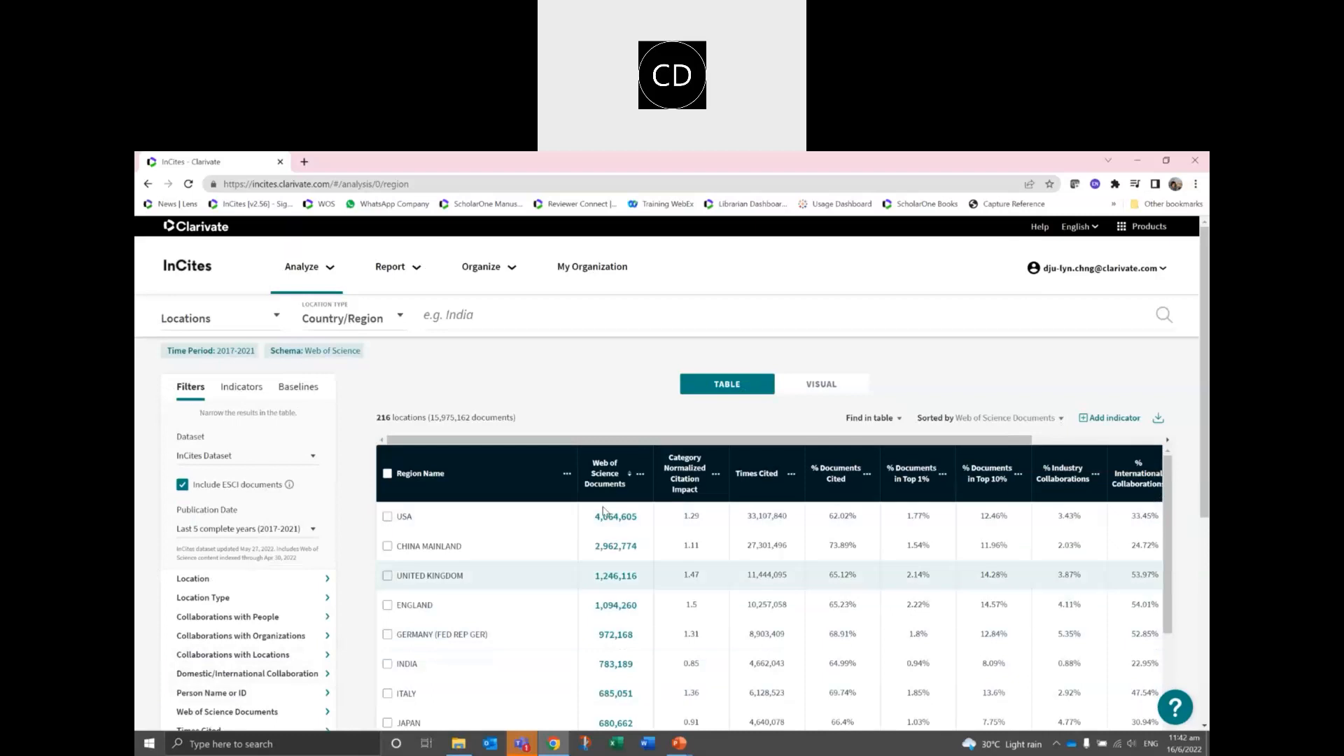
Look across the country table's indicator columns and limit the locations to Thailand and Malaysia.
left_click_drag(752, 440, 883, 439)
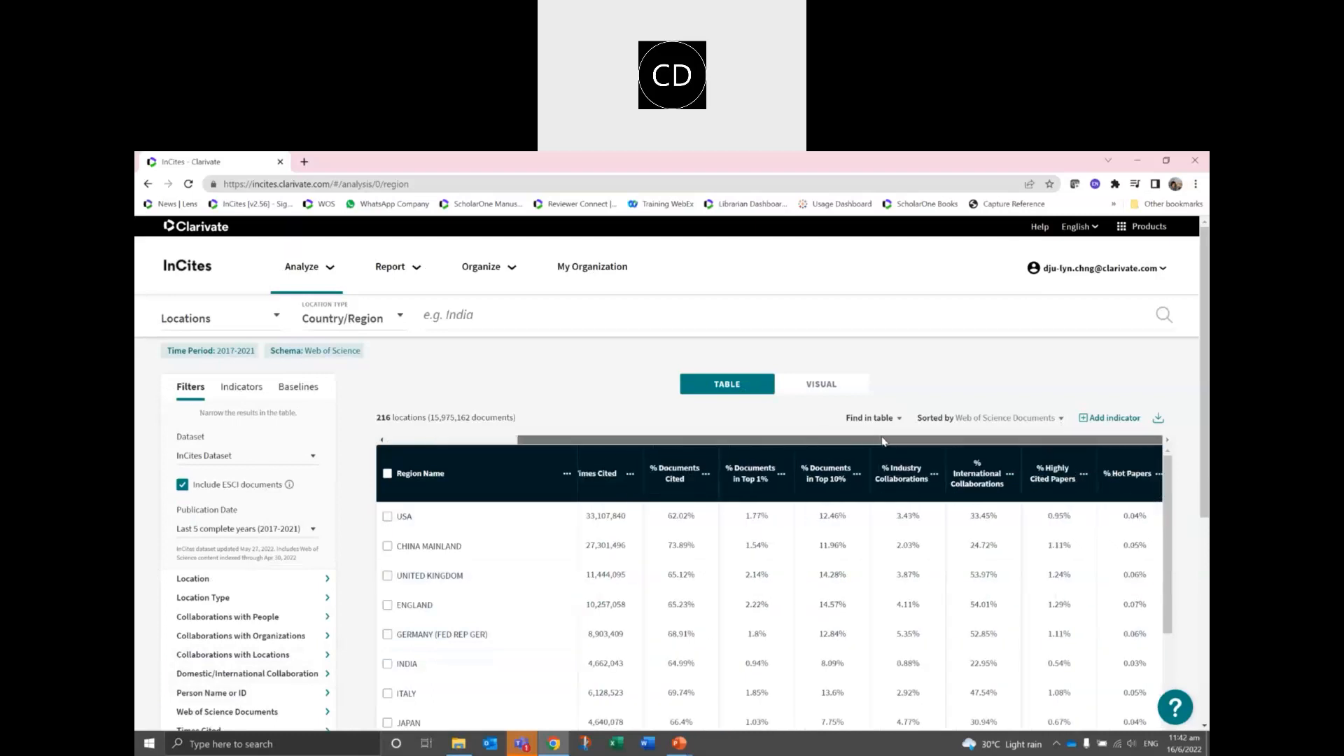
left_click_drag(637, 460, 495, 455)
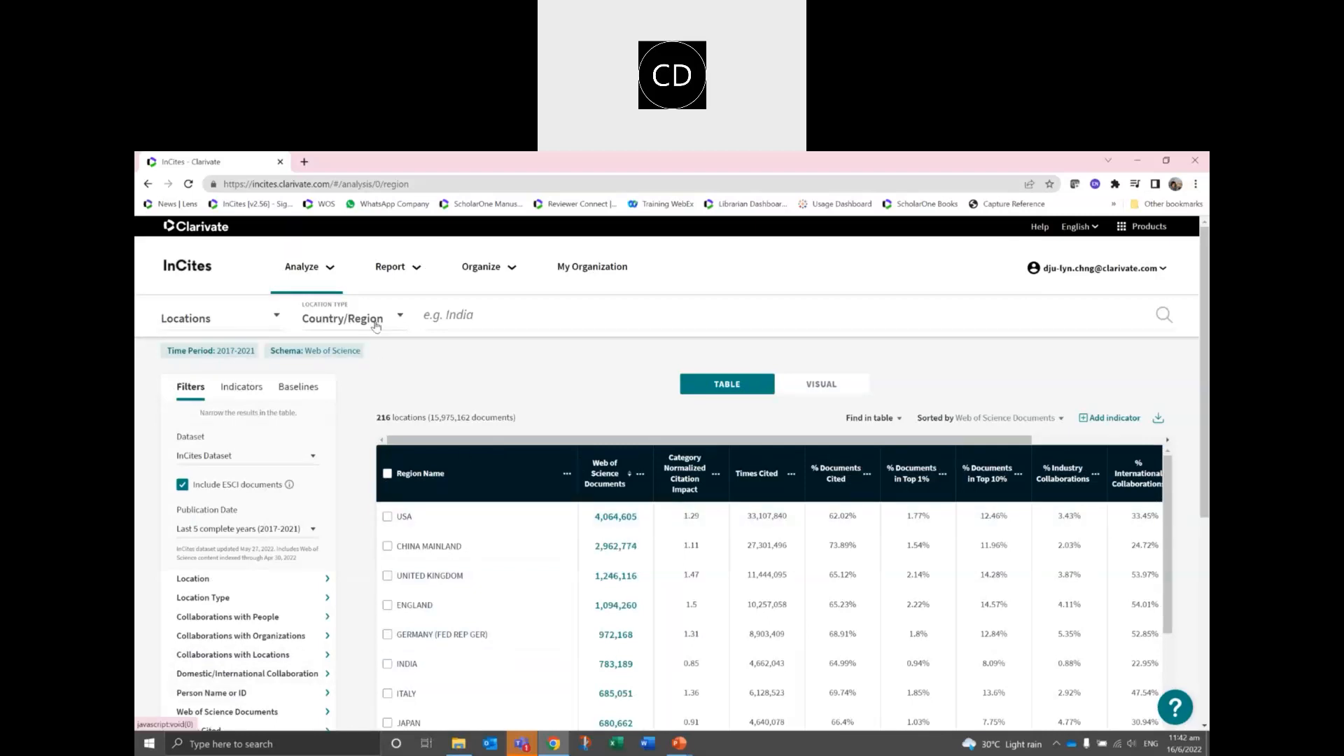
left_click(458, 315)
type("thailand")
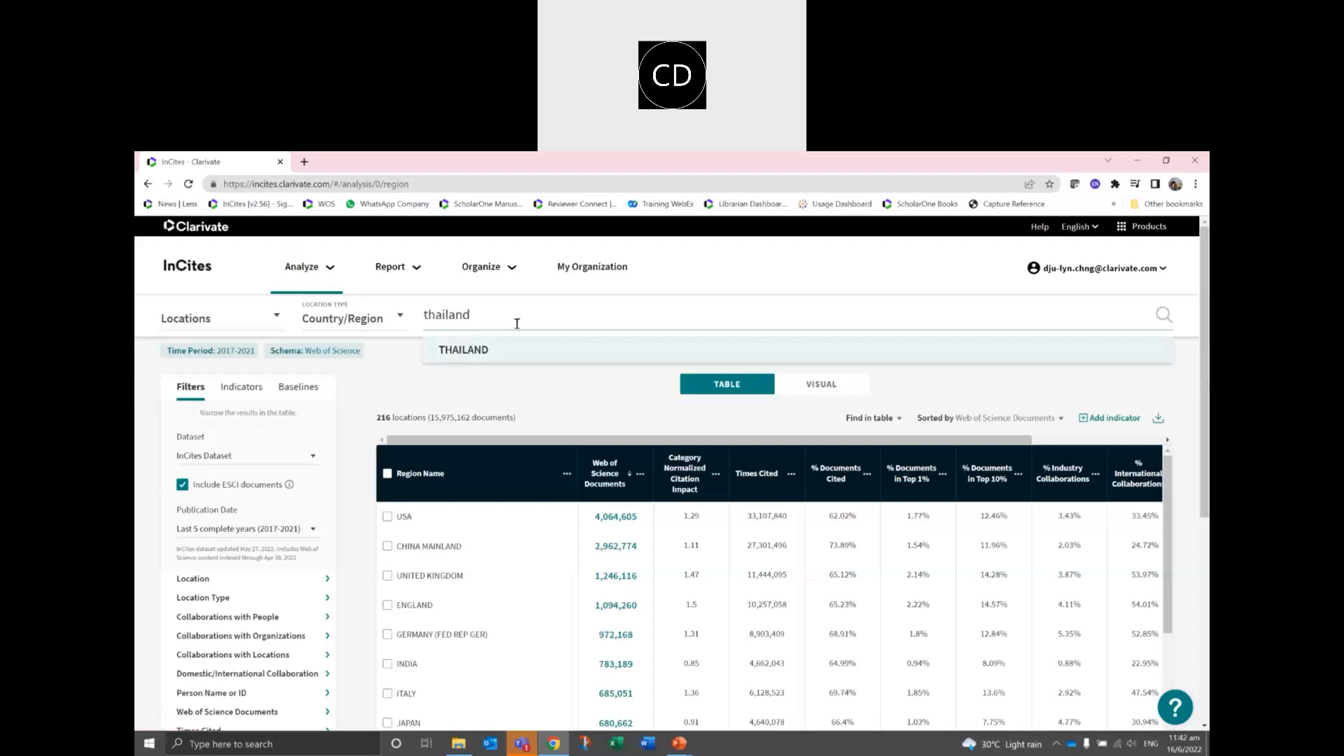
key("Return")
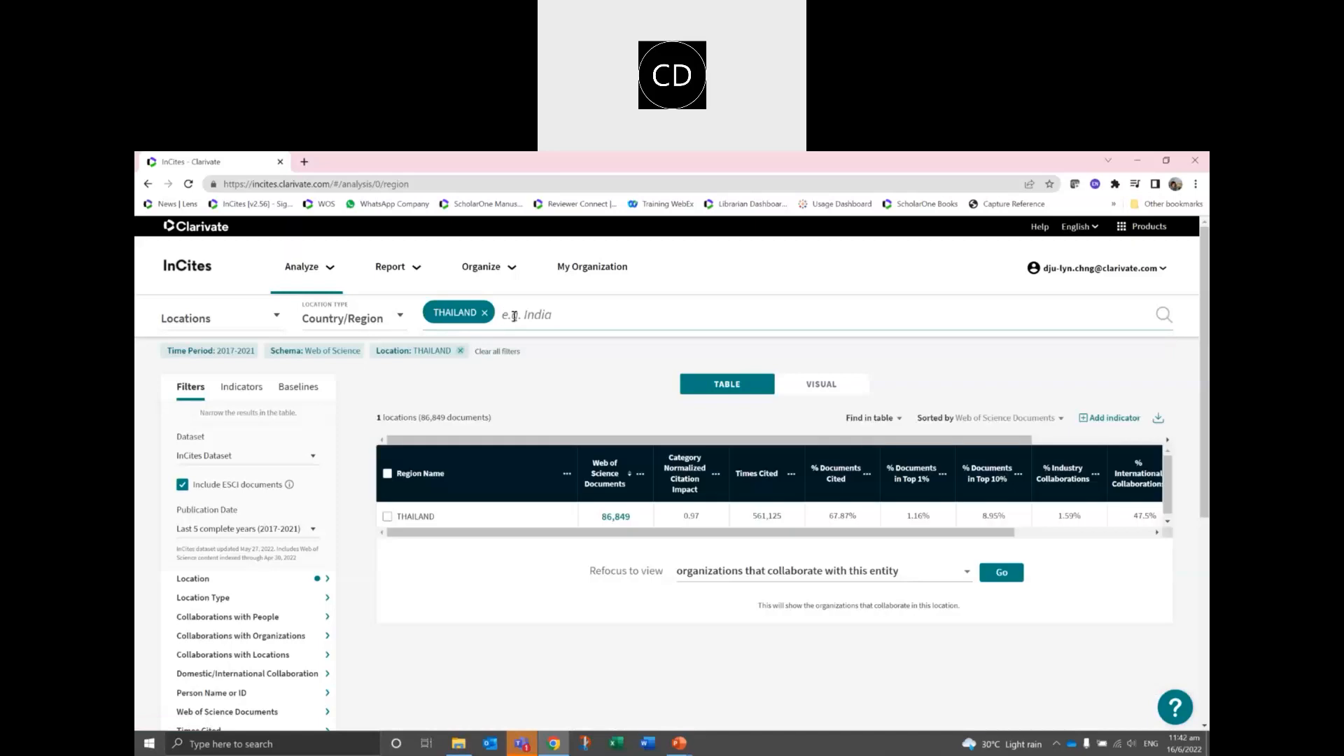
type("malaysia")
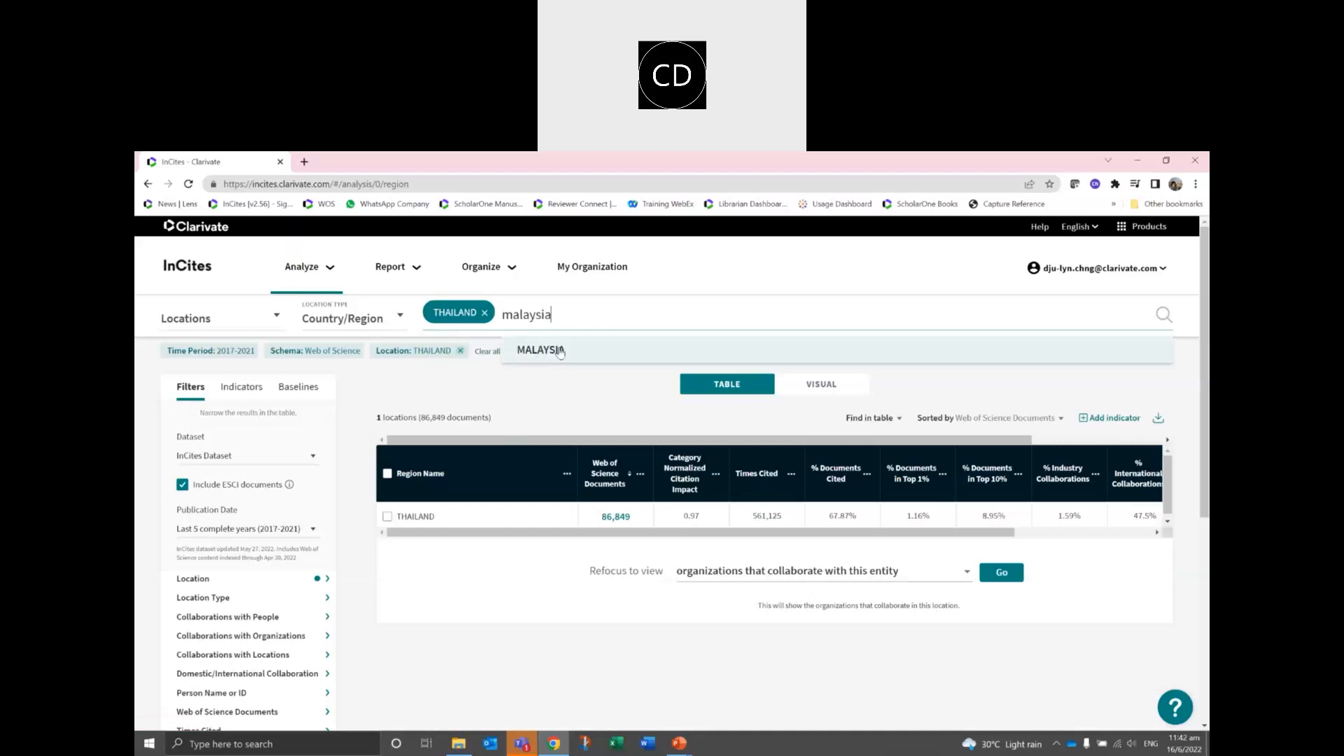
left_click(558, 353)
Add Vietnam, Australia and Taiwan to the countries being compared.
type("vietnam")
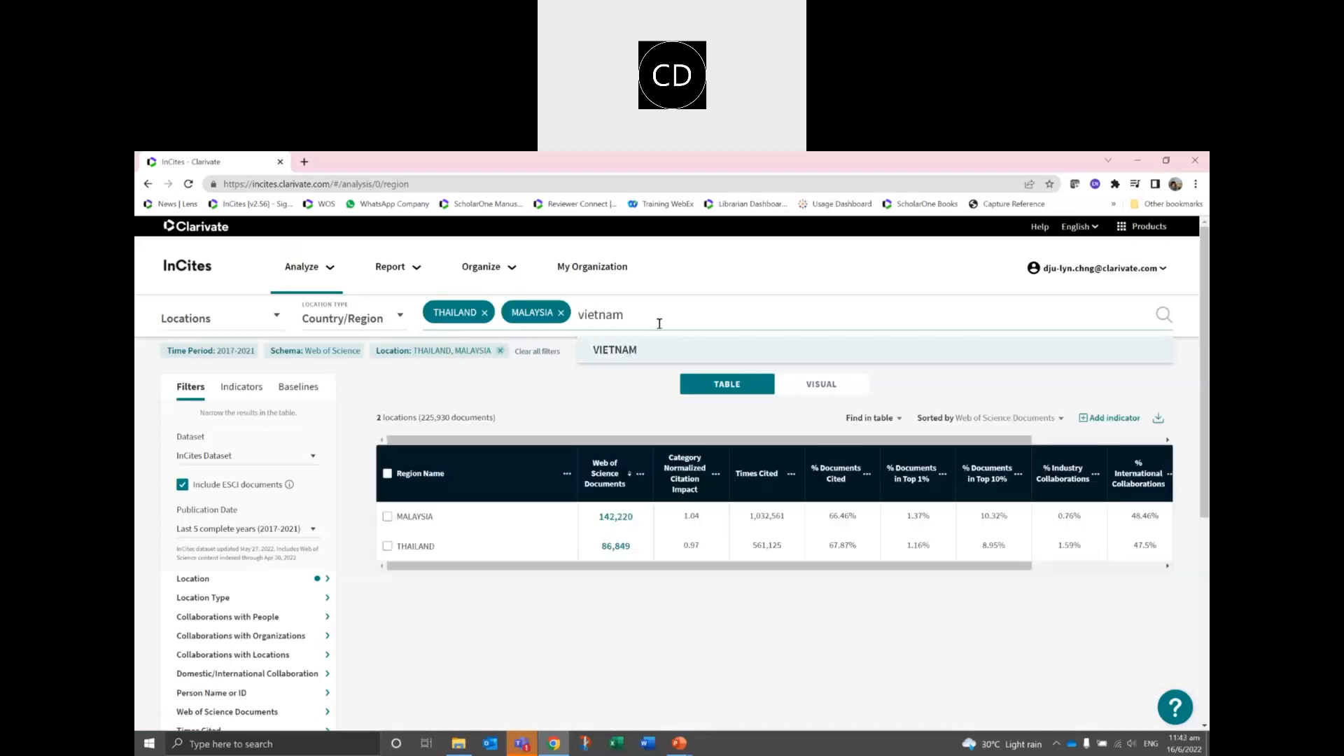
key("Return")
type("australia")
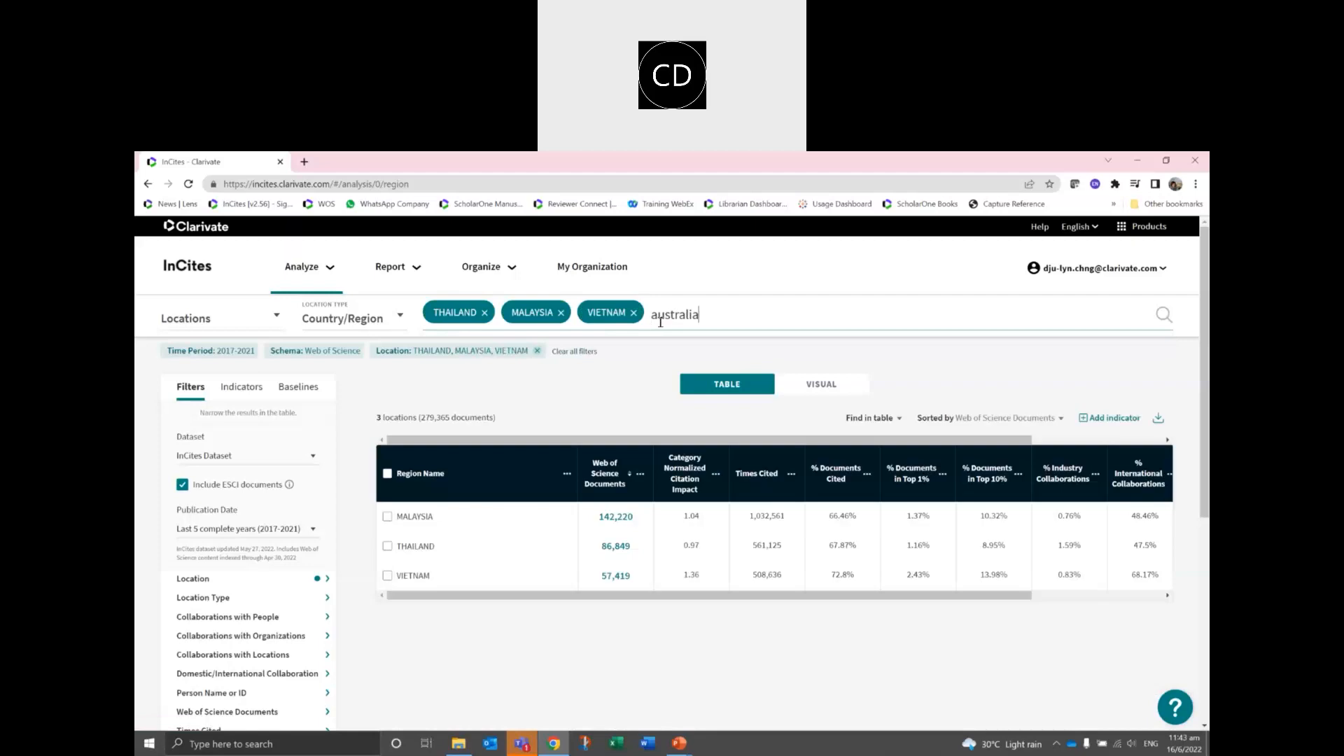
left_click(689, 351)
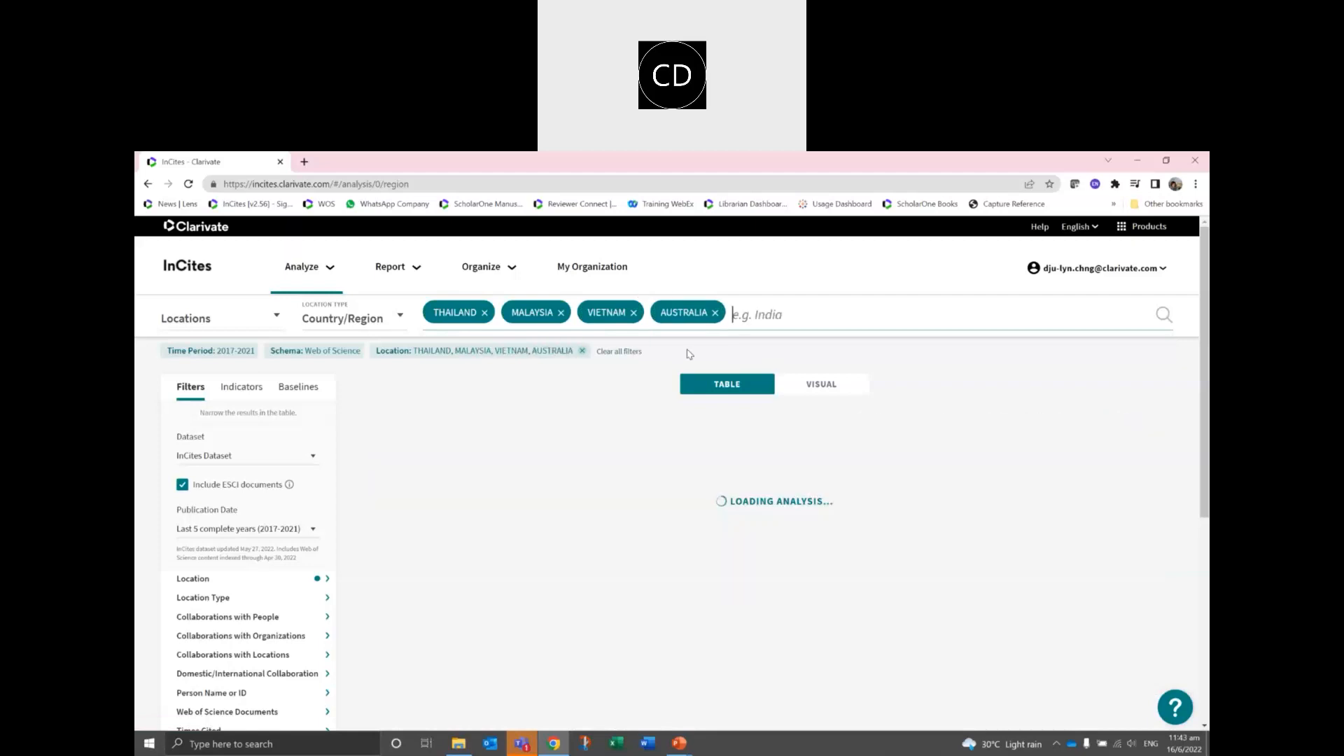
type("taiwan")
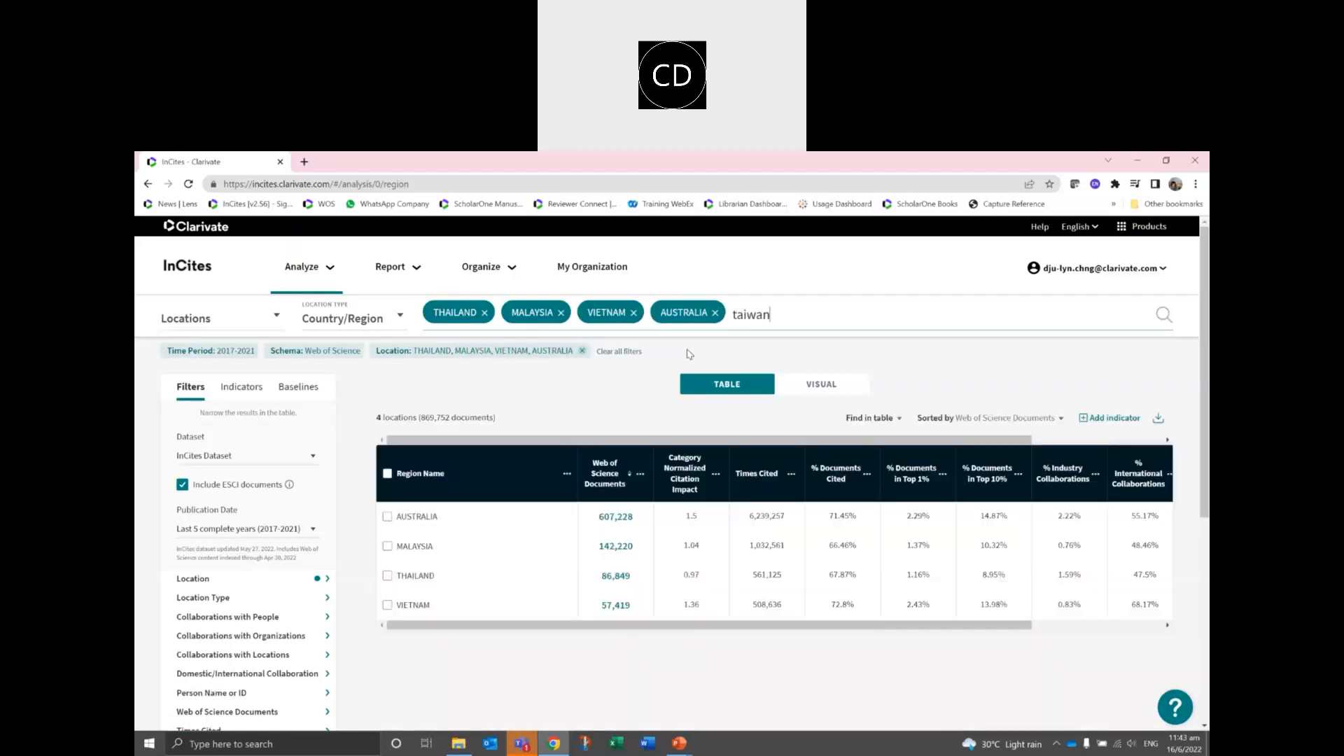
left_click(794, 356)
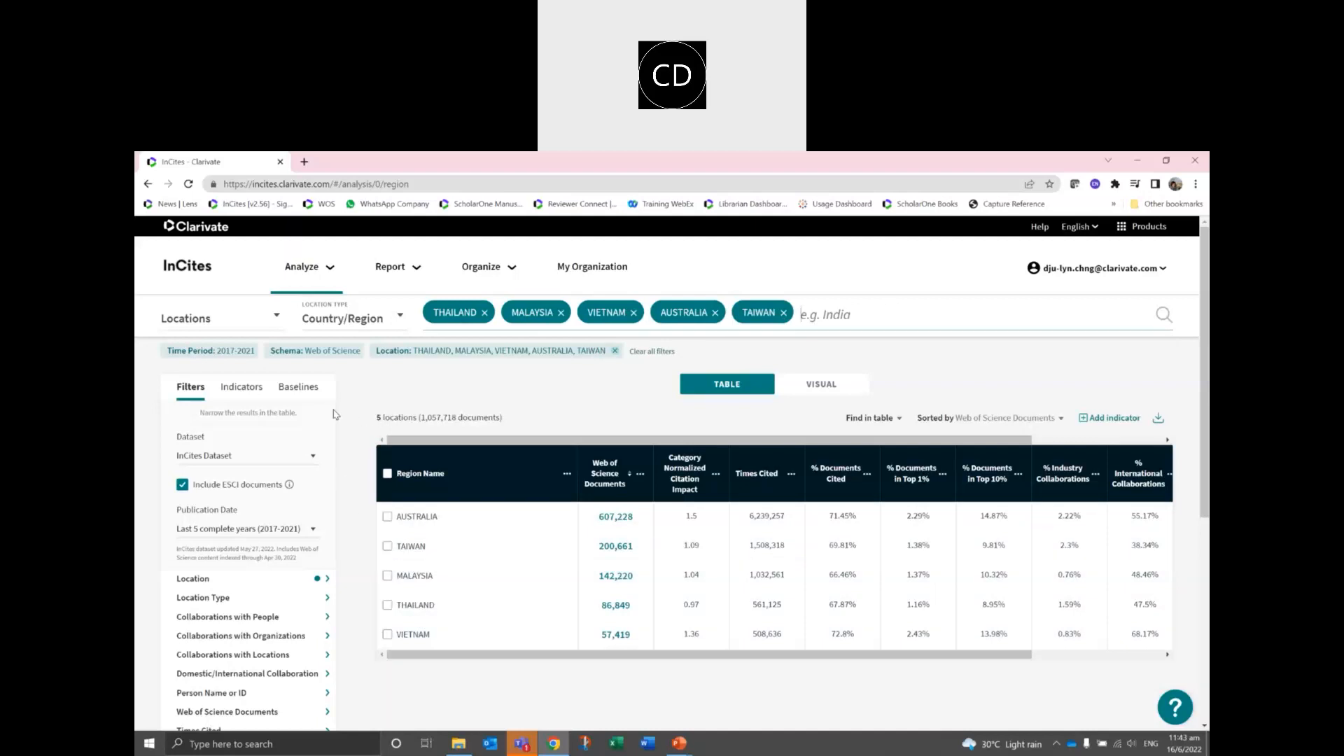
Open the available indicators, view the definition of Web of Science Documents, and return to the full indicator list.
left_click(244, 389)
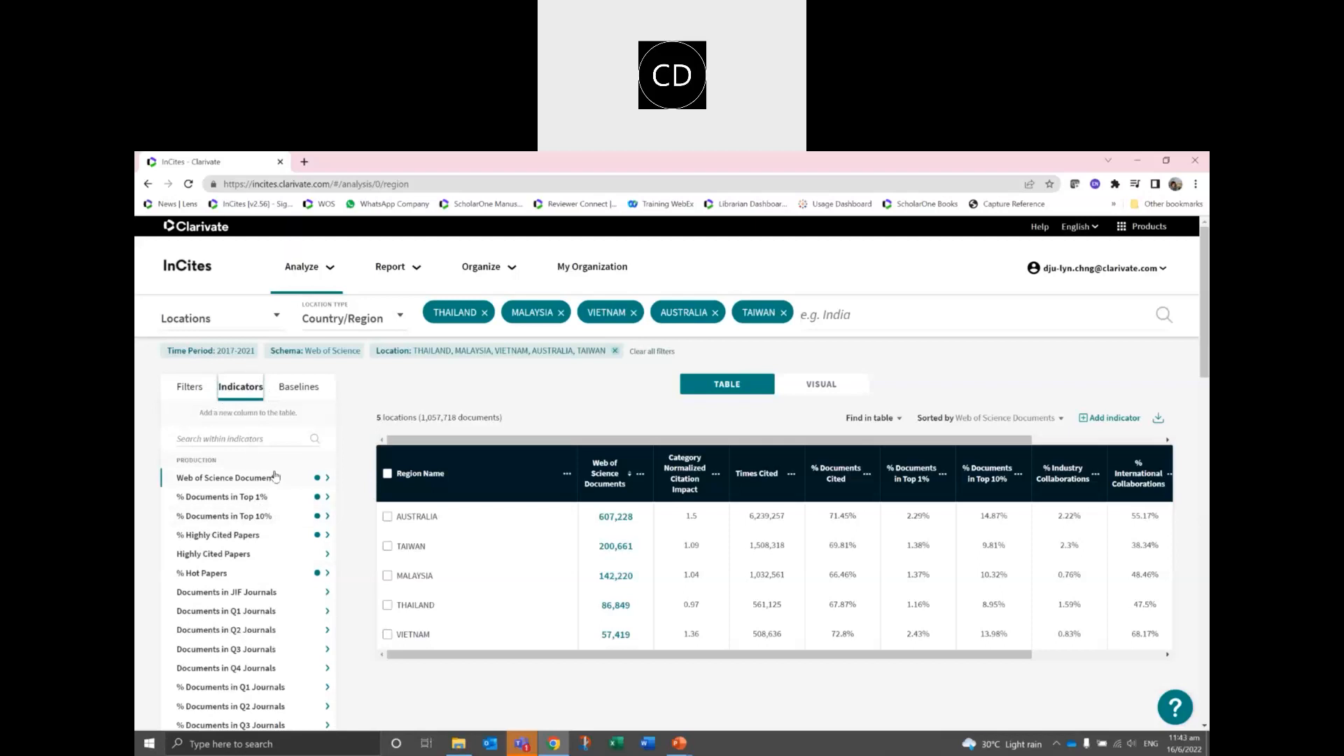
scroll(275, 477, "down", 1)
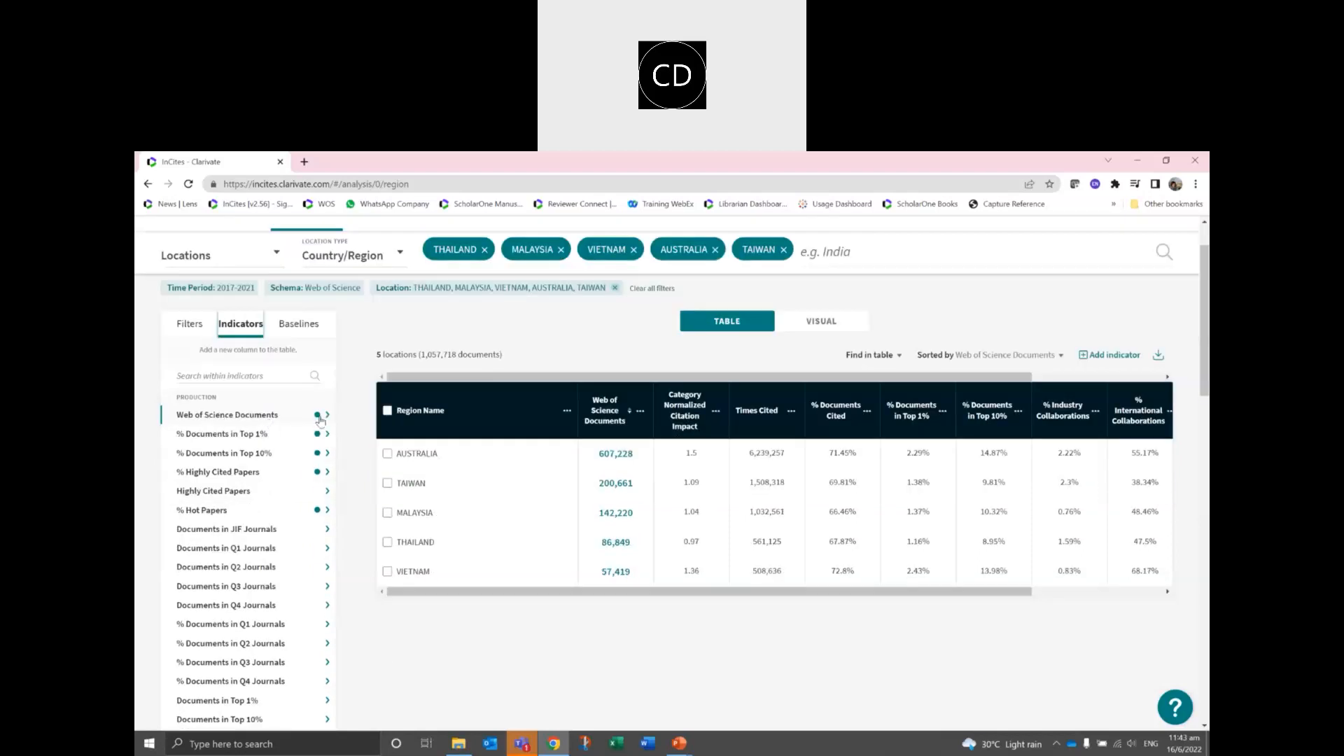
left_click(317, 419)
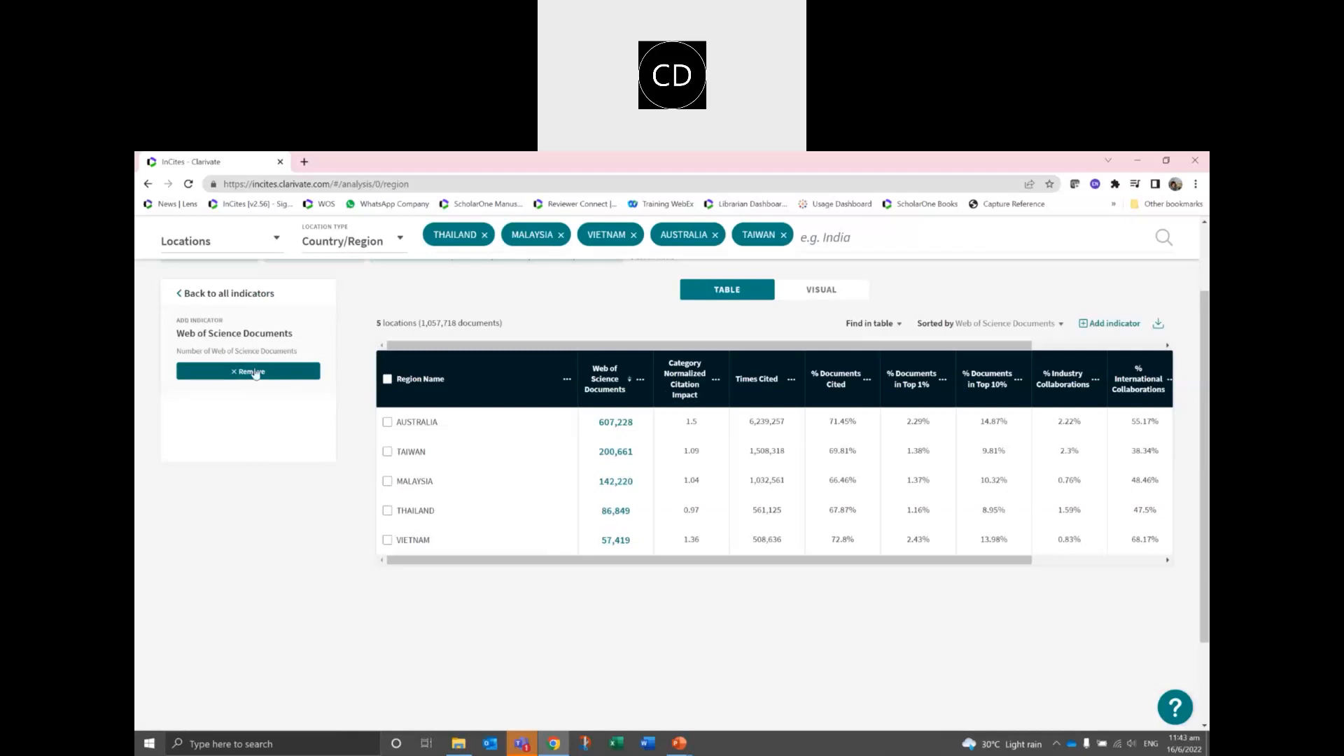
left_click(186, 294)
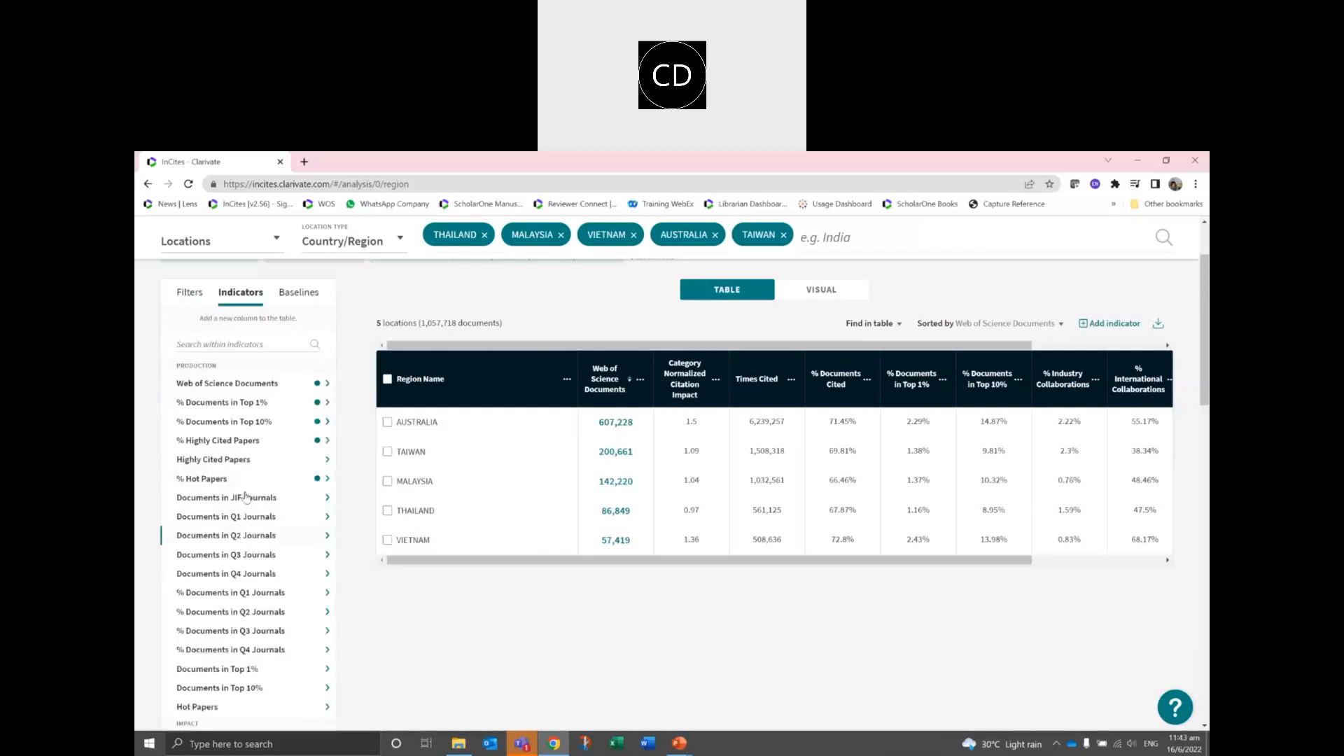
Add the % Documents in Q1 Journals indicator to the table and view its column for the compared countries.
left_click(233, 594)
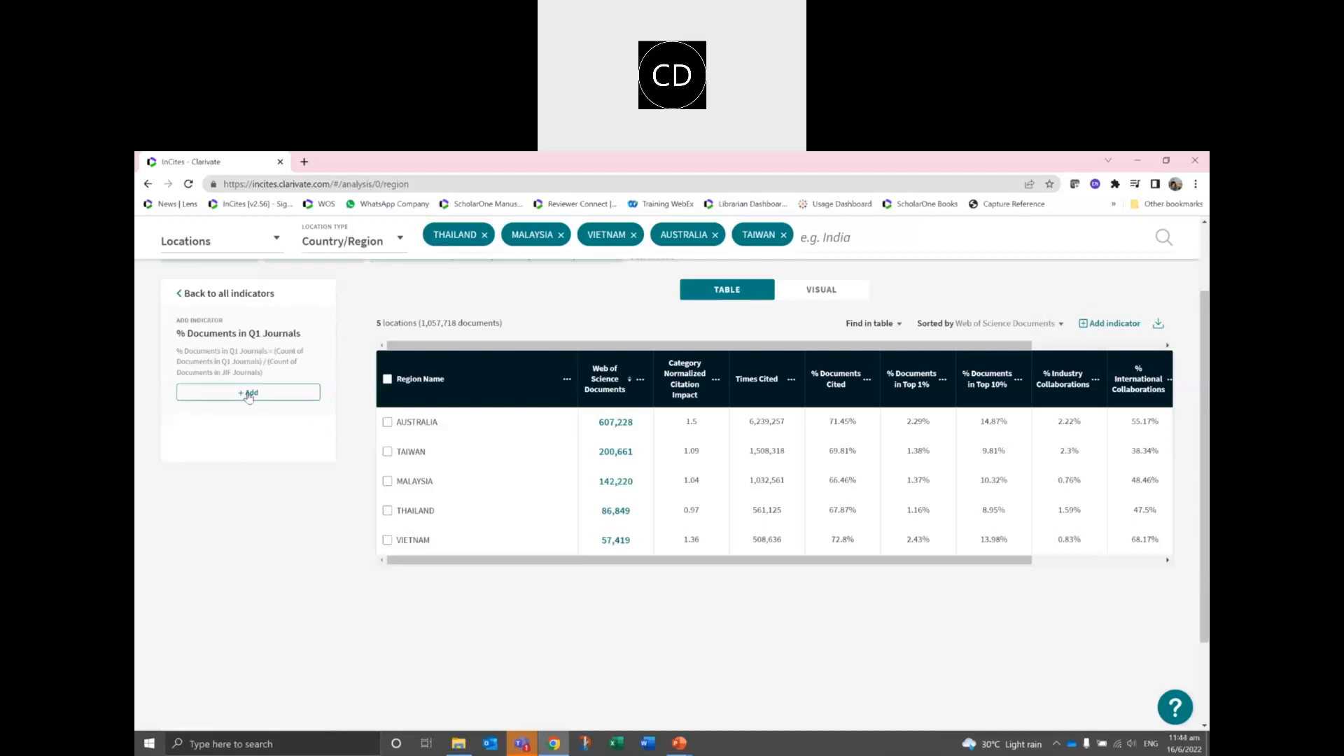
left_click(248, 393)
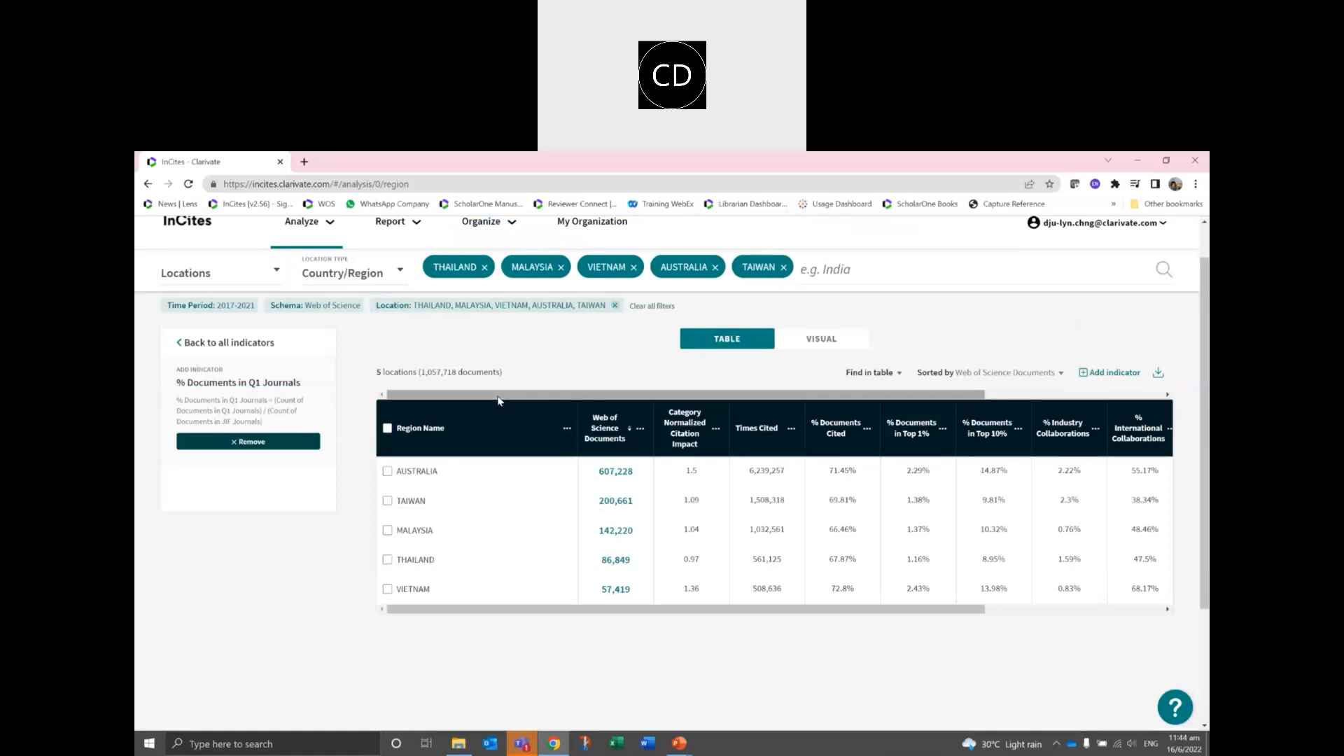
left_click_drag(501, 399, 679, 399)
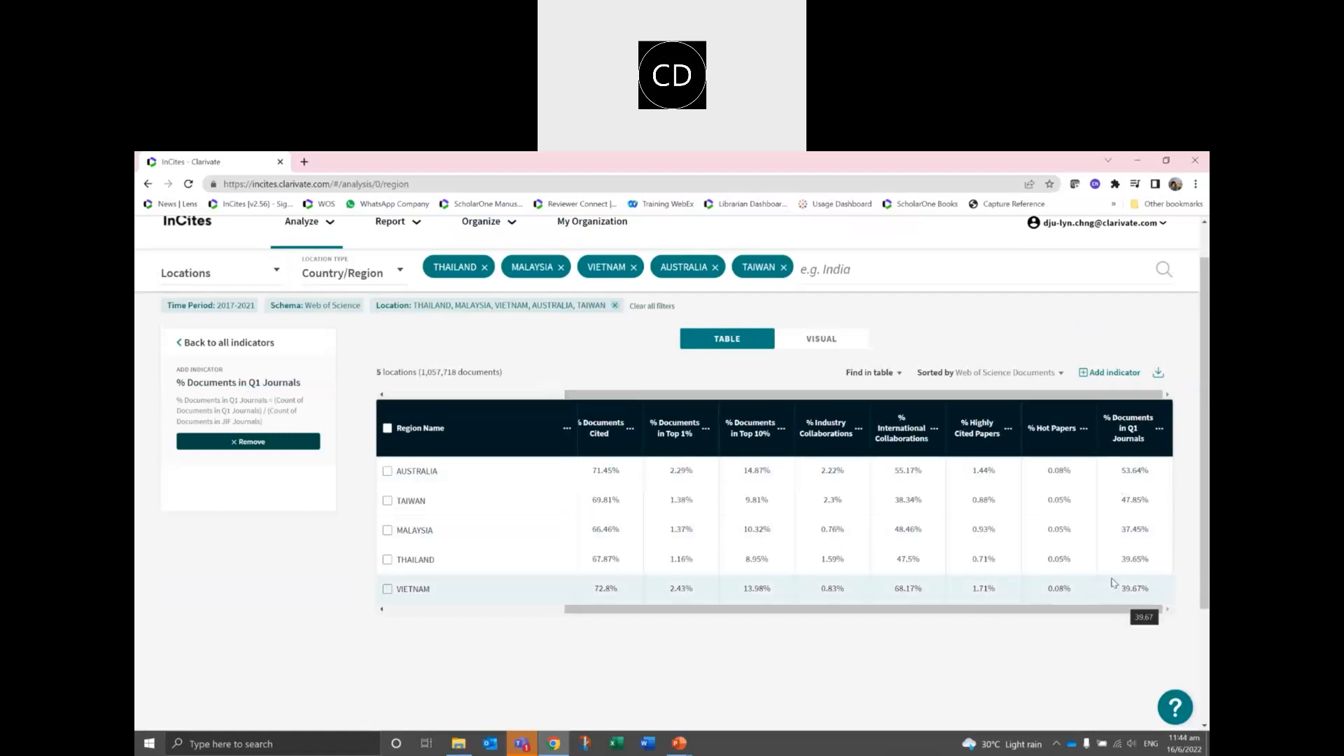
left_click_drag(993, 400, 786, 483)
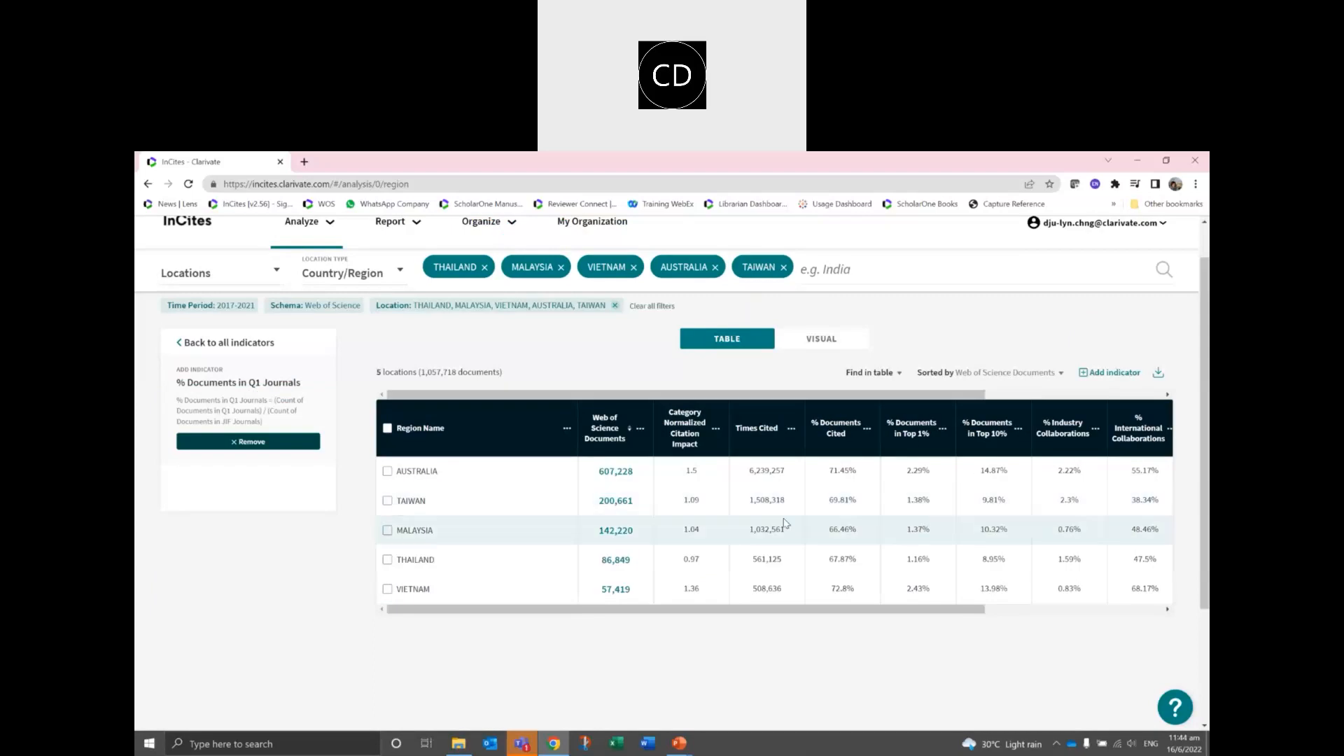
Add the Documents in Q1 Journals indicator to the table.
left_click(187, 345)
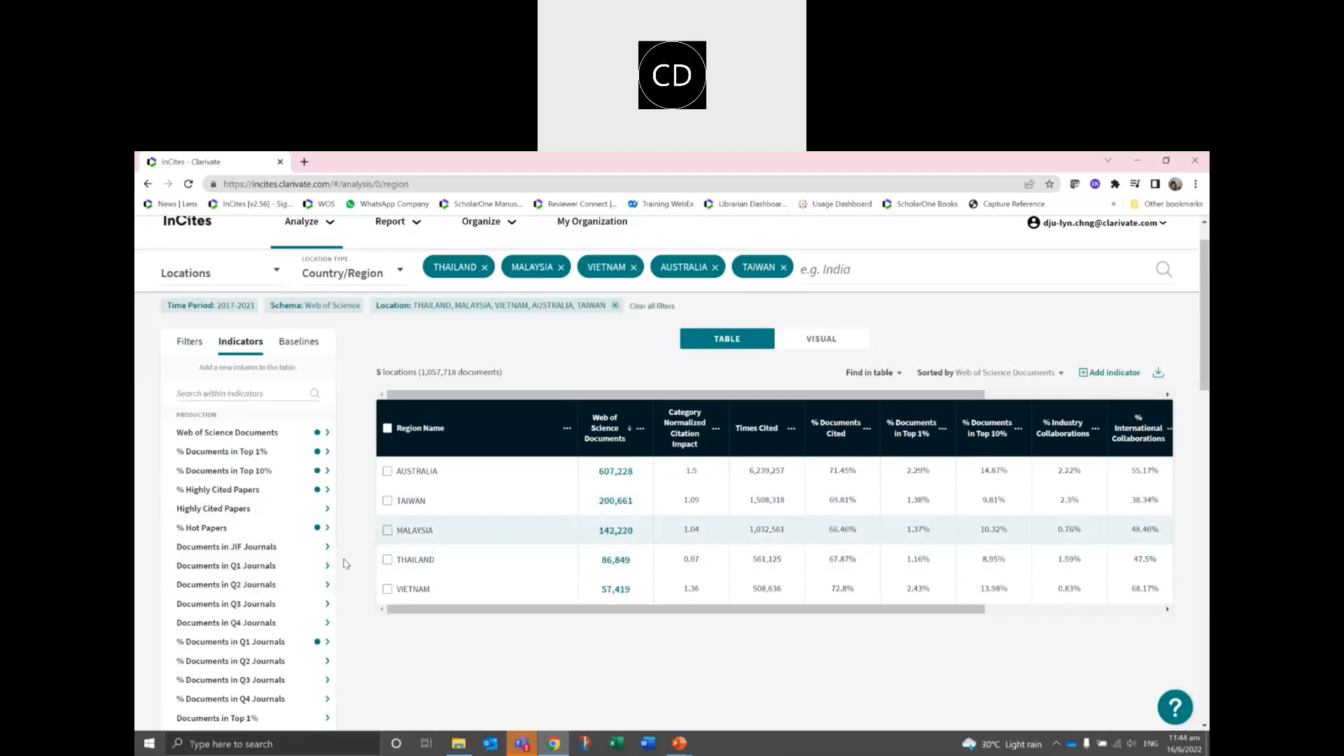
scroll(263, 493, "down", 2)
scroll(263, 493, "down", 1)
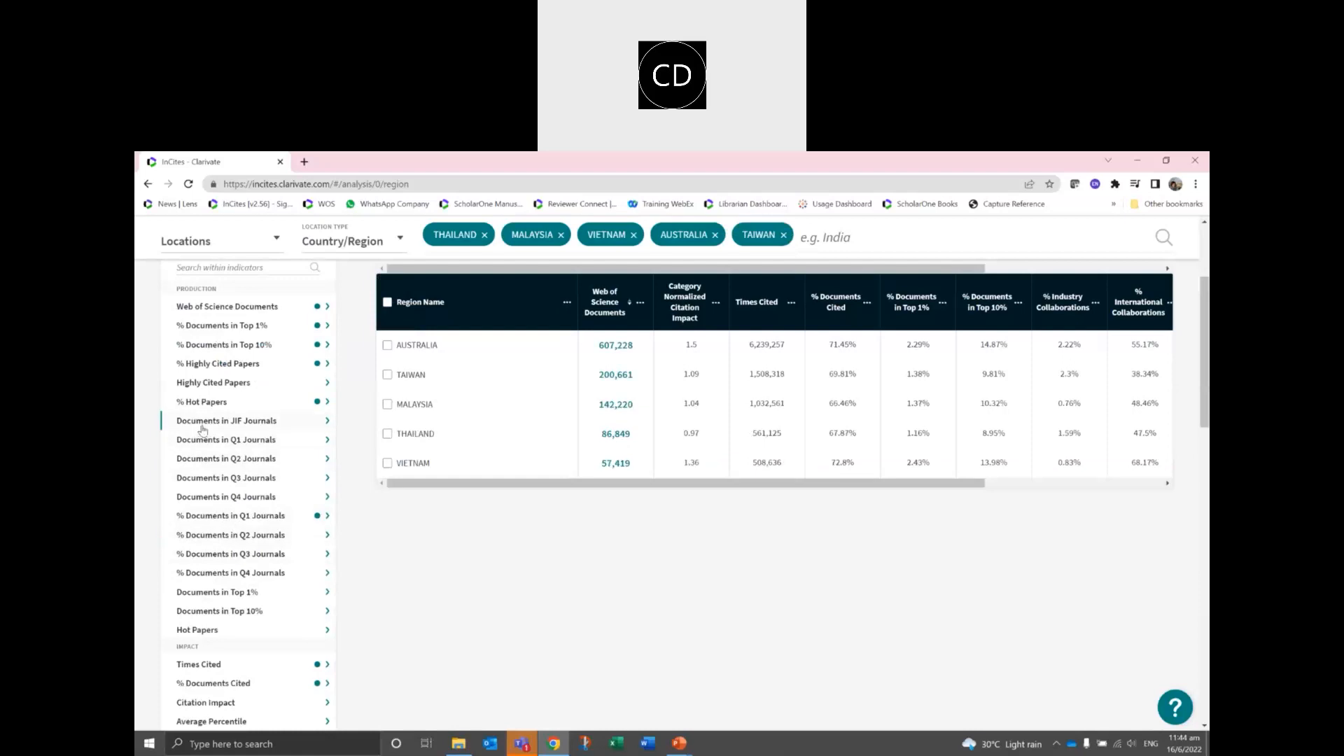
left_click(220, 442)
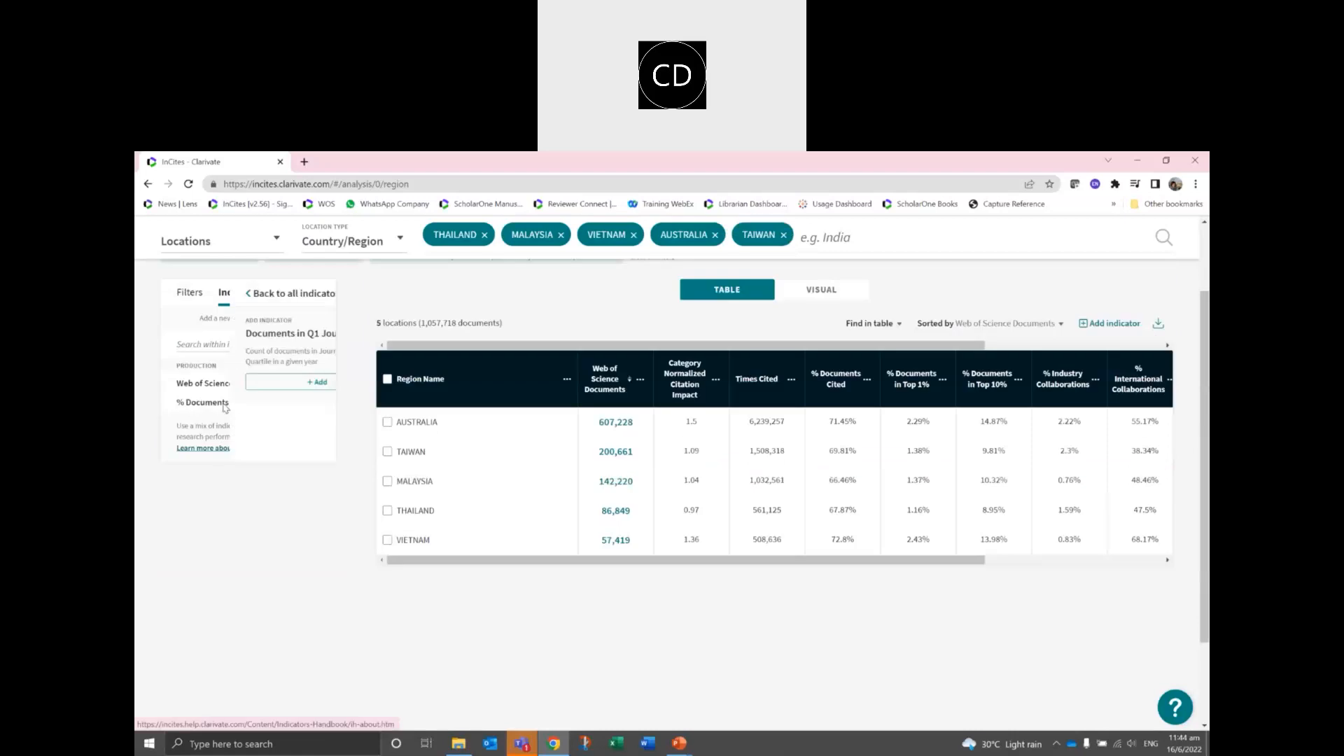
left_click(236, 385)
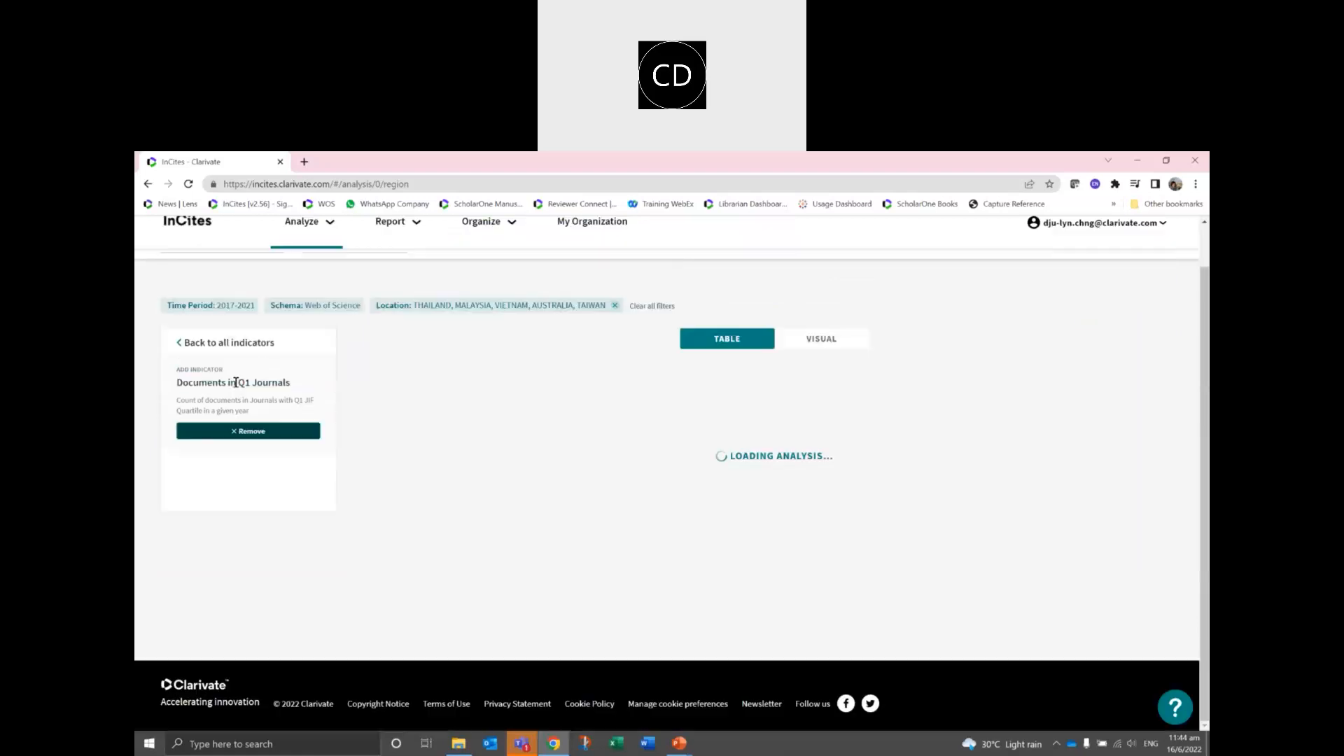
Add the International Collaborations indicator to the table and view its column for the compared countries.
left_click(198, 344)
scroll(266, 507, "down", 3)
scroll(269, 512, "down", 4)
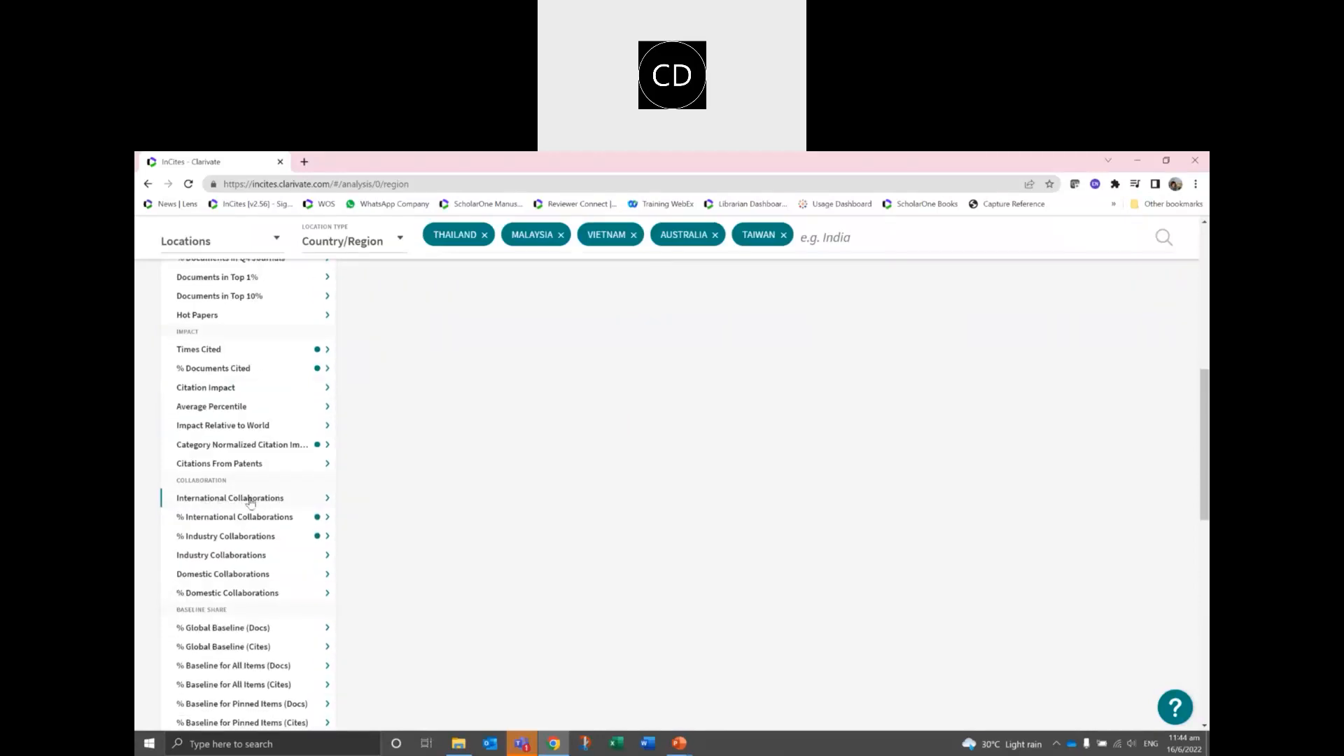
left_click(249, 501)
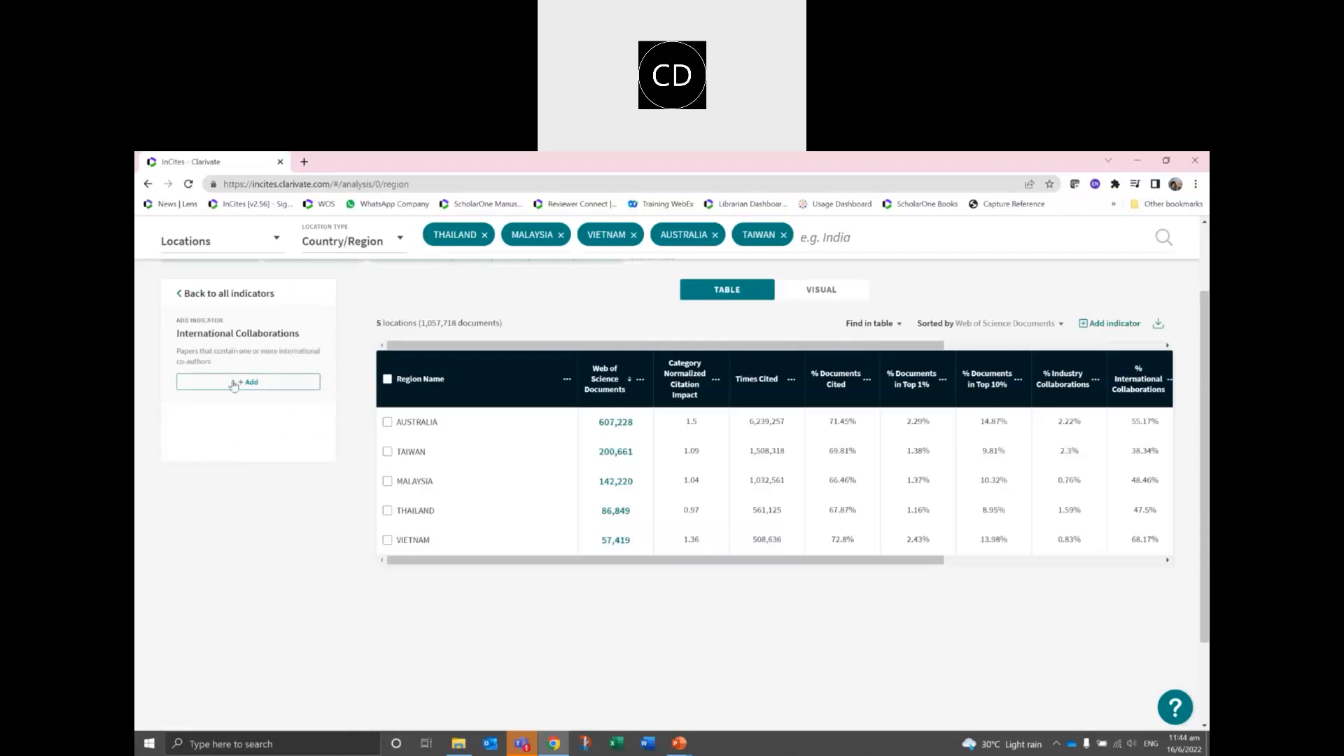
left_click(233, 383)
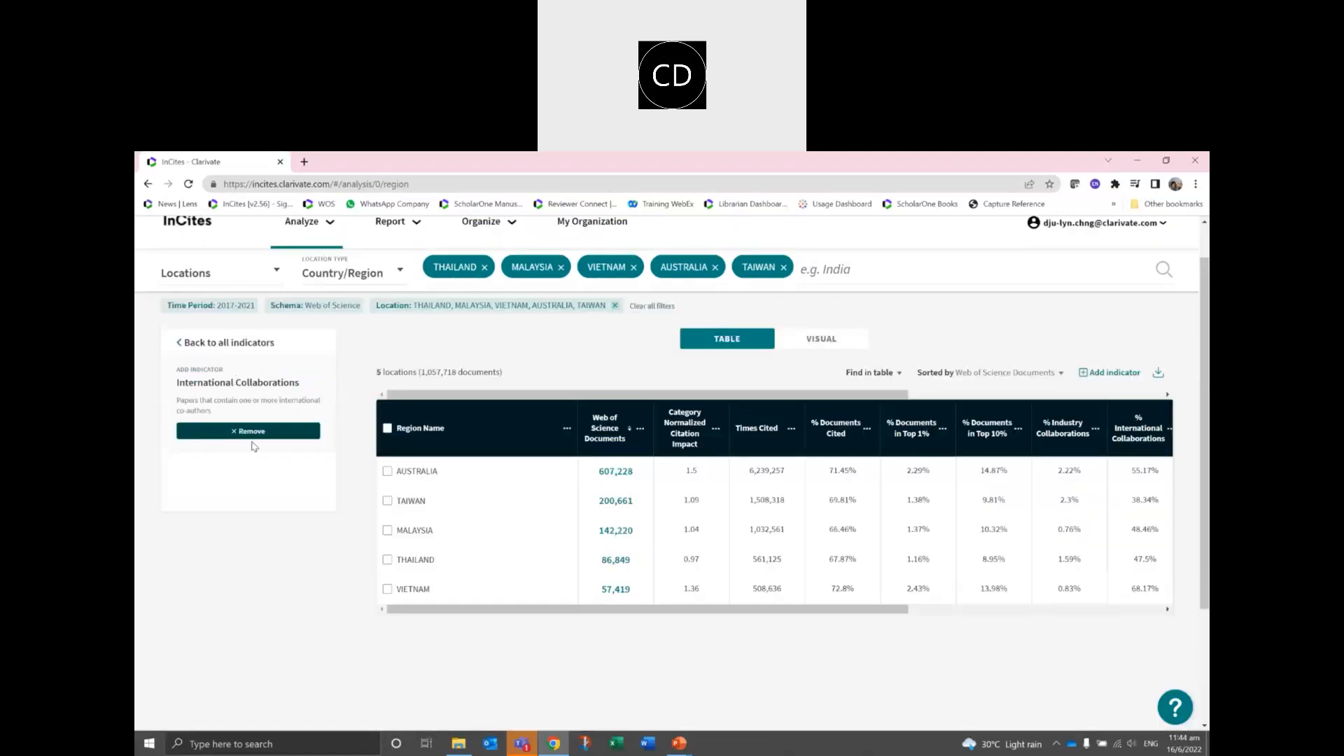
left_click_drag(619, 398, 873, 397)
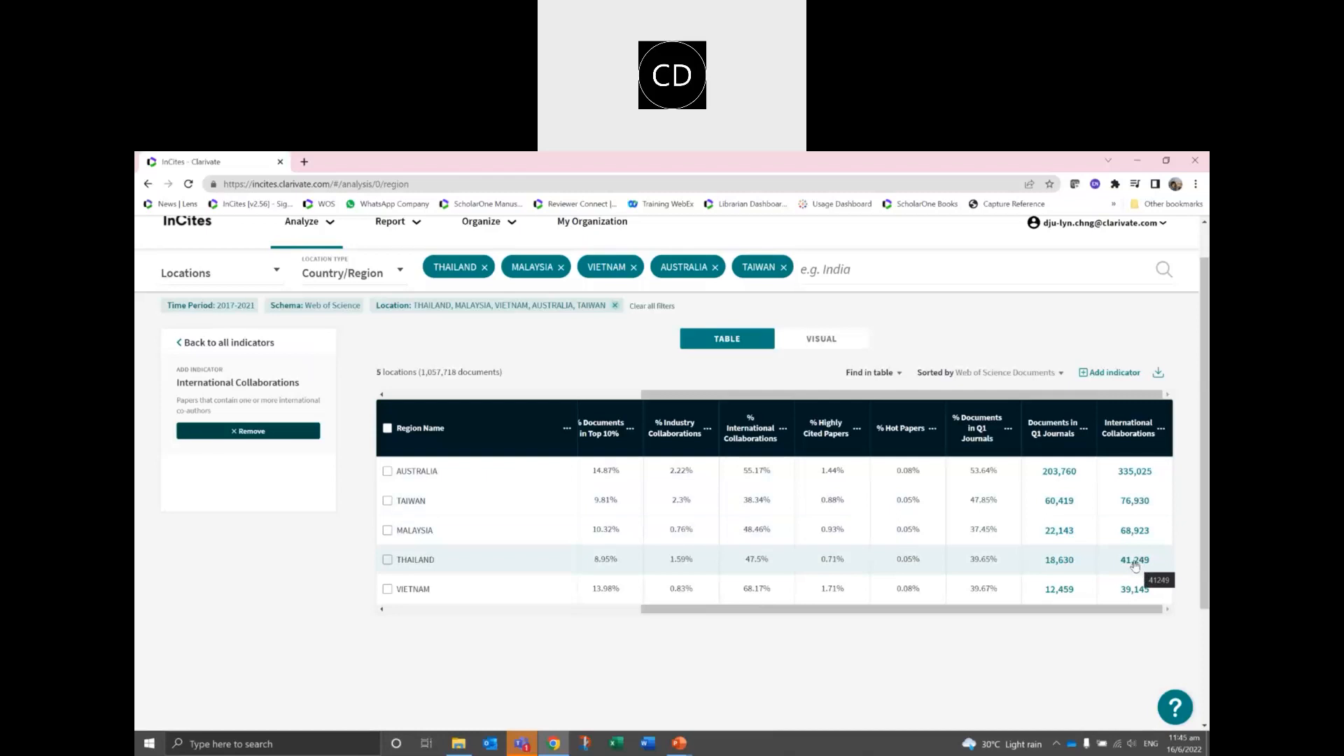
Open Thailand's International Collaborations documents, view the table download options, and close the details without downloading.
left_click(1135, 564)
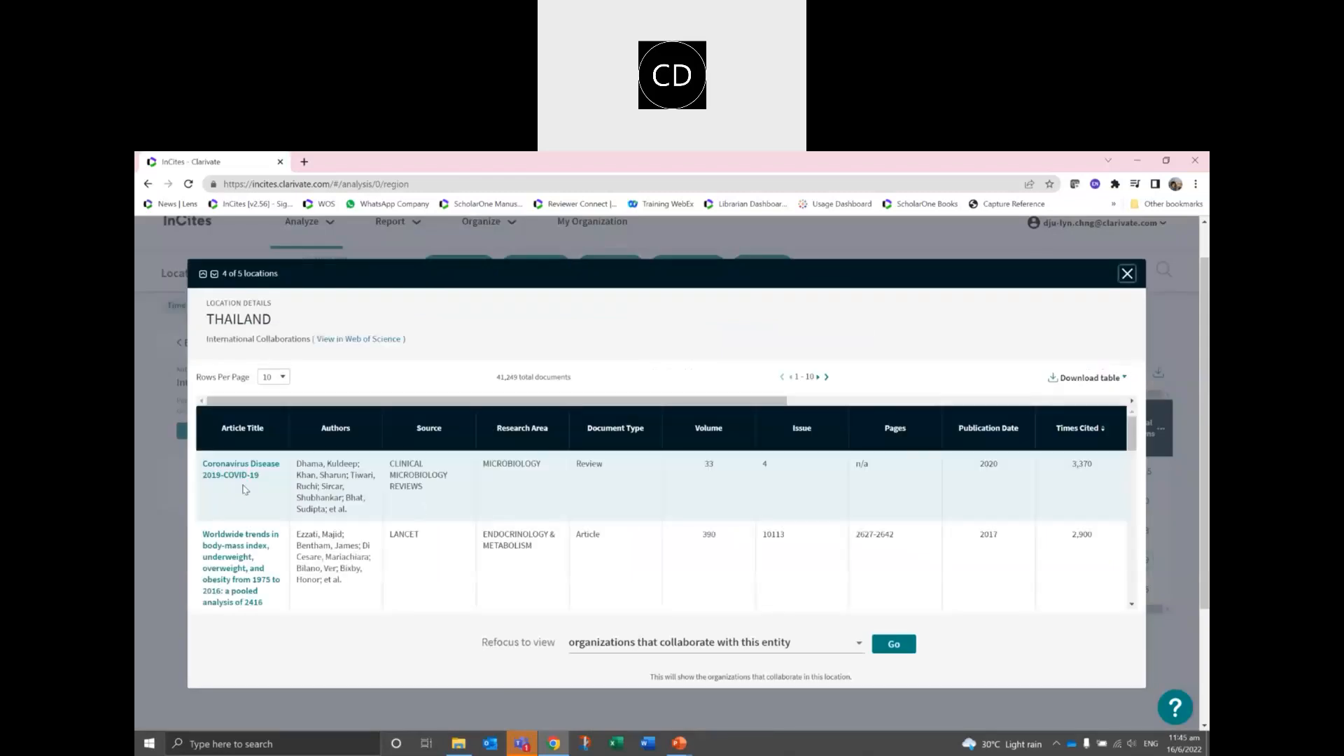
left_click(1120, 382)
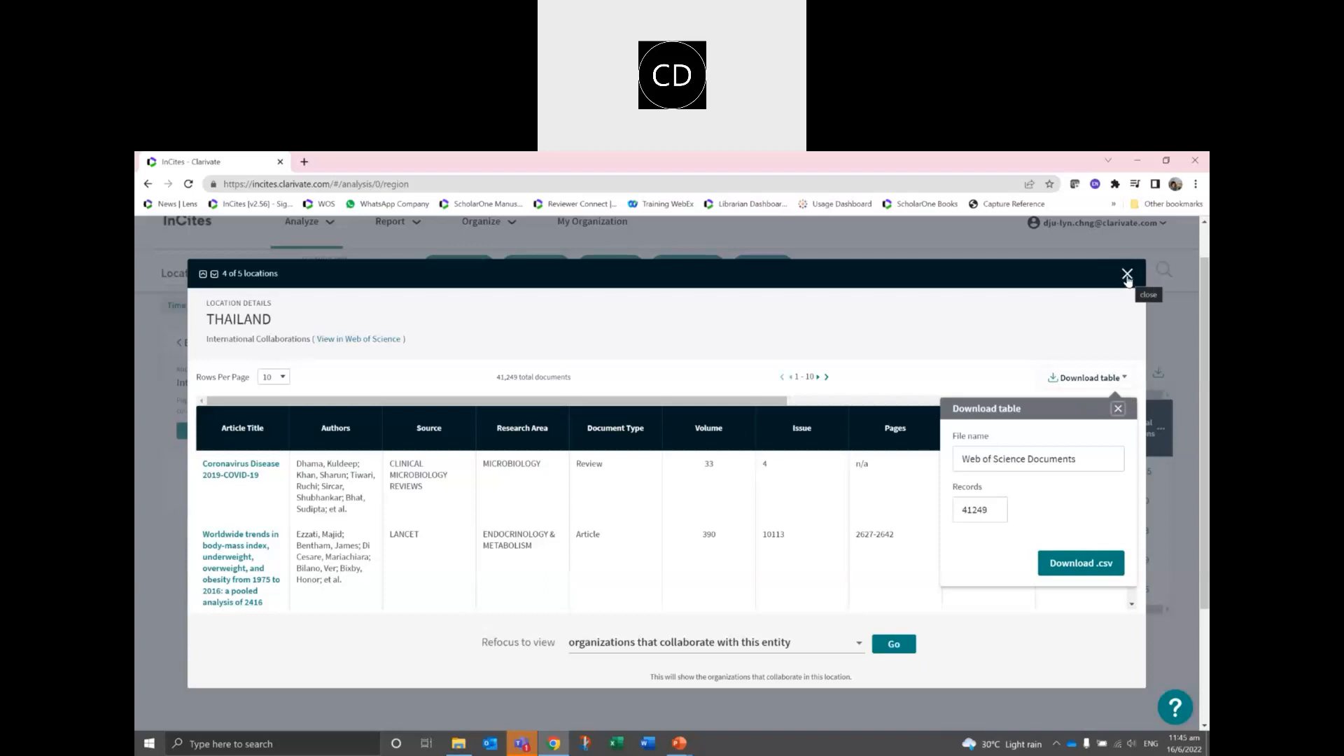
left_click(1127, 275)
left_click_drag(721, 615, 324, 614)
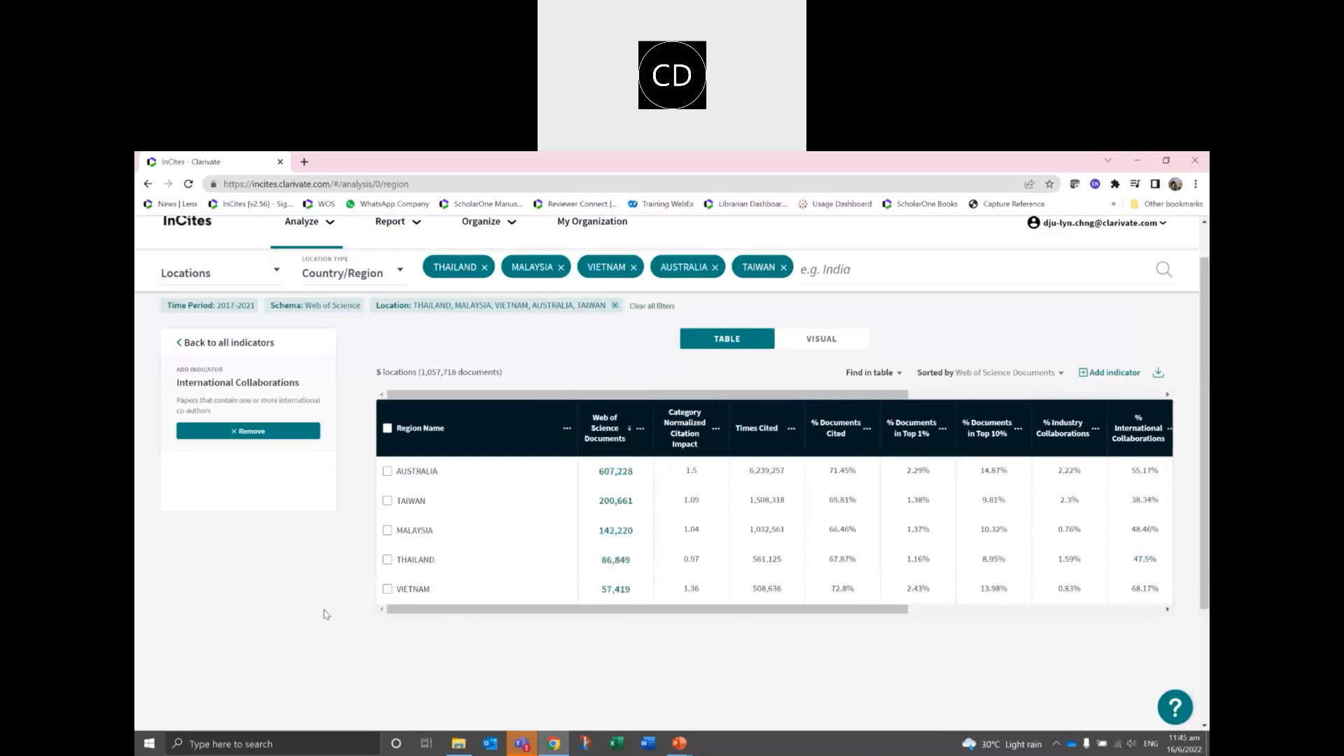
Return to the full indicator list and deselect % Documents Cited among the table's indicators.
left_click(183, 343)
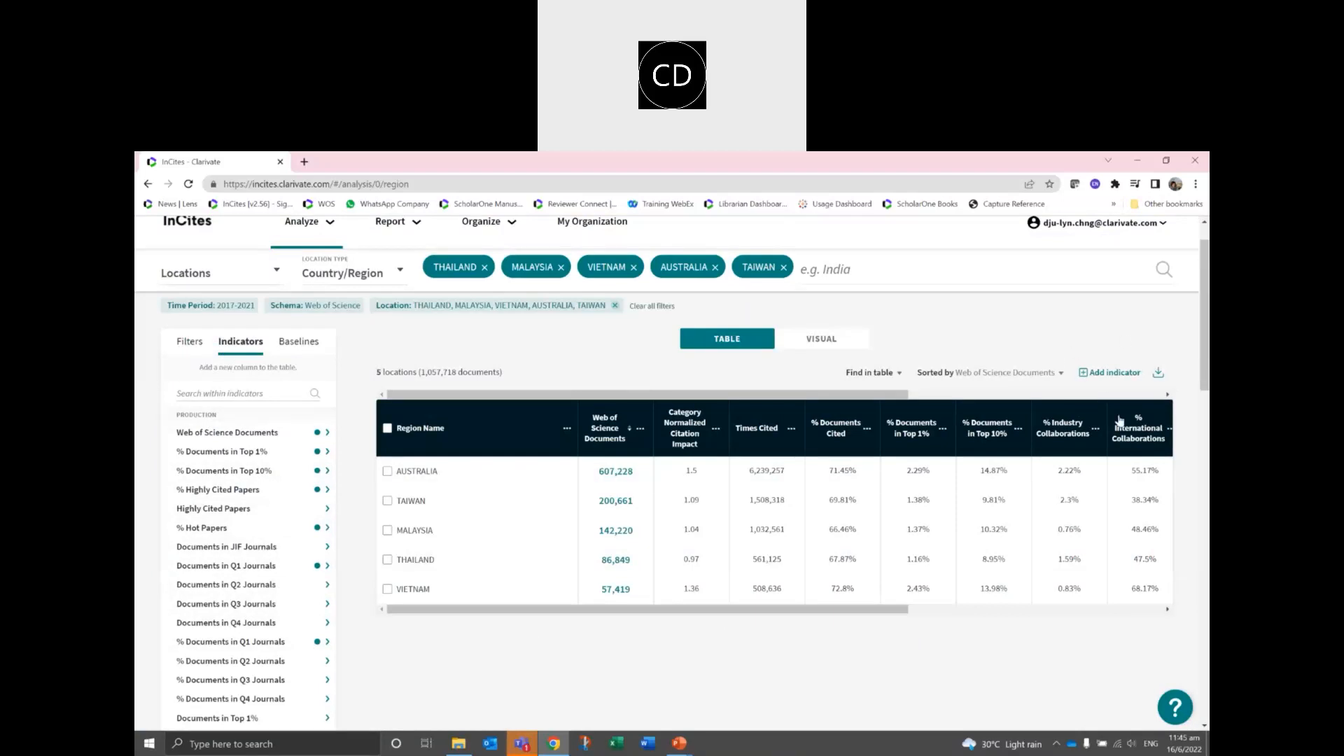
left_click(1086, 375)
scroll(1060, 479, "down", 1)
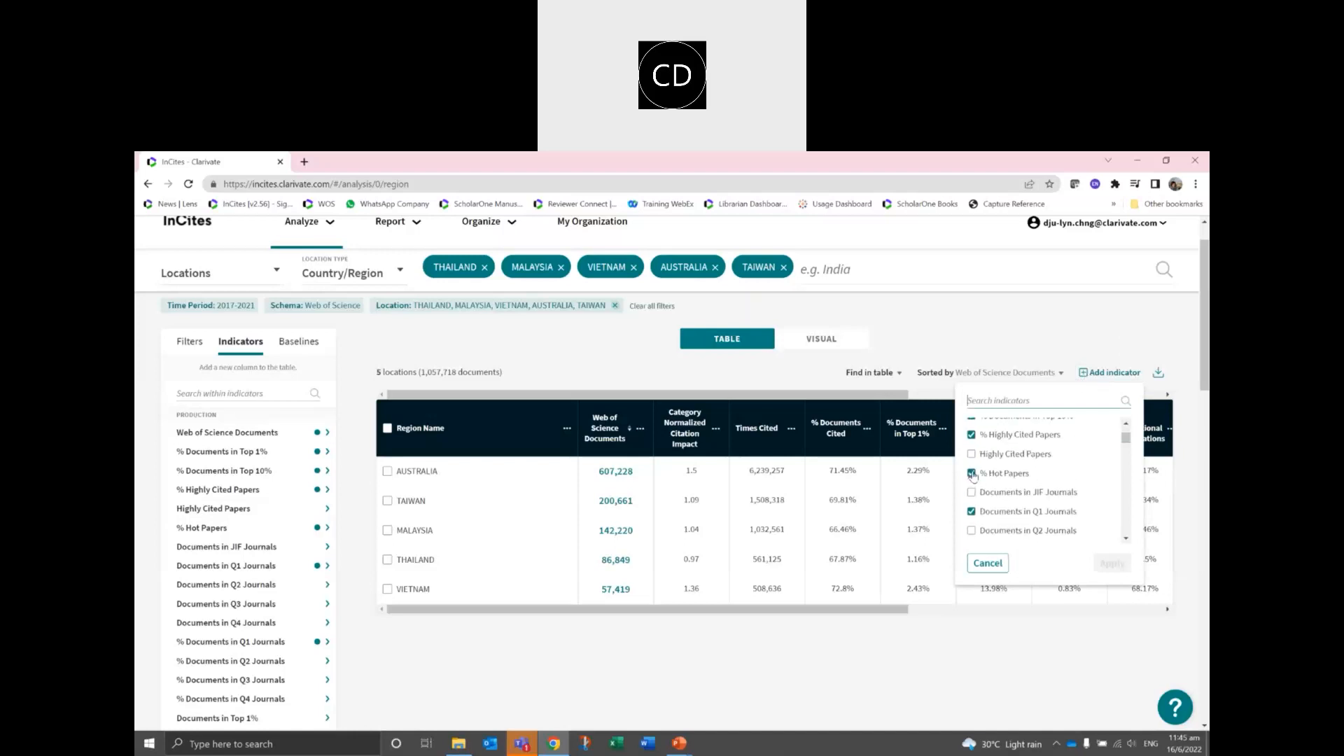
scroll(973, 476, "down", 1)
scroll(998, 472, "down", 2)
scroll(987, 490, "down", 4)
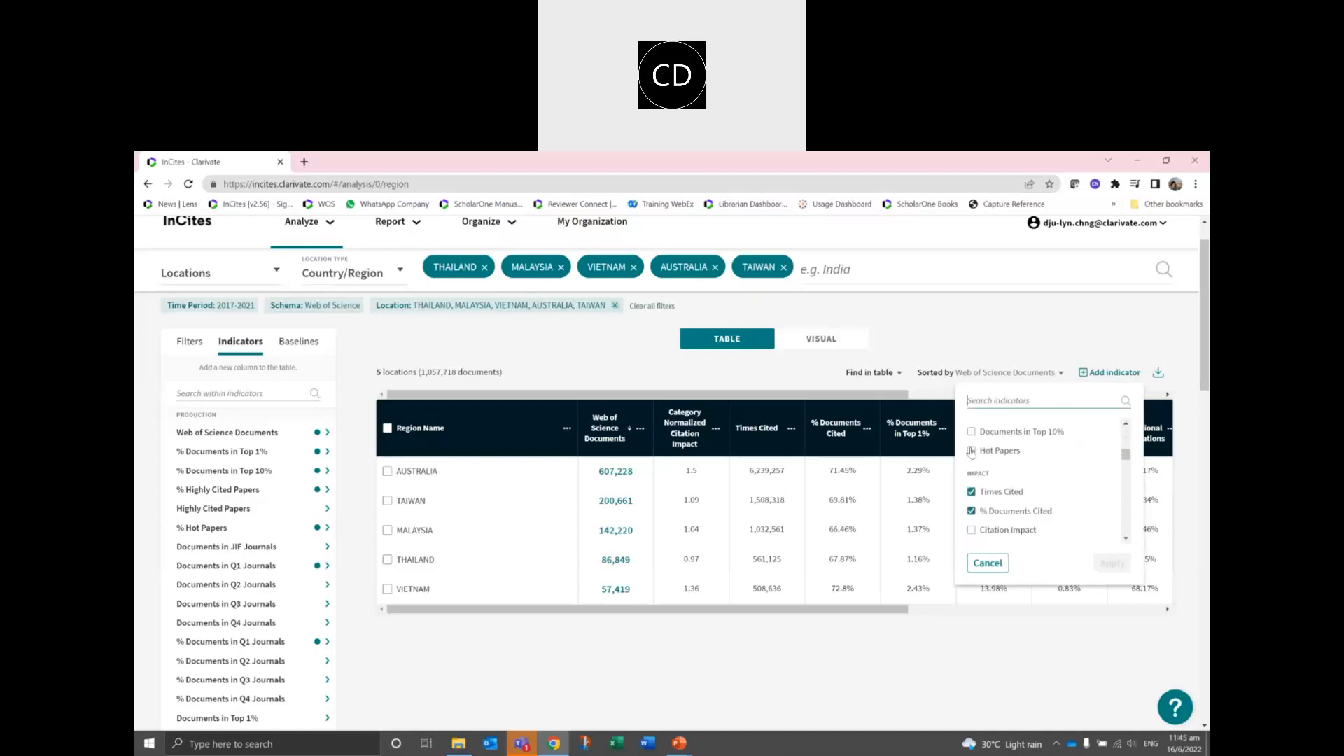
scroll(979, 506, "down", 1)
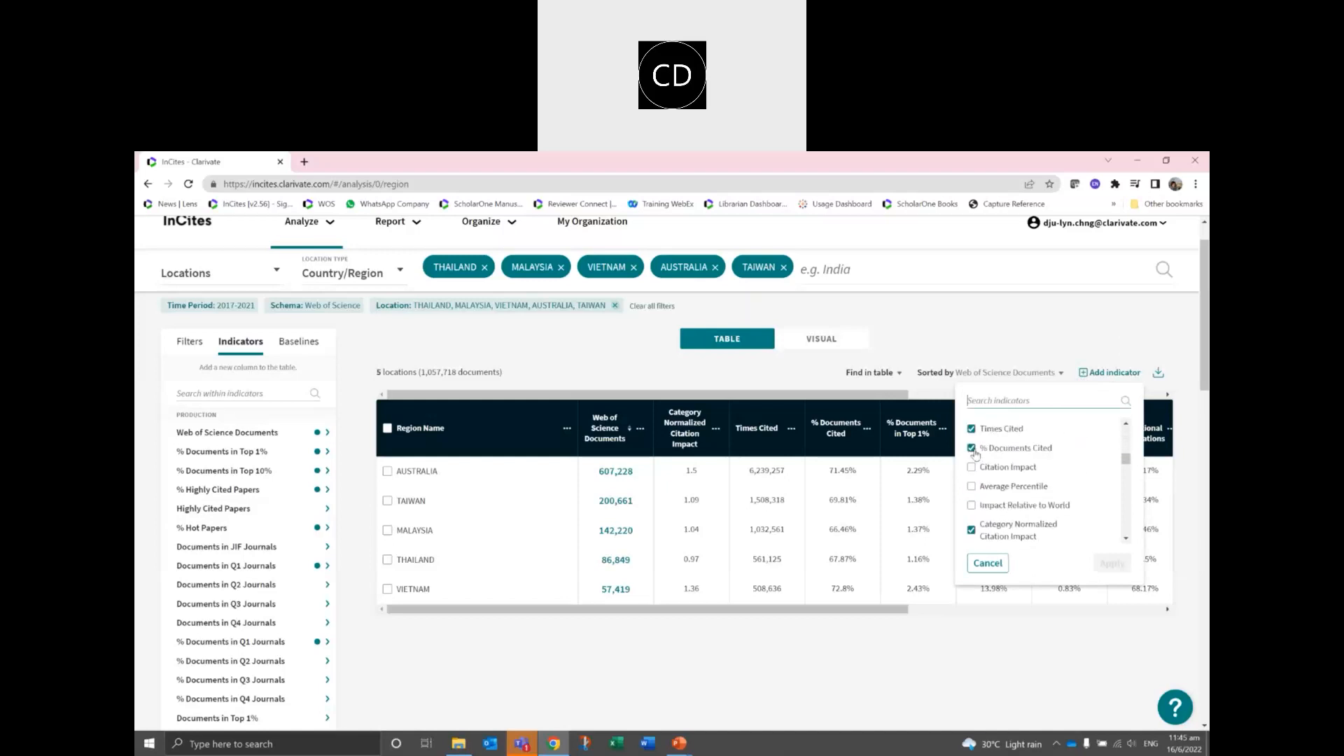
left_click(971, 448)
left_click(972, 448)
Select the Industry Collaborations and % Domestic Collaborations indicators for the table.
scroll(1056, 505, "down", 3)
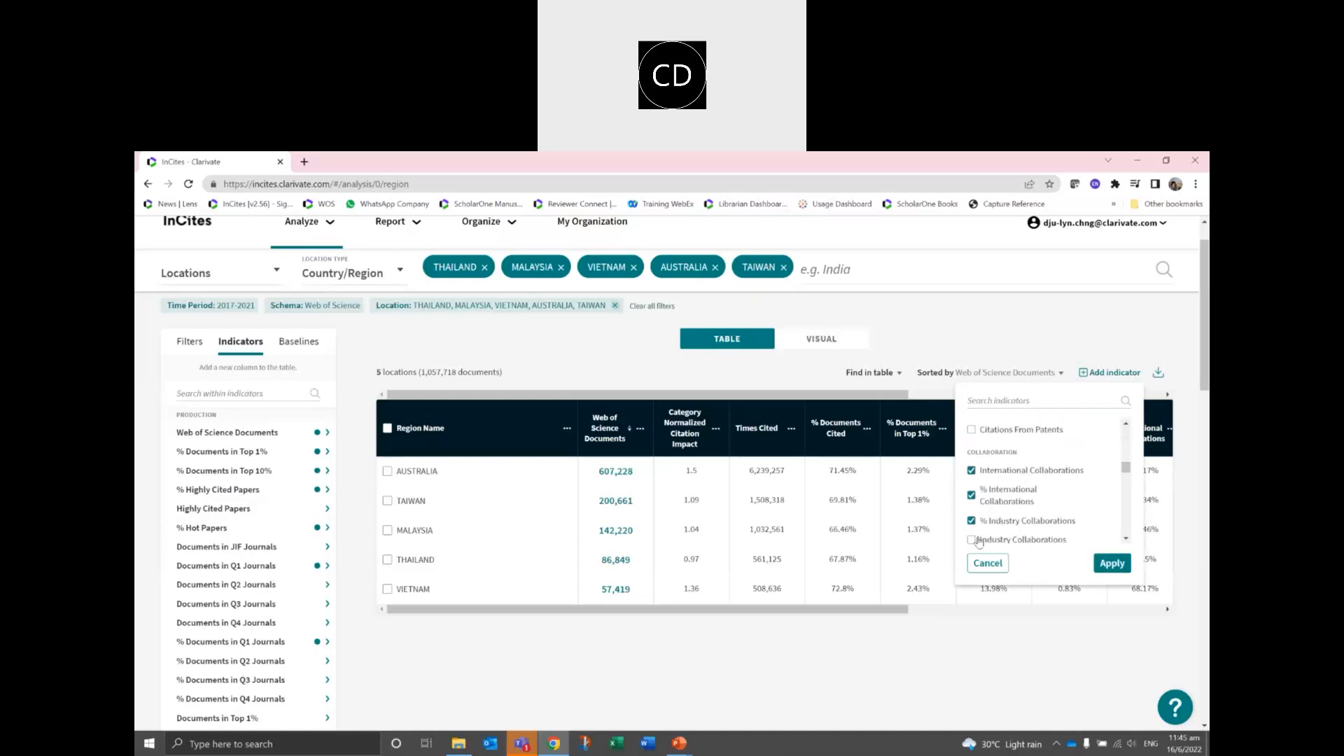
scroll(984, 526, "down", 2)
left_click(972, 476)
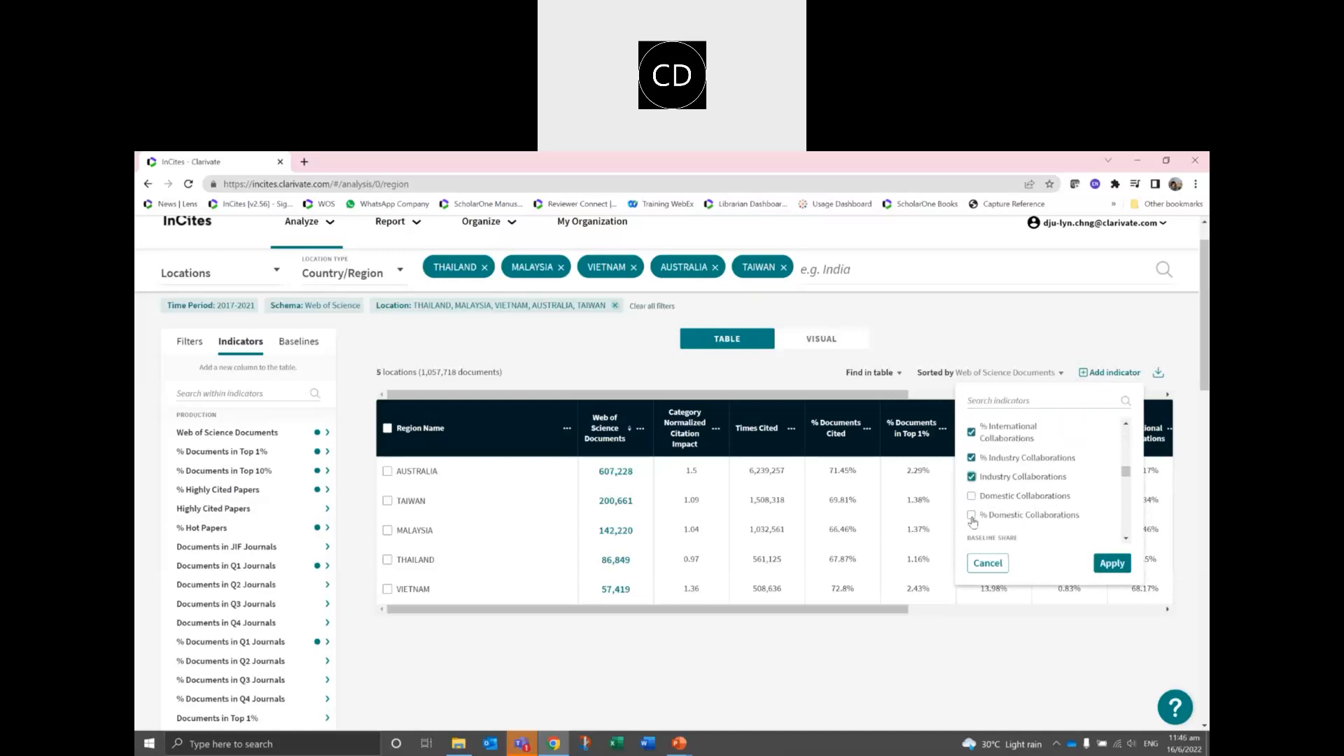
Select the % First Author, First Author, % Corresponding Author and Corresponding Author indicators, apply the selection, and view the new columns.
scroll(1001, 455, "down", 2)
scroll(1010, 467, "down", 2)
scroll(1010, 467, "down", 5)
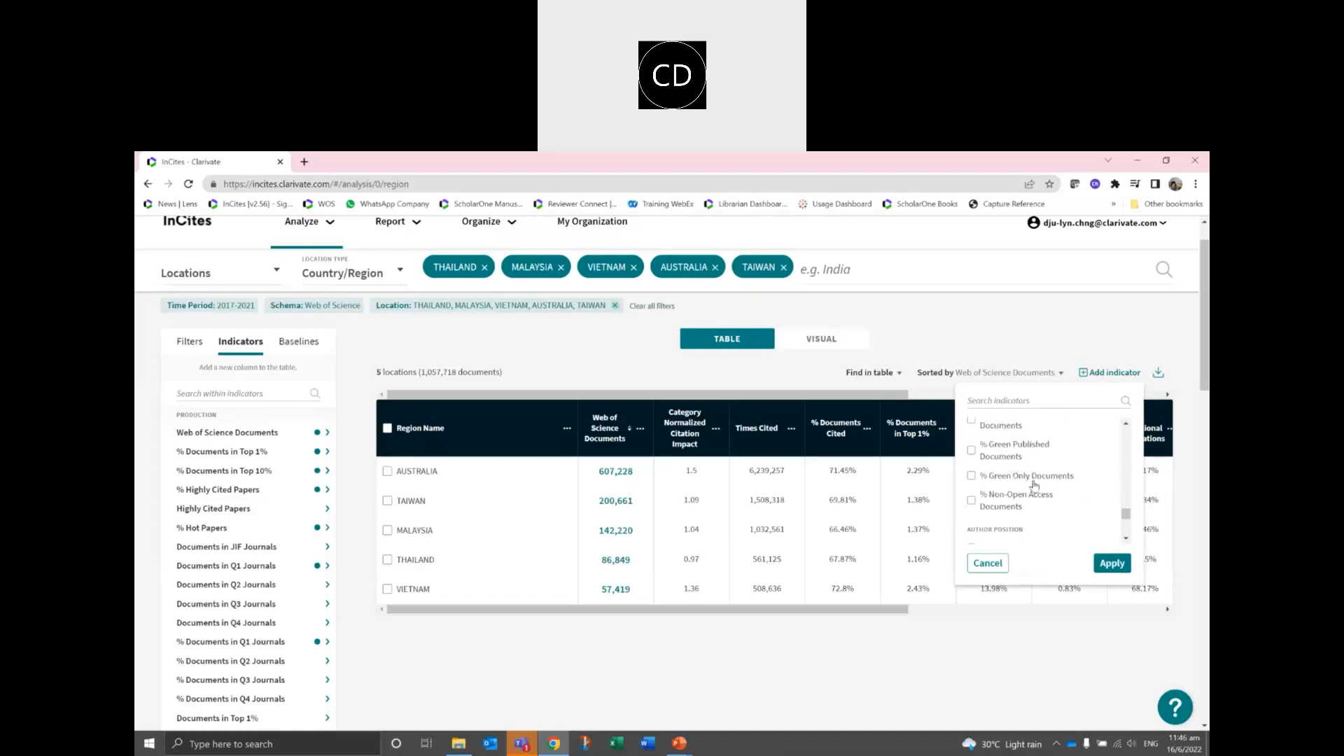
scroll(1022, 482, "up", 2)
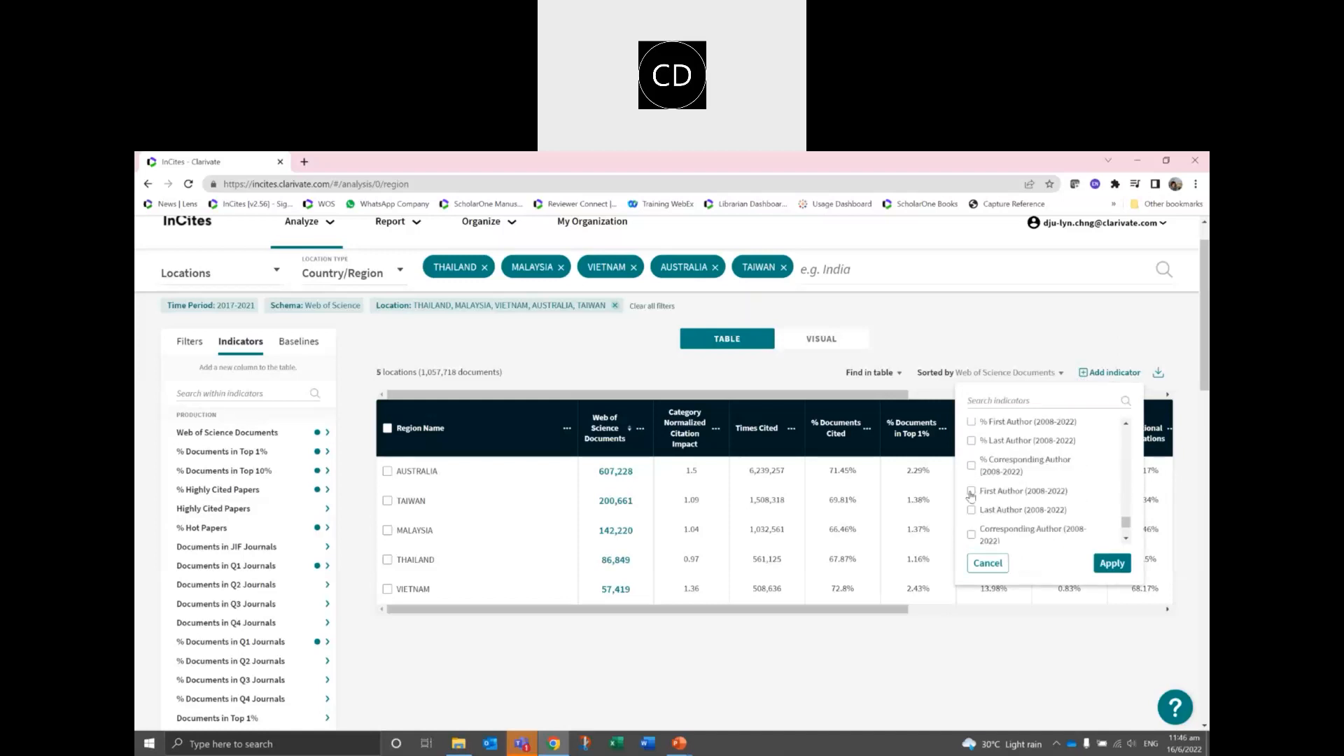
left_click(972, 422)
scroll(975, 455, "up", 2)
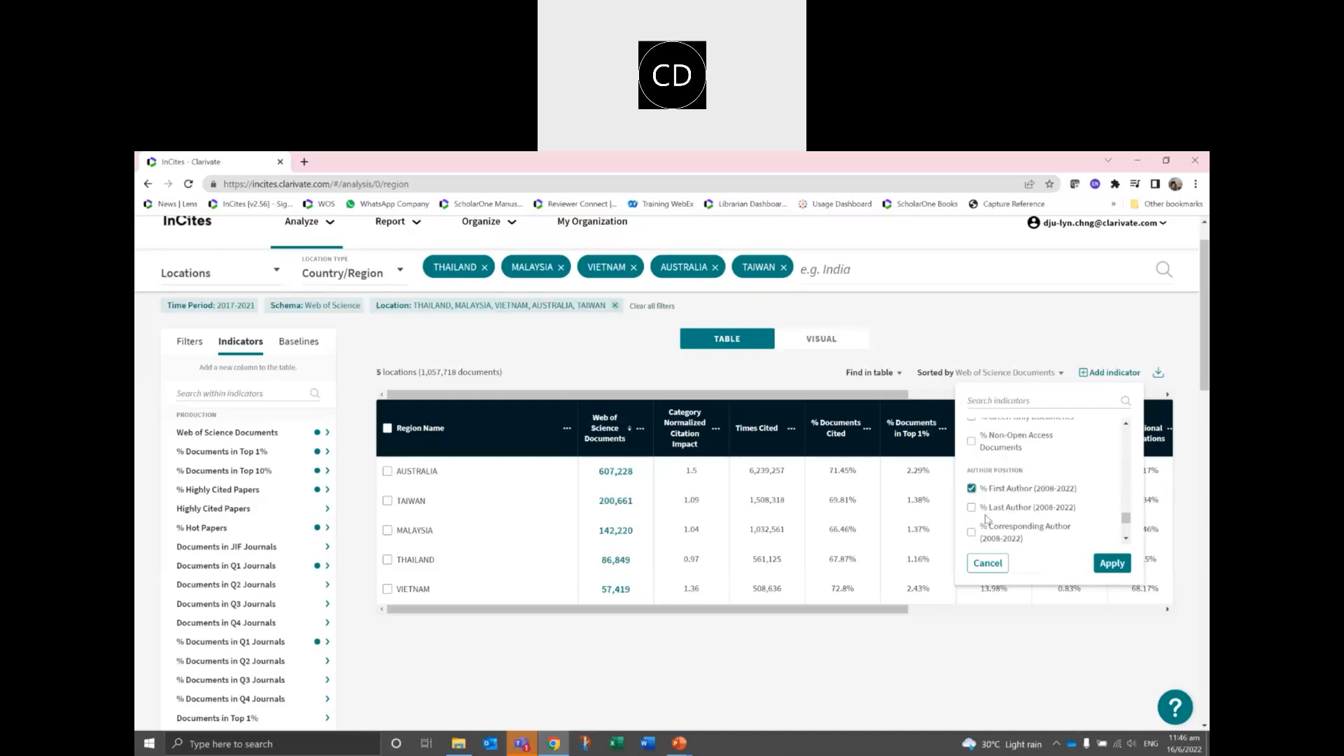
left_click(971, 533)
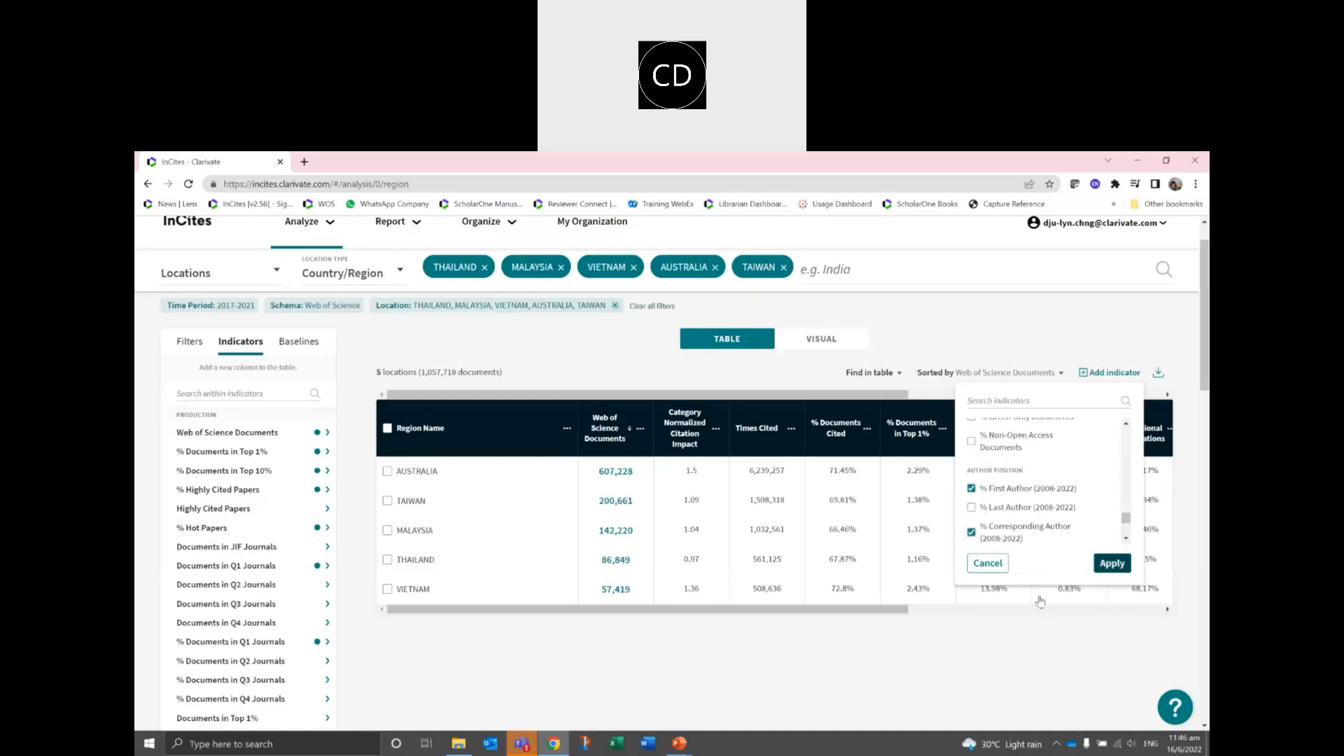
left_click(1008, 567)
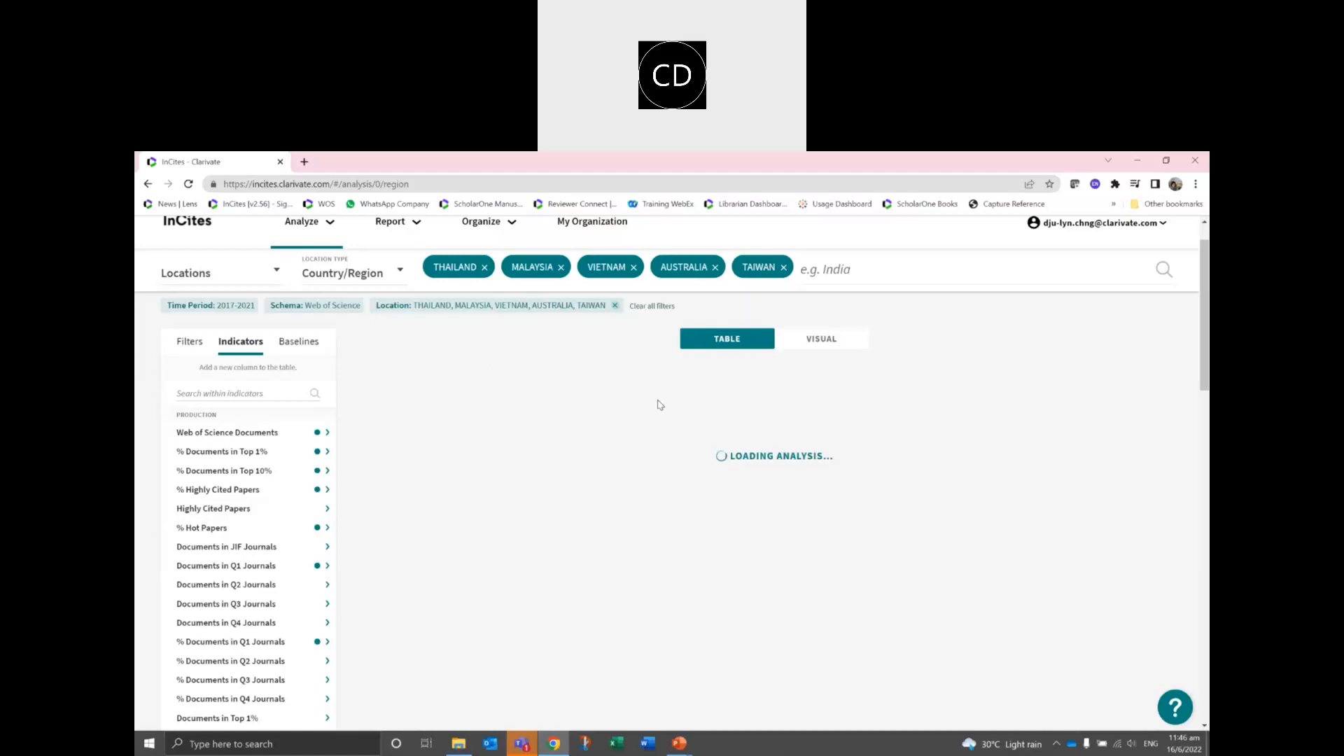
left_click_drag(686, 395, 1101, 419)
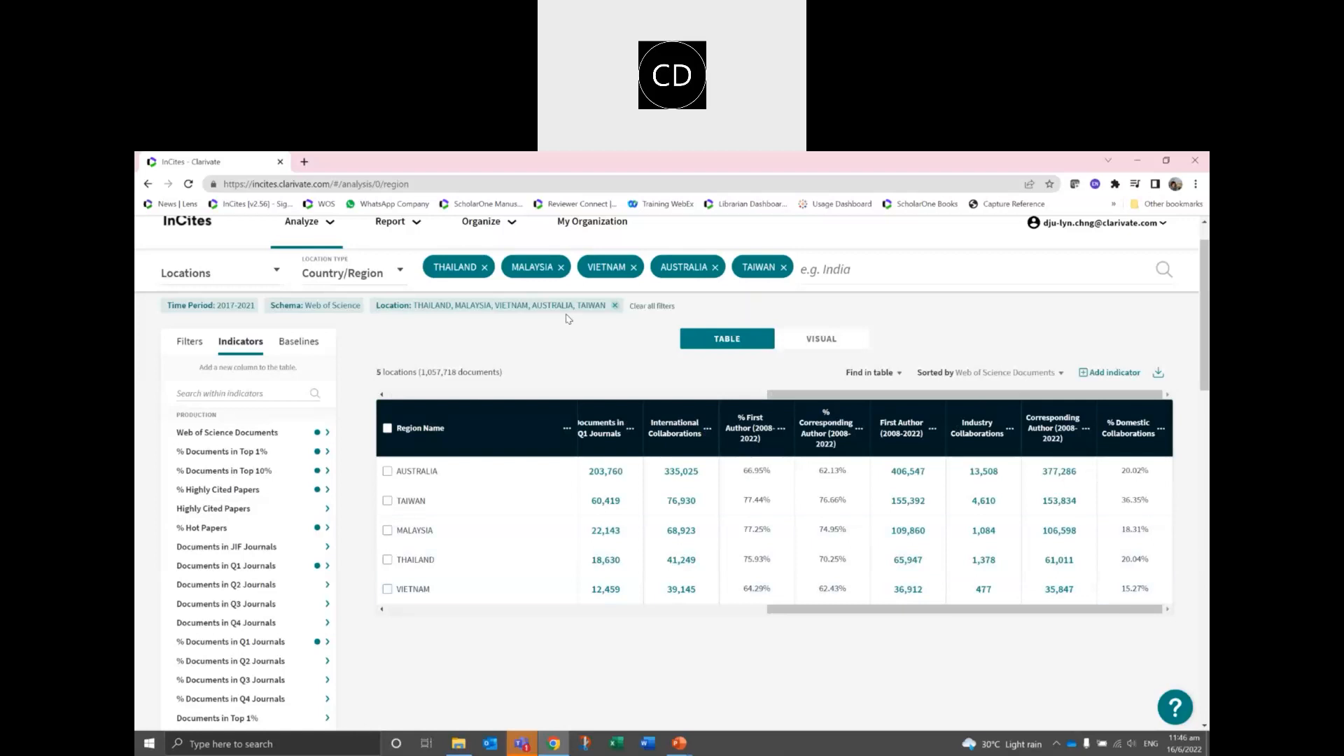
left_click_drag(868, 396, 488, 398)
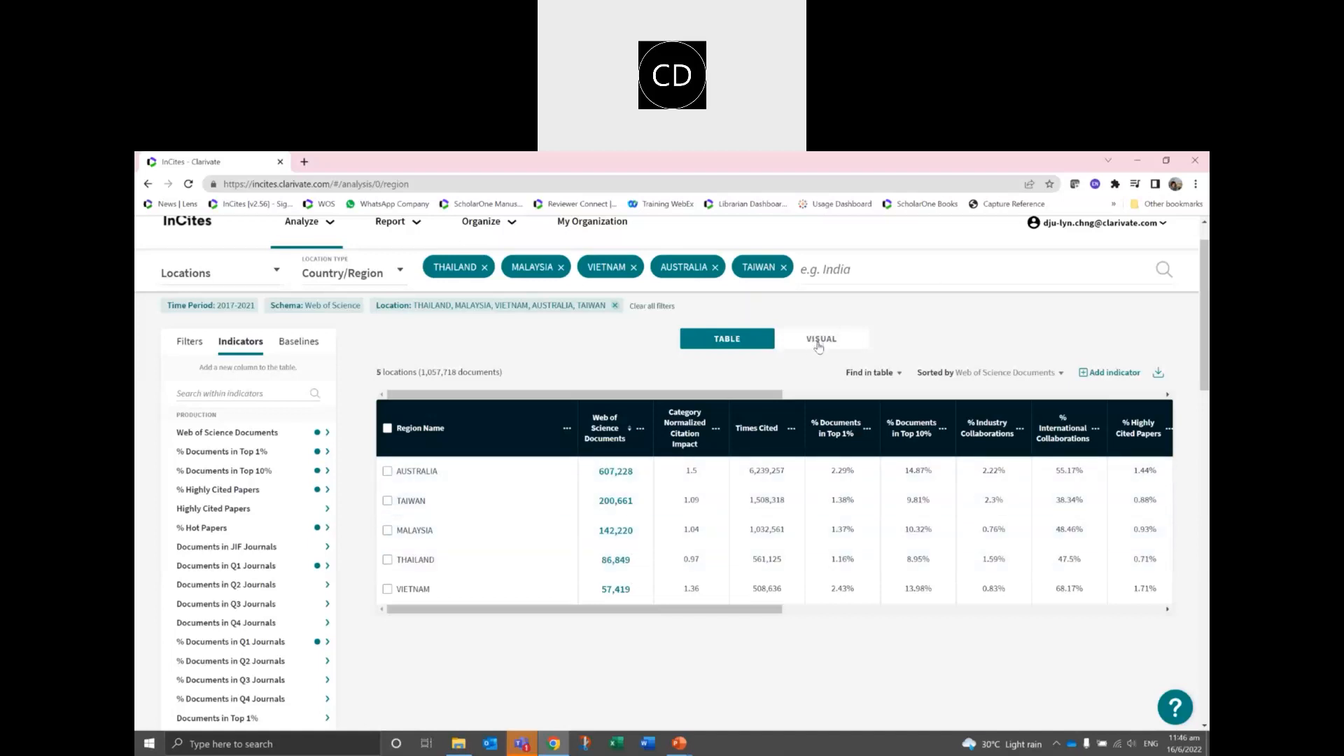
Switch the country comparison to its visual view and browse the available chart types, keeping the scatter plot.
left_click(818, 341)
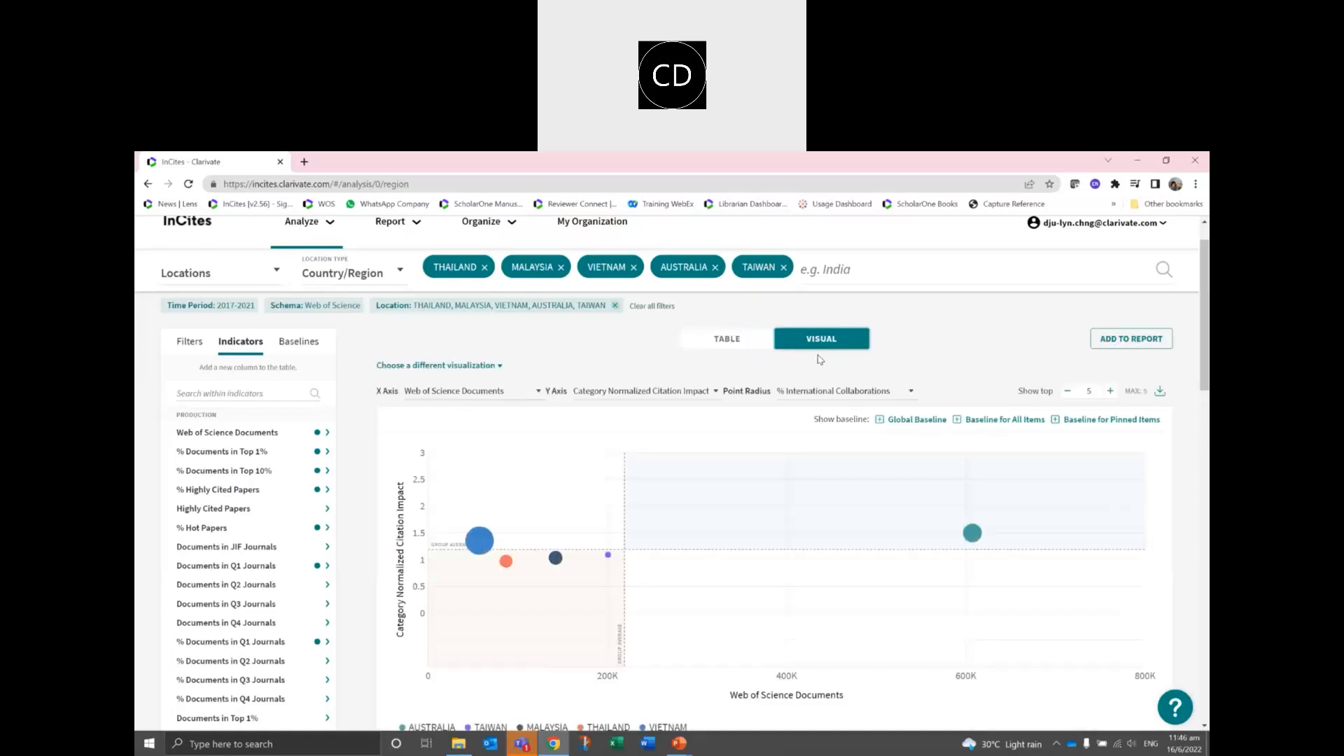
left_click(492, 367)
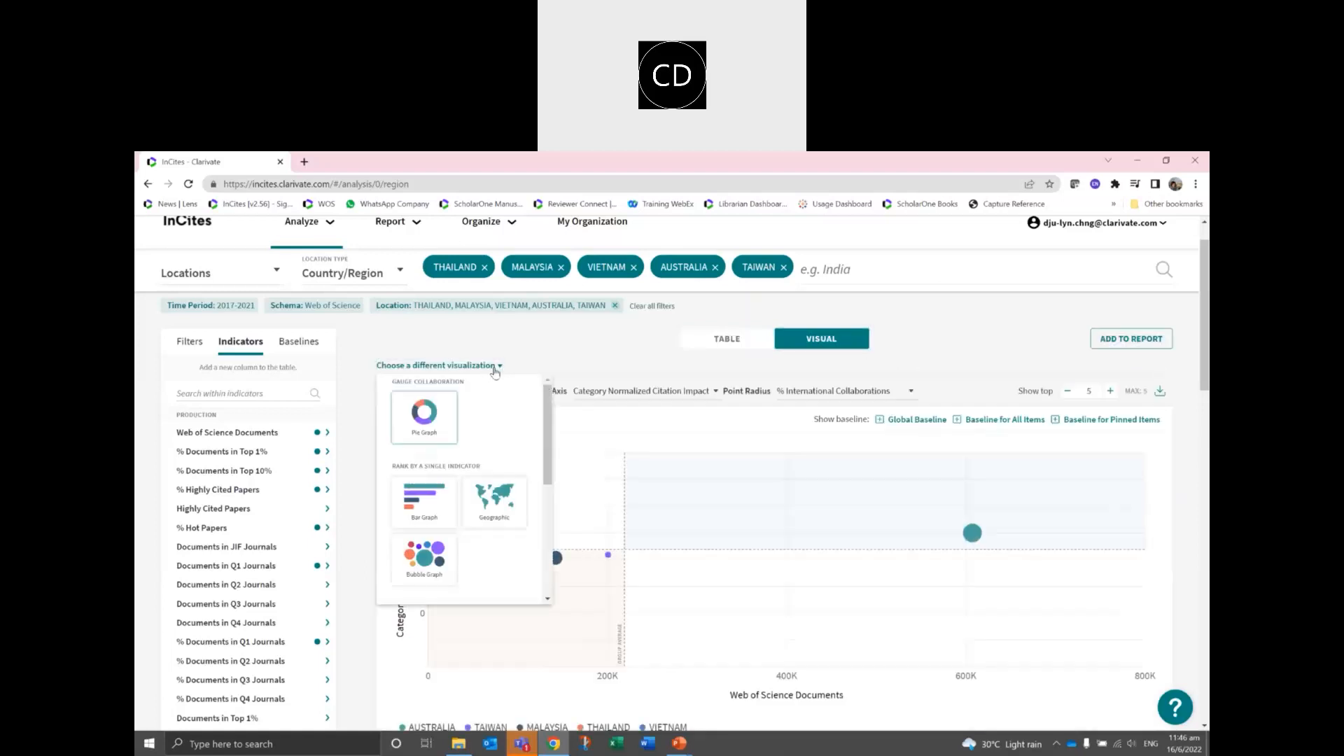
scroll(490, 439, "down", 3)
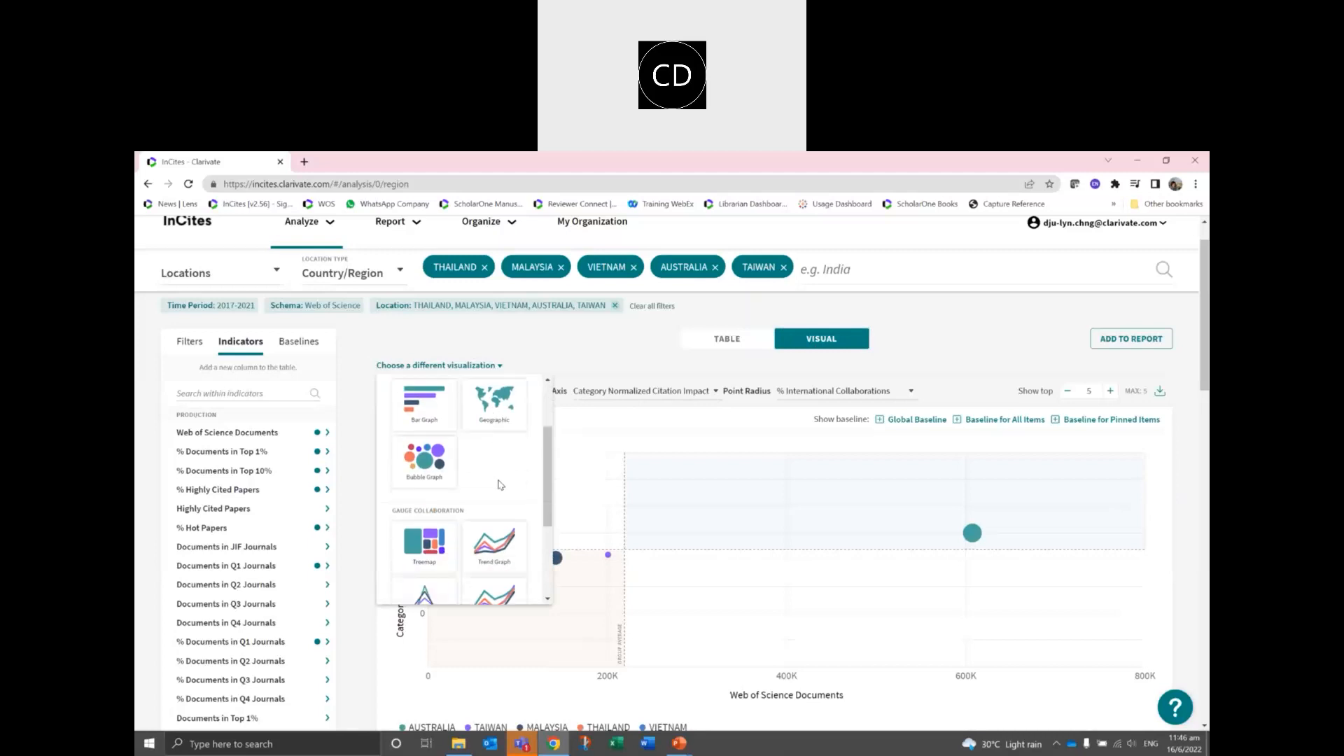
scroll(502, 486, "down", 3)
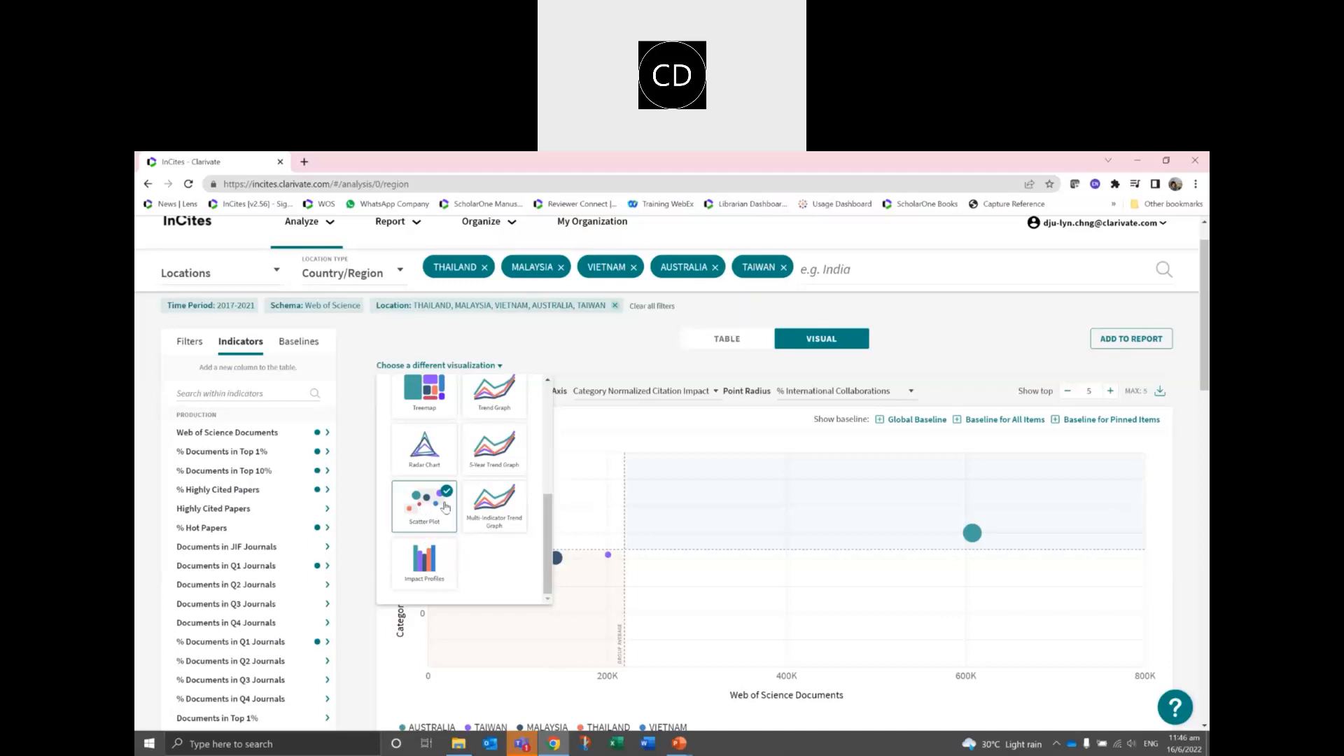
left_click(682, 380)
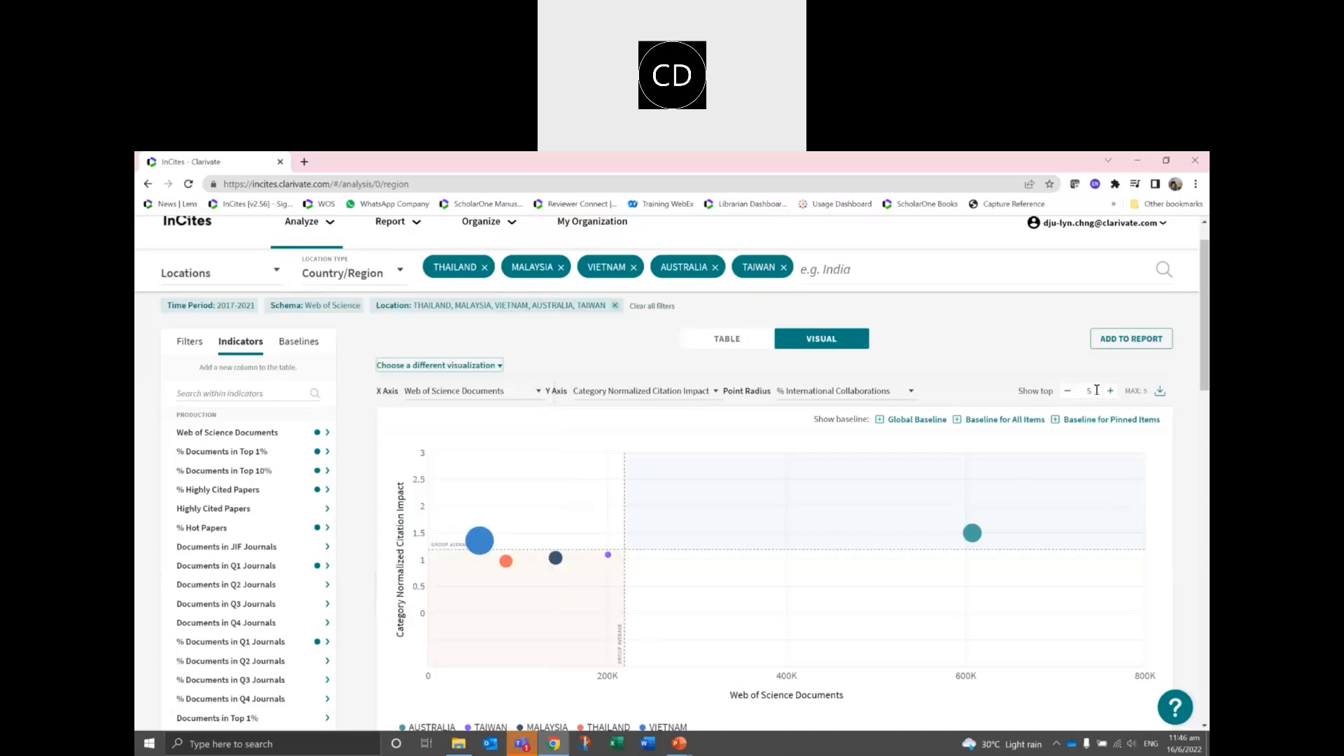
scroll(1057, 442, "down", 1)
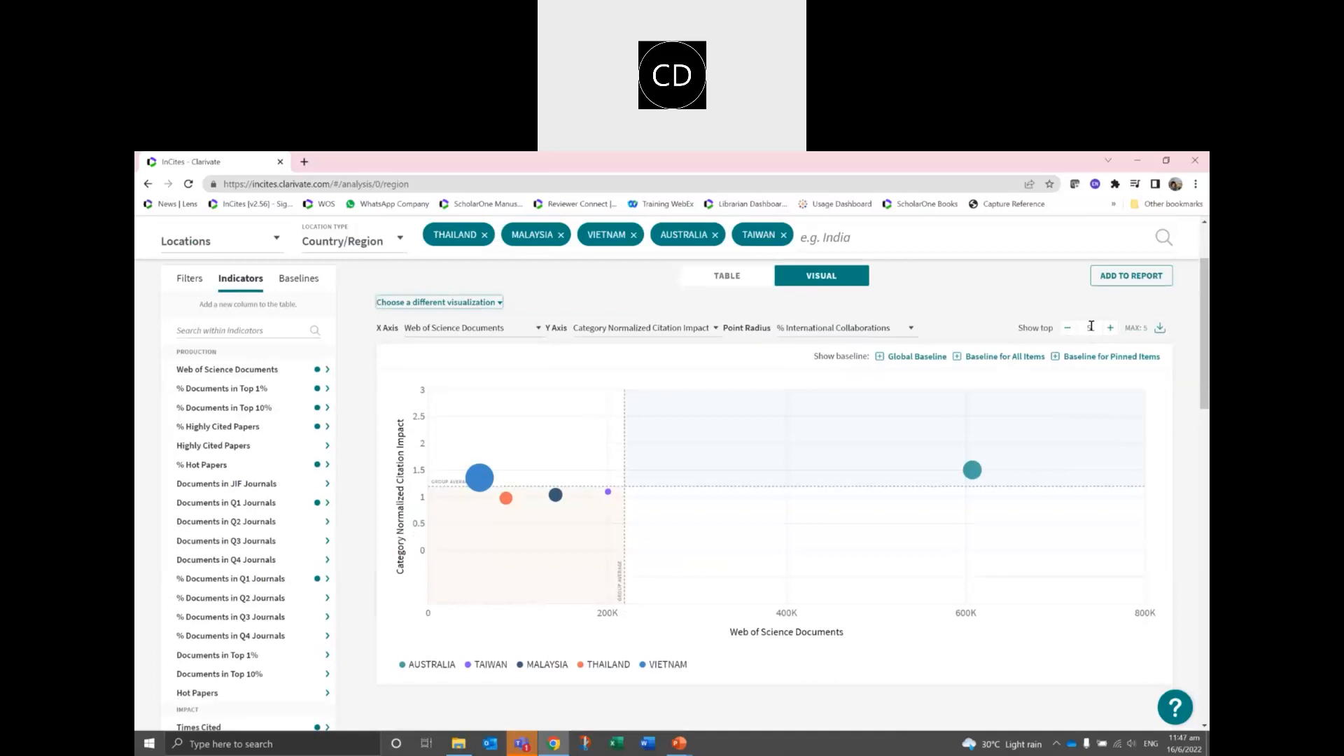
Keep Web of Science Documents on the scatter plot's X axis and set the point radius to % Documents in Top 1%.
left_click(533, 330)
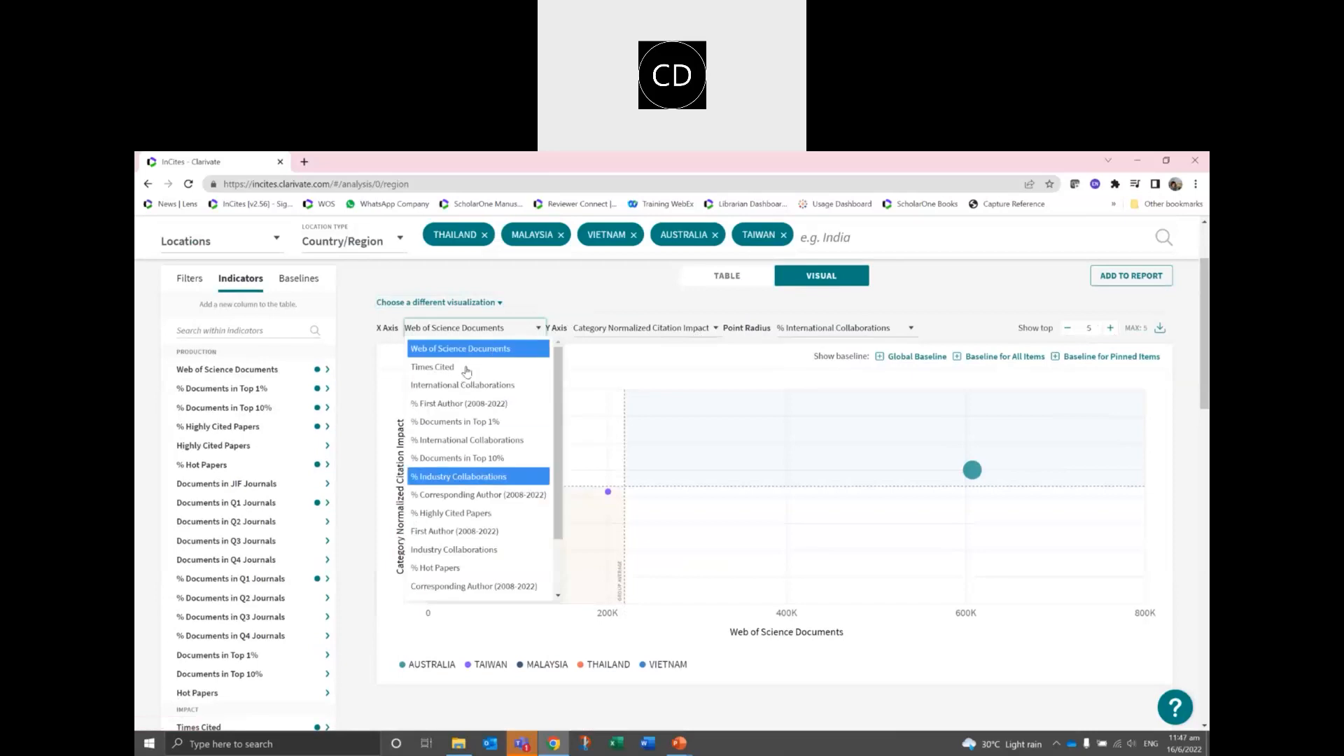
left_click(411, 345)
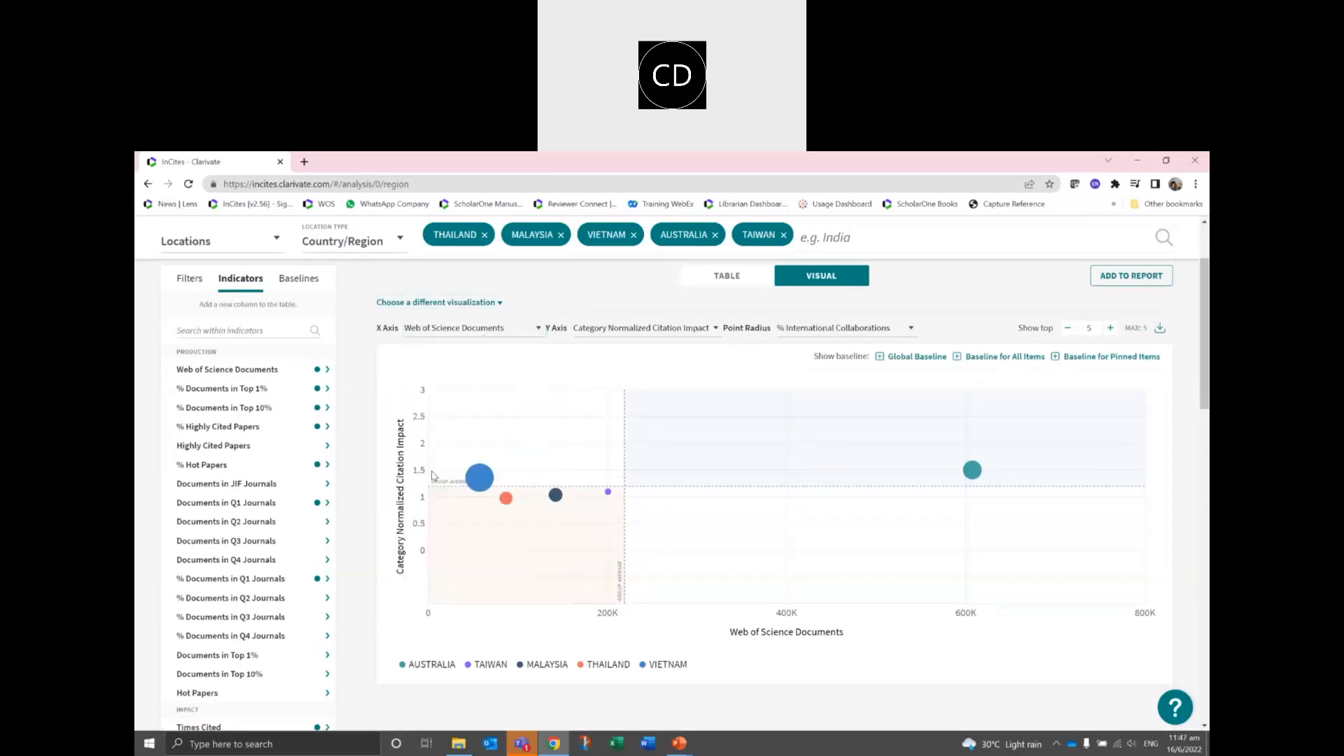
left_click(846, 329)
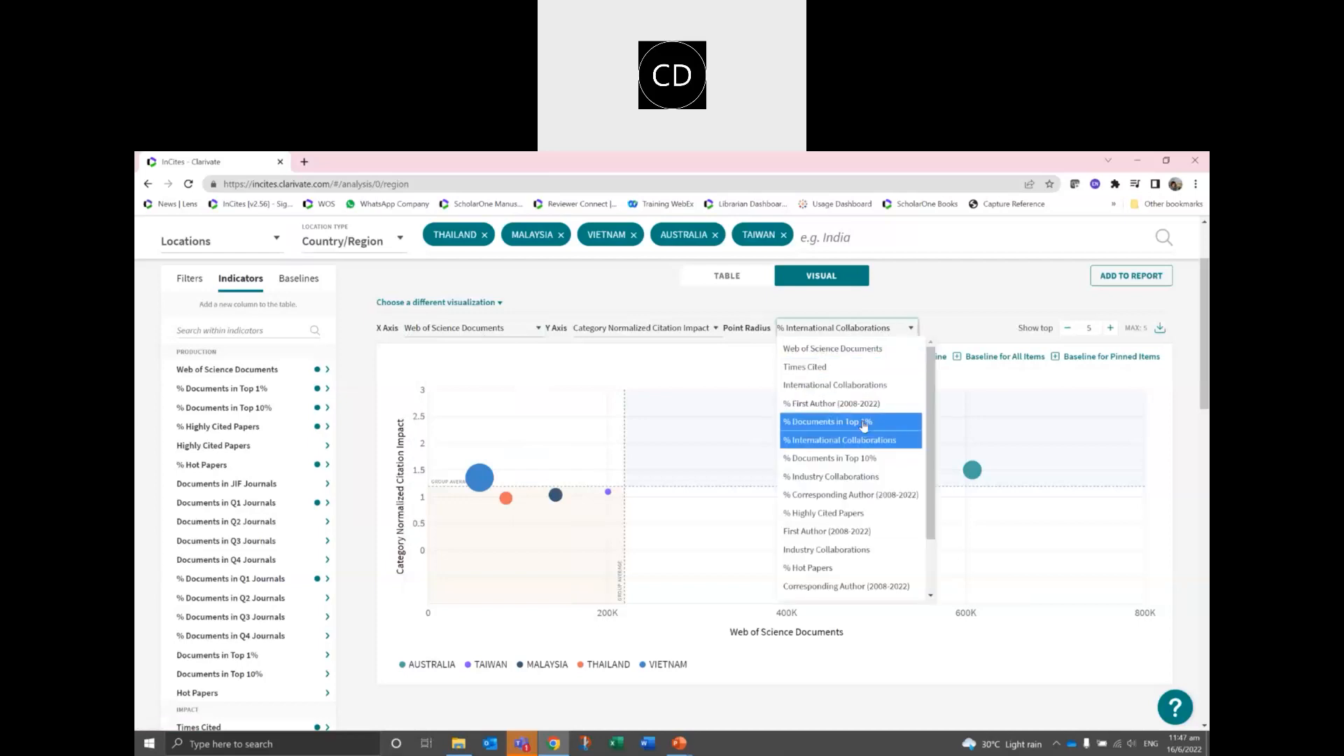
left_click(864, 424)
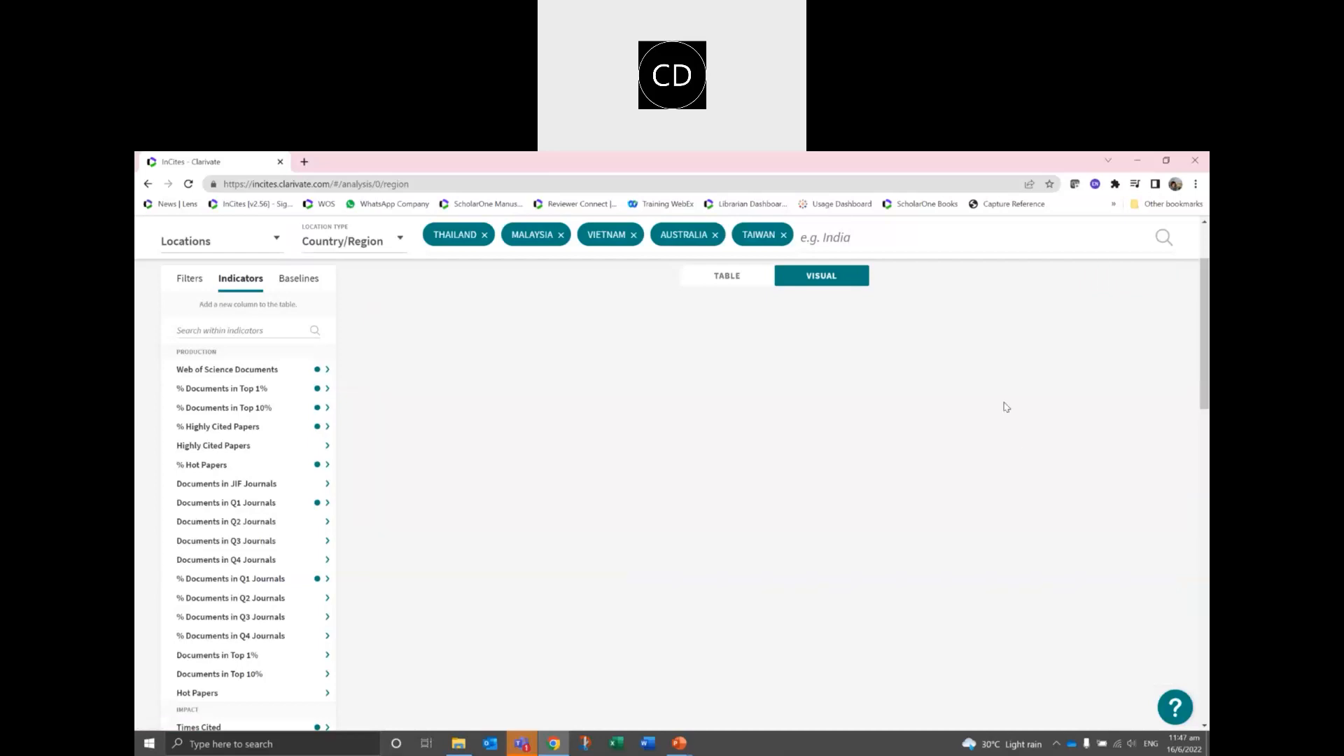
mouse_move(977, 475)
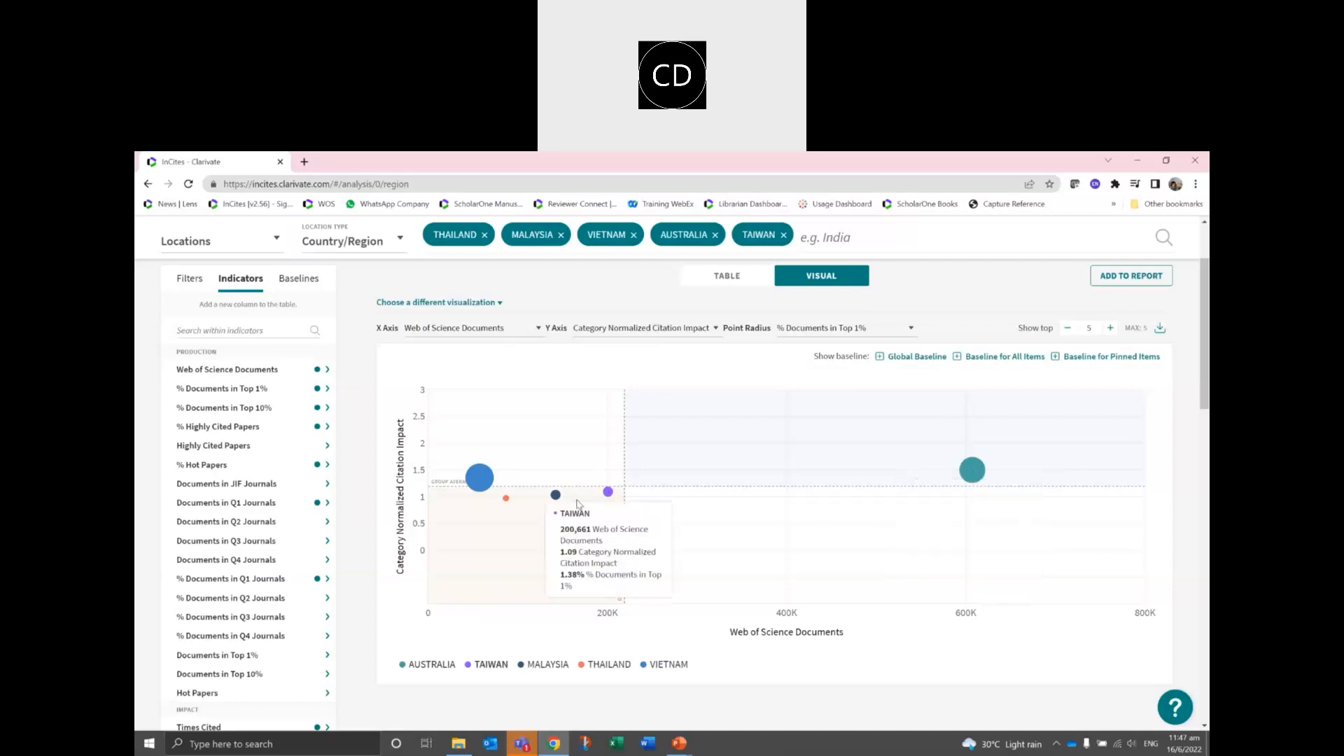
mouse_move(558, 501)
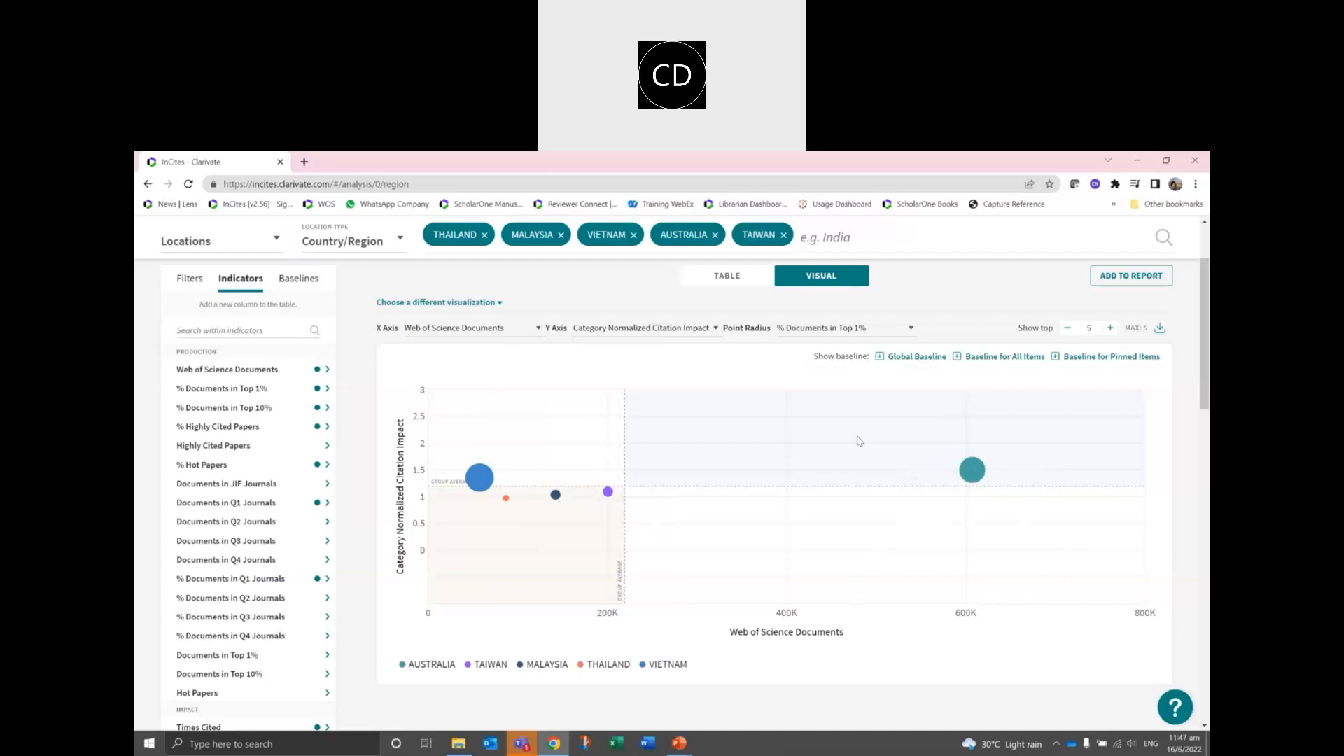
Change the visualization to Impact Profiles and view the document shares by citation impact range.
left_click(488, 302)
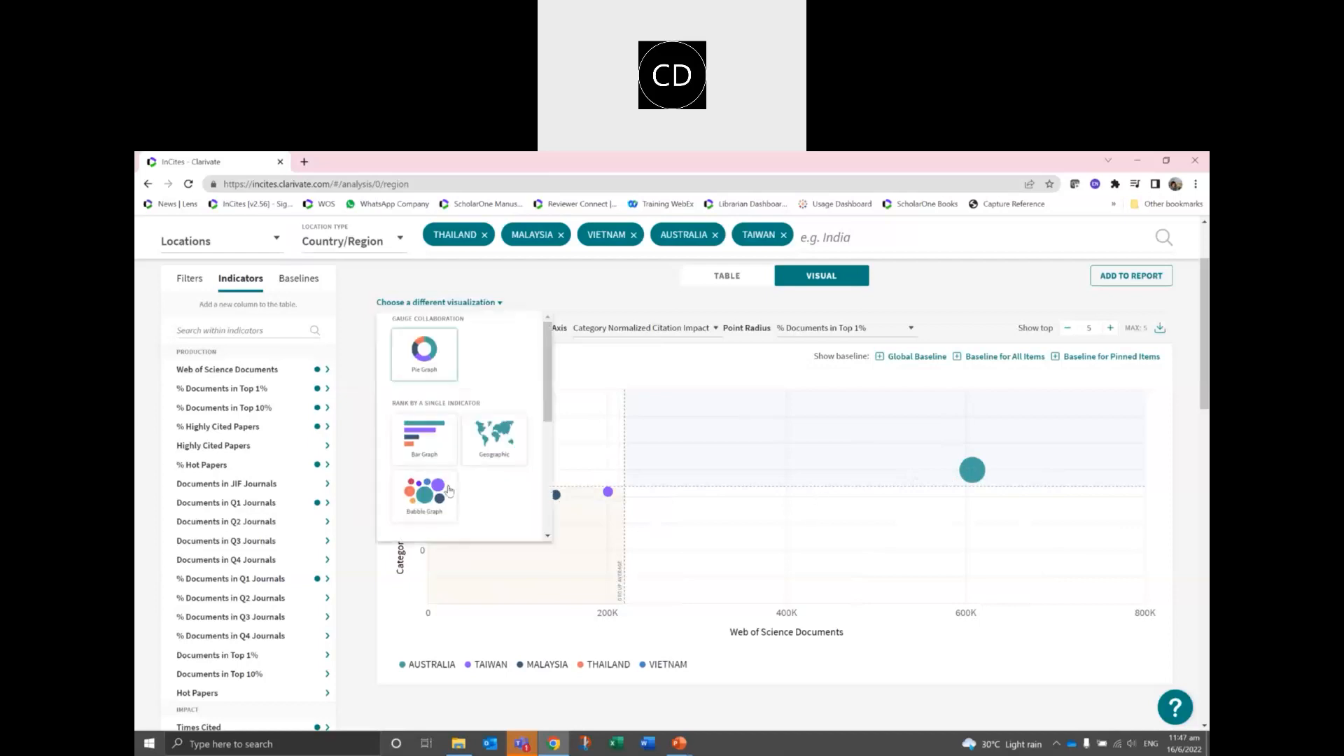
scroll(439, 485, "down", 5)
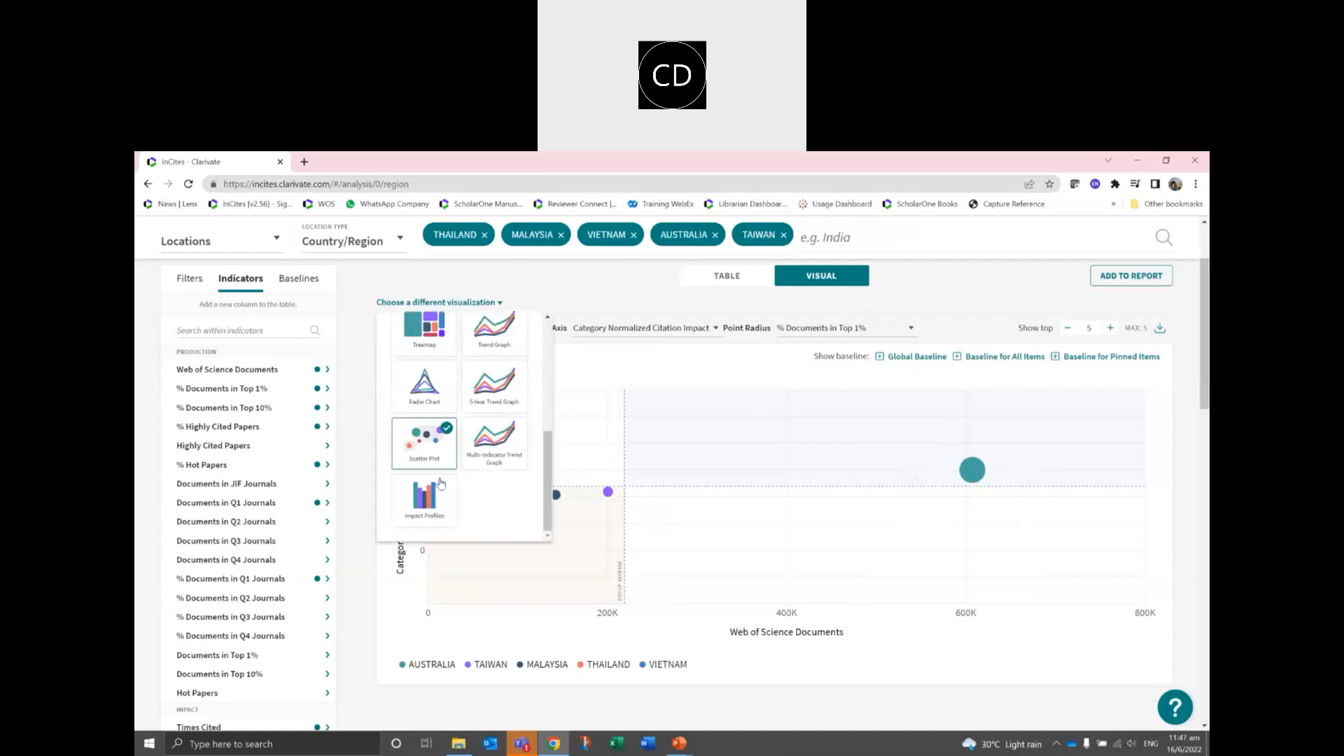
left_click(417, 518)
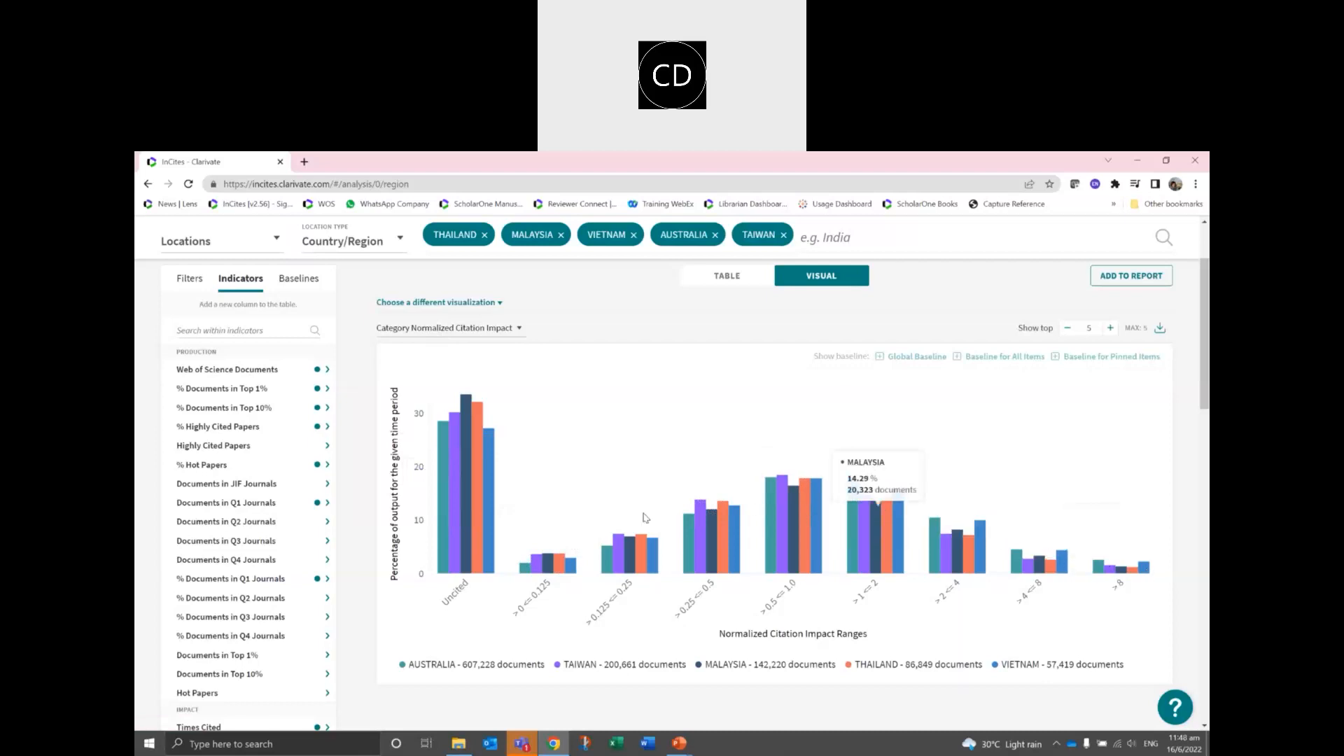
Add the Impact Profiles chart to the existing Mahidol Training 2021 report in My Items, keeping the title New Tile.
scroll(689, 521, "up", 1)
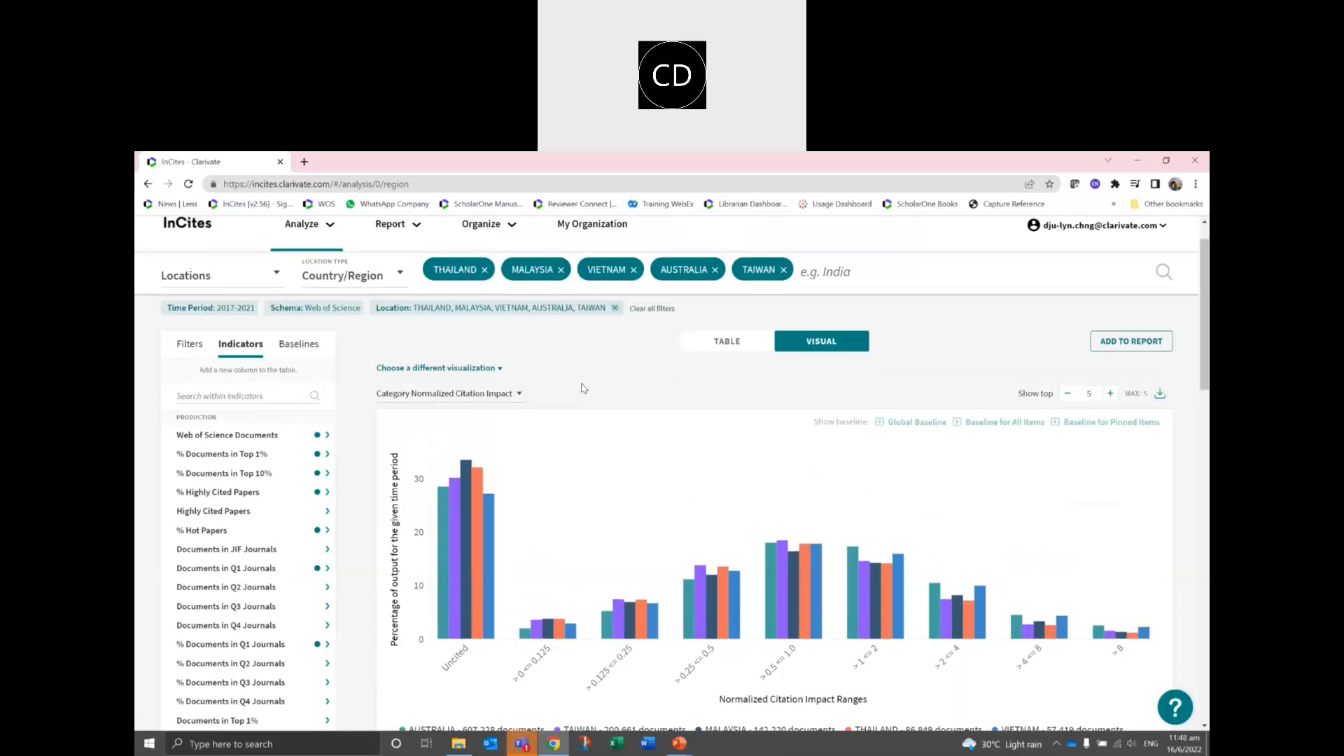
scroll(532, 402, "up", 1)
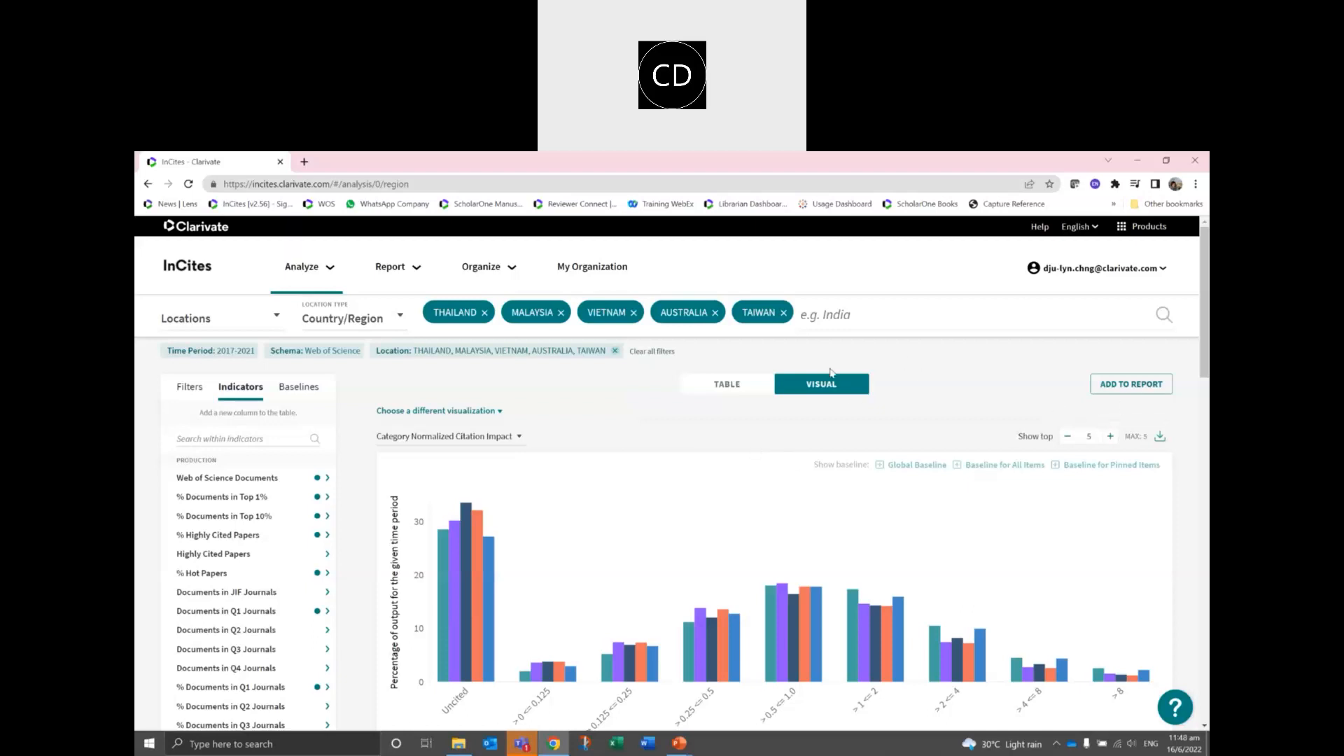
left_click(1142, 390)
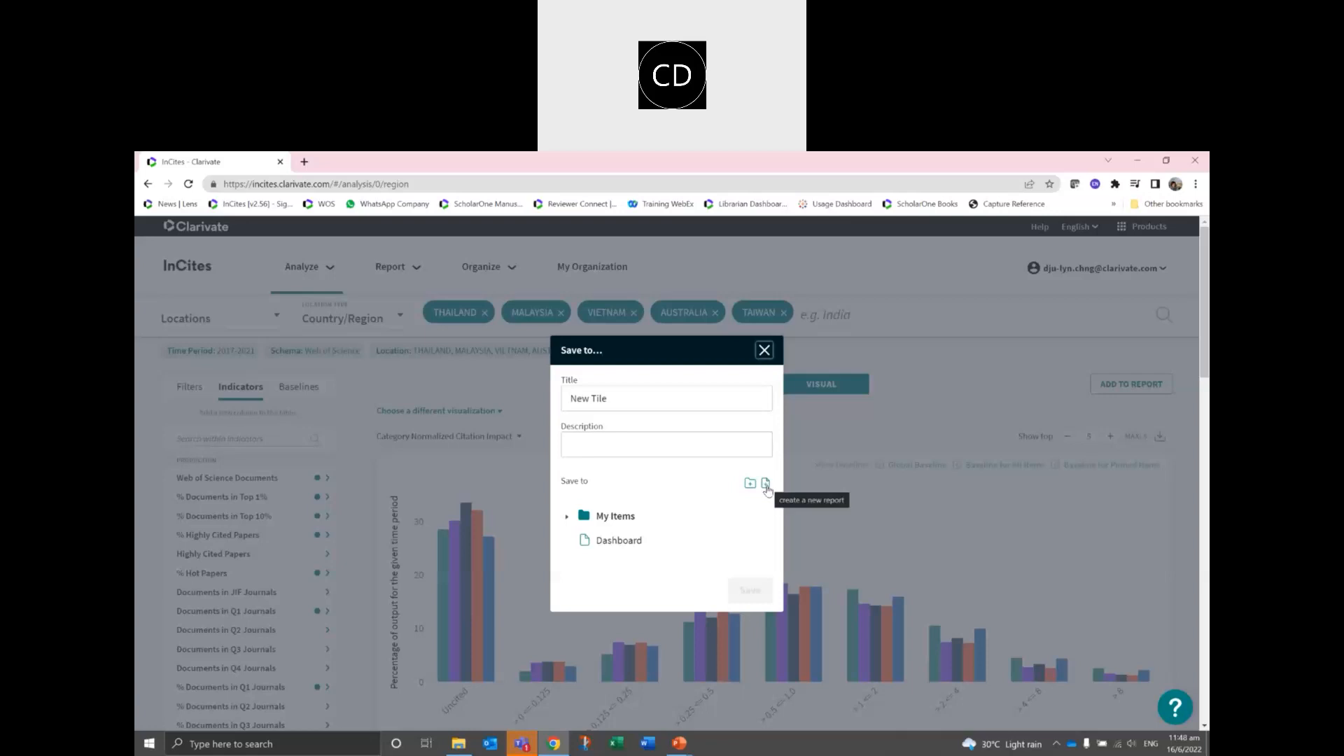
left_click(769, 487)
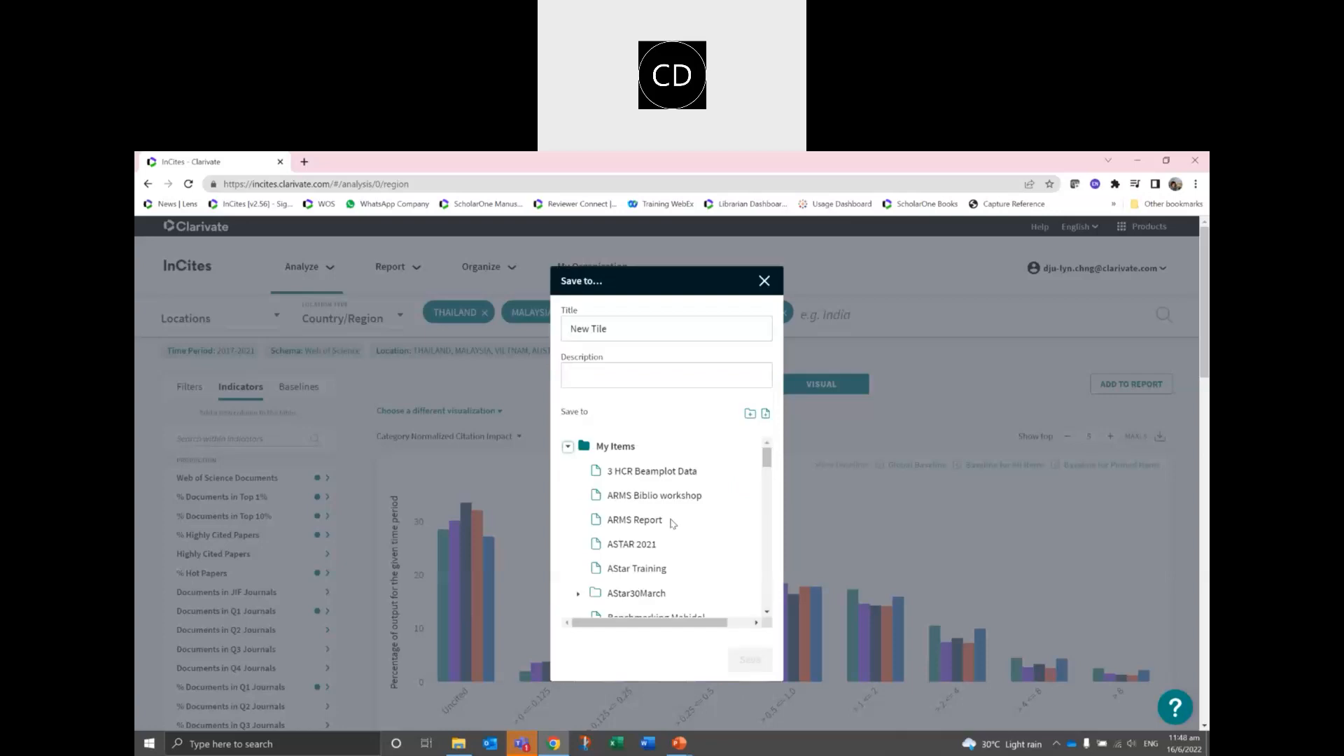
scroll(676, 521, "down", 12)
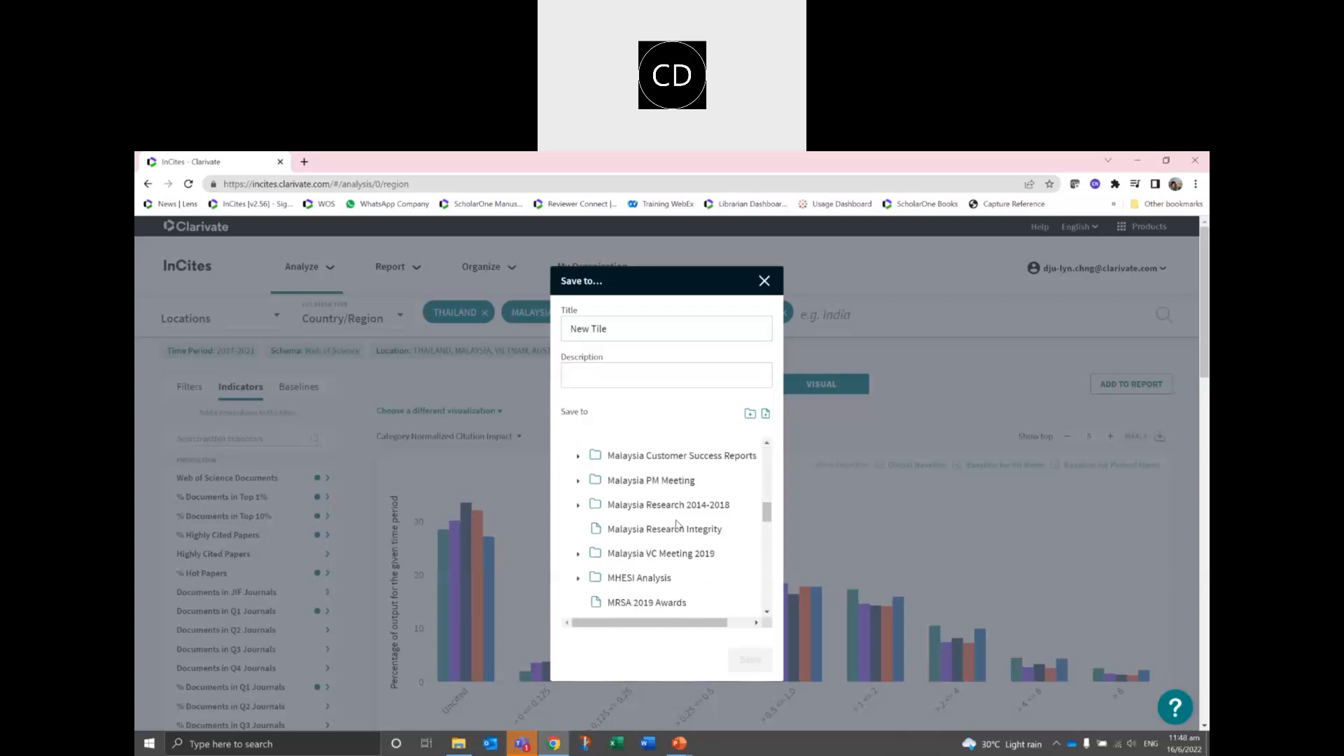
scroll(678, 522, "up", 1)
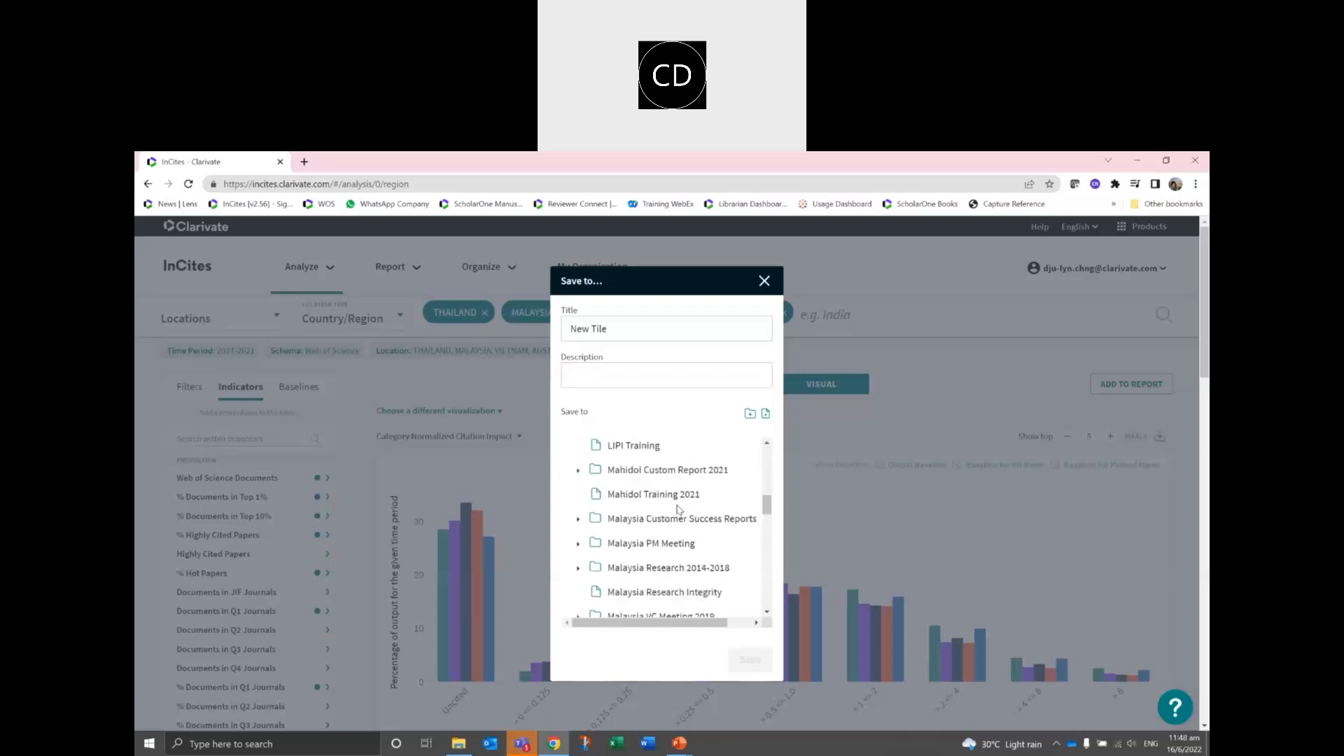
left_click(618, 497)
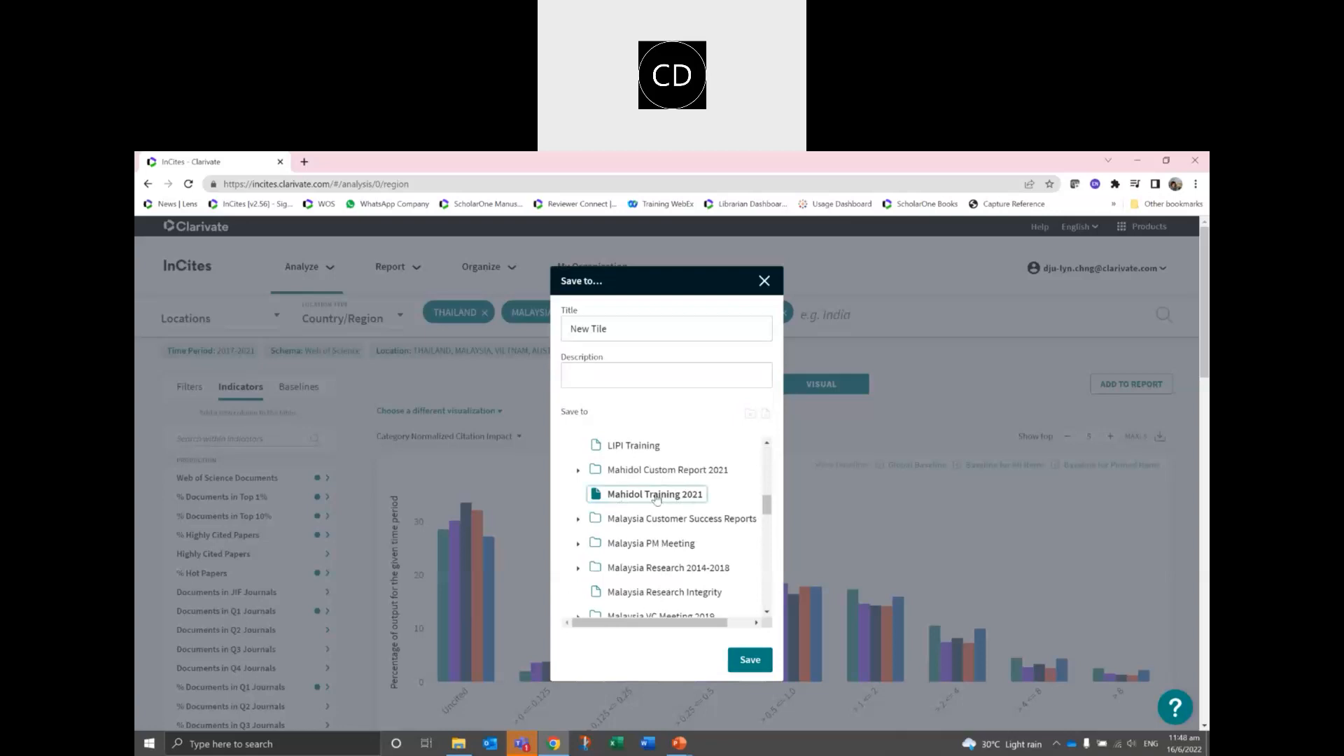
left_click(751, 661)
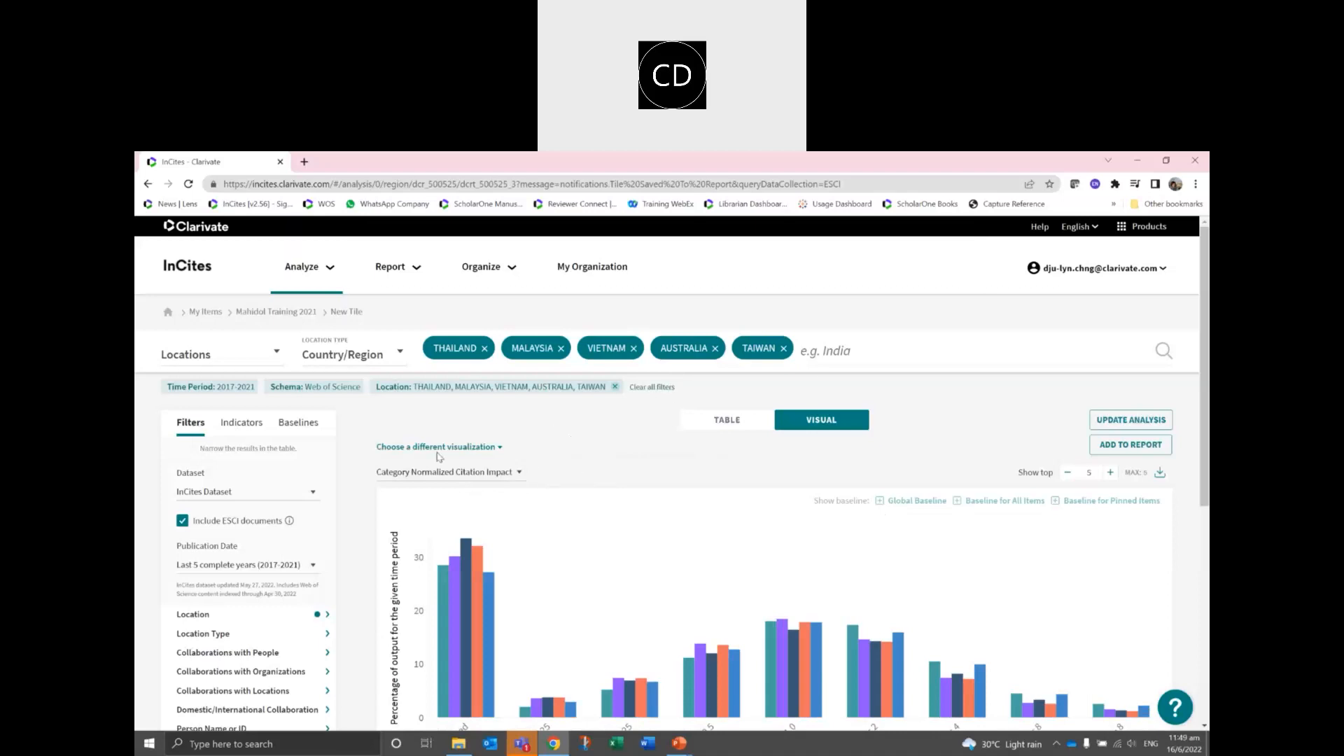
Show the country comparison as a table and export its 5 records as Incites Locations without trend data.
left_click(733, 424)
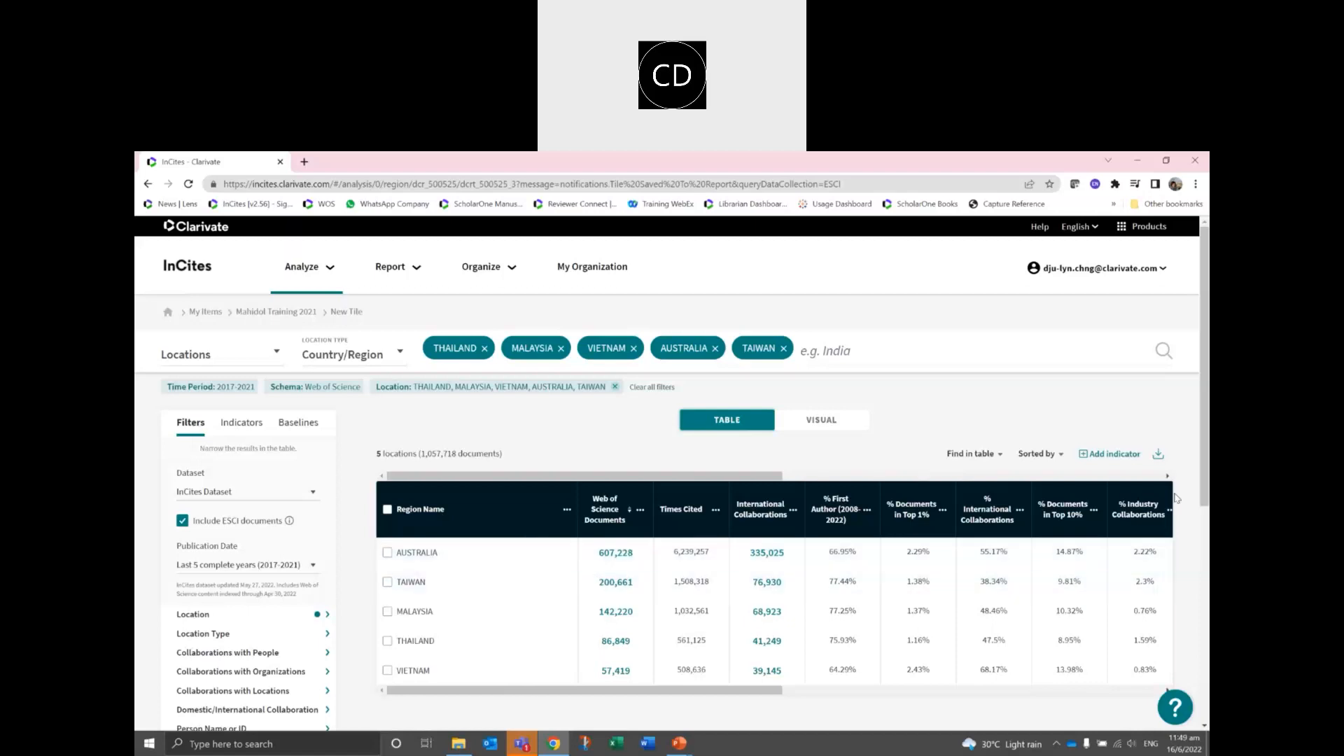
left_click(1164, 459)
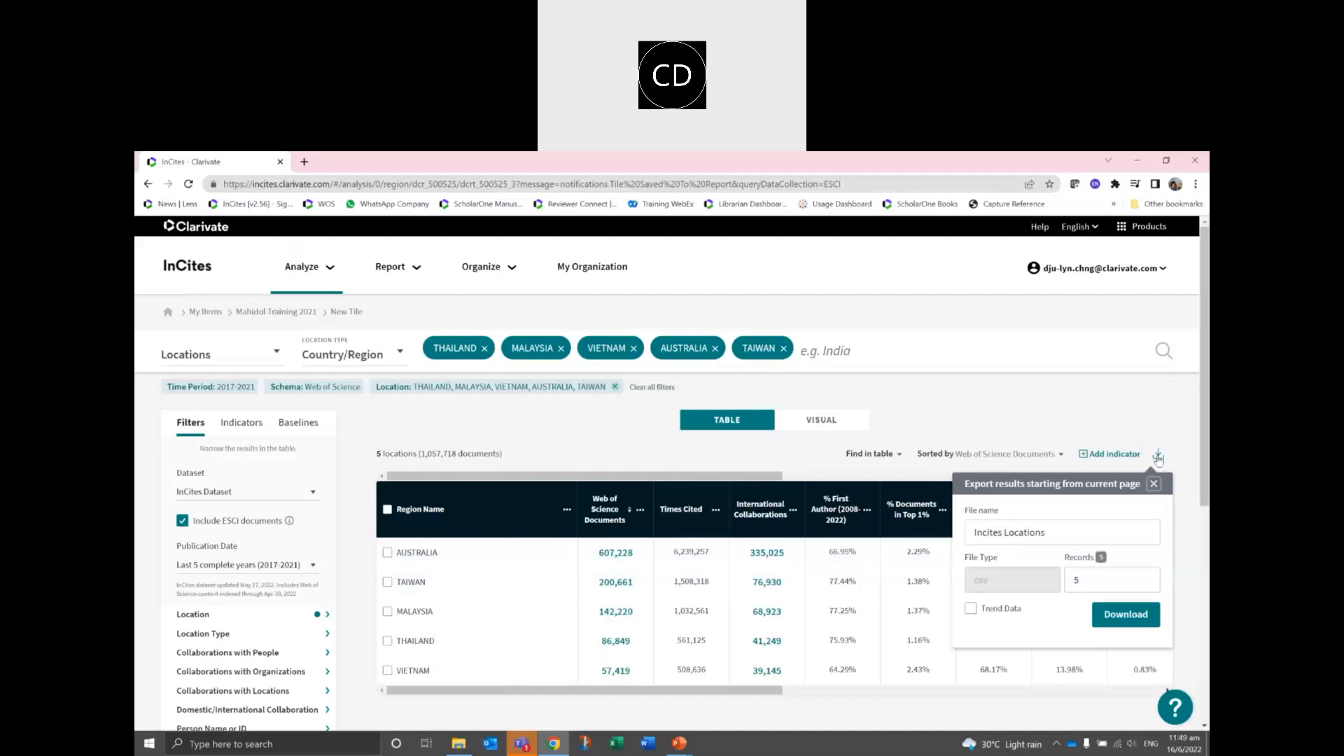
left_click(1106, 620)
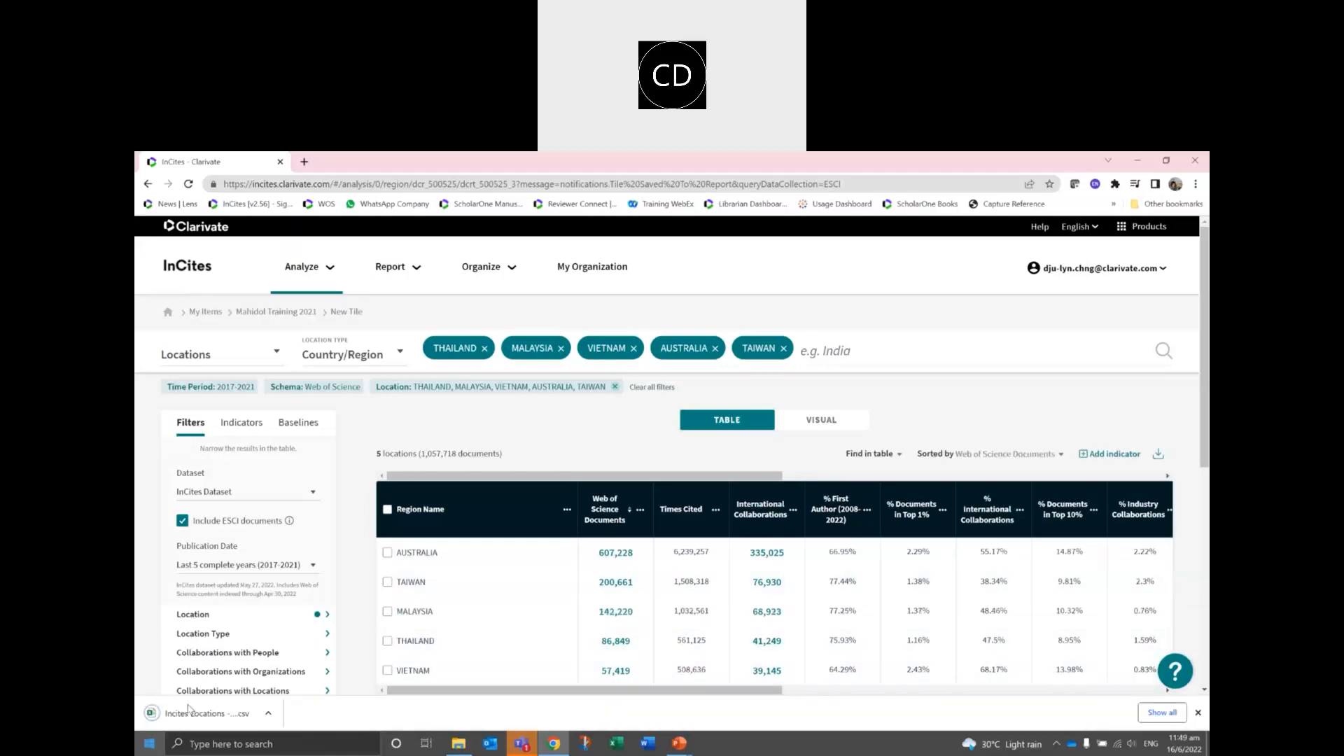
Open the exported CSV in Excel, widen the Name and Web of Science Documents columns to read it, and close it without saving.
left_click(183, 714)
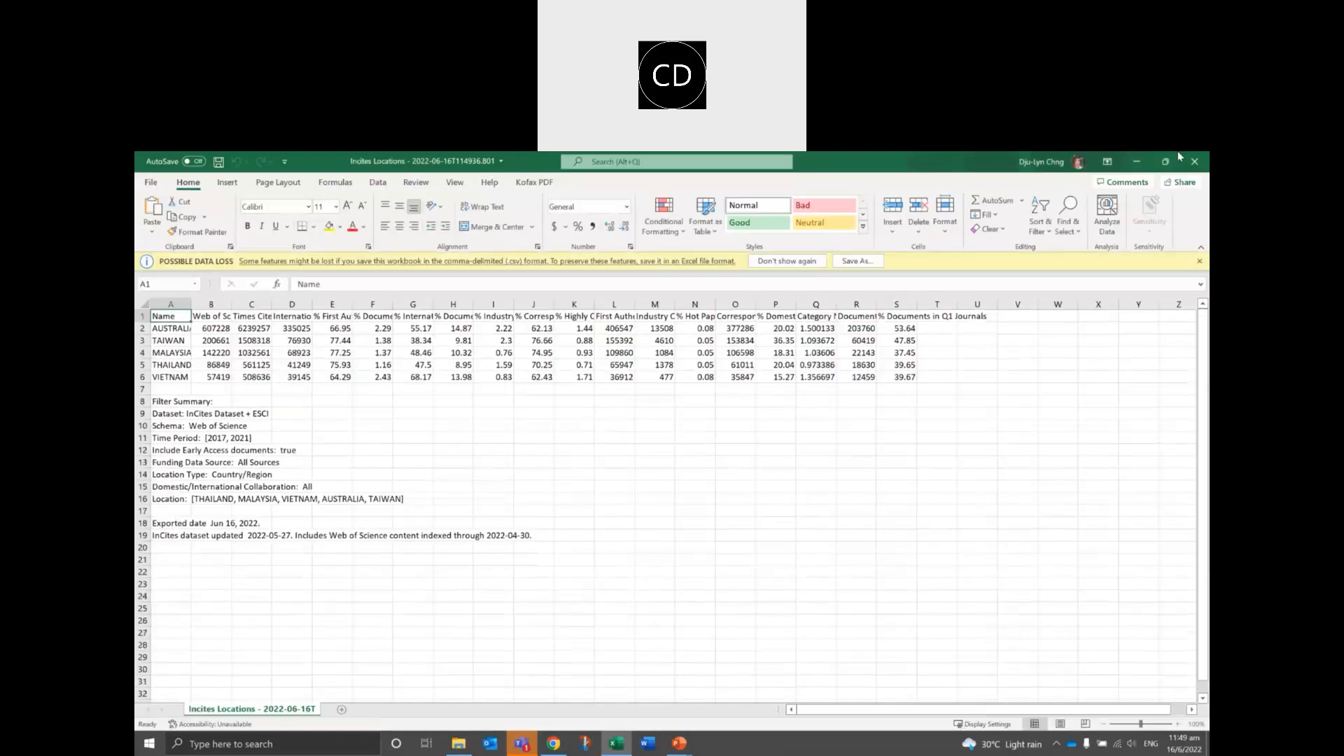
left_click(1165, 162)
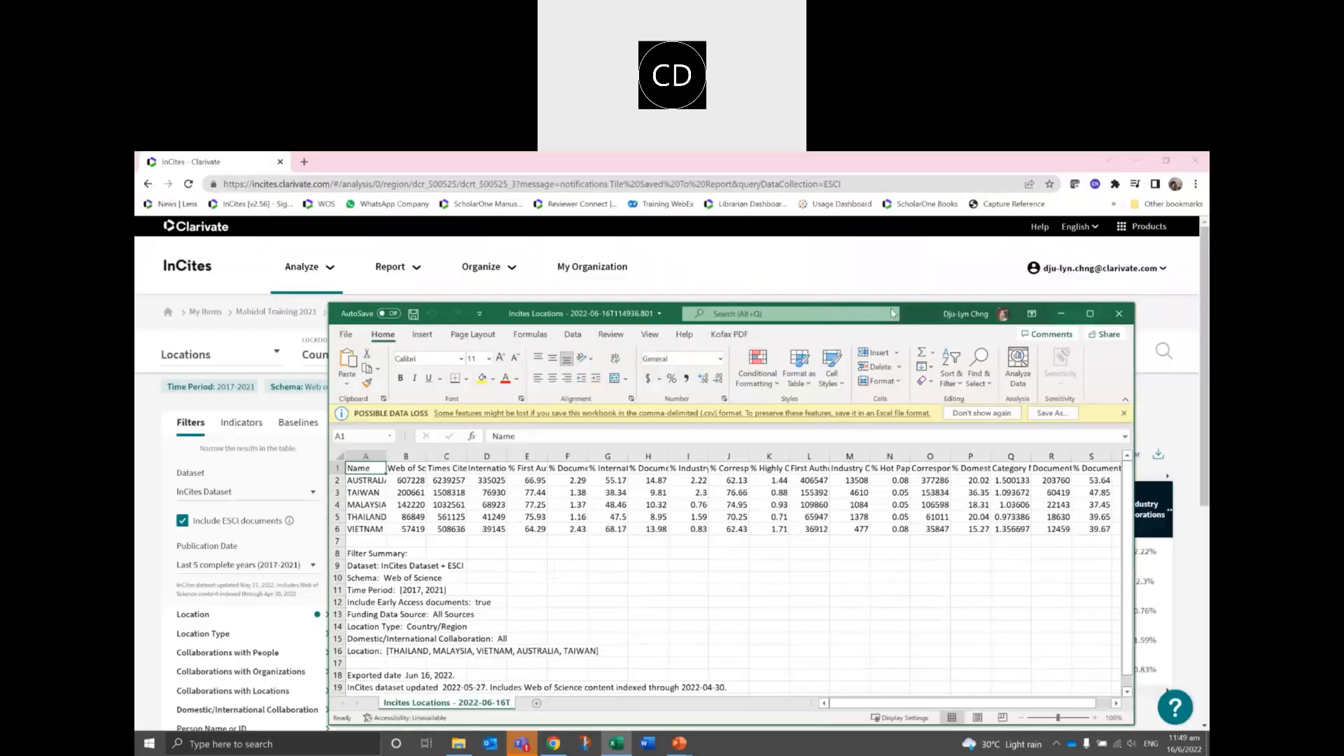
left_click_drag(903, 311, 904, 241)
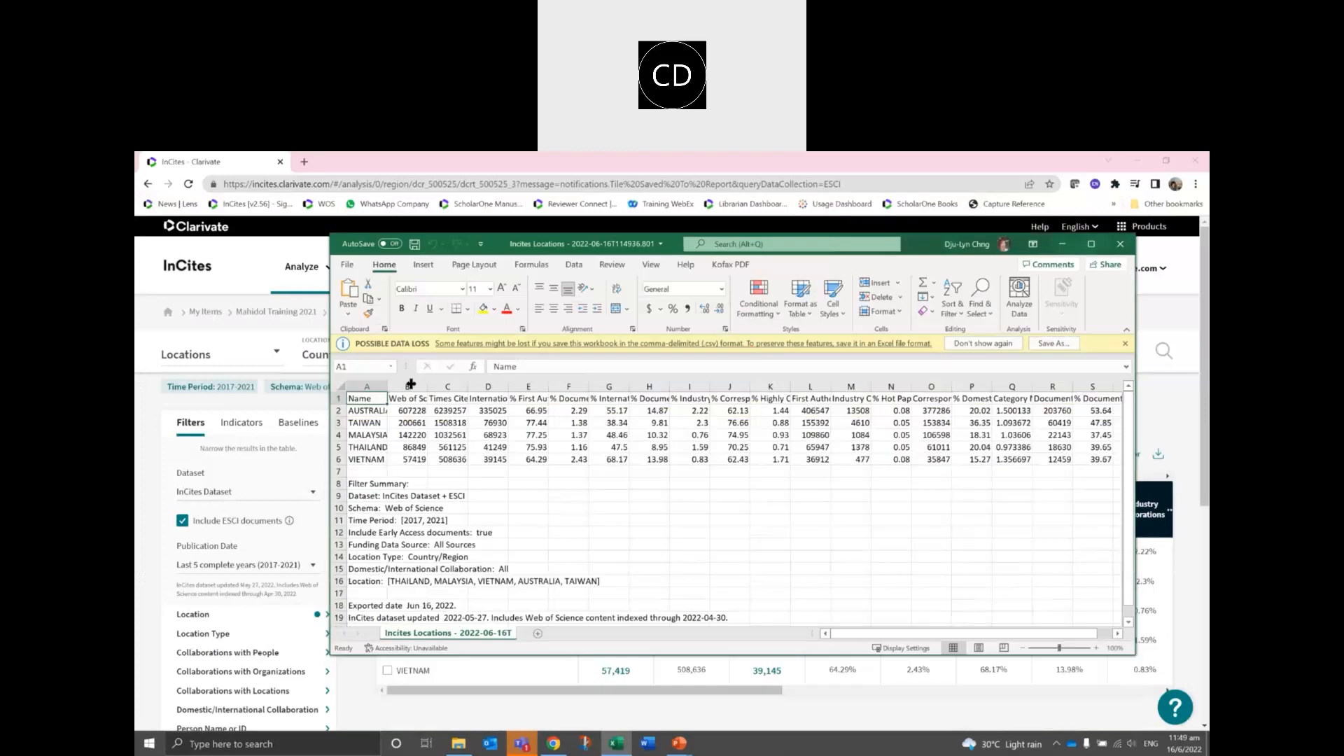
left_click_drag(411, 384, 437, 385)
double_click(479, 387)
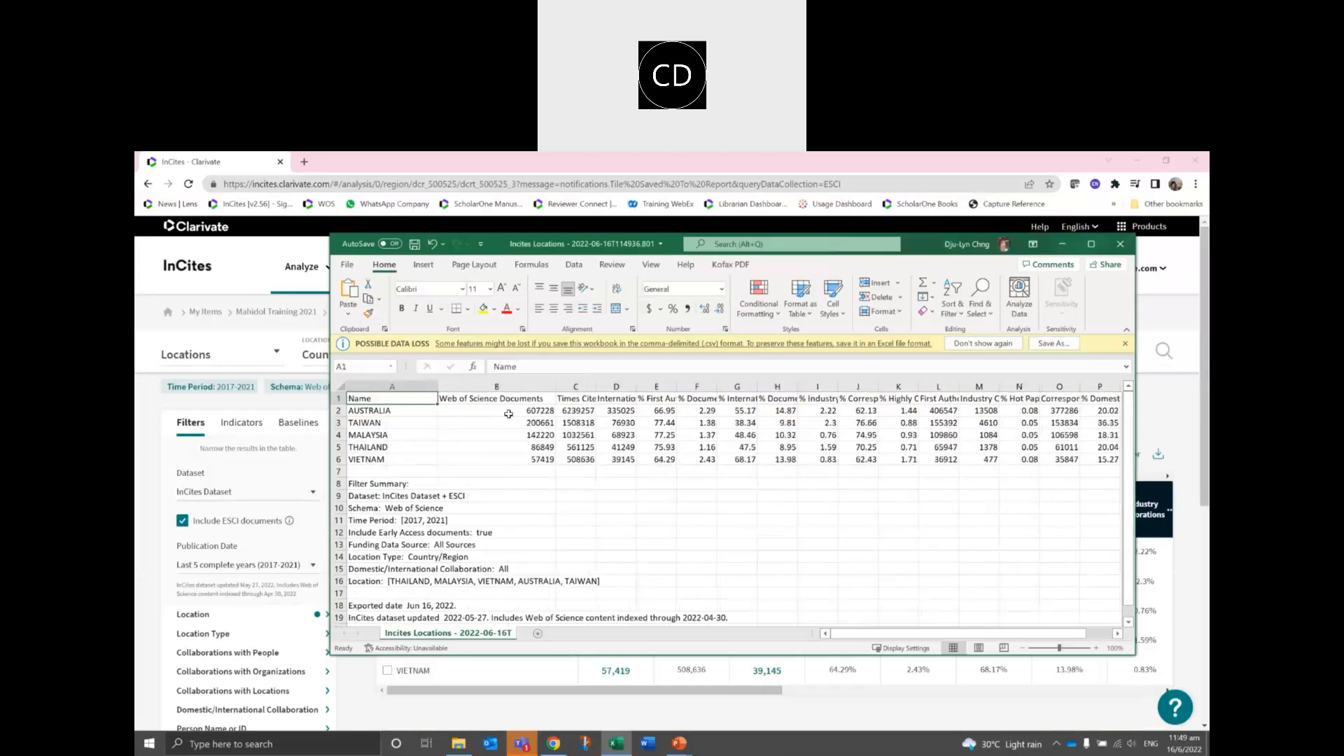
left_click(517, 413)
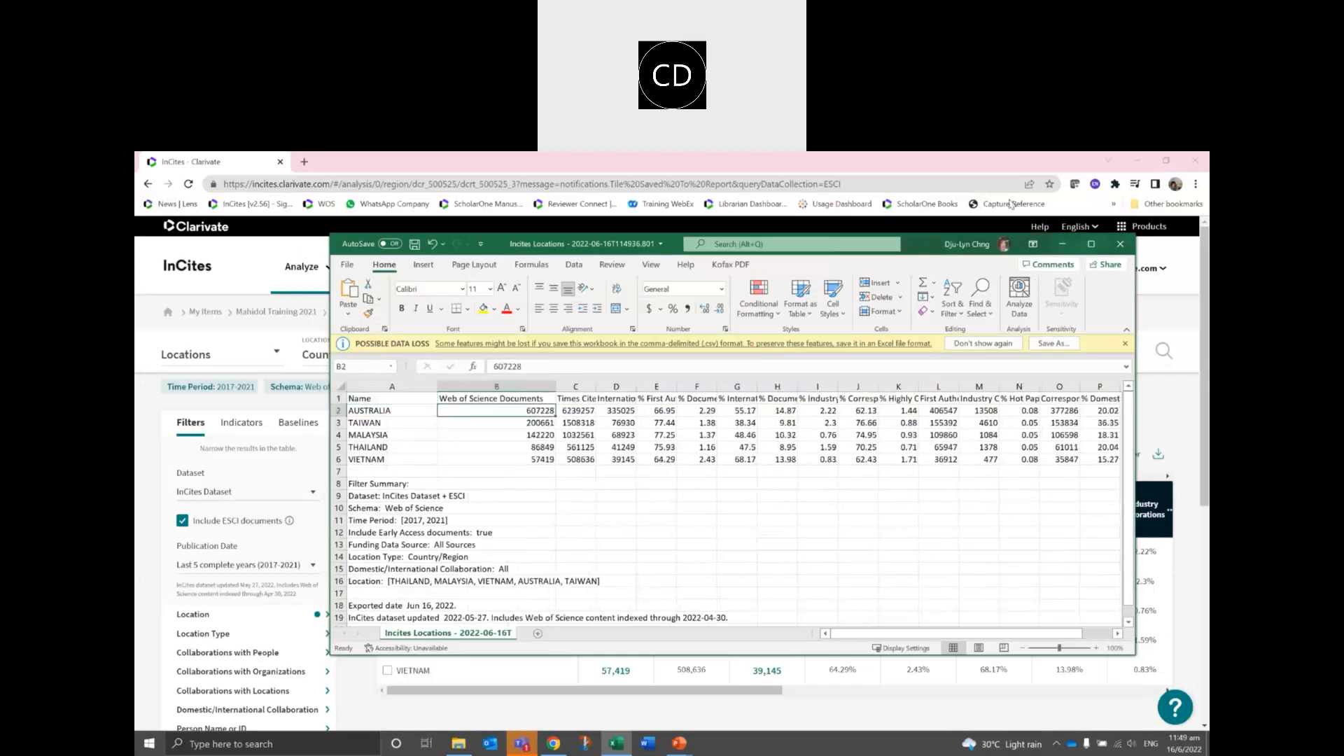
left_click(997, 166)
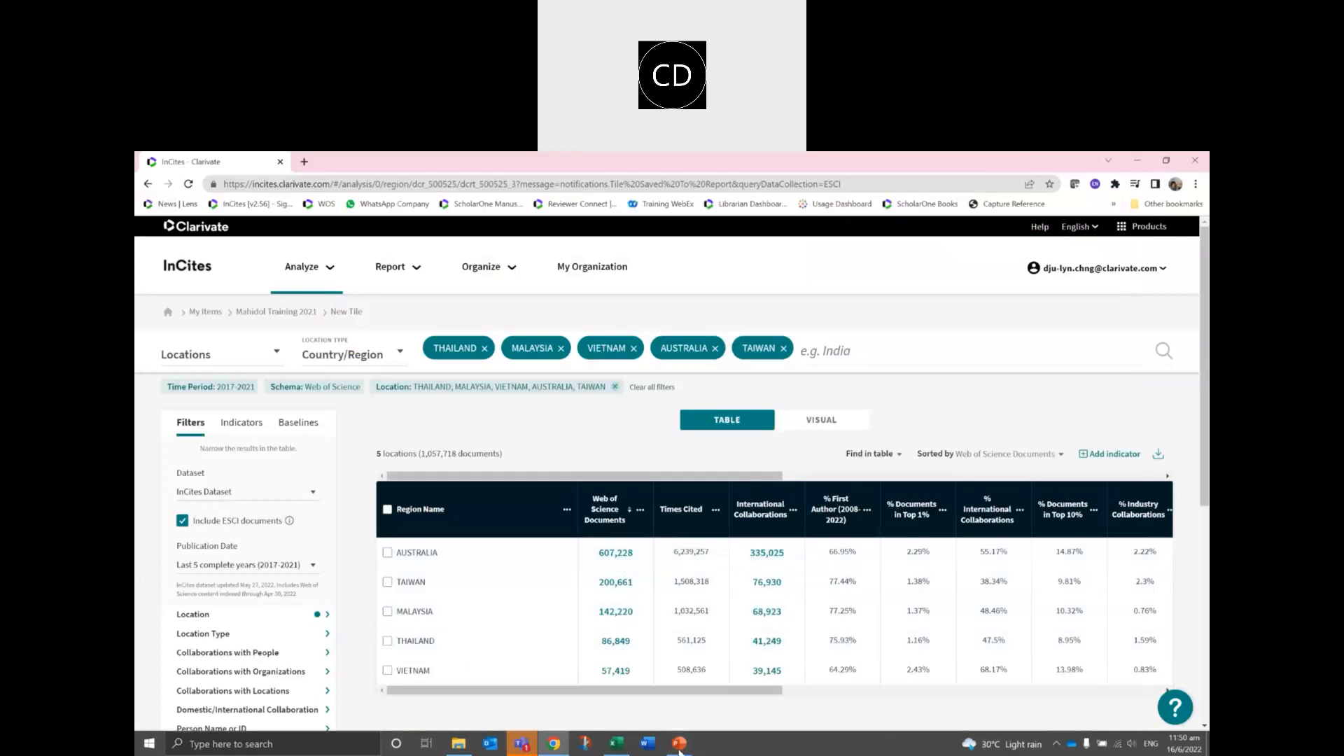
left_click(609, 750)
left_click(1120, 245)
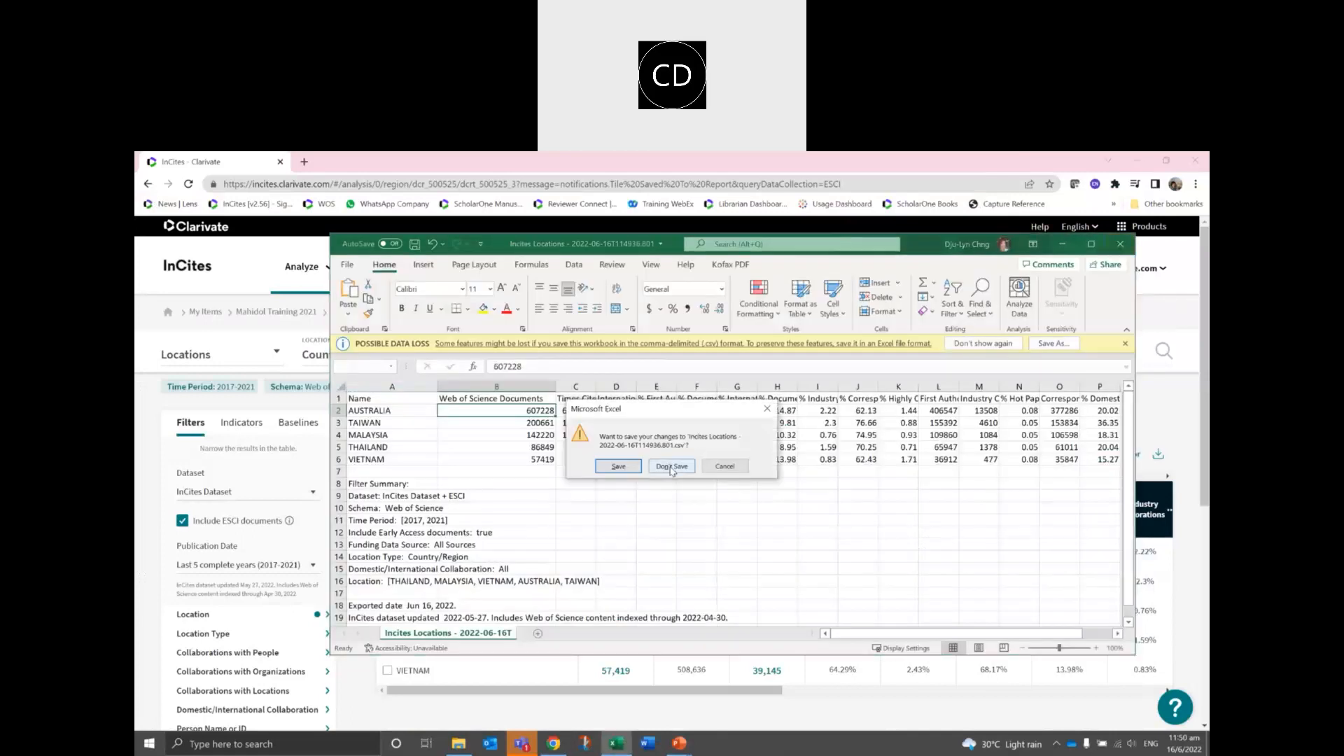
left_click(672, 467)
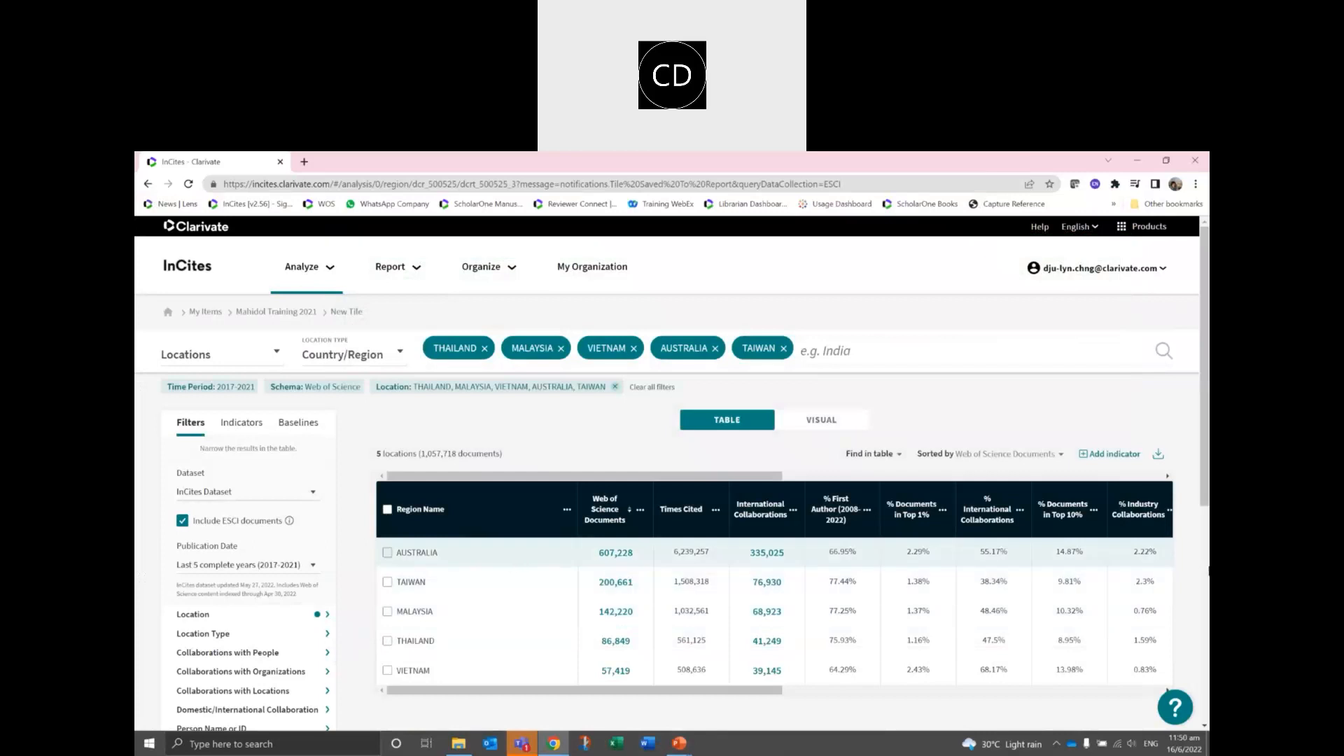
Export the 5 country records again as Incites Locations with Trend Data included.
left_click(1157, 454)
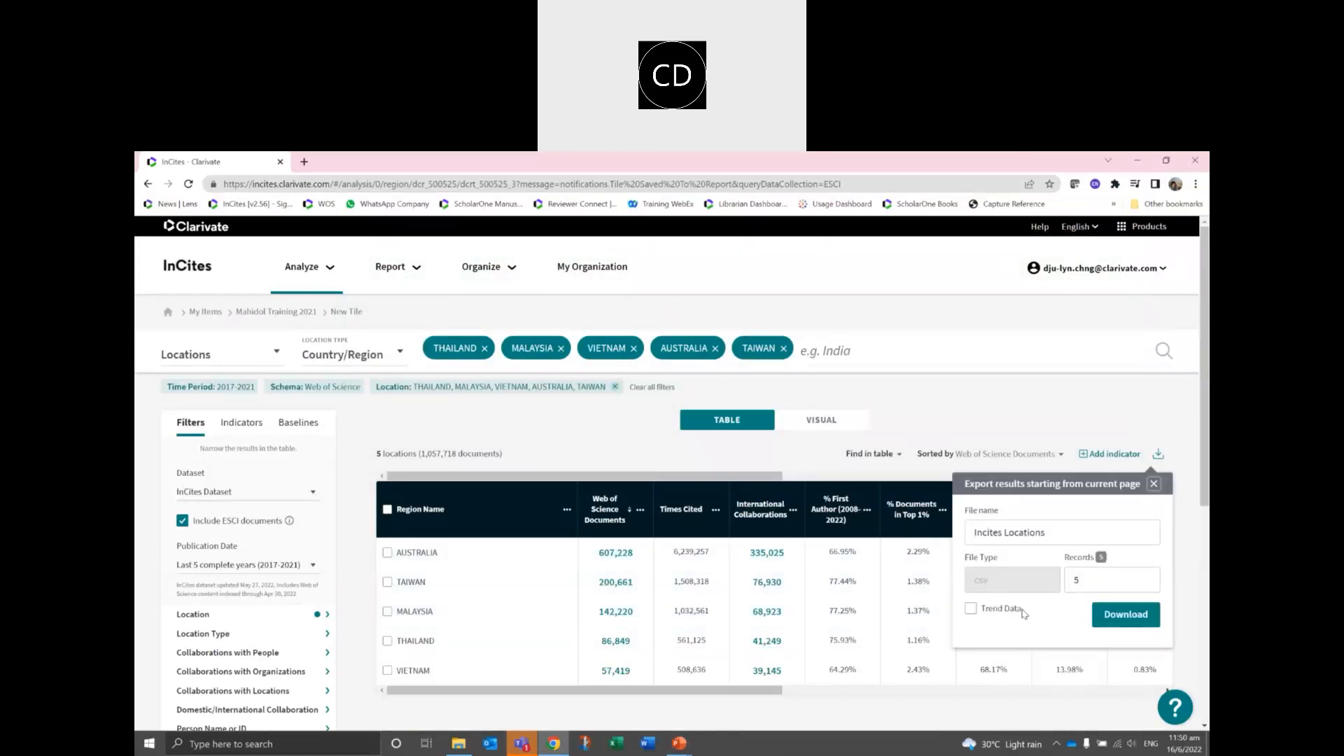
left_click(970, 616)
left_click(1128, 620)
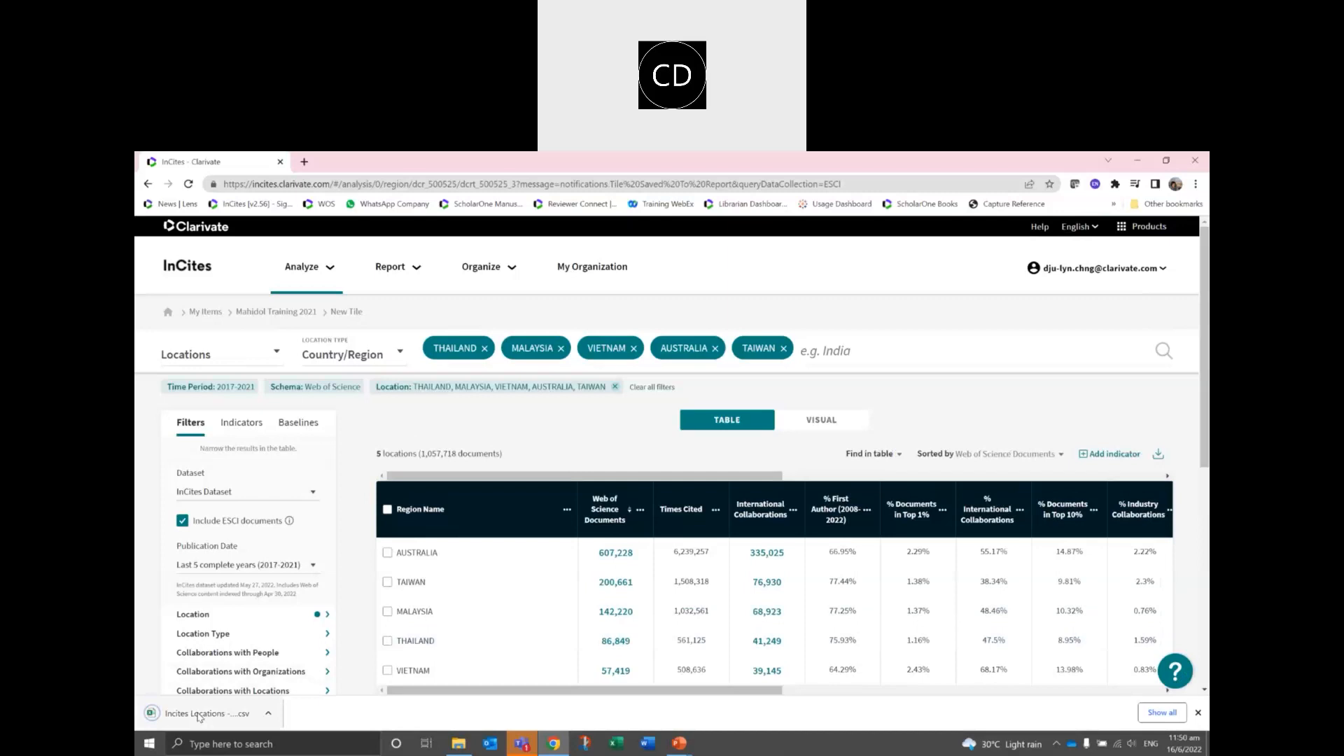
Open the trend CSV in Excel, widen its first three columns to examine the yearly rows, and close it without saving.
left_click(198, 713)
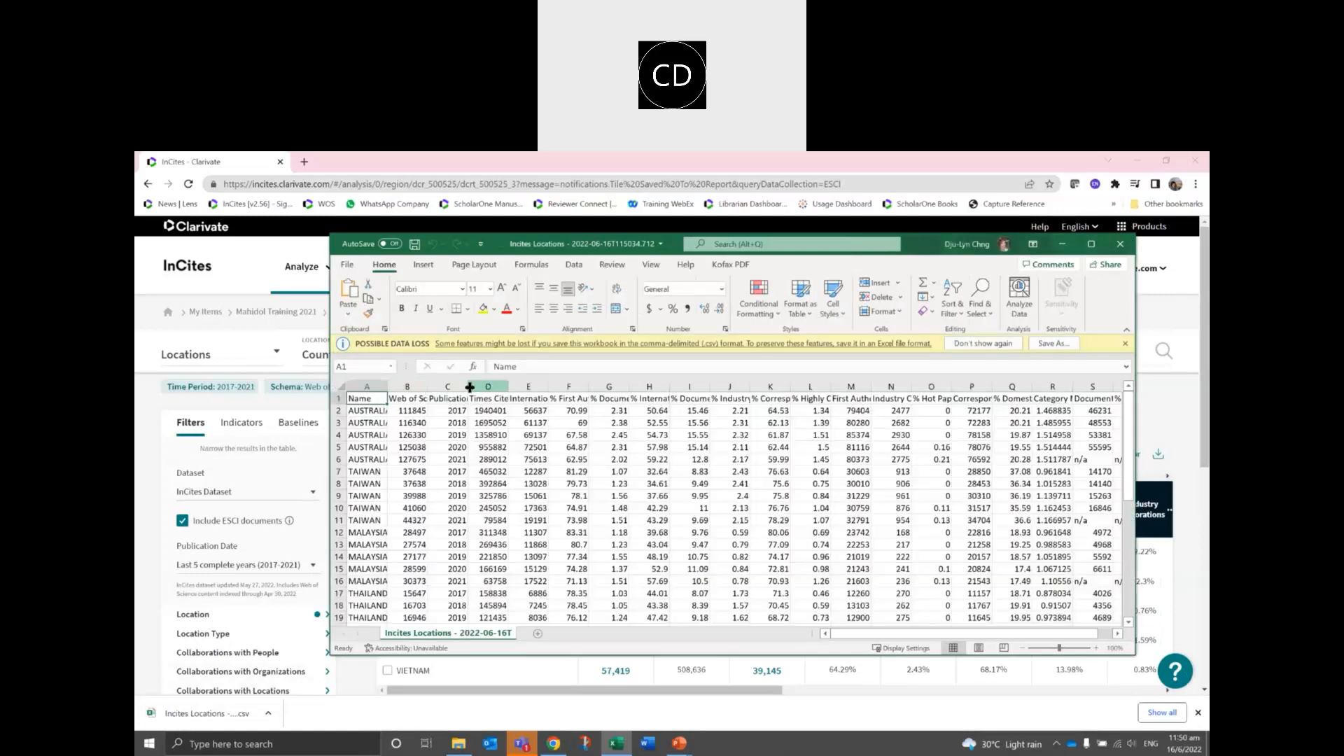
left_click_drag(469, 387, 586, 379)
left_click_drag(428, 386, 508, 383)
left_click_drag(387, 387, 453, 387)
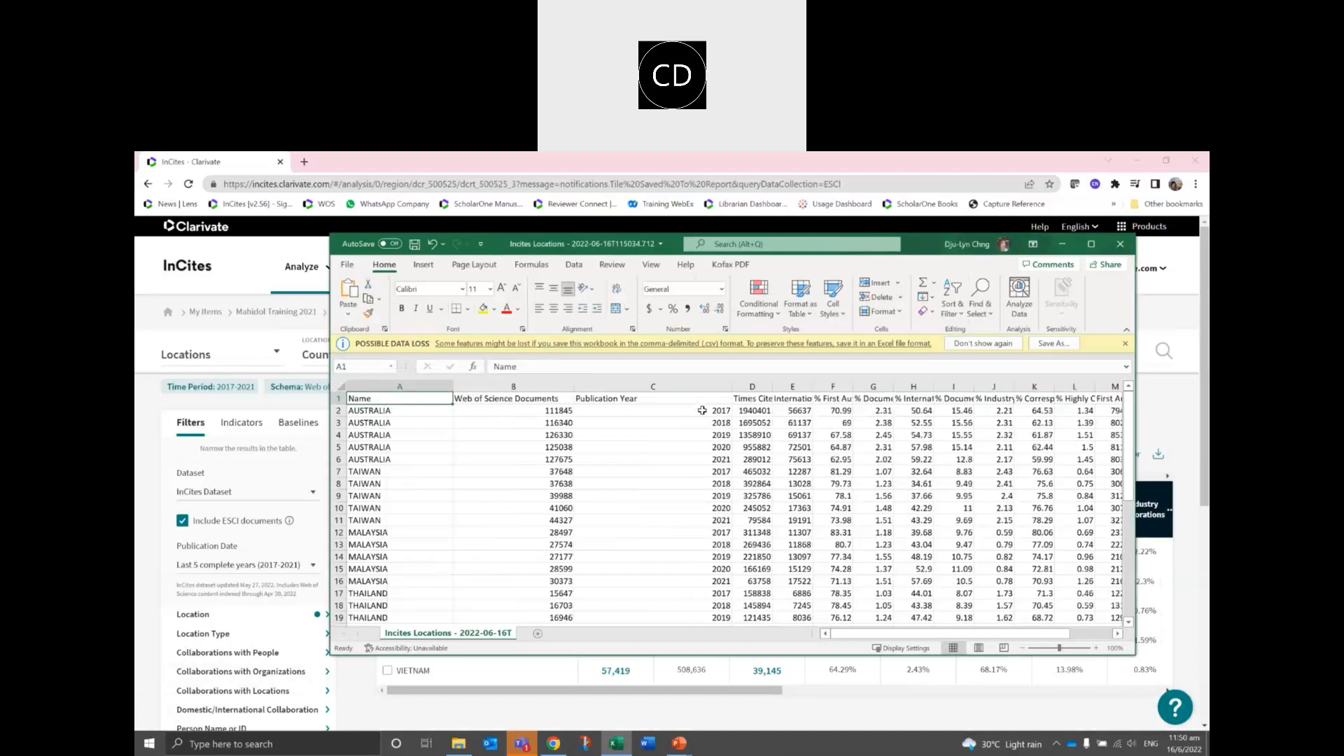
left_click(700, 413)
left_click(697, 461)
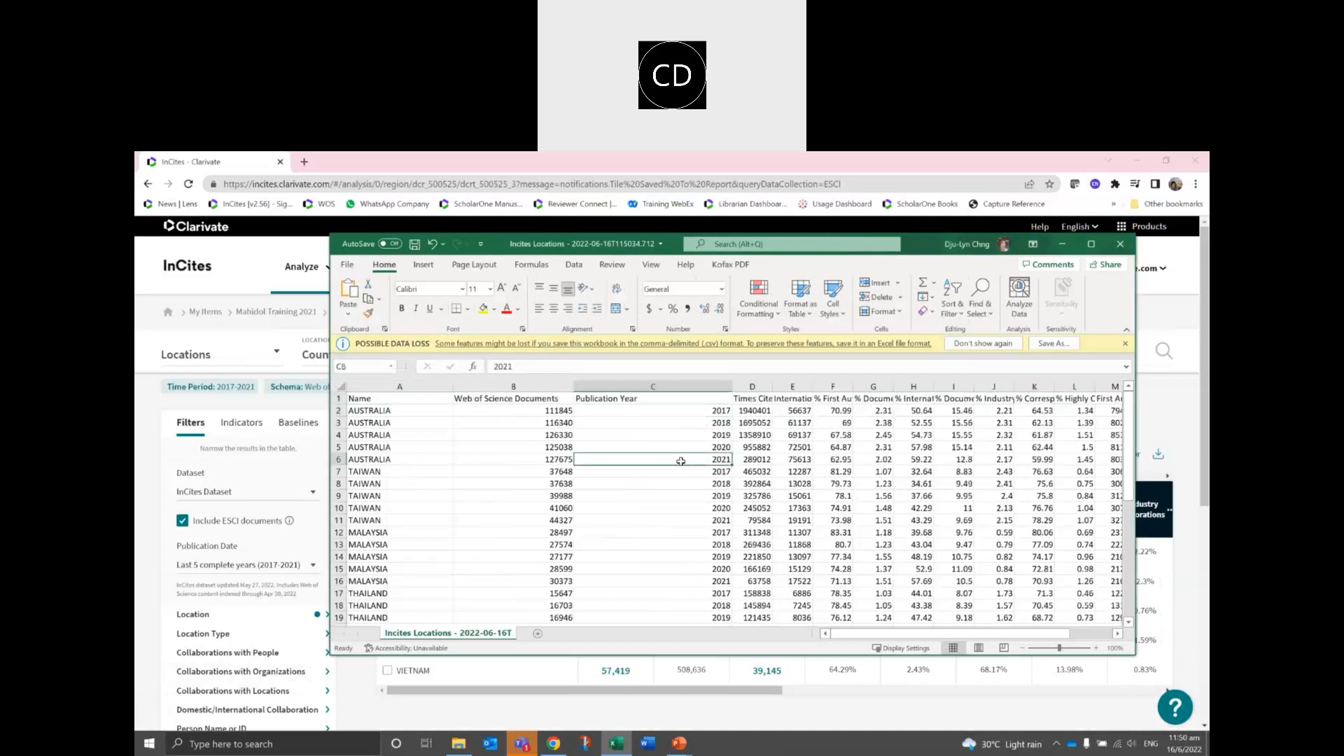
left_click(1119, 245)
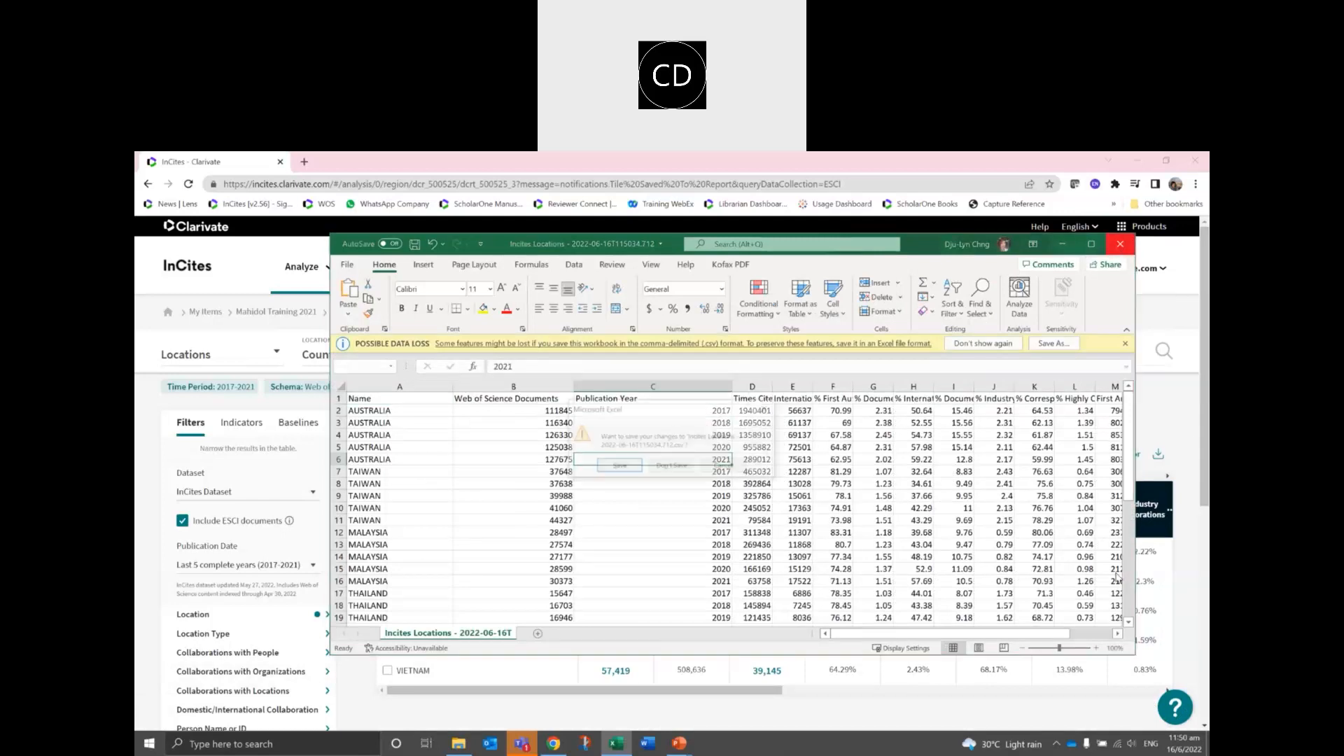
left_click(672, 466)
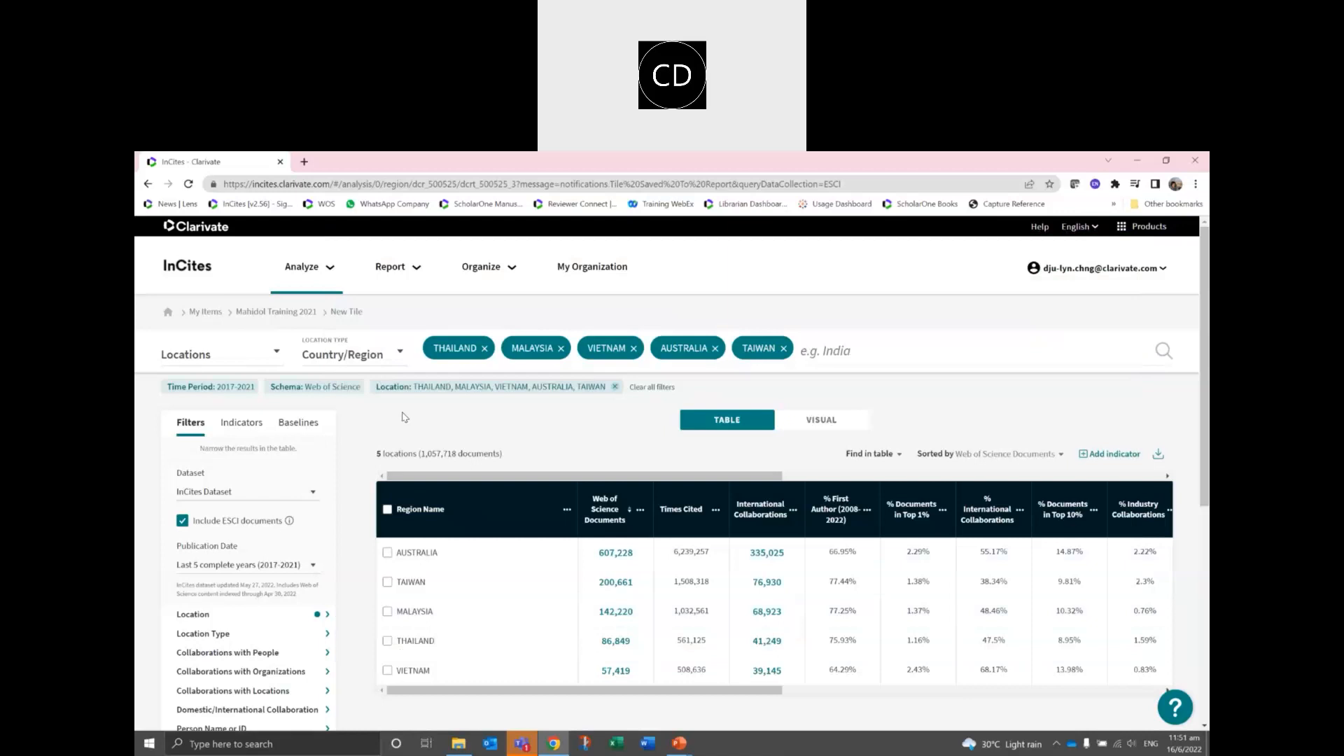
Switch to the Organizations analysis and show the university comparison as a table.
left_click(330, 271)
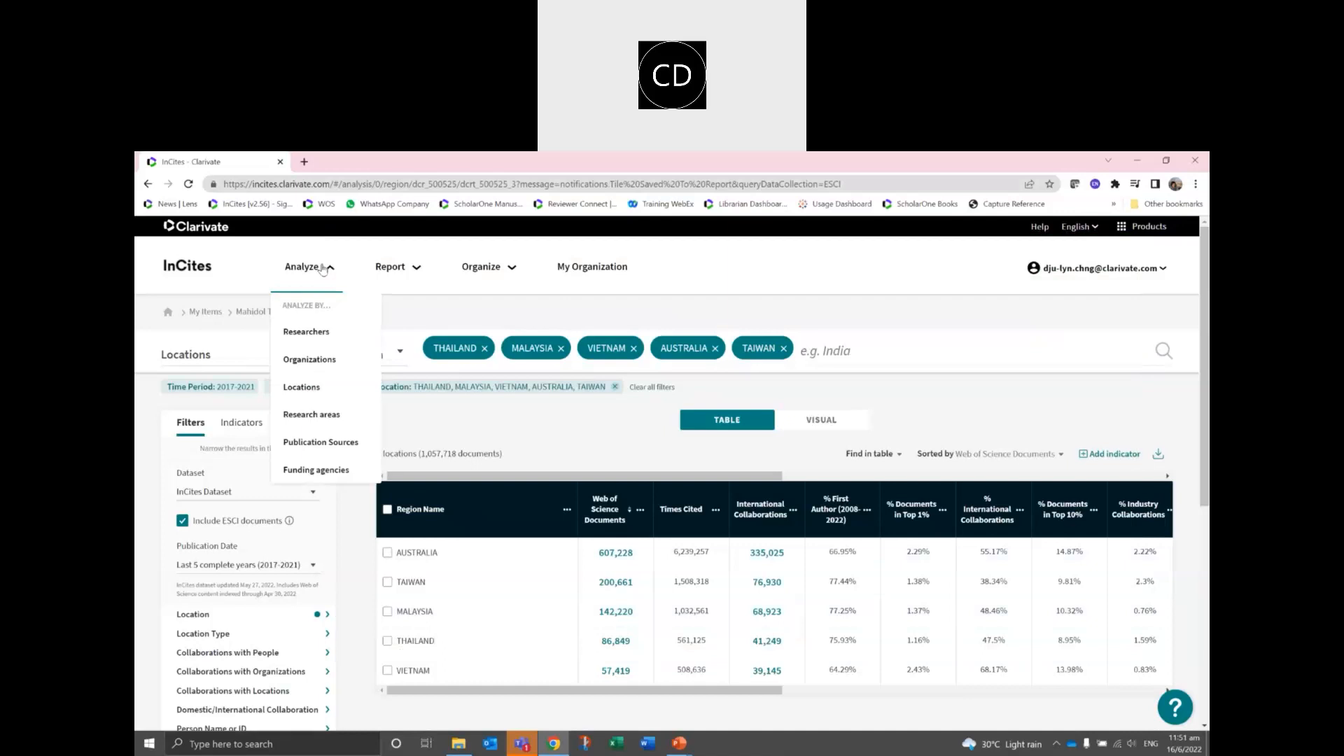
left_click(308, 360)
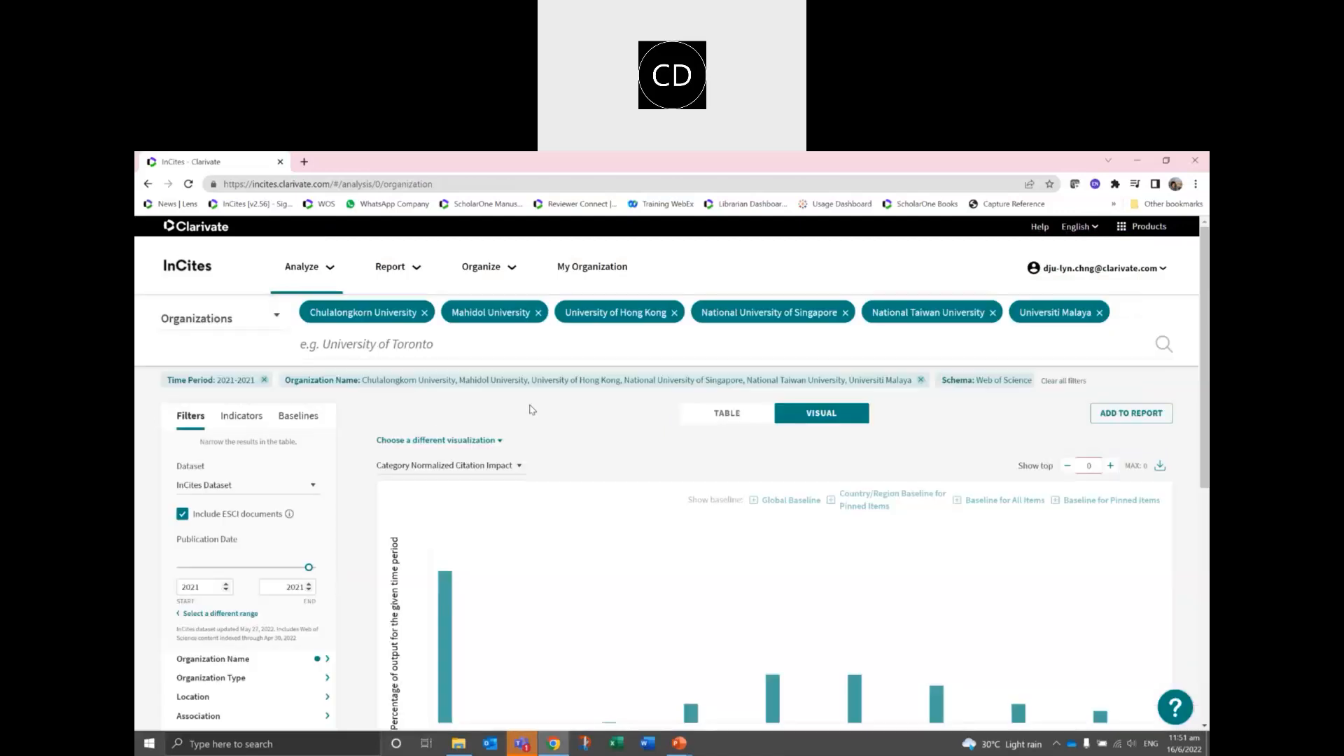
left_click(716, 417)
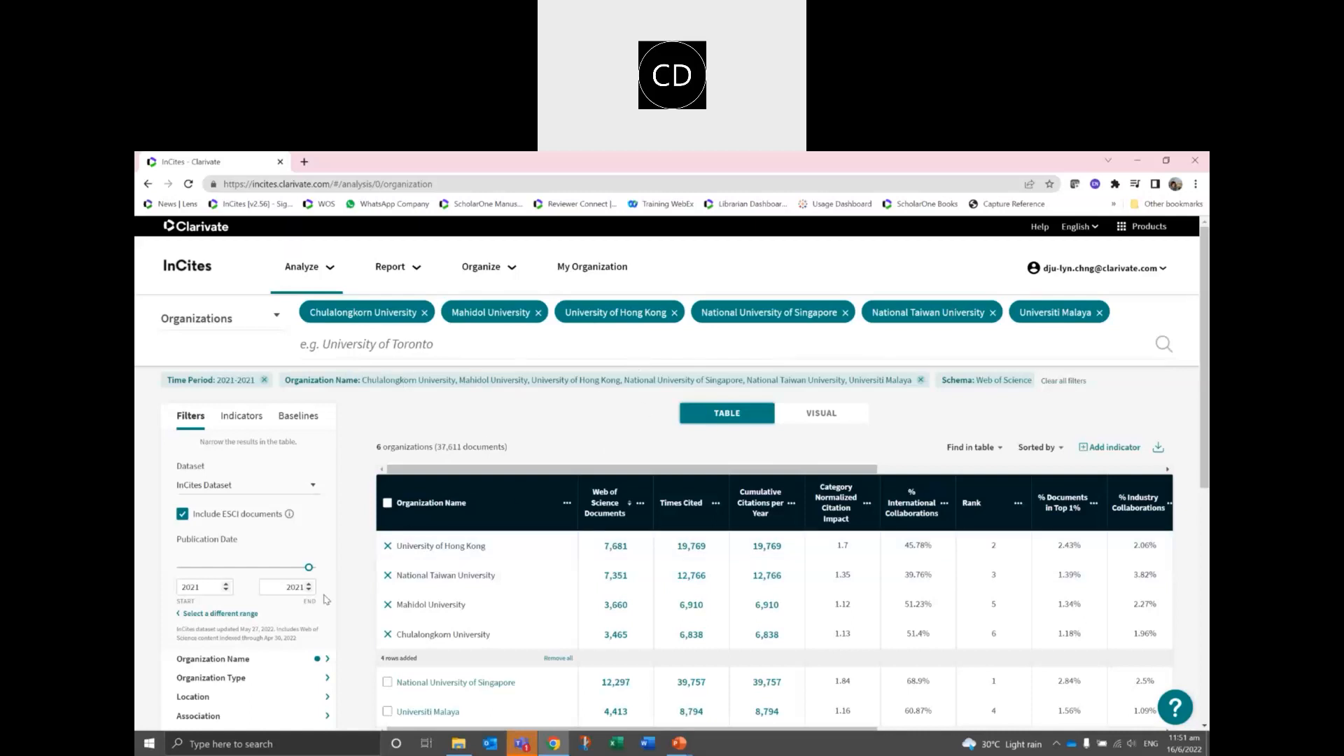
Pin Universiti Malaya to the top of the organizations table.
scroll(335, 599, "down", 2)
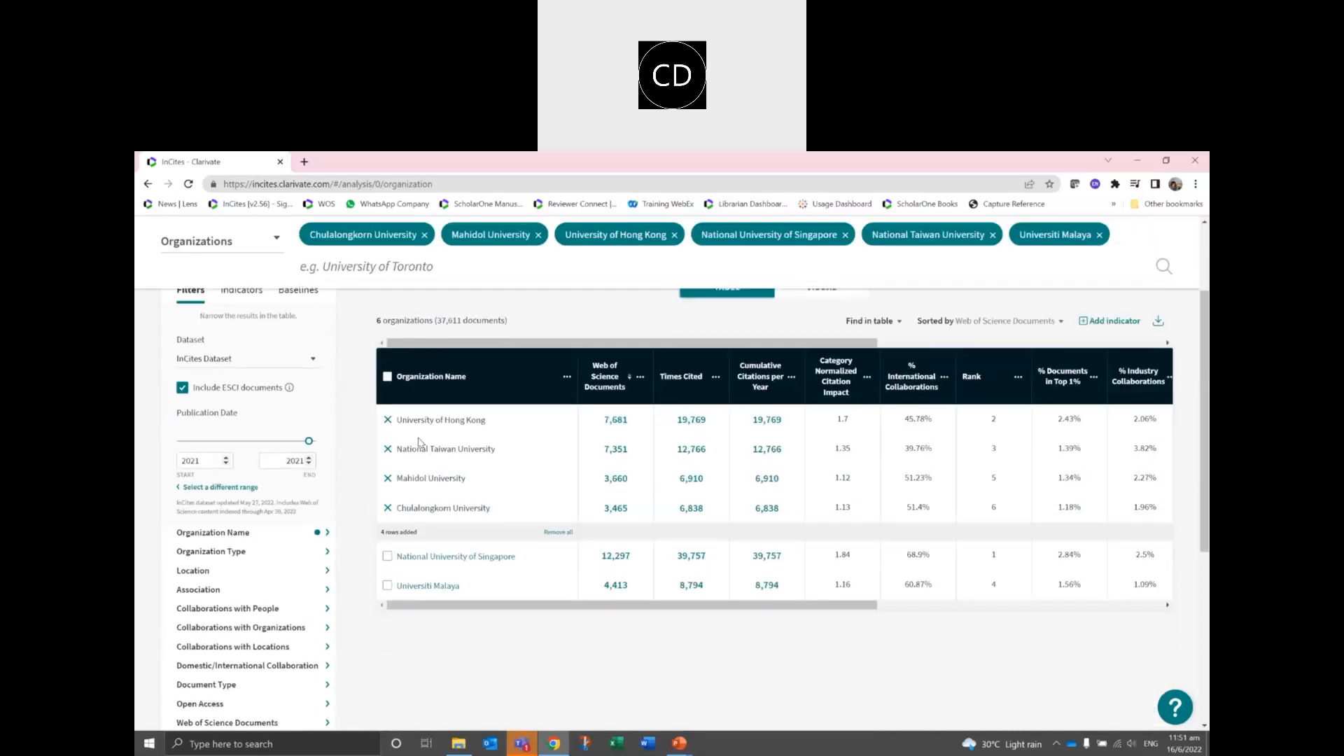
left_click(387, 586)
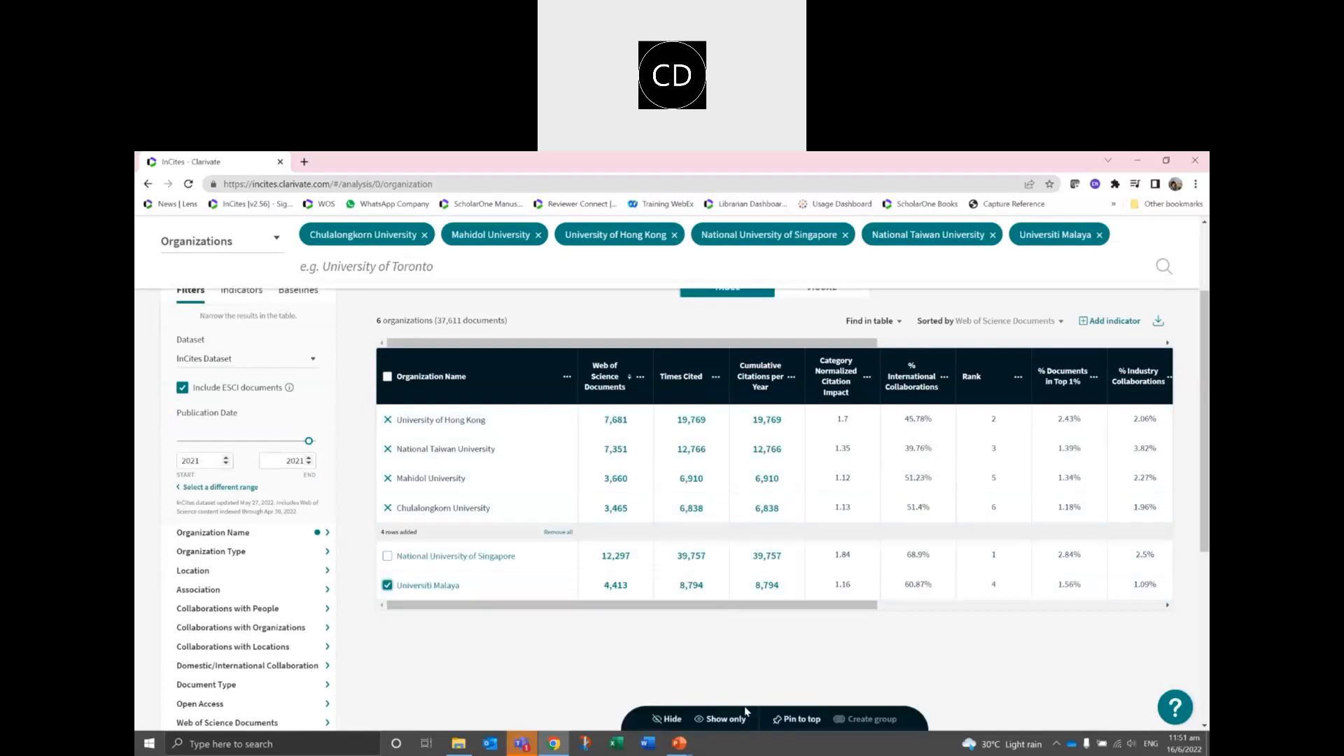
left_click(797, 719)
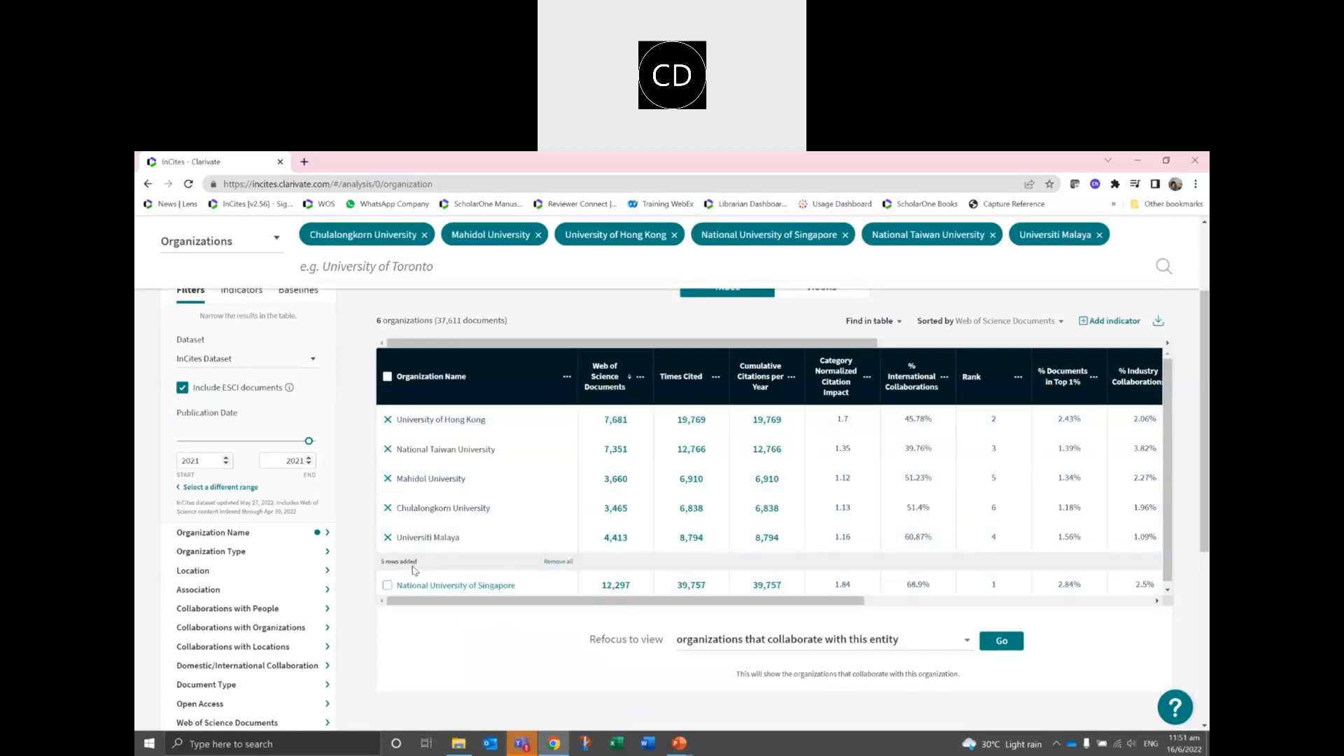
Remove all pinned universities from the organizations table and clear the organization filters.
left_click(388, 586)
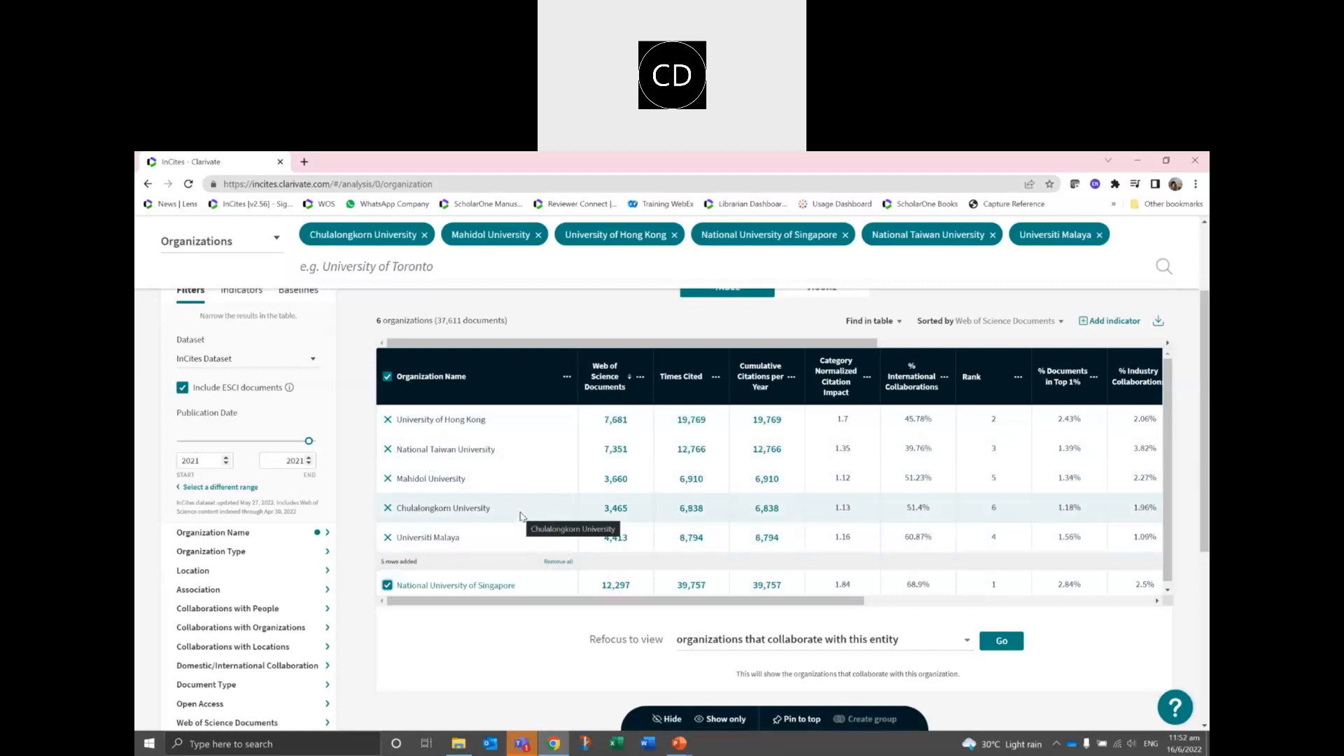
scroll(875, 567, "up", 1)
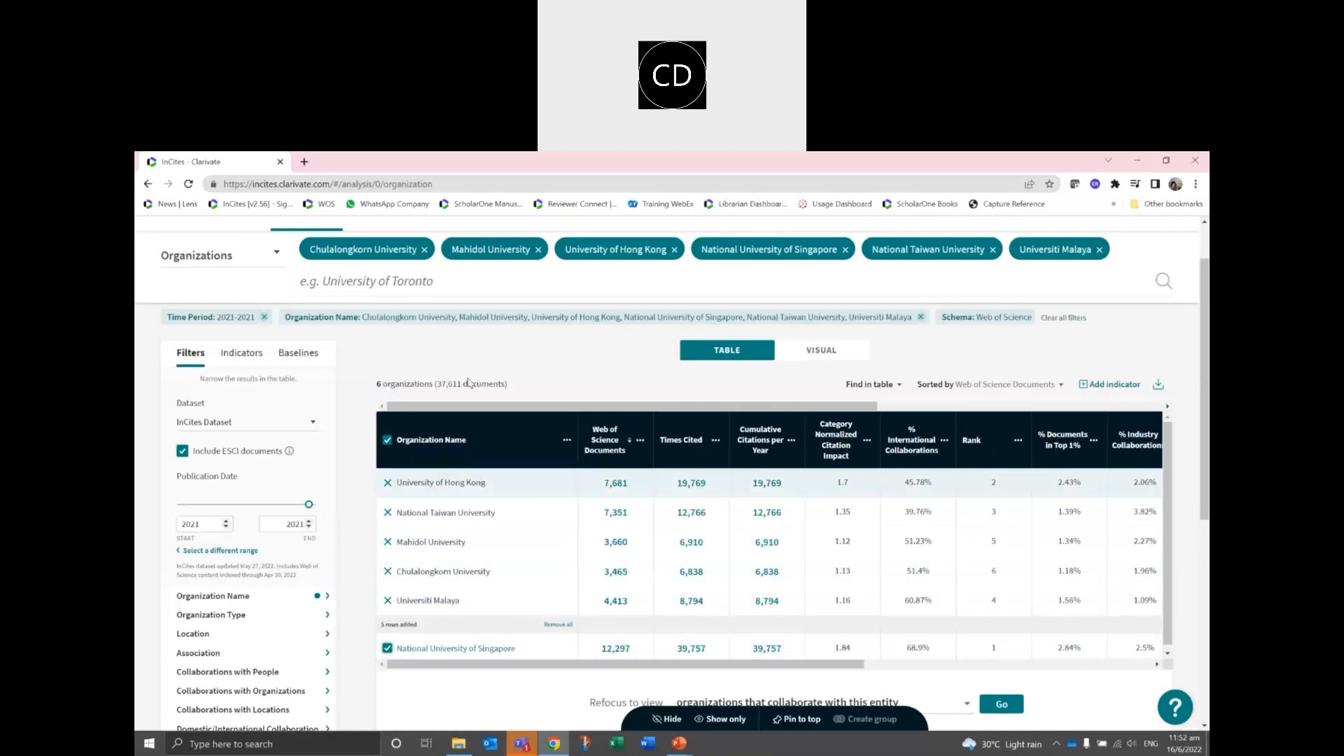
scroll(327, 323, "up", 1)
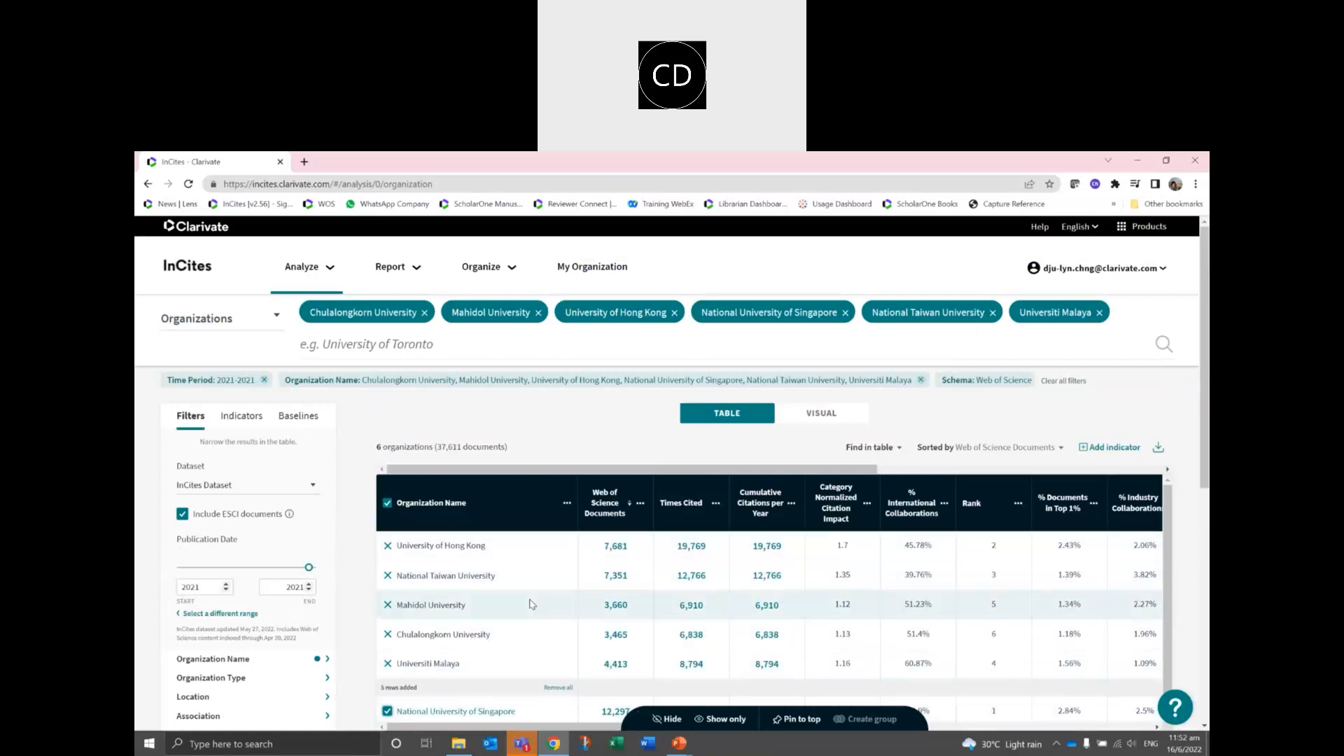
left_click(558, 688)
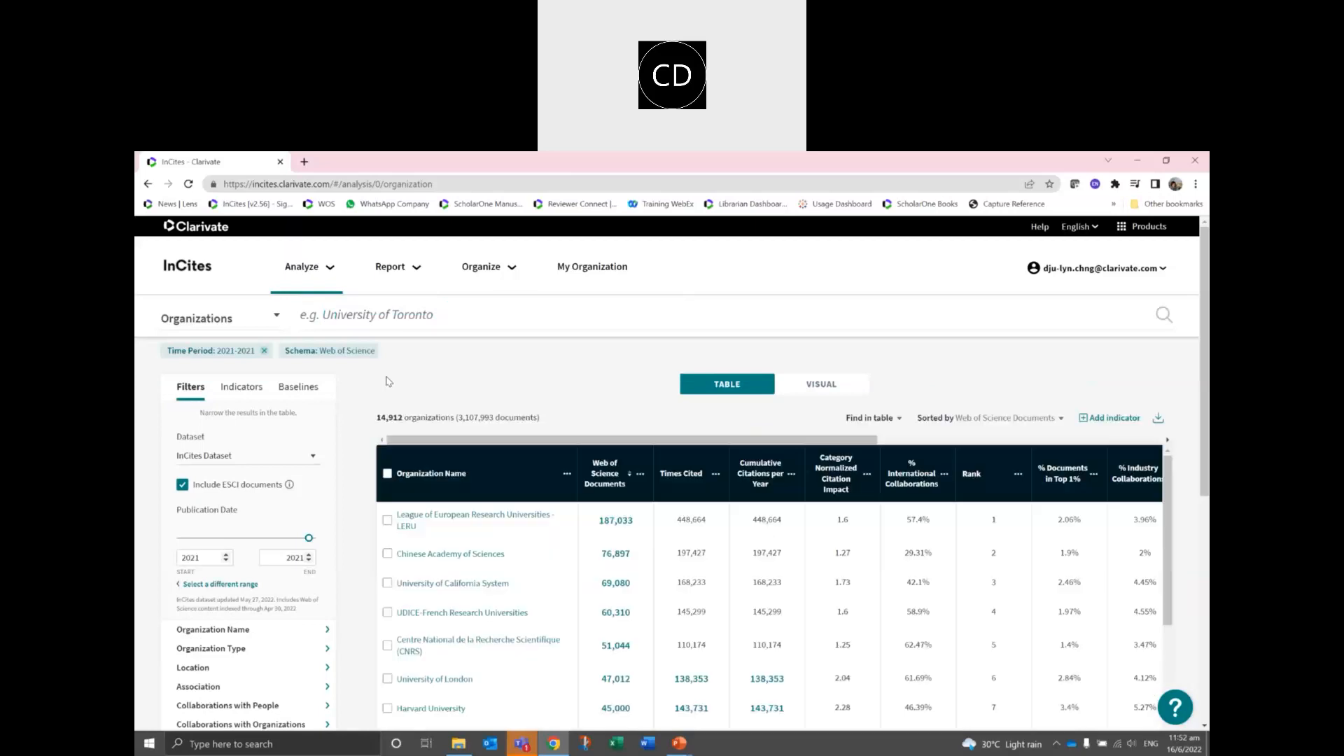
Set the publication date to Last 5 complete years (2017-2021) and open the Location filter.
left_click(194, 586)
left_click(257, 532)
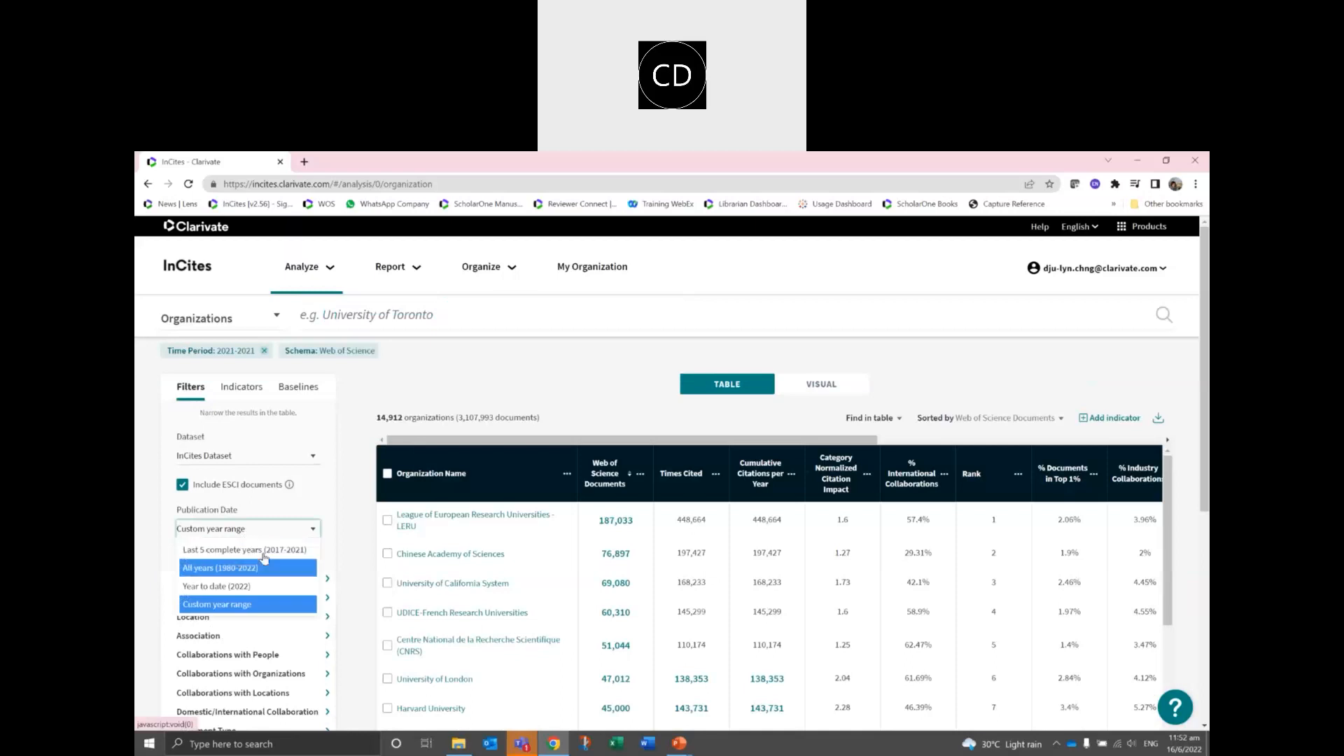
left_click(264, 551)
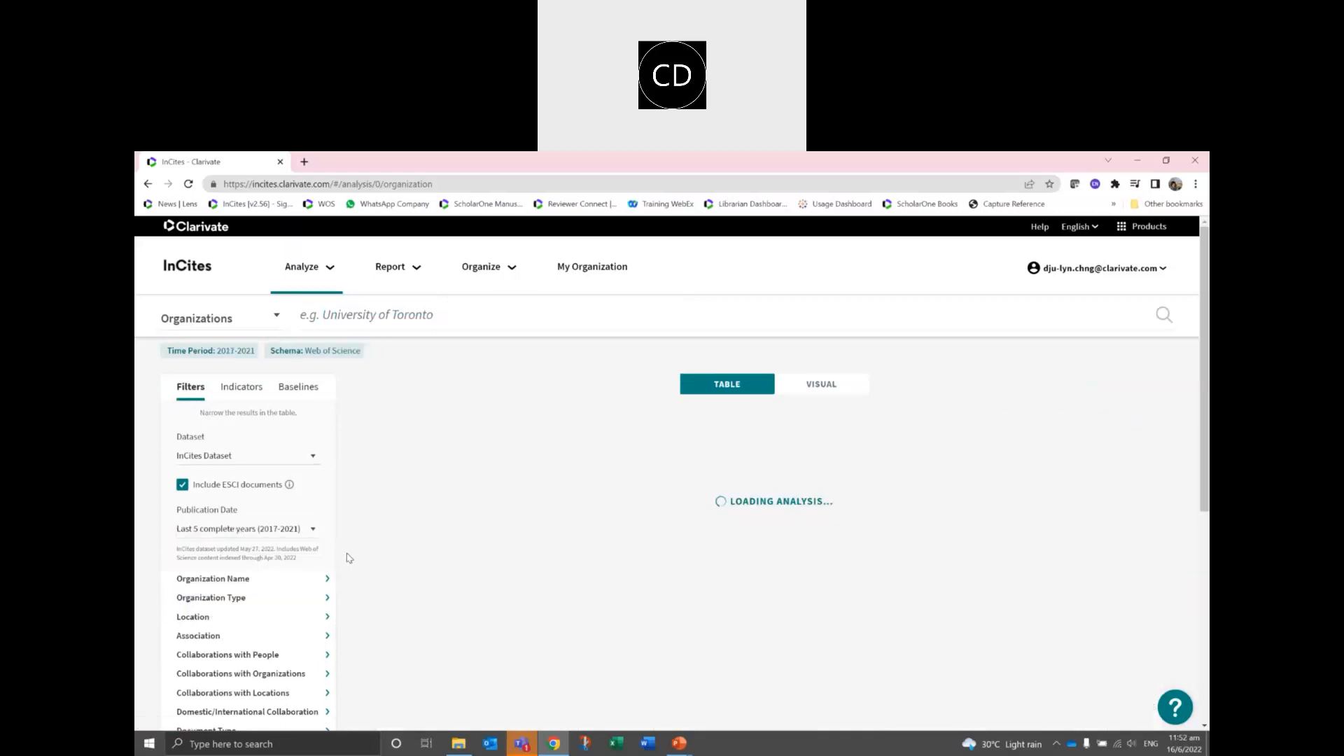
scroll(350, 546, "down", 2)
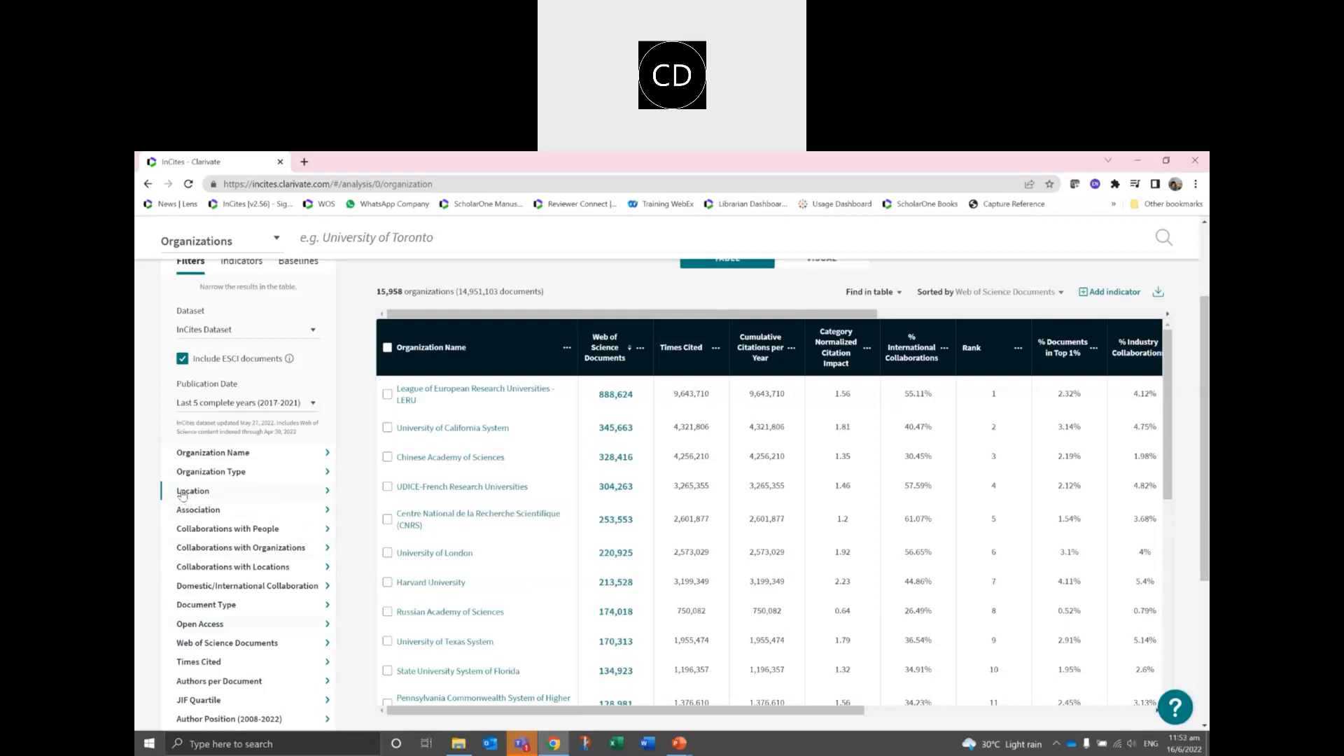
left_click(321, 492)
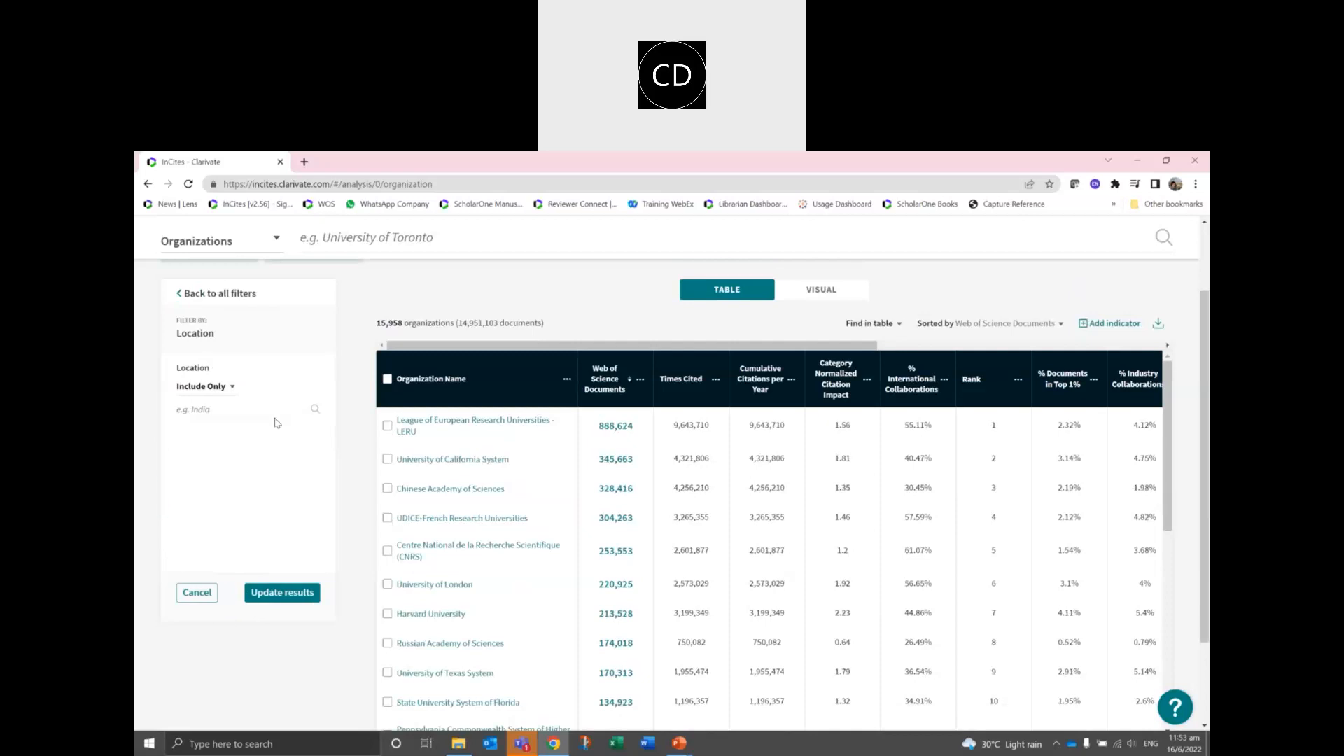
type("thailand")
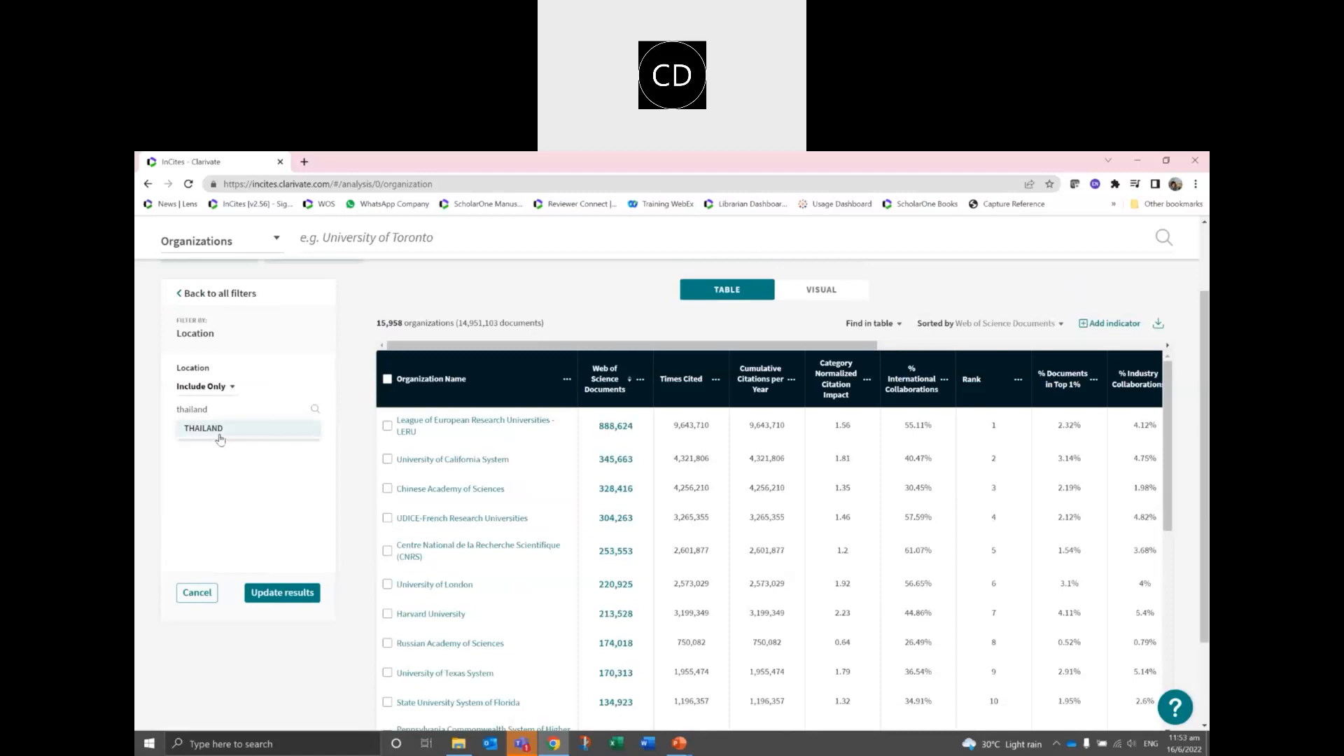
left_click(220, 430)
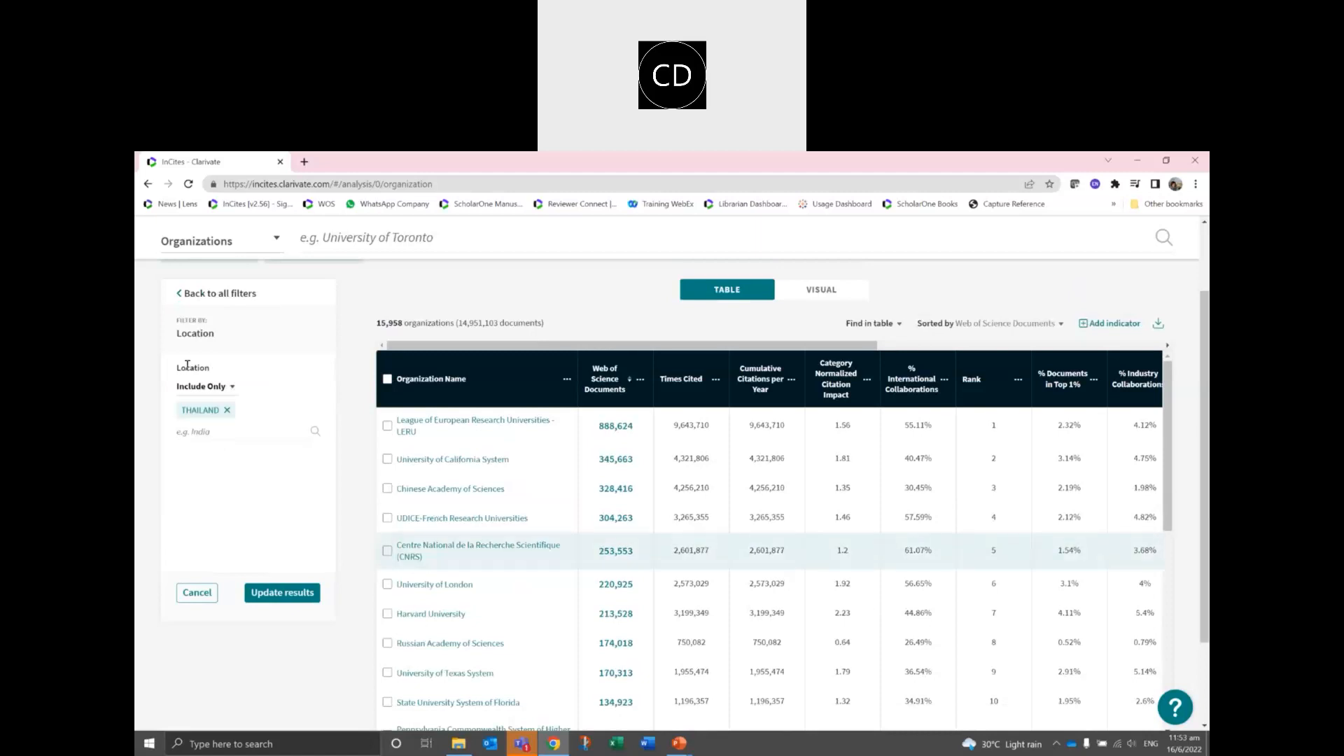
left_click(226, 411)
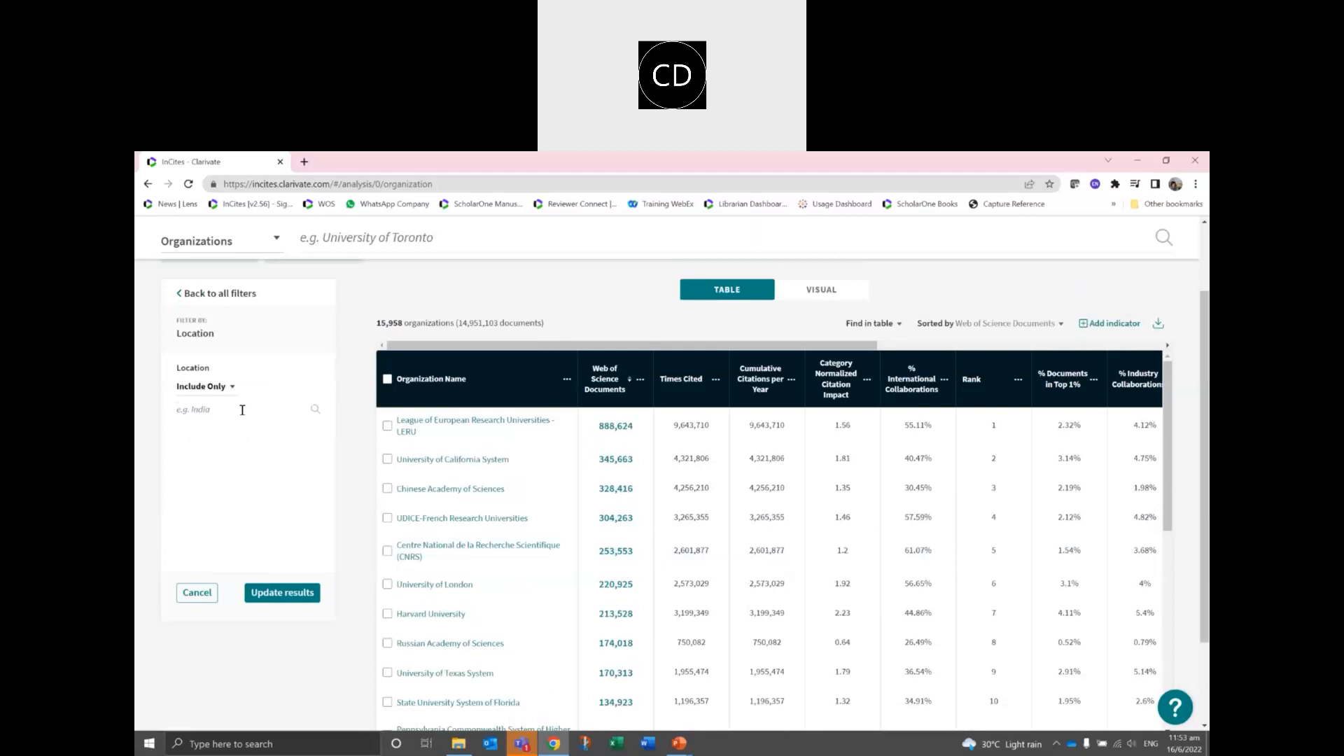
Restrict the organizations to the ASEAN location and update the results.
type("a")
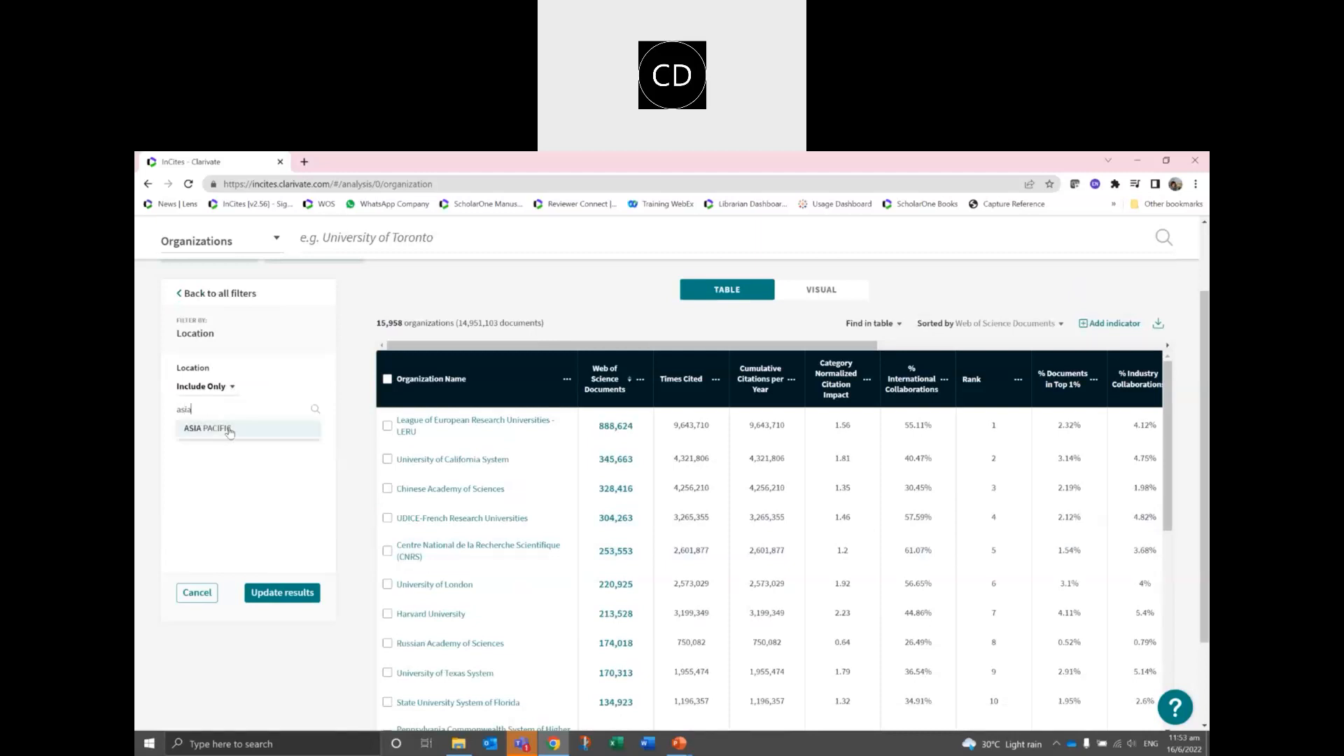
type("sean")
left_click(220, 436)
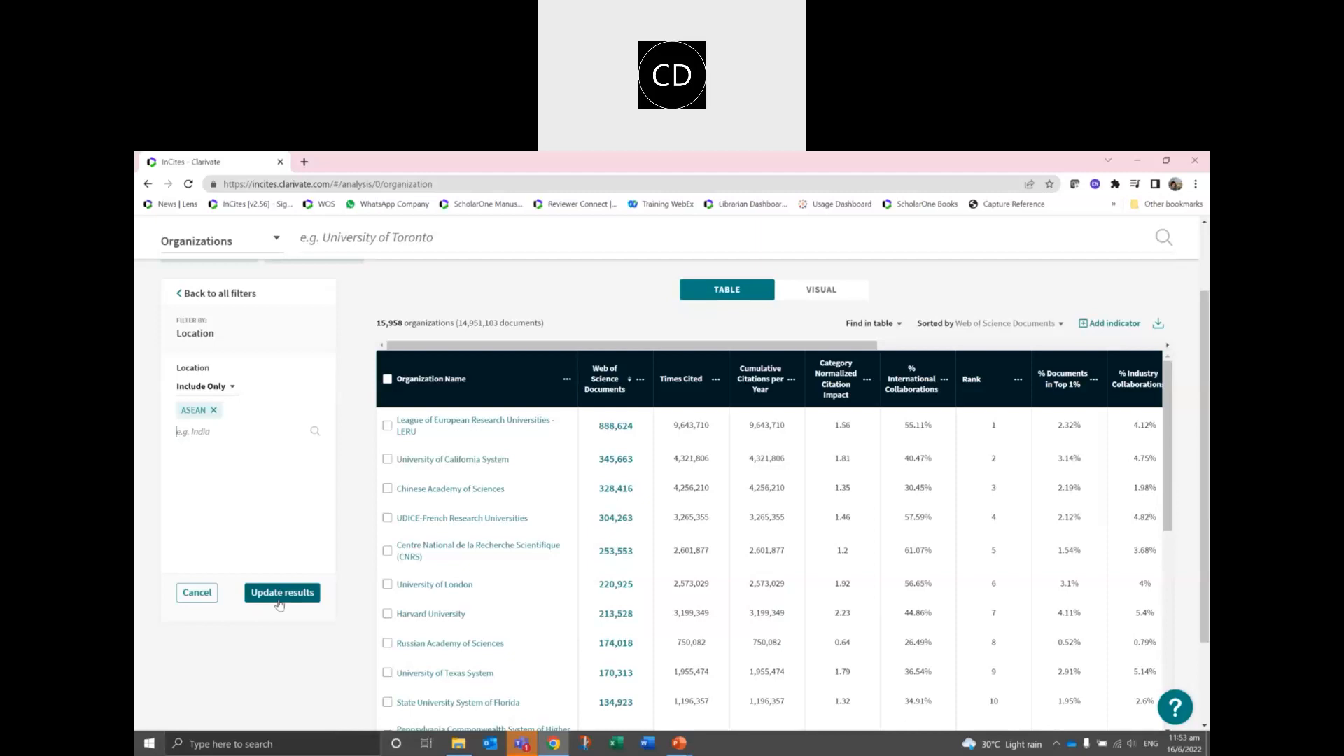
left_click(280, 595)
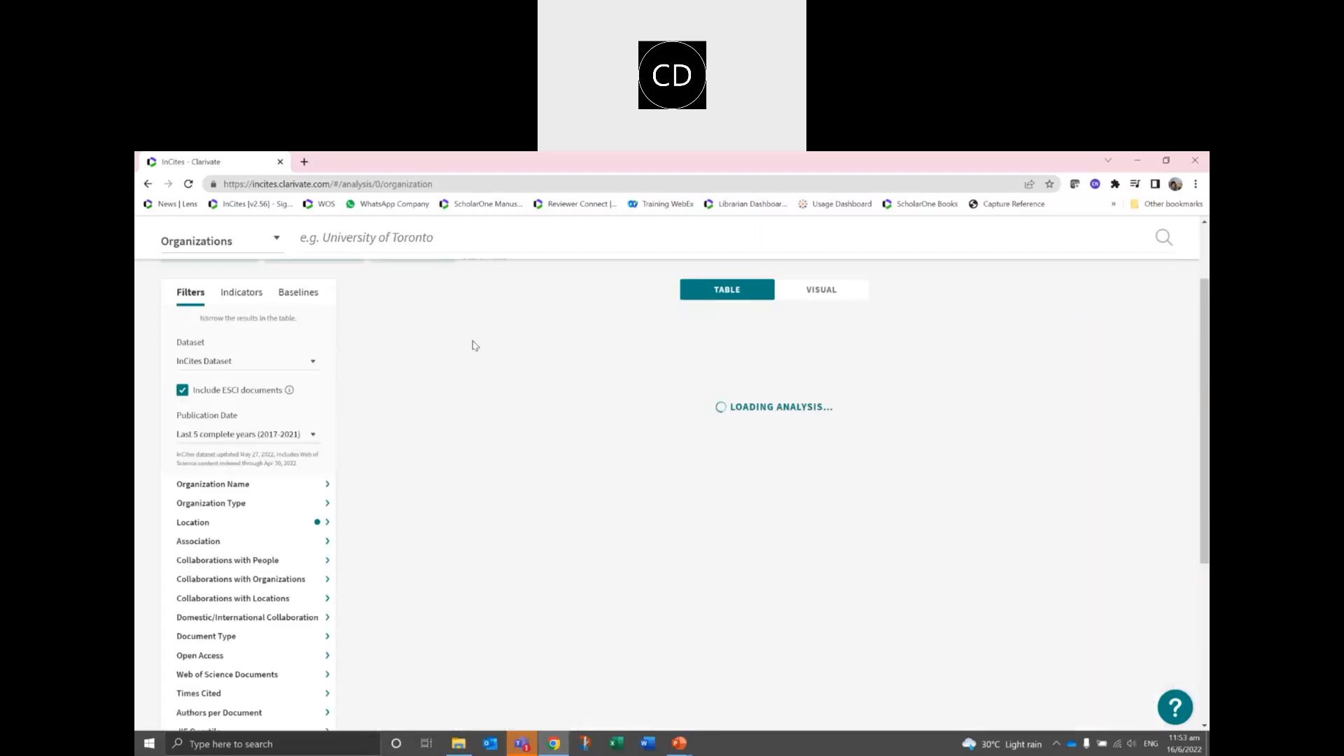
Pin Mahidol University to the top of the ASEAN organizations table.
left_click_drag(396, 323, 376, 323)
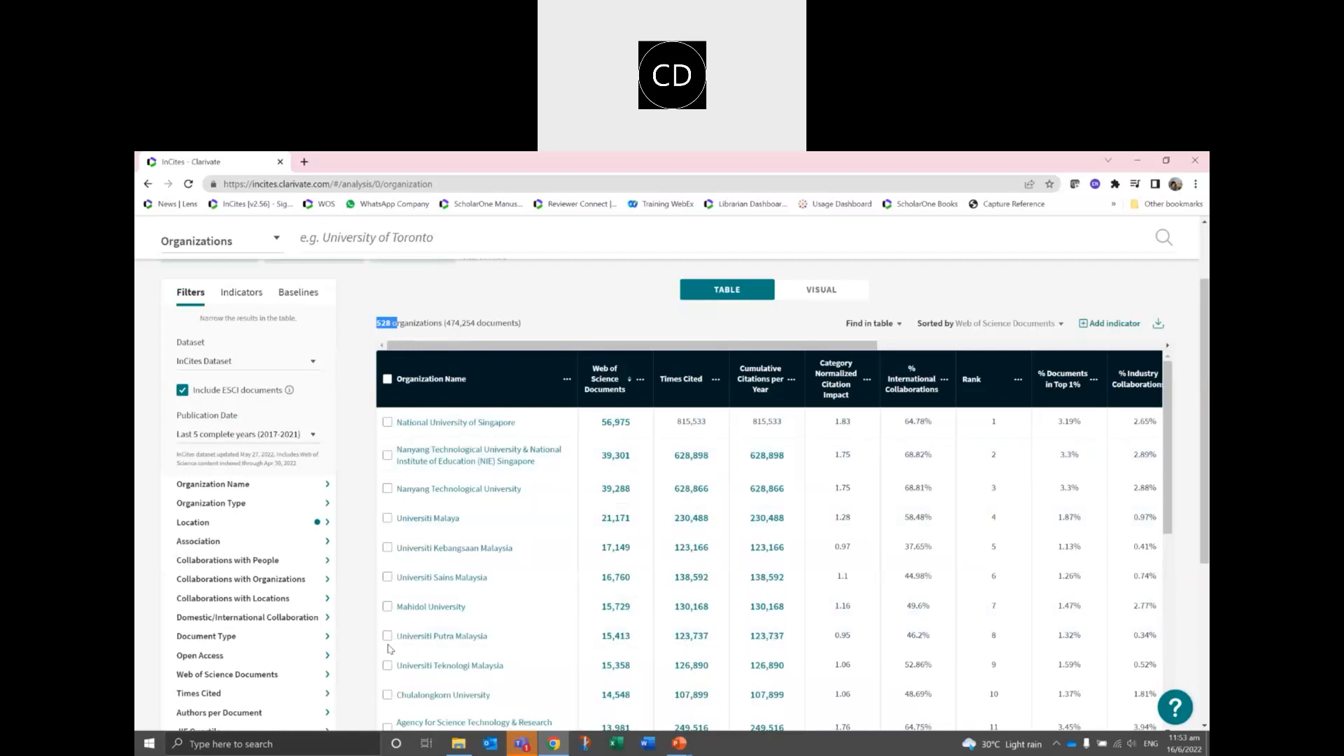
left_click(387, 606)
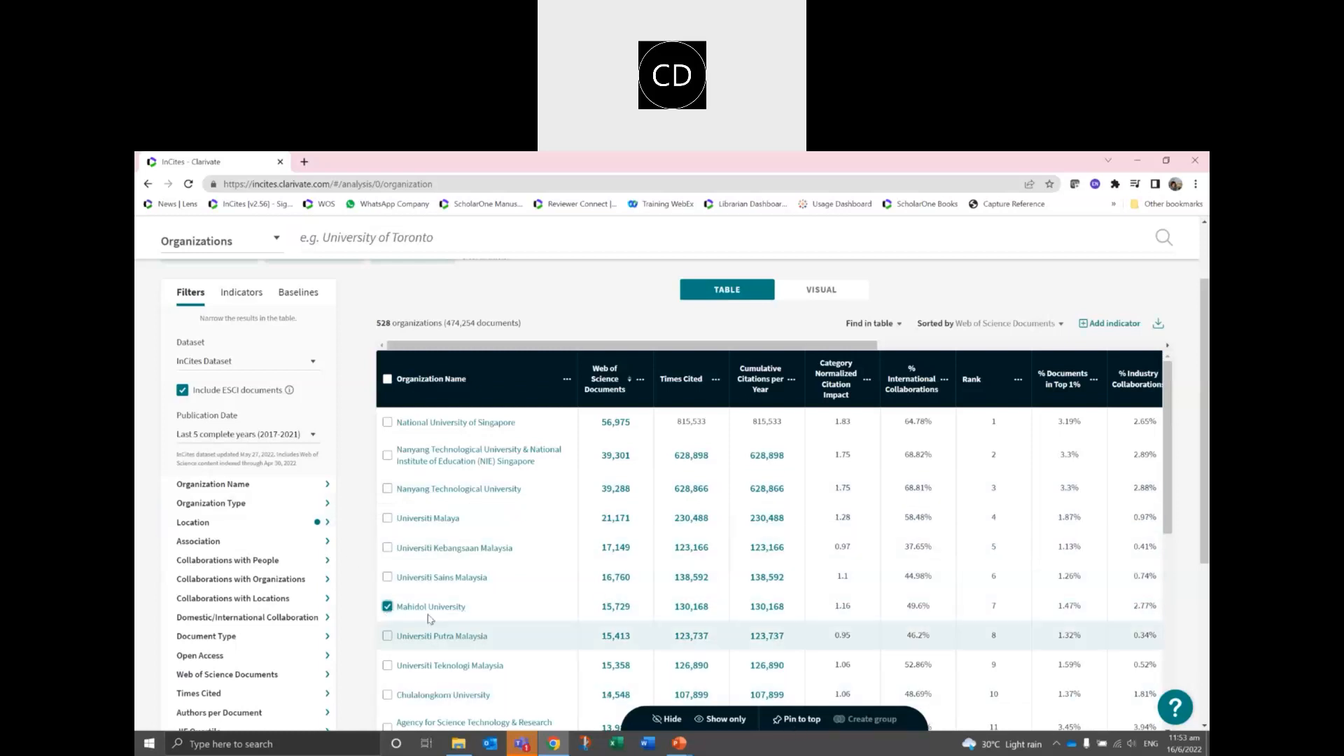
left_click(801, 720)
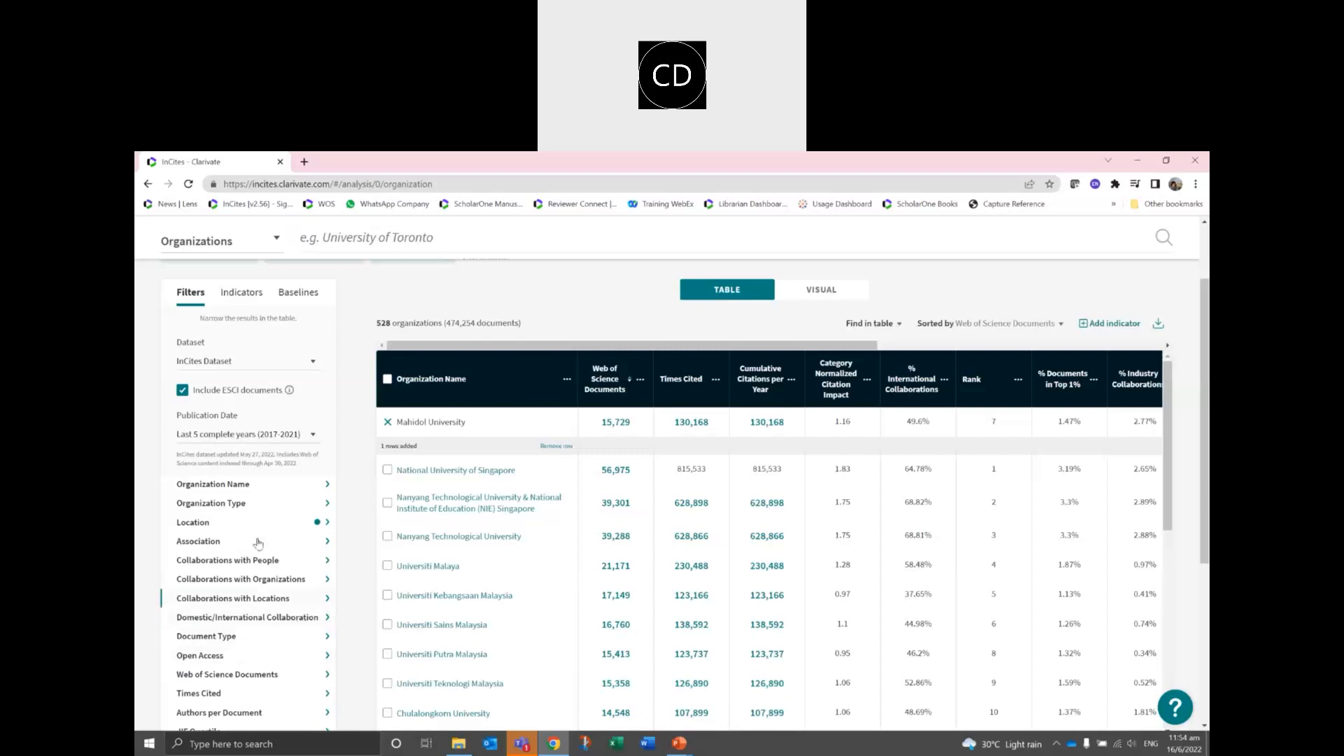
Open the Research Area filter and look through the research areas of the Web of Science schema.
scroll(257, 607, "down", 2)
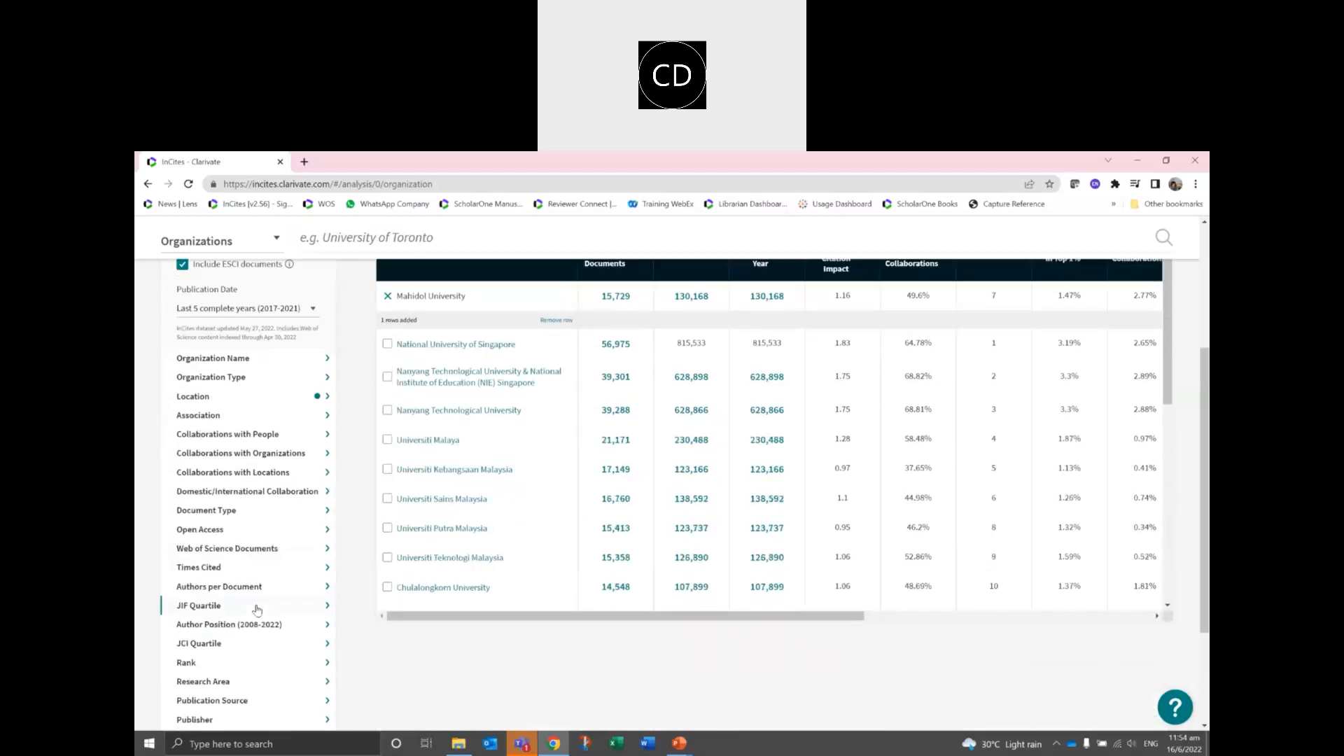
left_click(231, 684)
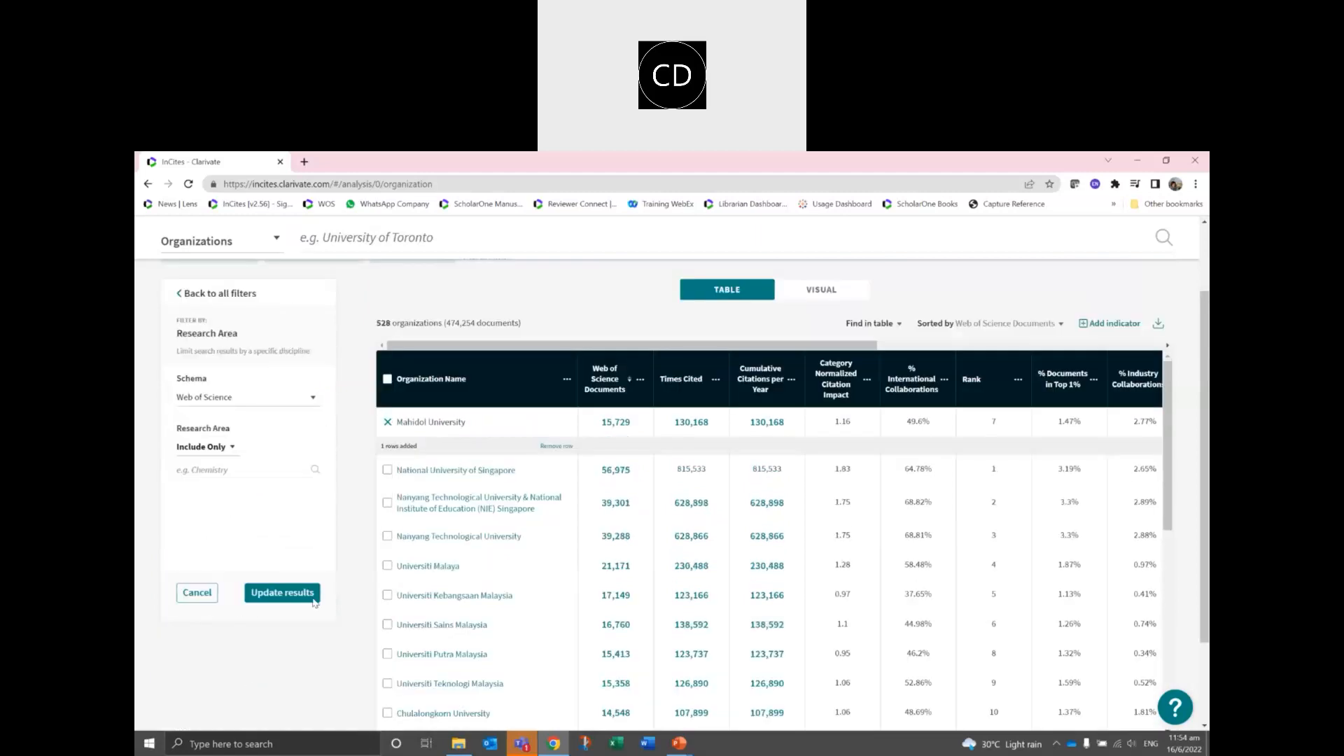
left_click(270, 474)
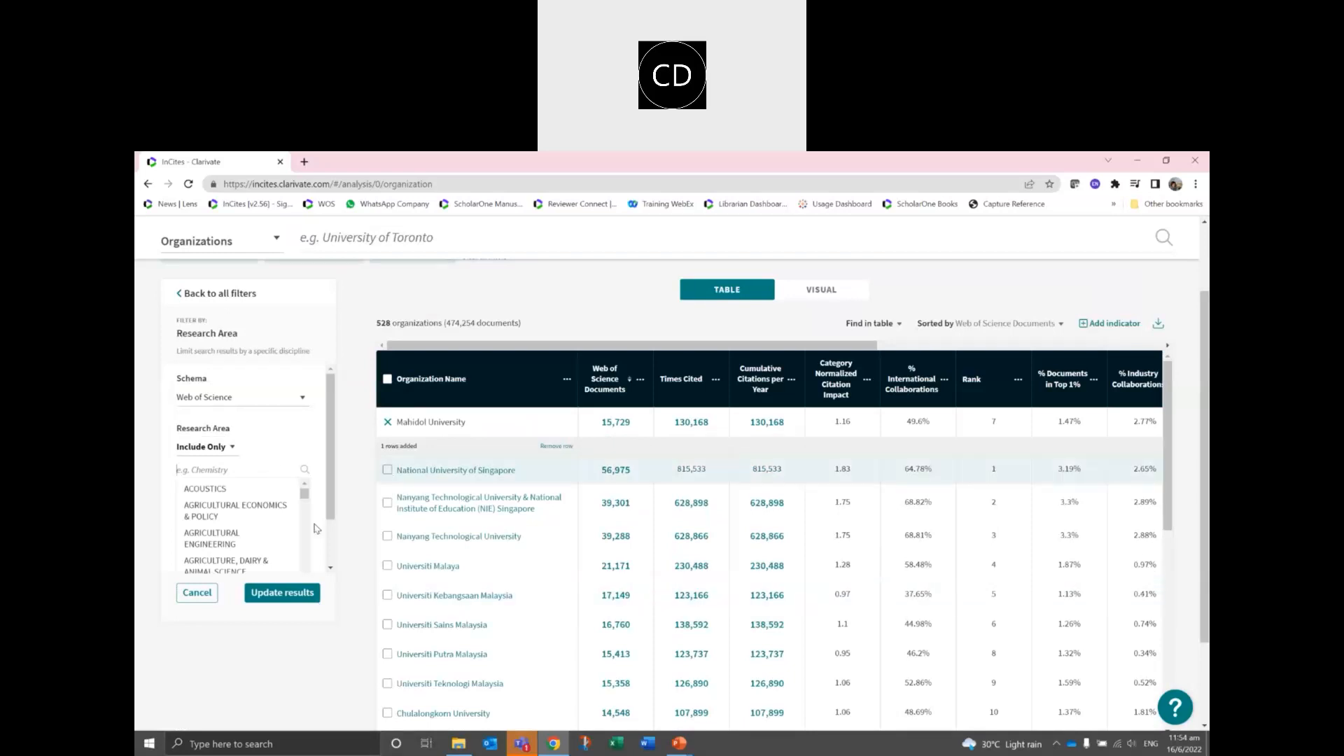
scroll(244, 518, "down", 3)
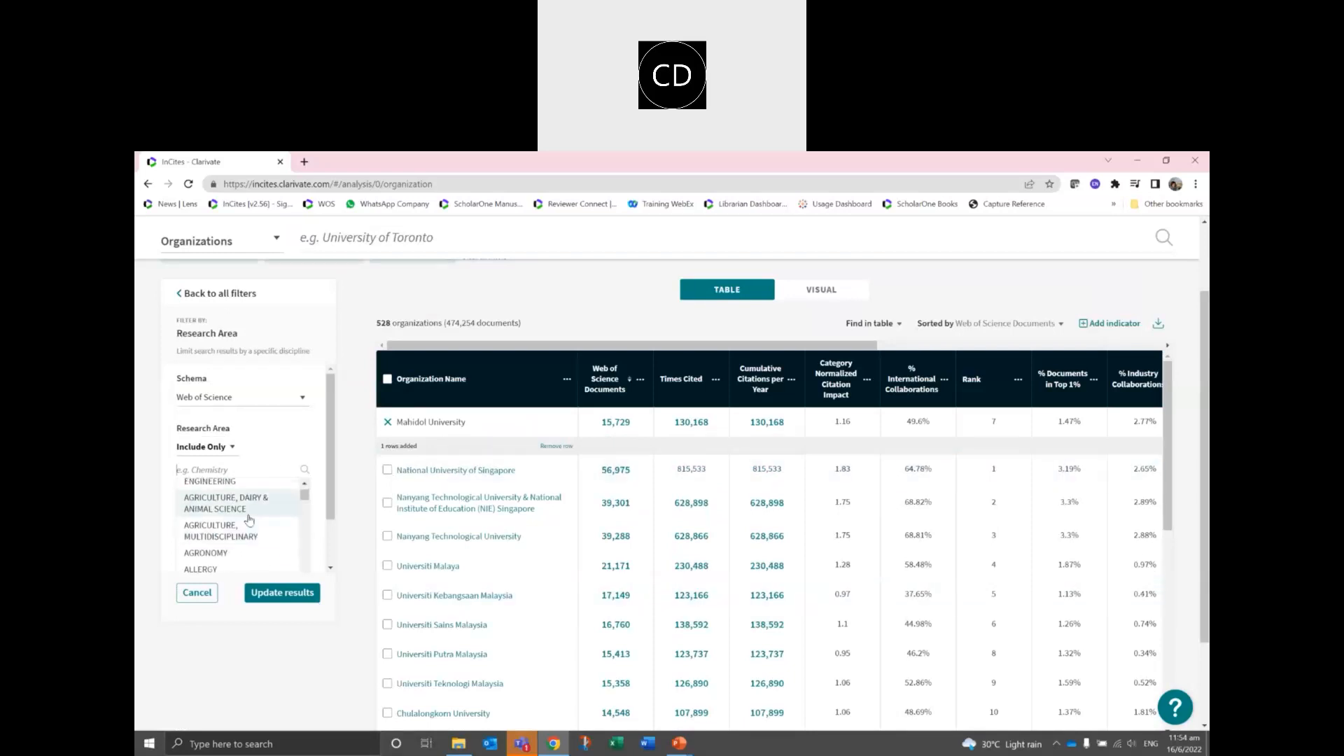
scroll(244, 515, "down", 4)
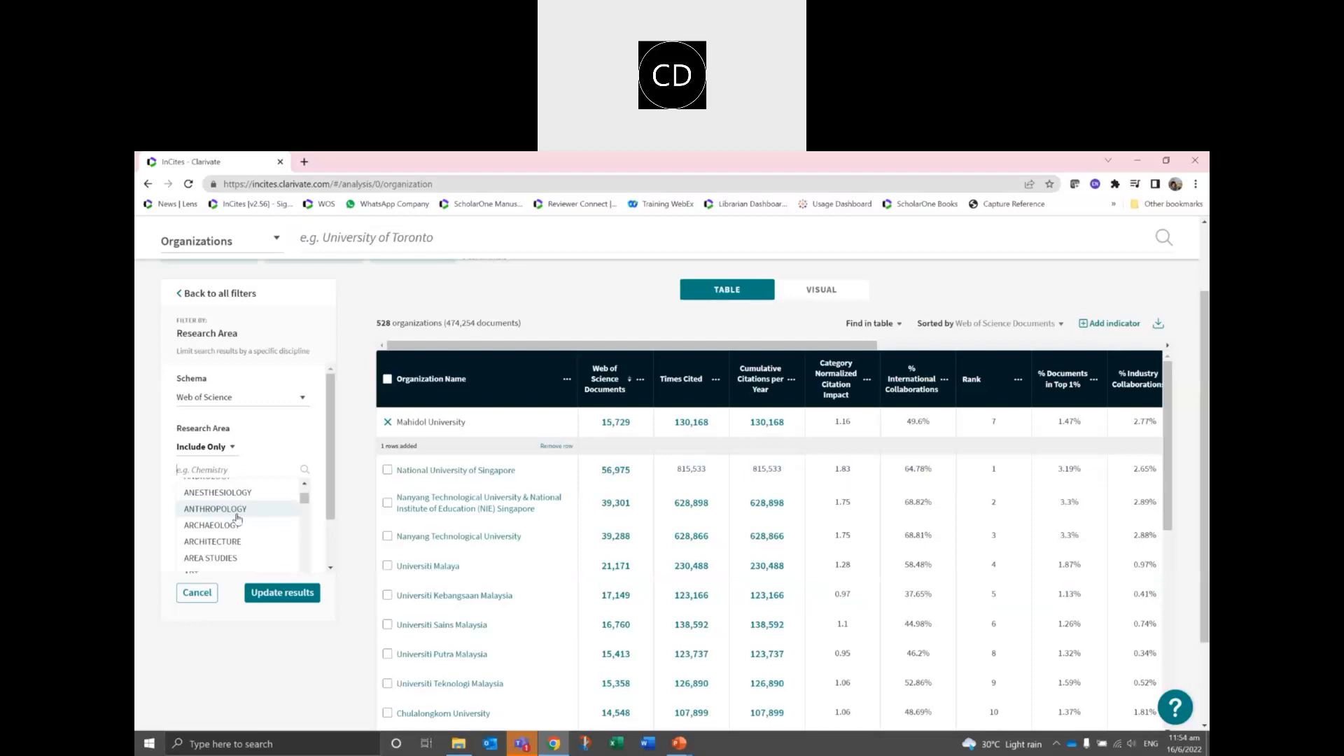
scroll(235, 525, "down", 1)
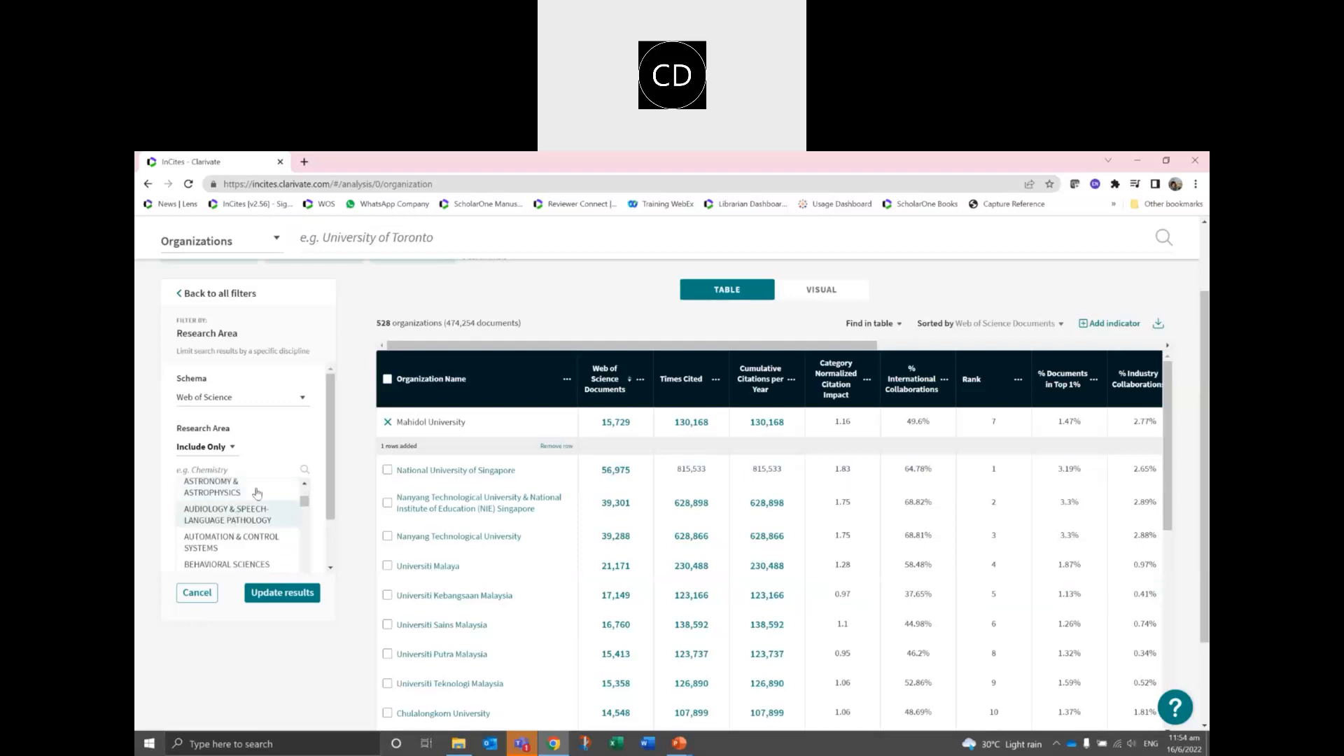
scroll(248, 521, "down", 1)
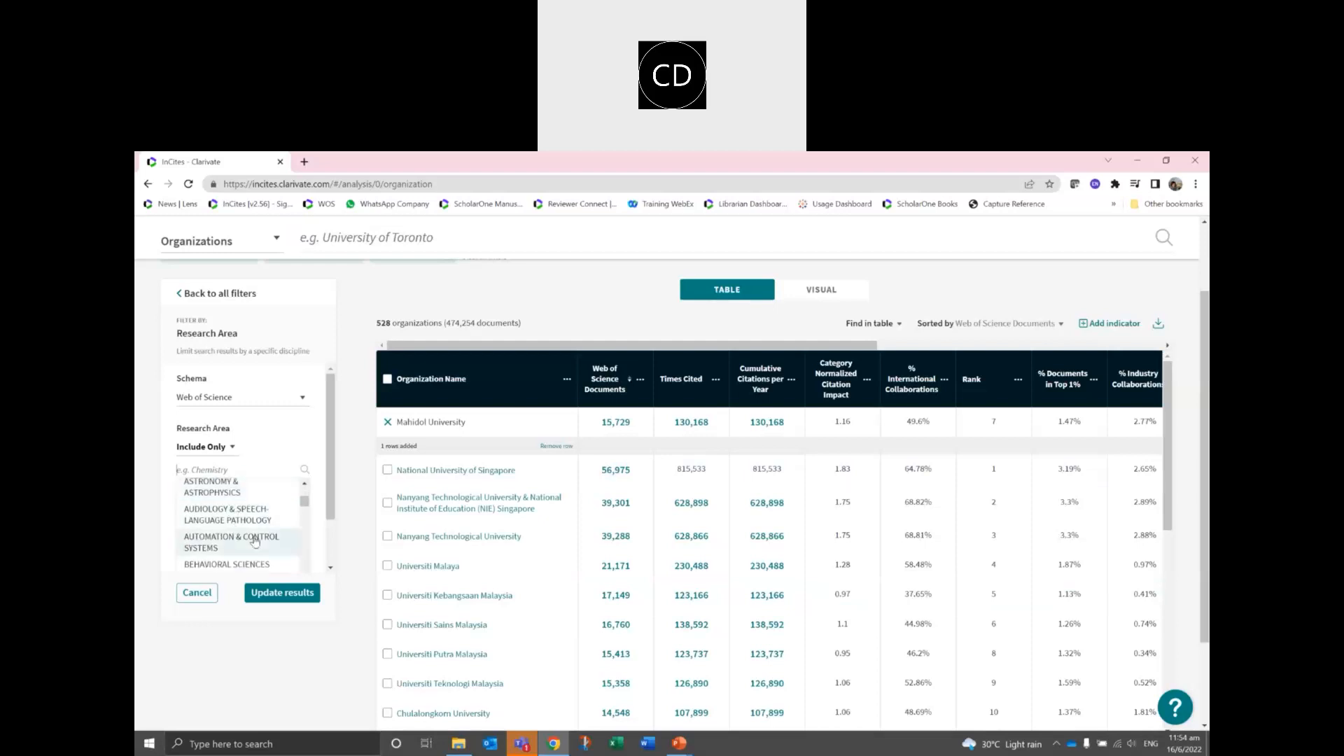
Review the available research area schemas and choose Citation Topics.
left_click(297, 399)
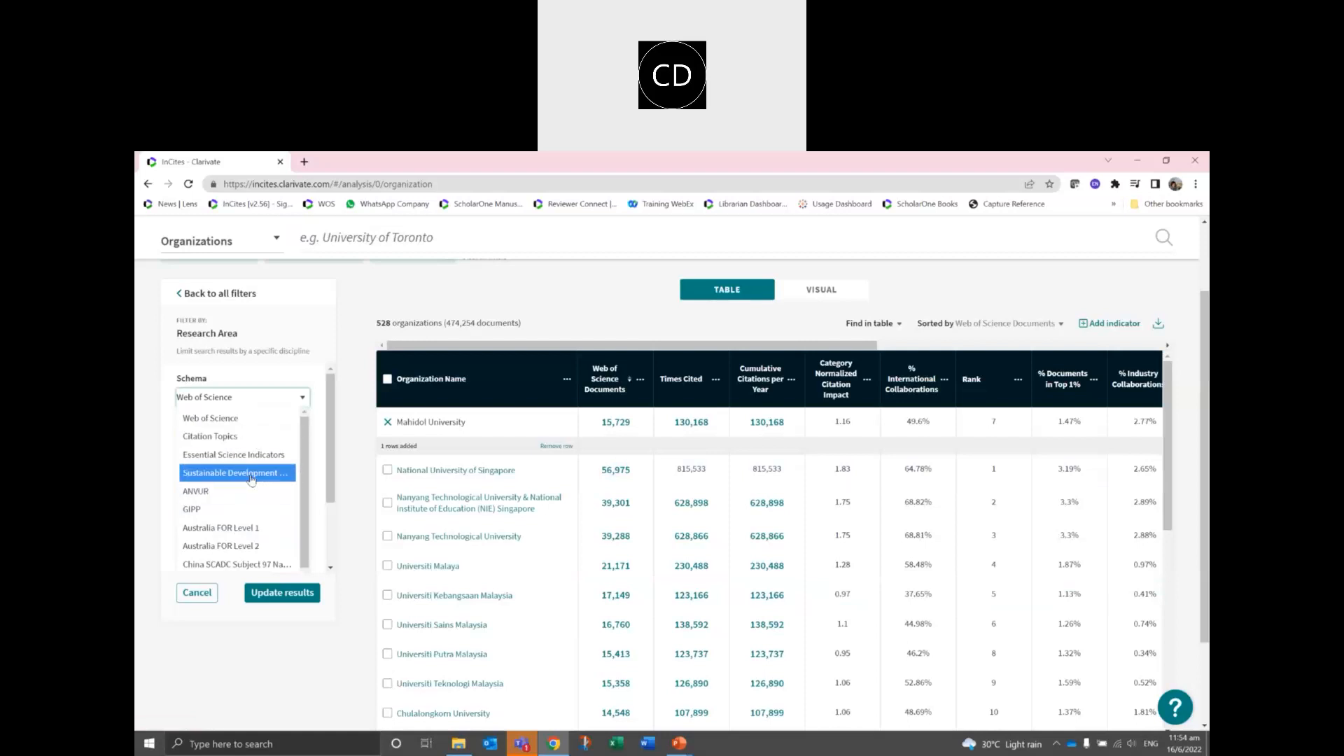
scroll(247, 494, "down", 2)
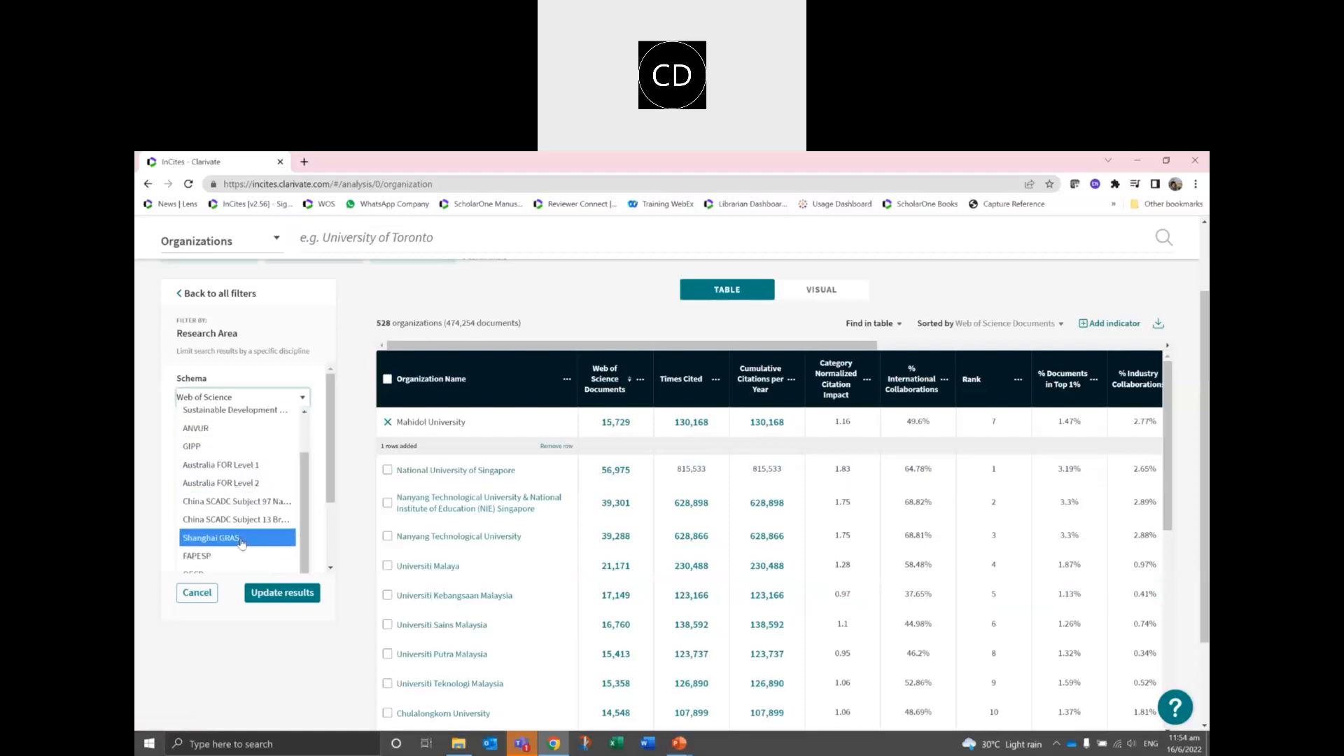
scroll(241, 543, "up", 3)
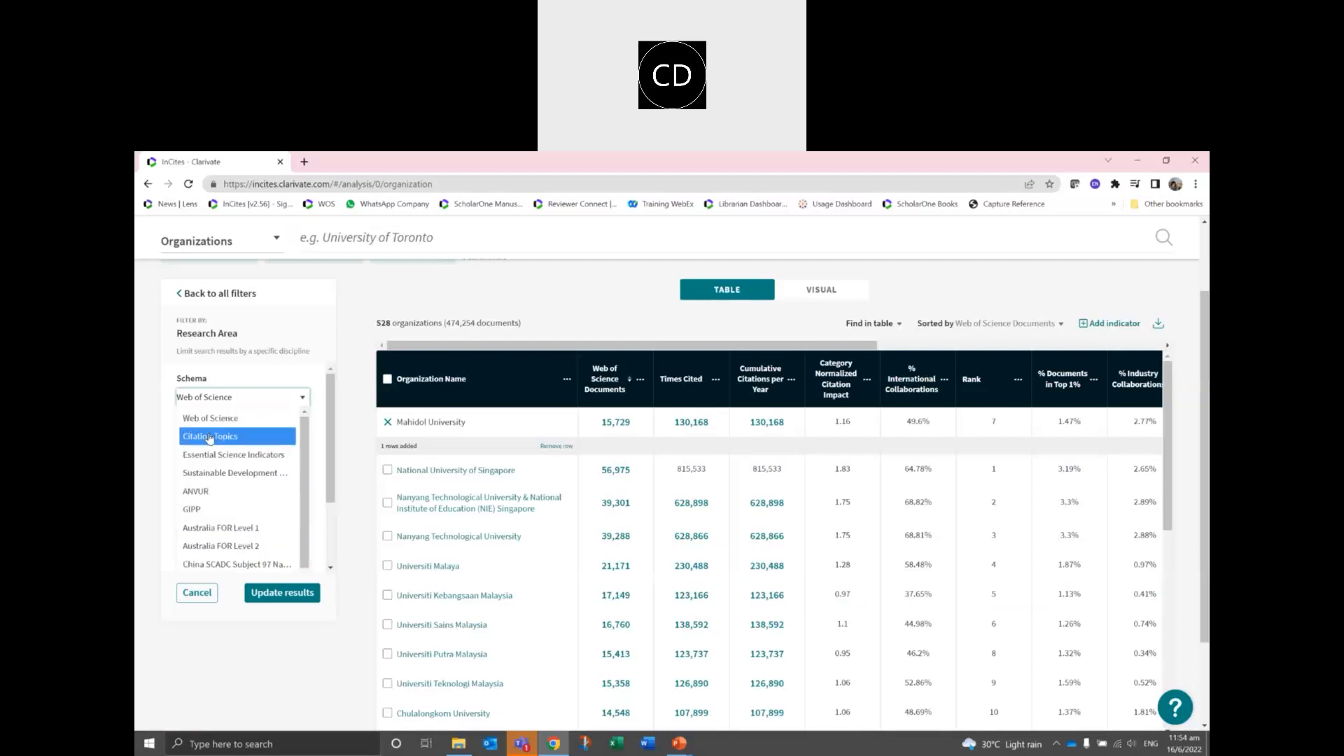
left_click(210, 438)
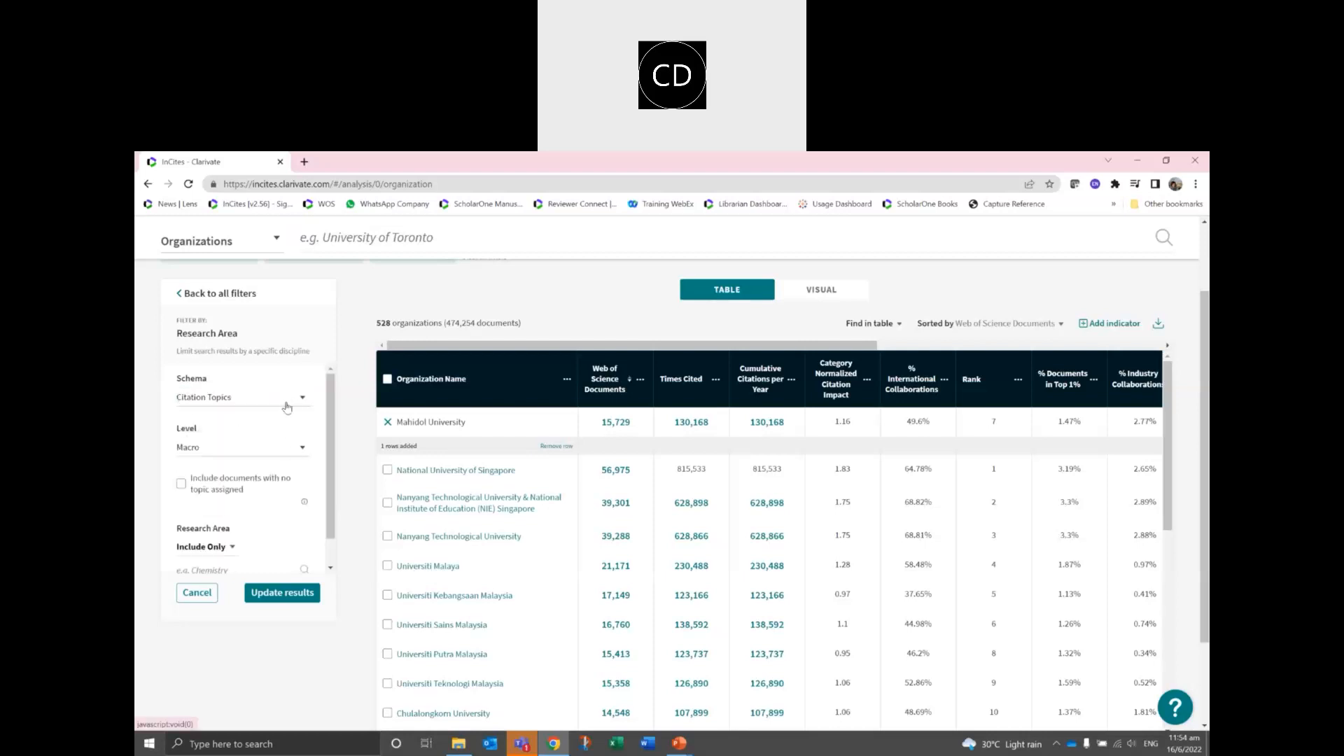
Include only the macro topic 6 Social Sciences, update the results, and examine the table's remaining indicator columns.
scroll(278, 505, "down", 1)
left_click(254, 539)
scroll(231, 515, "down", 3)
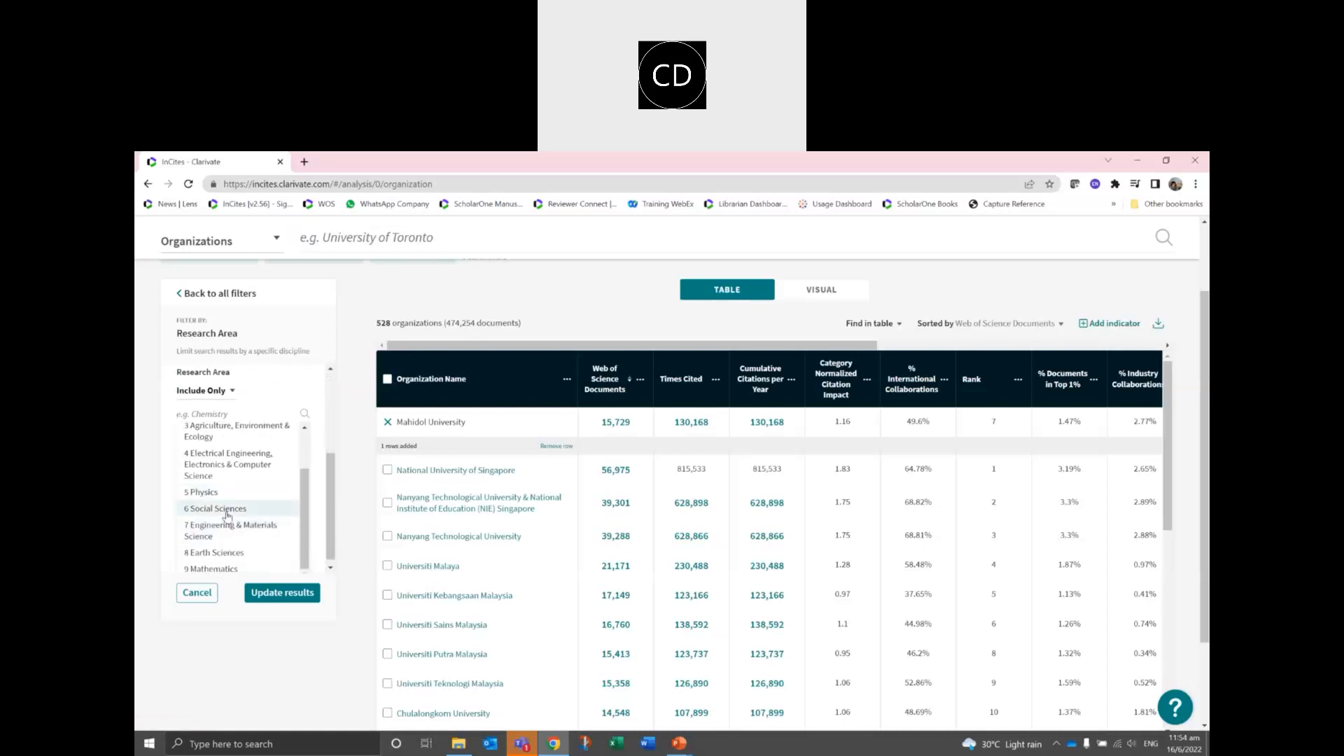
left_click(227, 514)
left_click(282, 594)
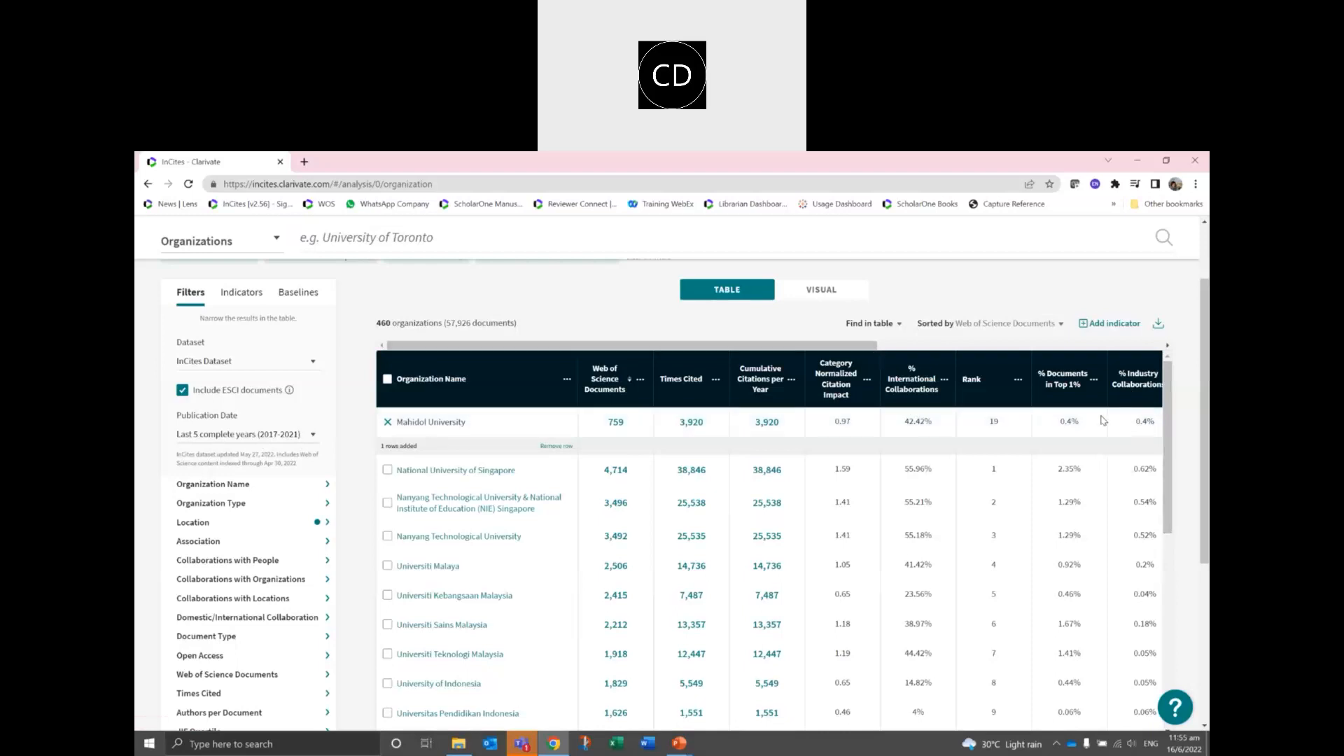
left_click_drag(838, 352, 1122, 354)
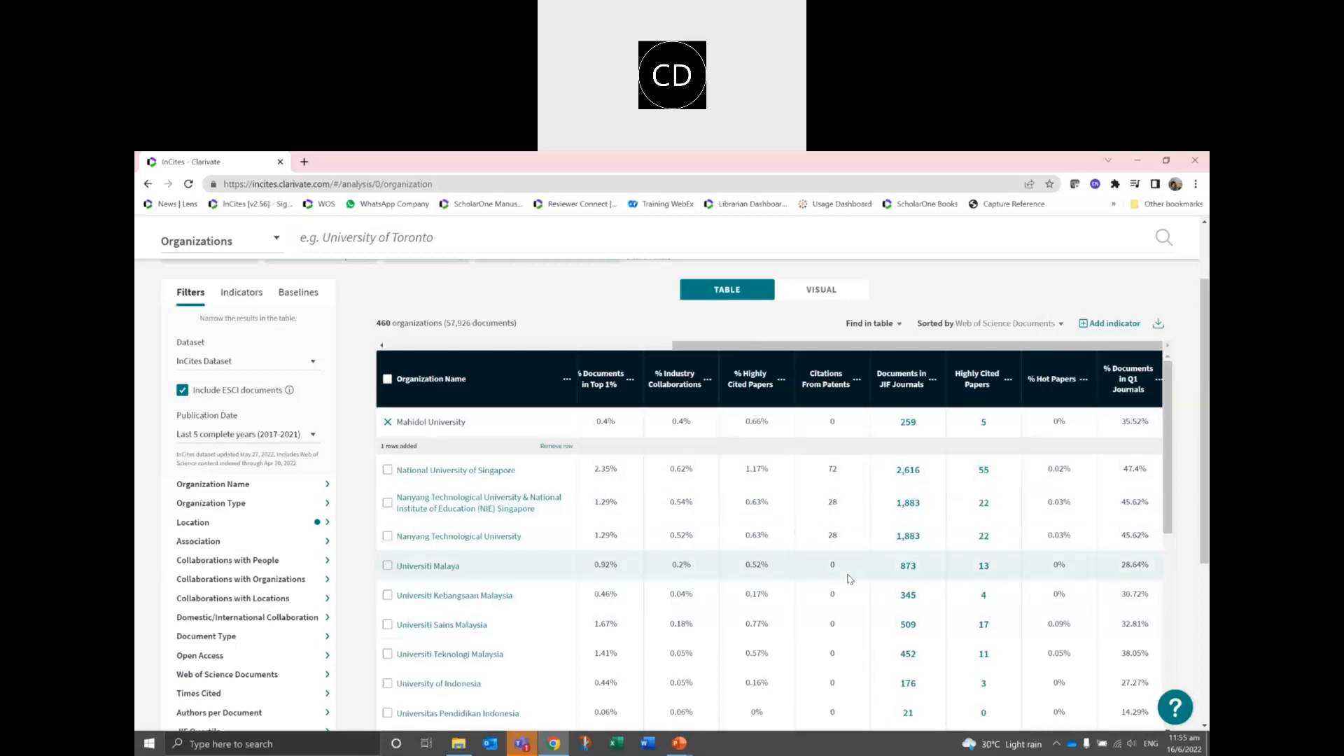
left_click_drag(812, 346, 516, 350)
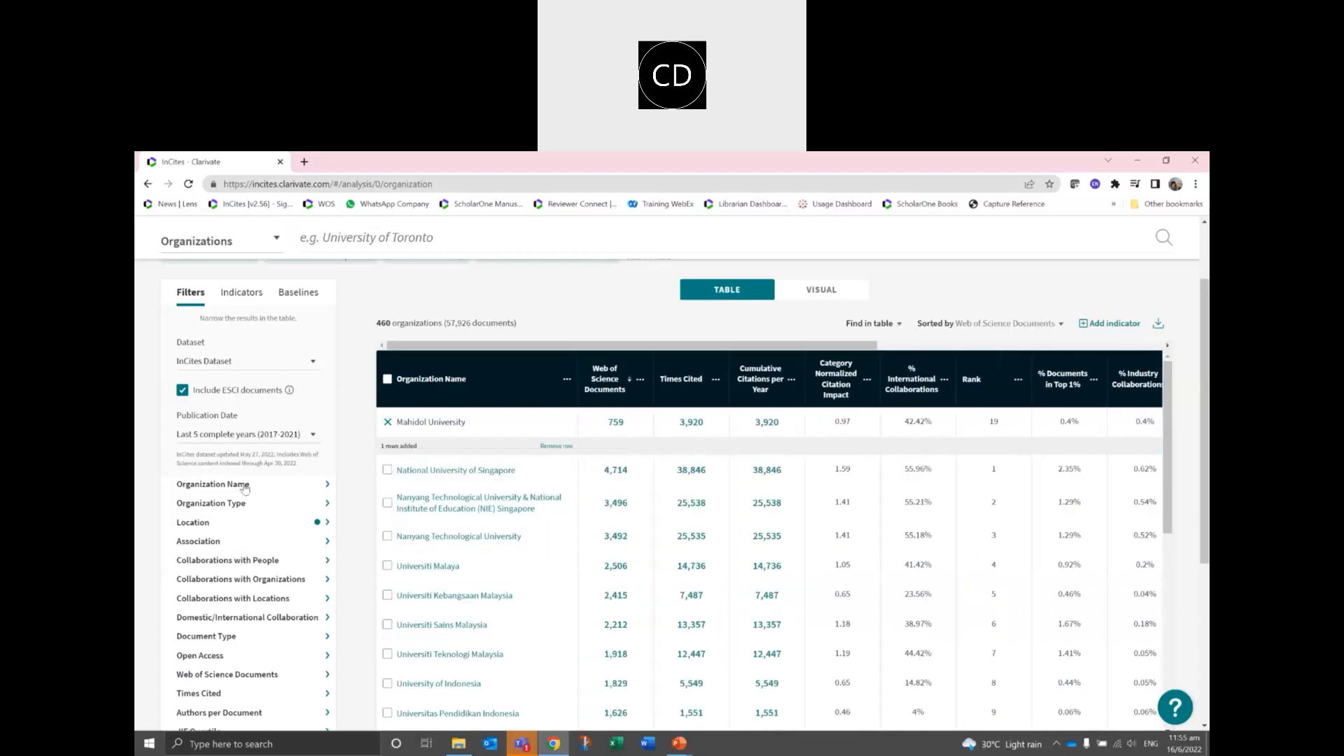
Reopen the Research Area filter and set the Citation Topics level to Meso.
scroll(318, 507, "down", 2)
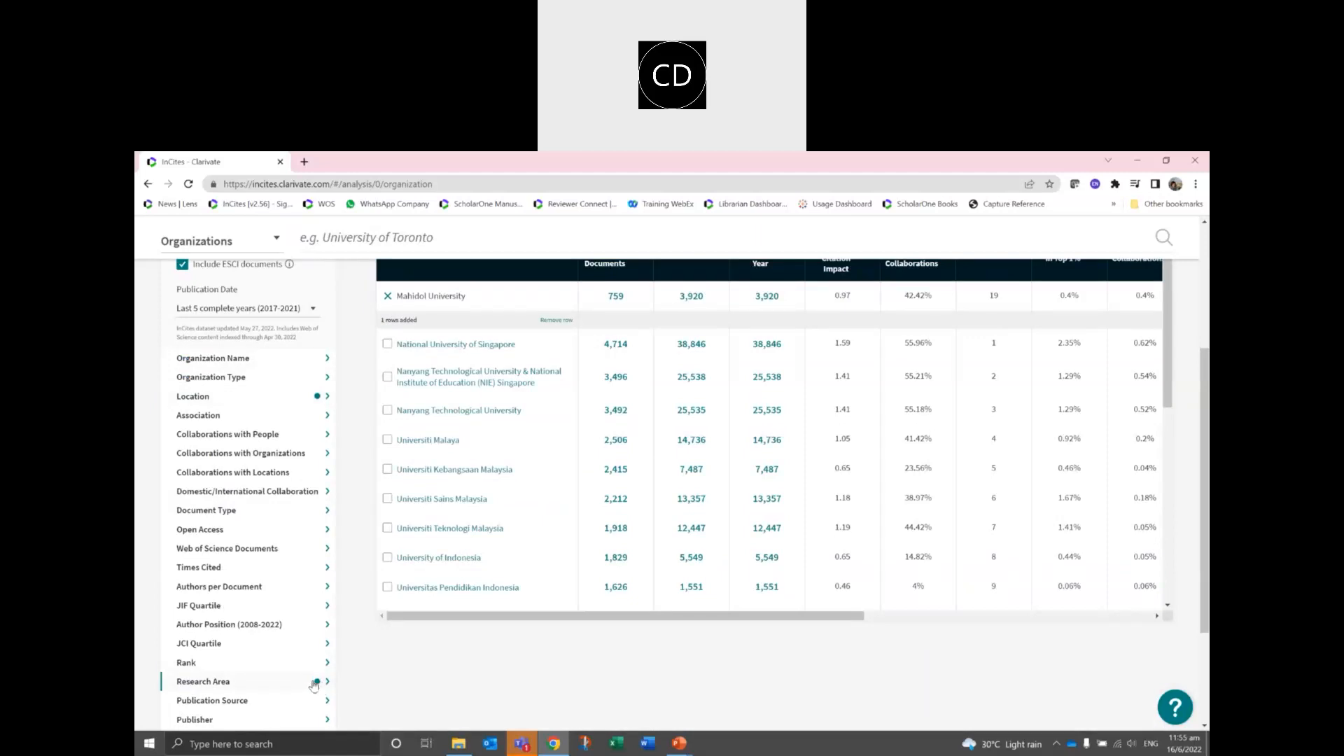
left_click(311, 682)
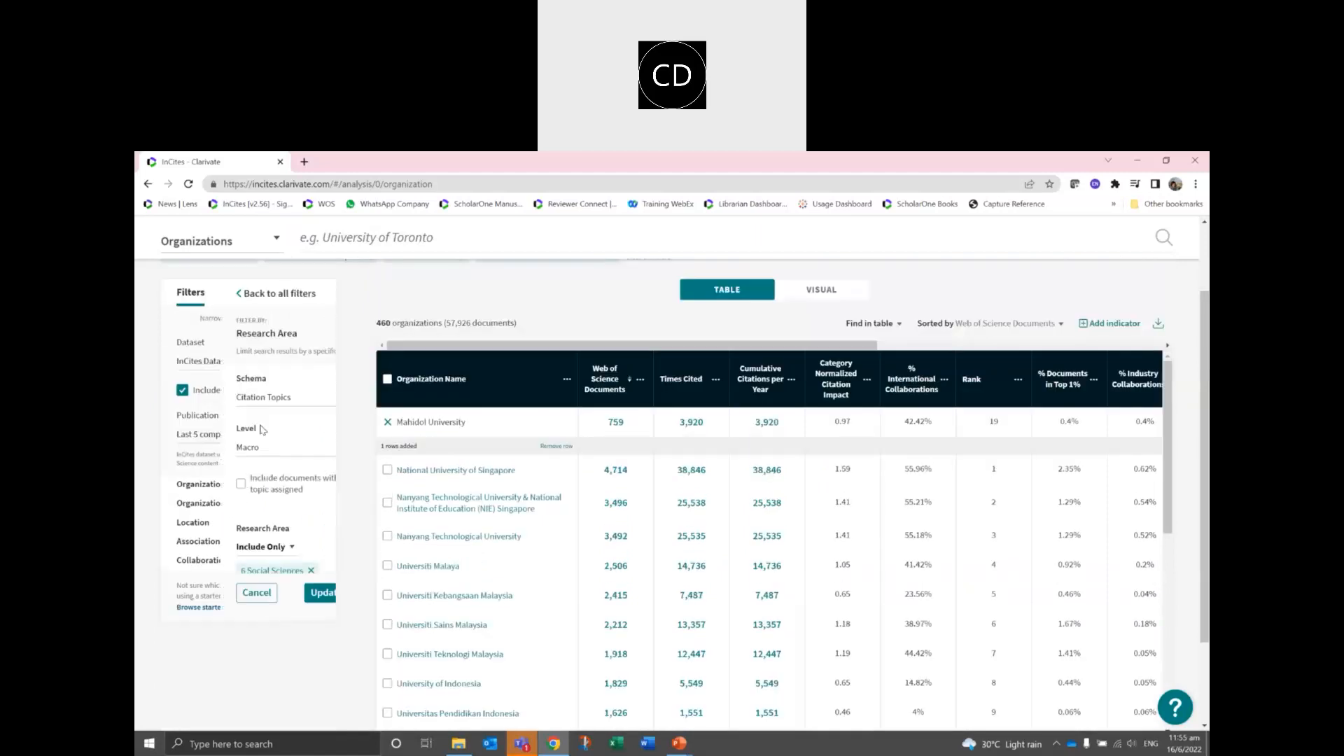
left_click(299, 444)
left_click(236, 486)
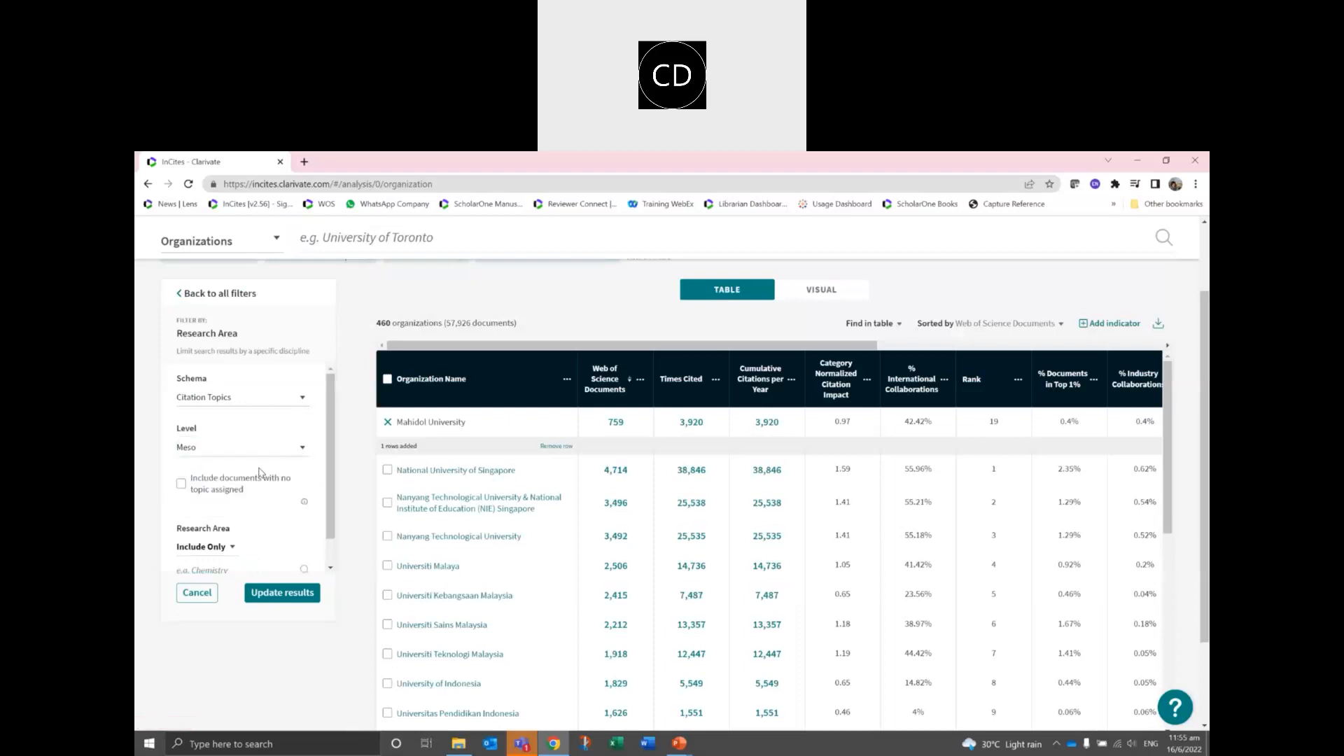
Browse the meso-level research areas, search them for "infect", and clear the search.
left_click(243, 539)
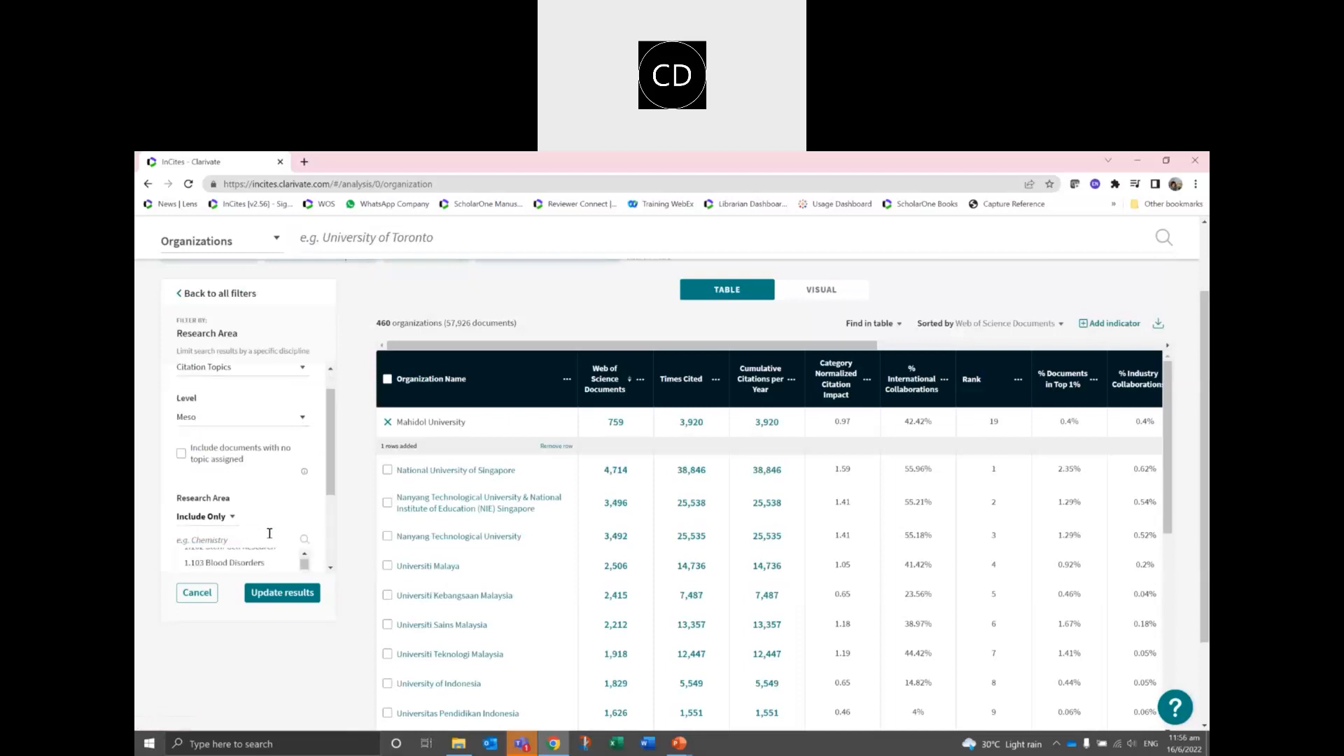
scroll(270, 533, "down", 2)
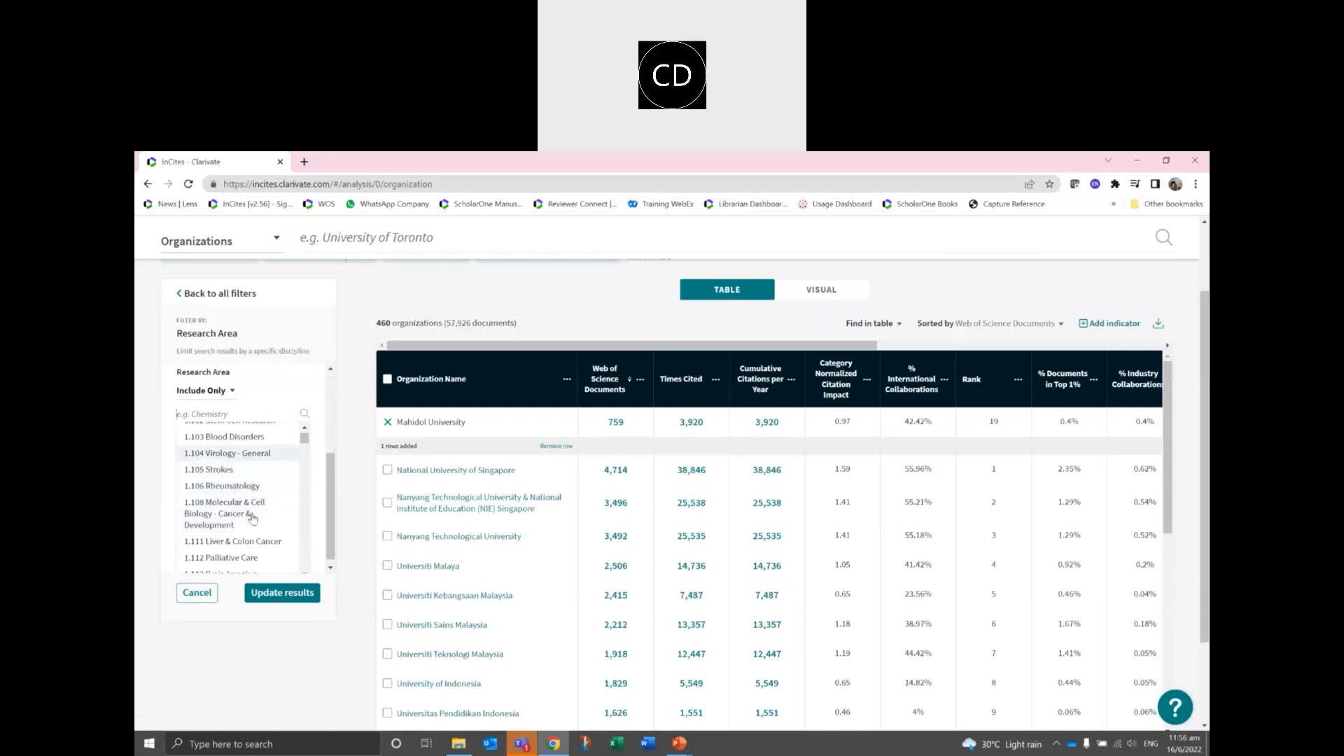
scroll(262, 499, "up", 1)
type("infect")
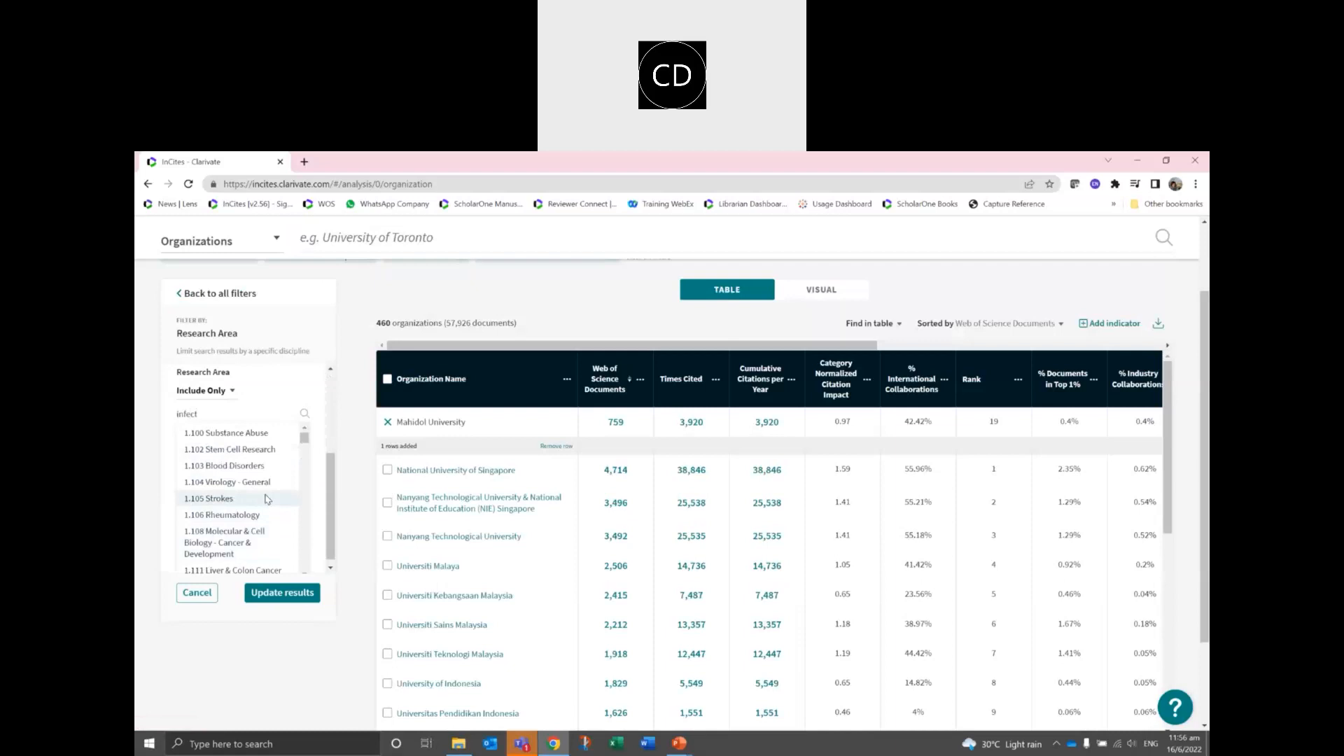
scroll(273, 496, "down", 2)
scroll(273, 496, "down", 1)
scroll(253, 441, "down", 1)
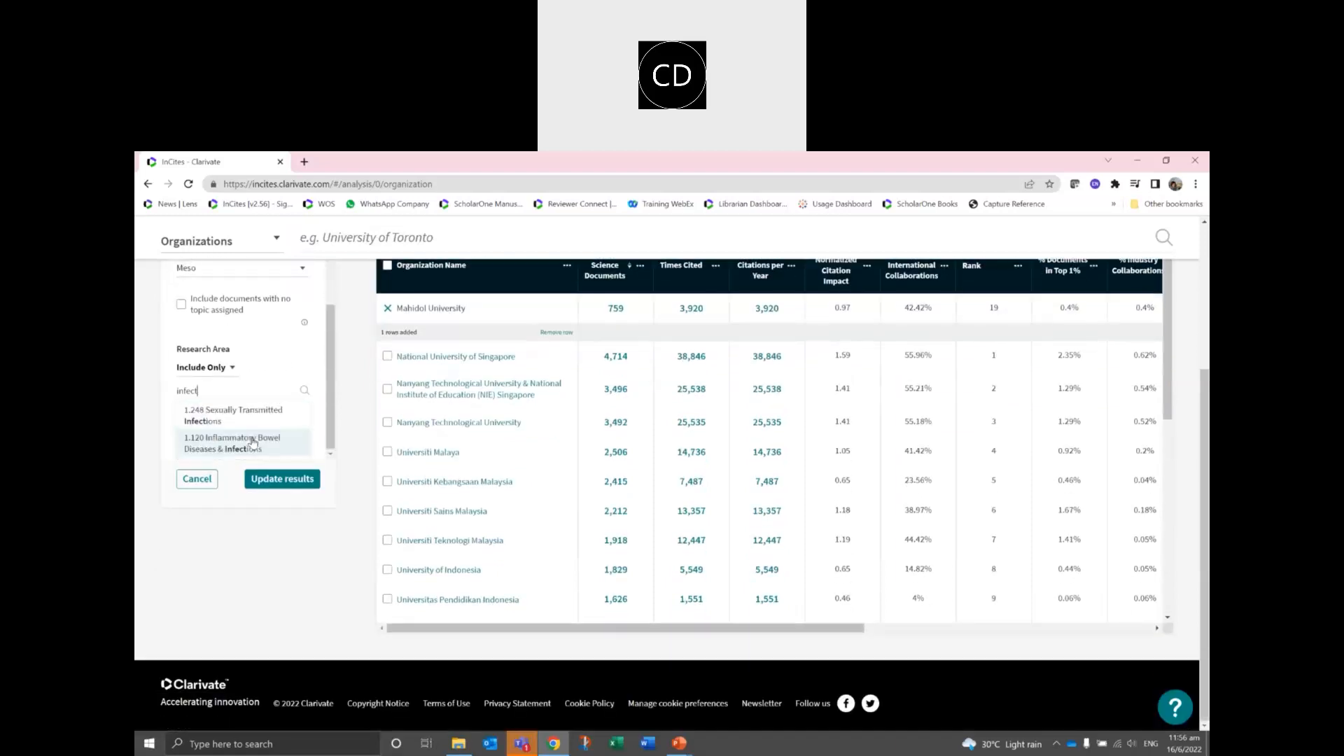
key("BackSpace")
key("BackSpace")
key("BackSpace")
key("BackSpace")
key("BackSpace")
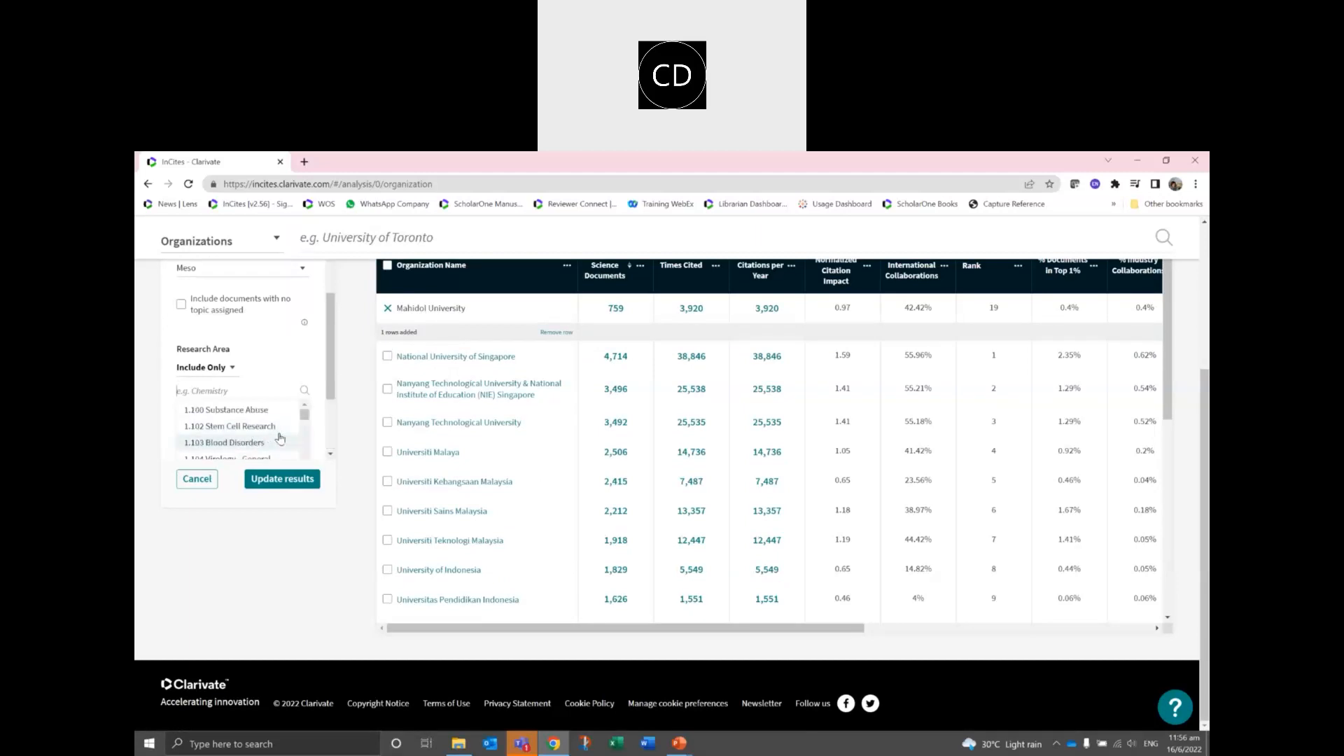
Filter the organizations to the meso topic 1.106 Rheumatology and move the Rank column directly after Organization Name.
scroll(280, 437, "down", 1)
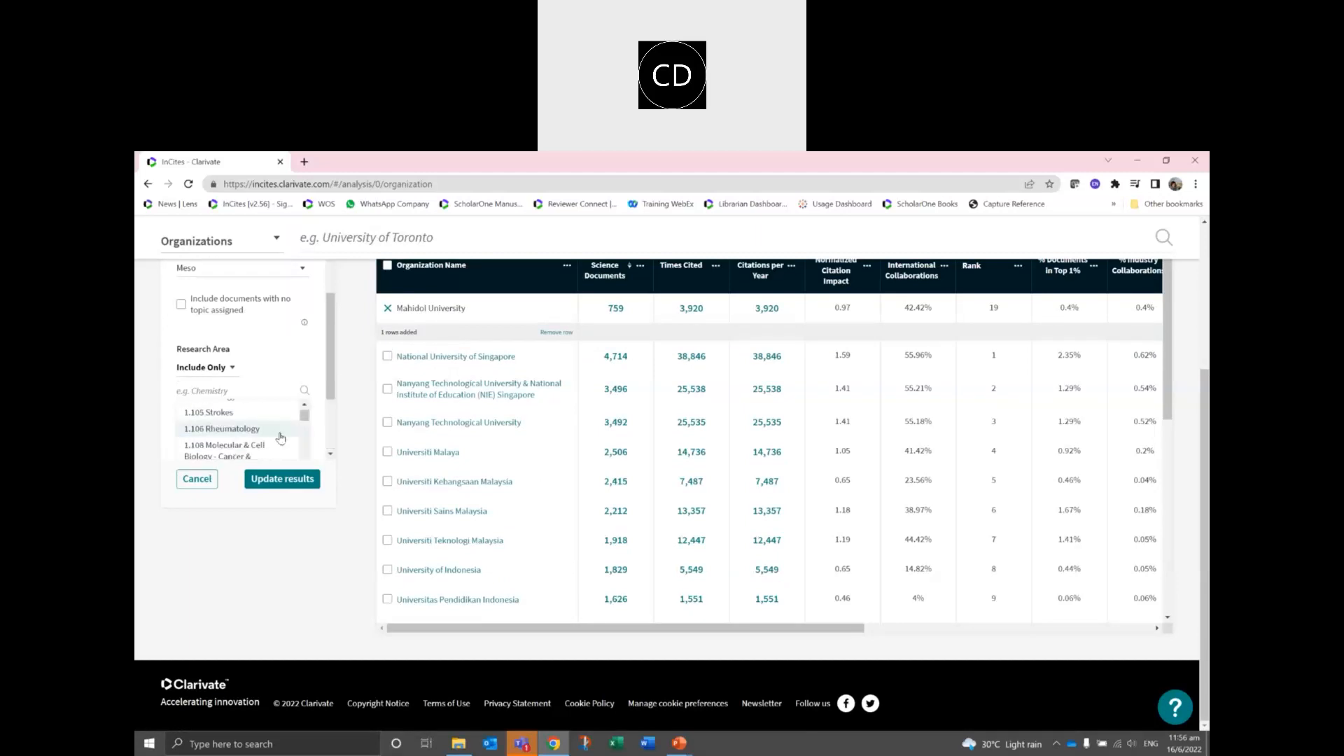
left_click(239, 436)
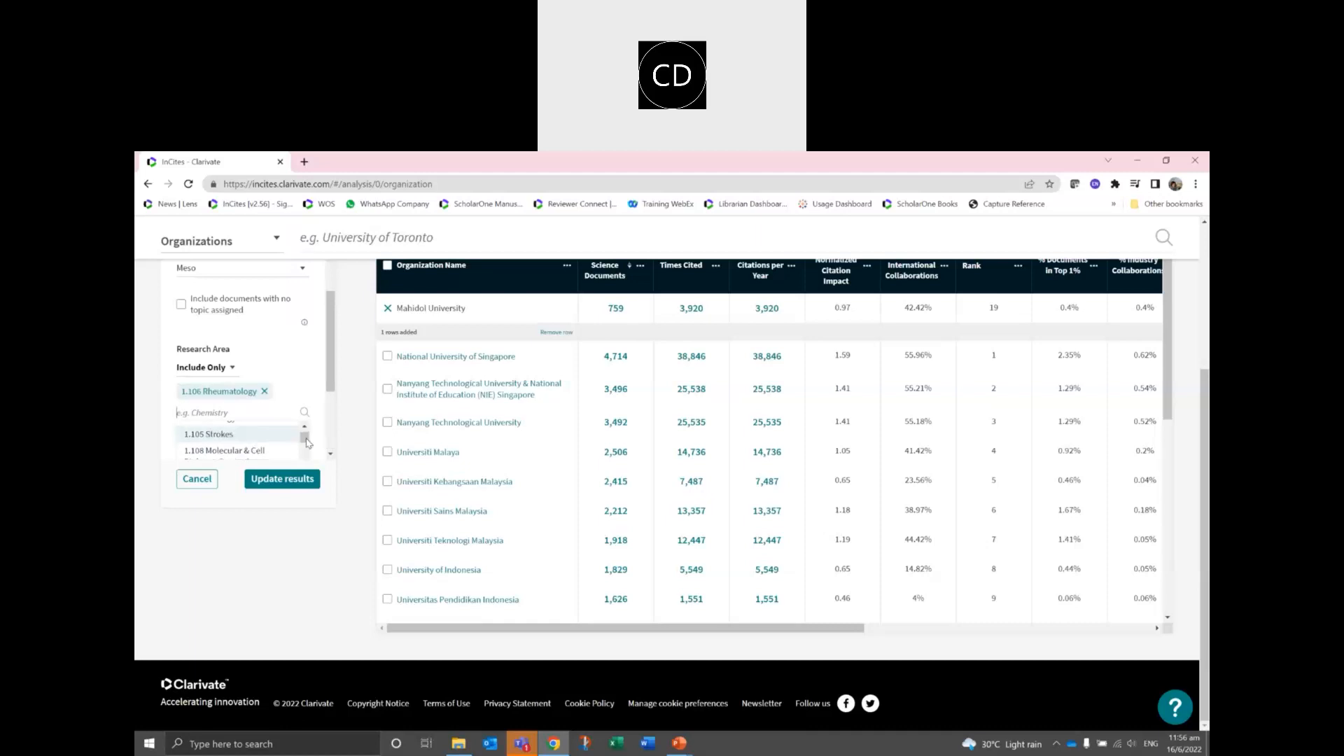
left_click(292, 486)
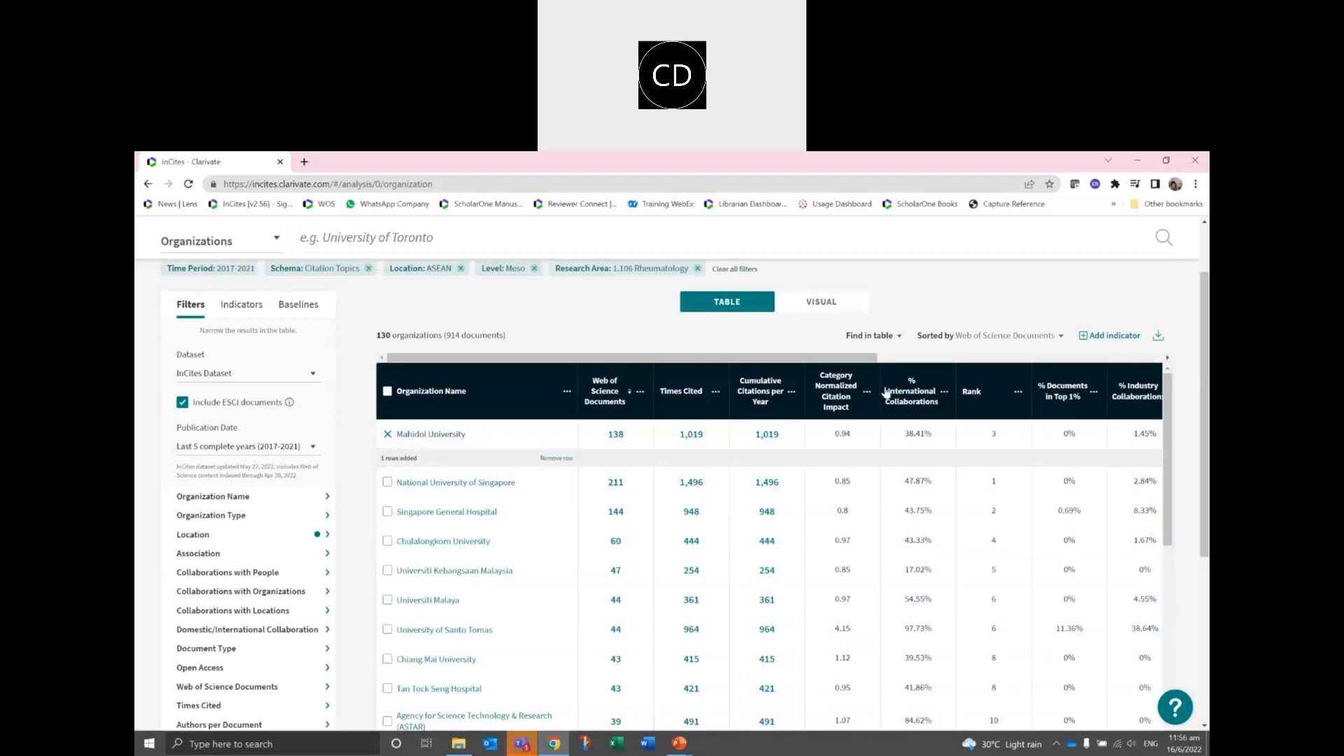
left_click_drag(978, 396, 592, 395)
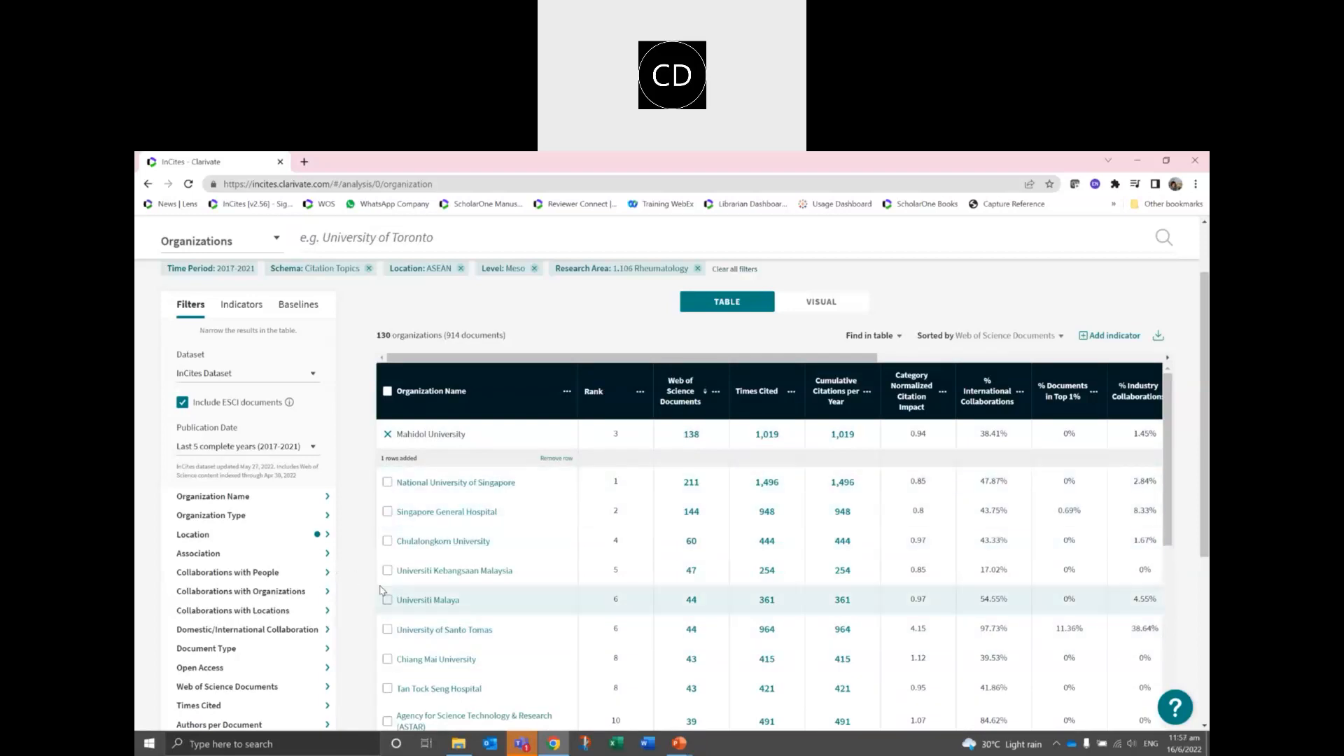
Review the options of the Domestic/International Collaboration filter and return to all filters without applying one.
scroll(365, 597, "down", 1)
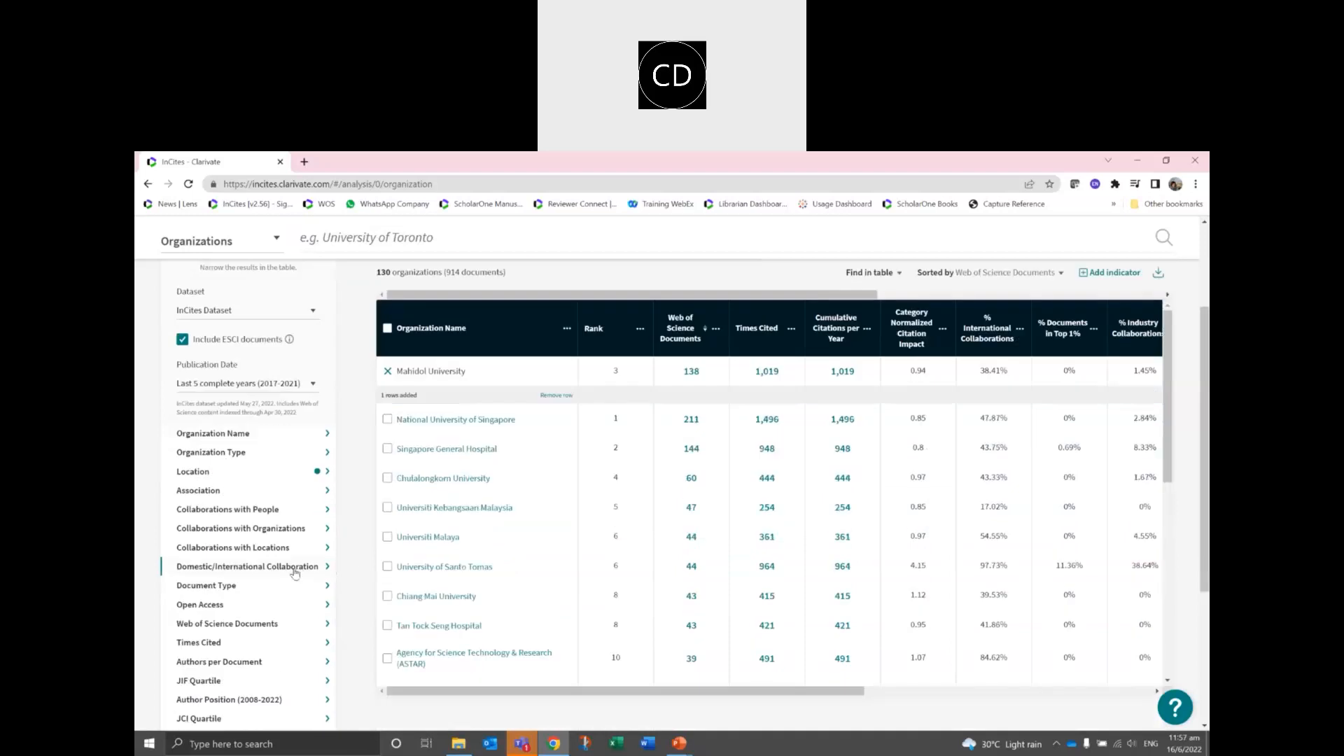
left_click(223, 567)
left_click(245, 407)
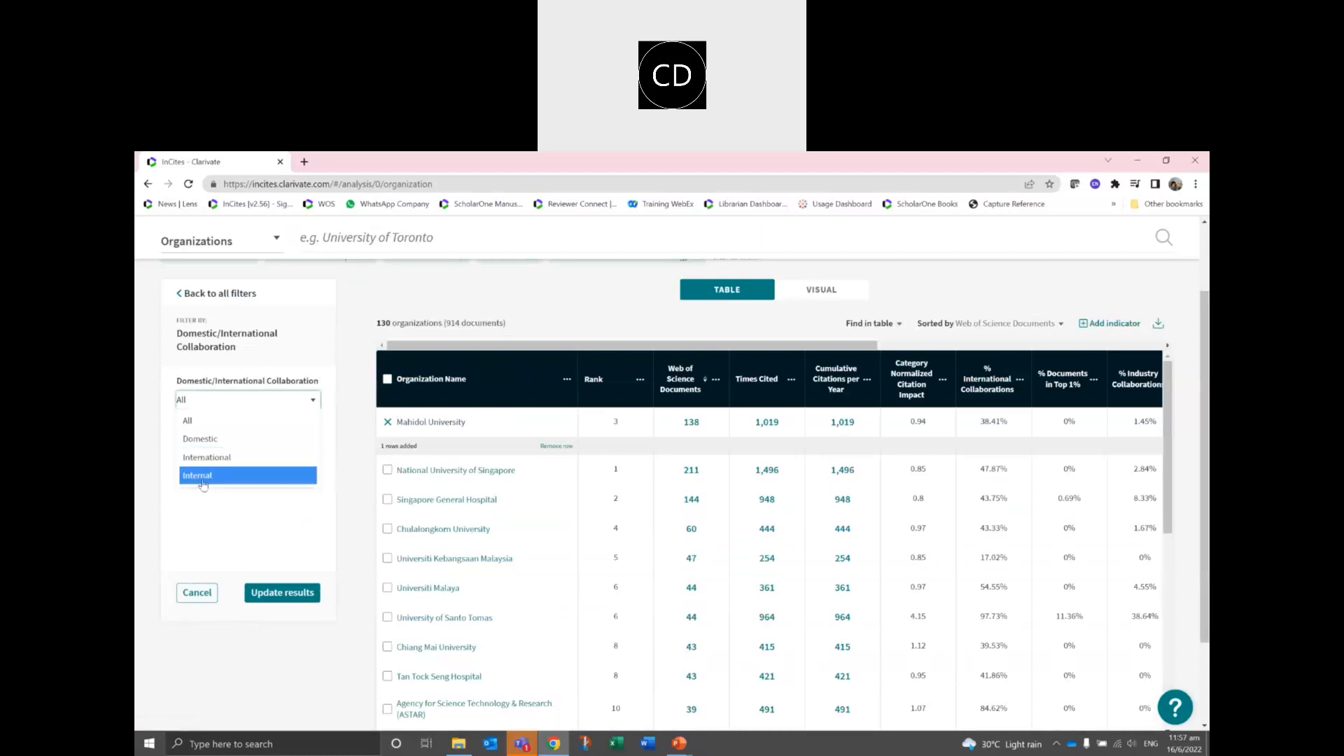
left_click(217, 293)
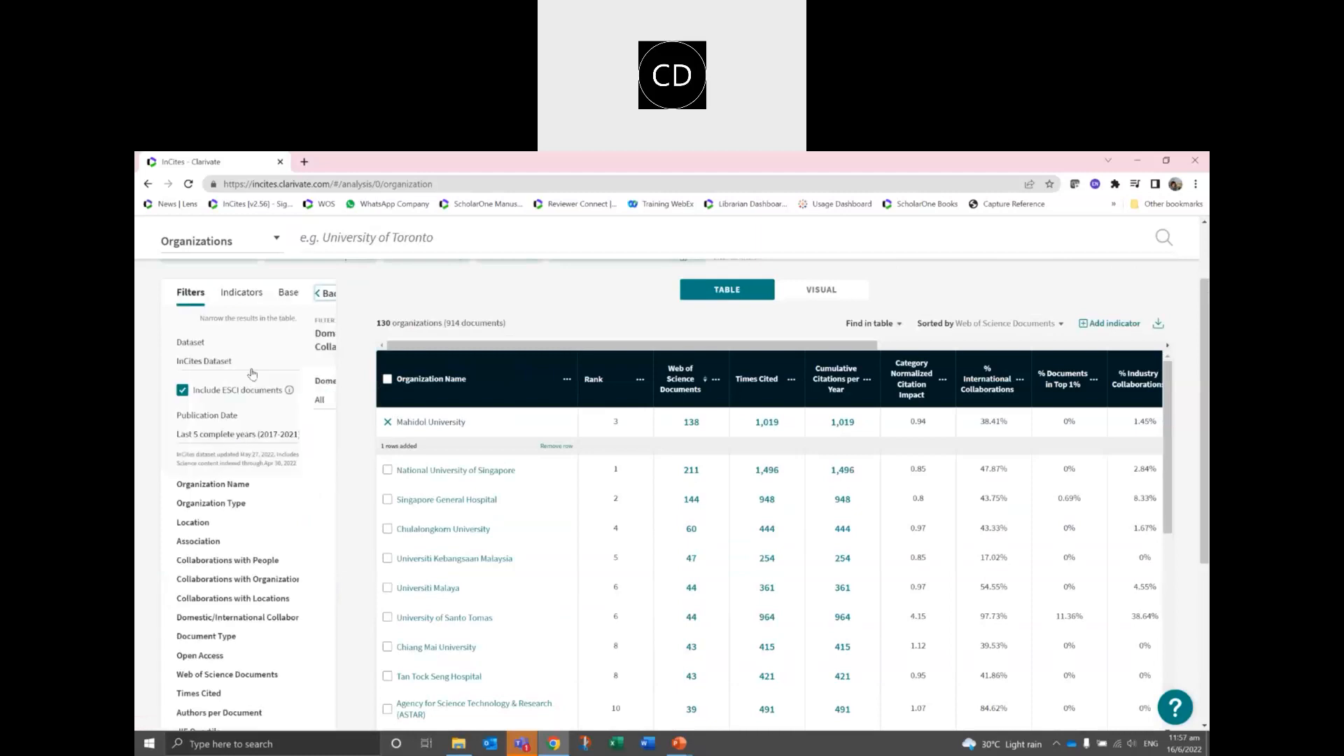
Filter the results to include only the Corresponding and First author positions.
scroll(273, 563, "down", 2)
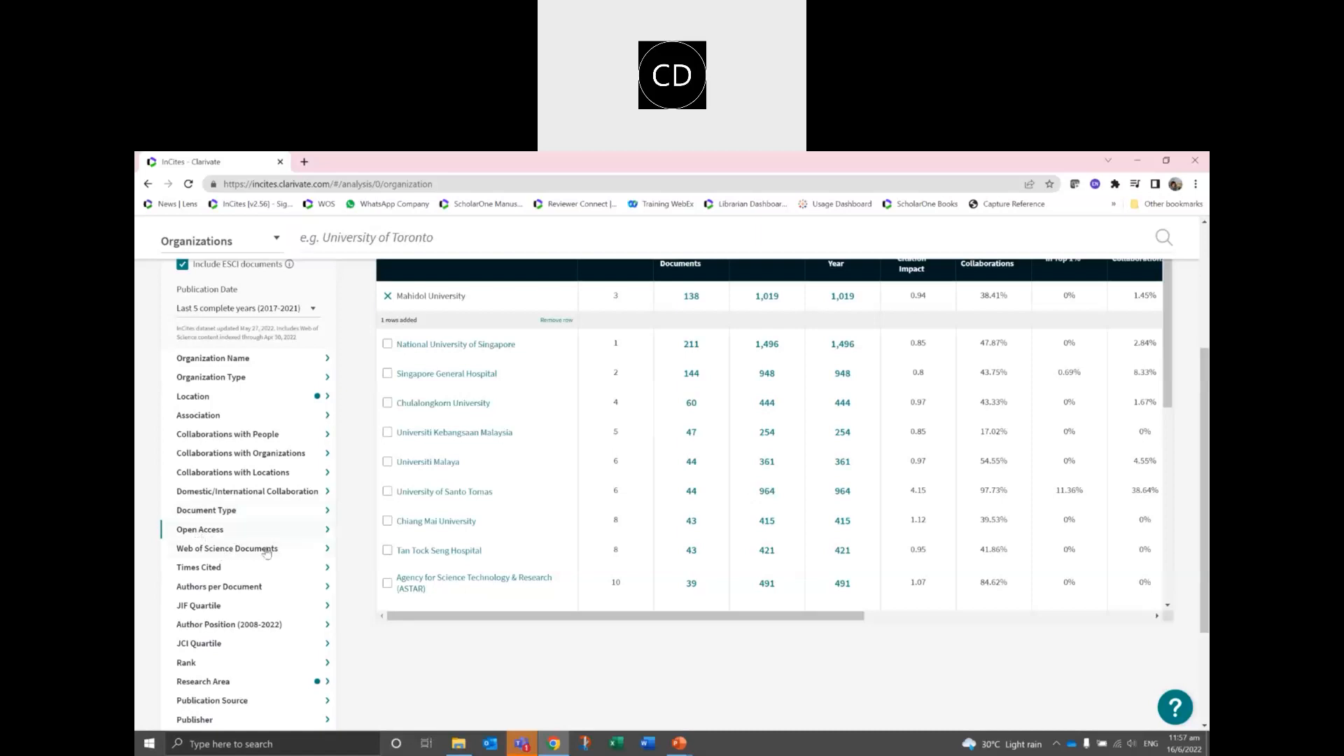
left_click(315, 628)
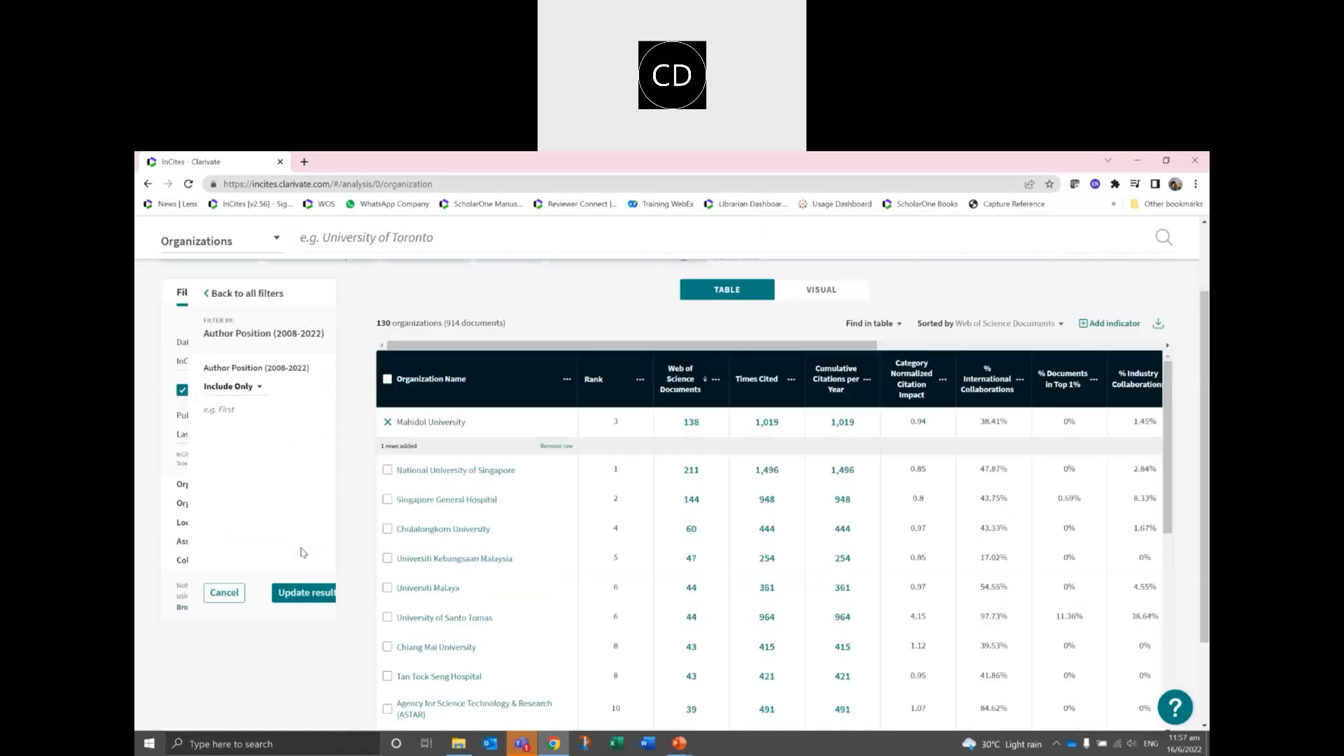
left_click(300, 407)
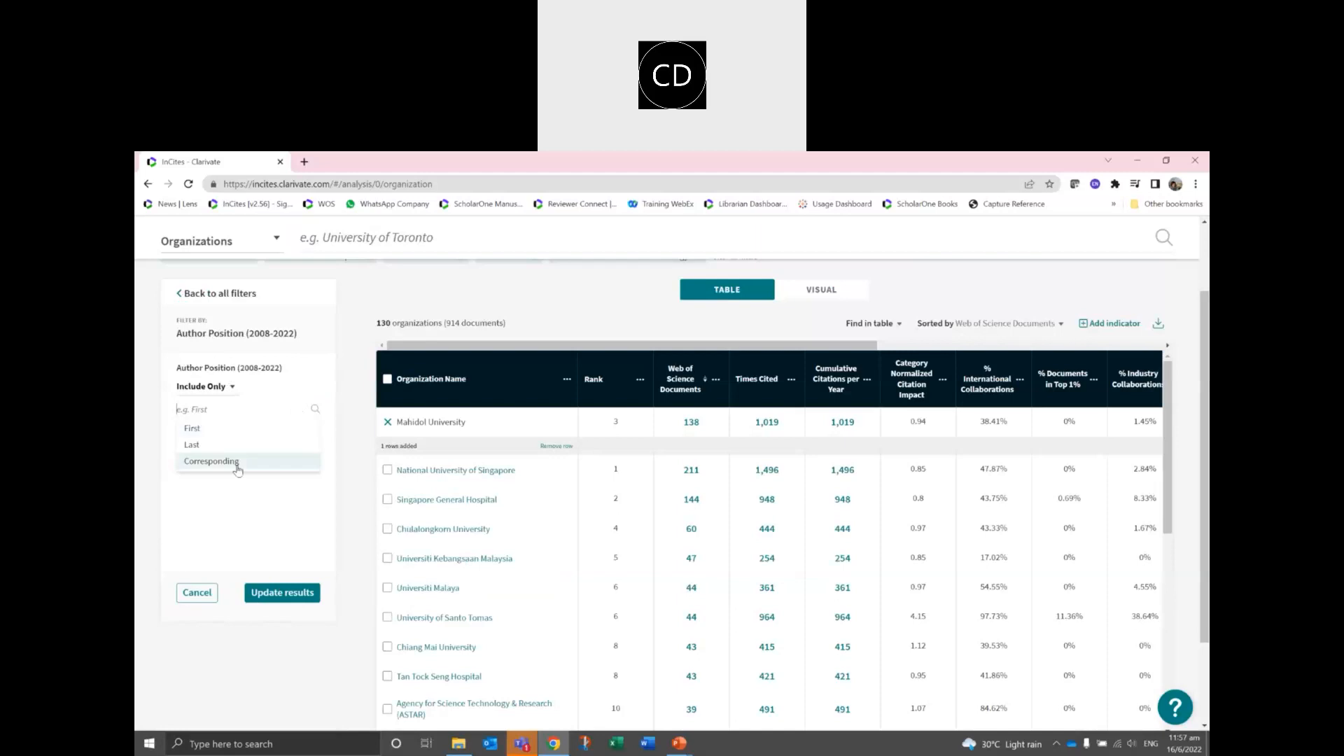
left_click(213, 464)
left_click(223, 451)
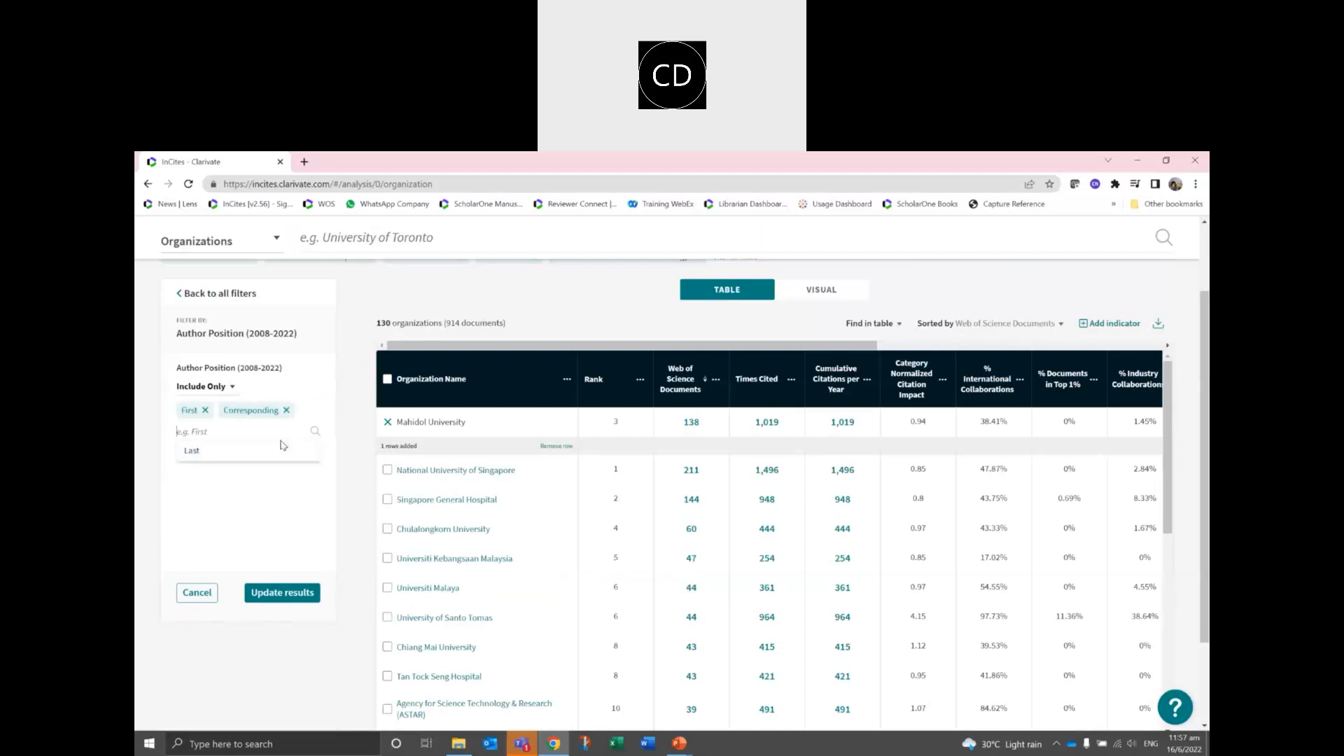
left_click(287, 593)
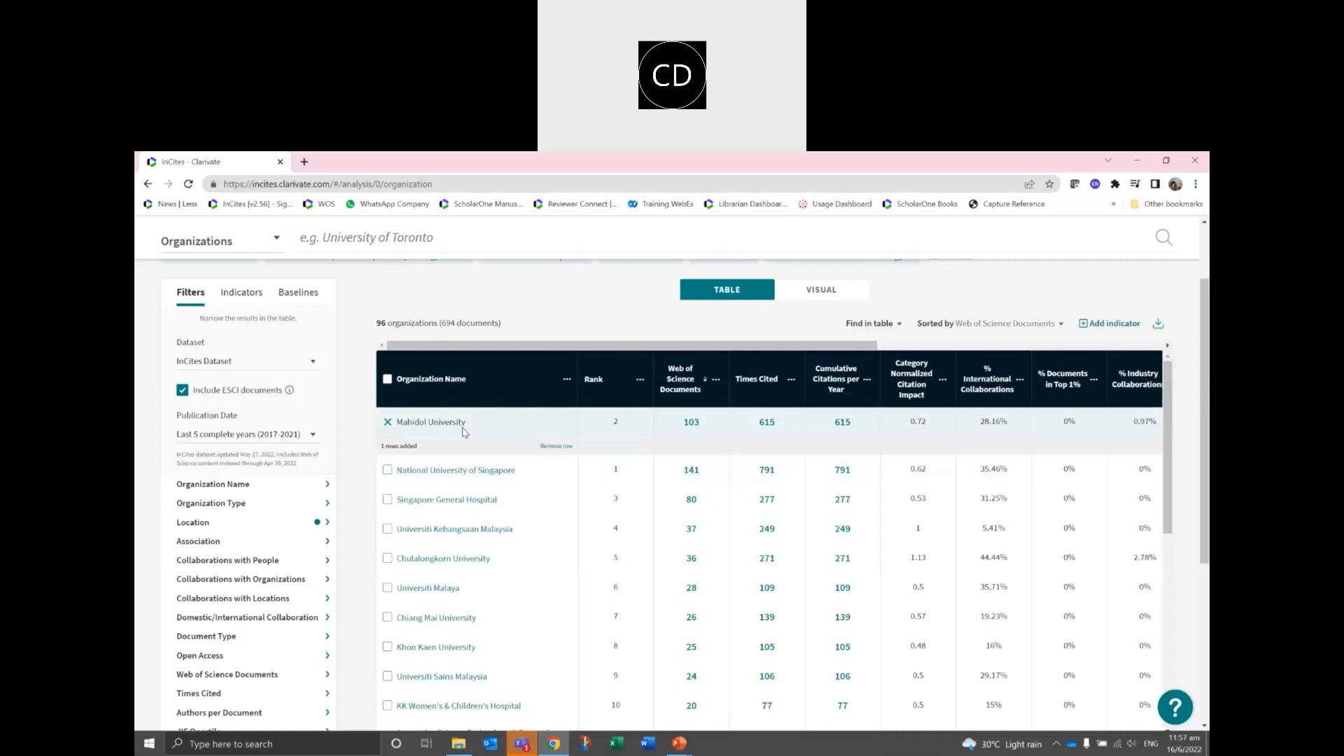
Remove the ASEAN location filter and browse the worldwide ranking of organizations in the table.
scroll(546, 366, "up", 2)
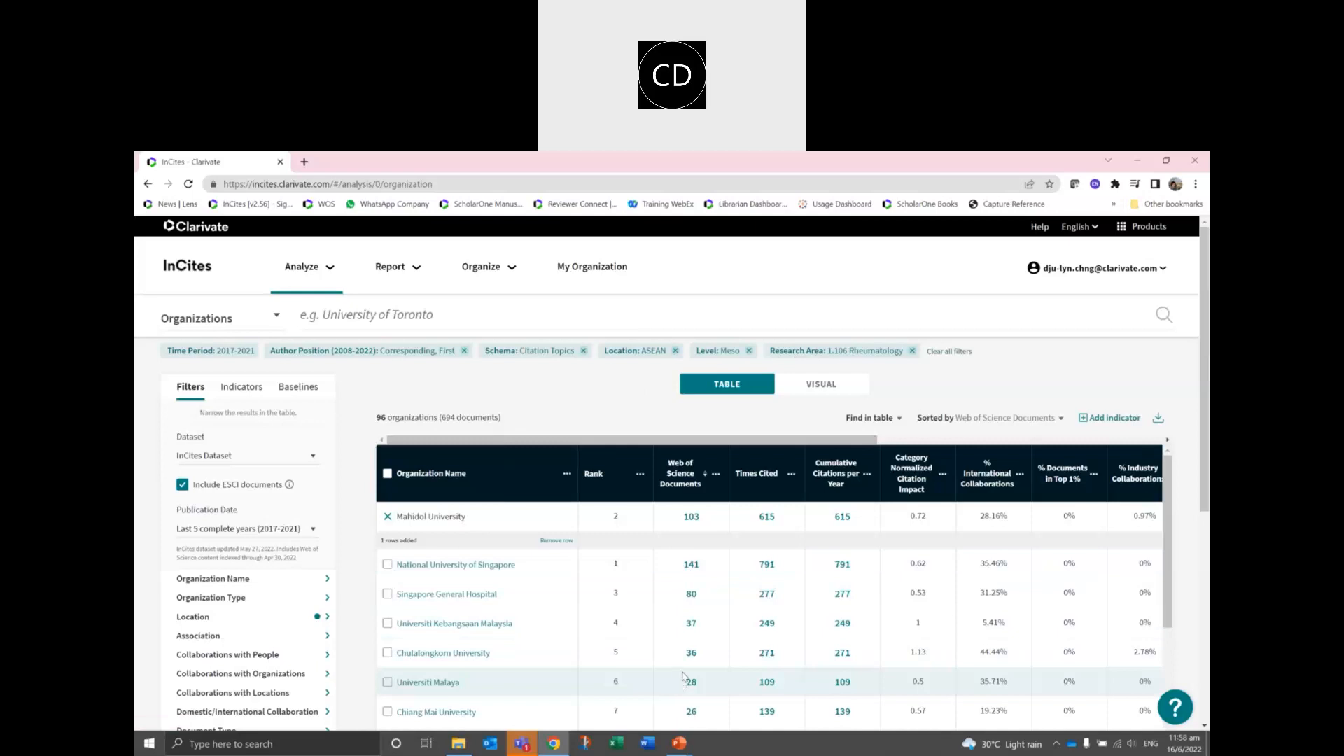
left_click(675, 351)
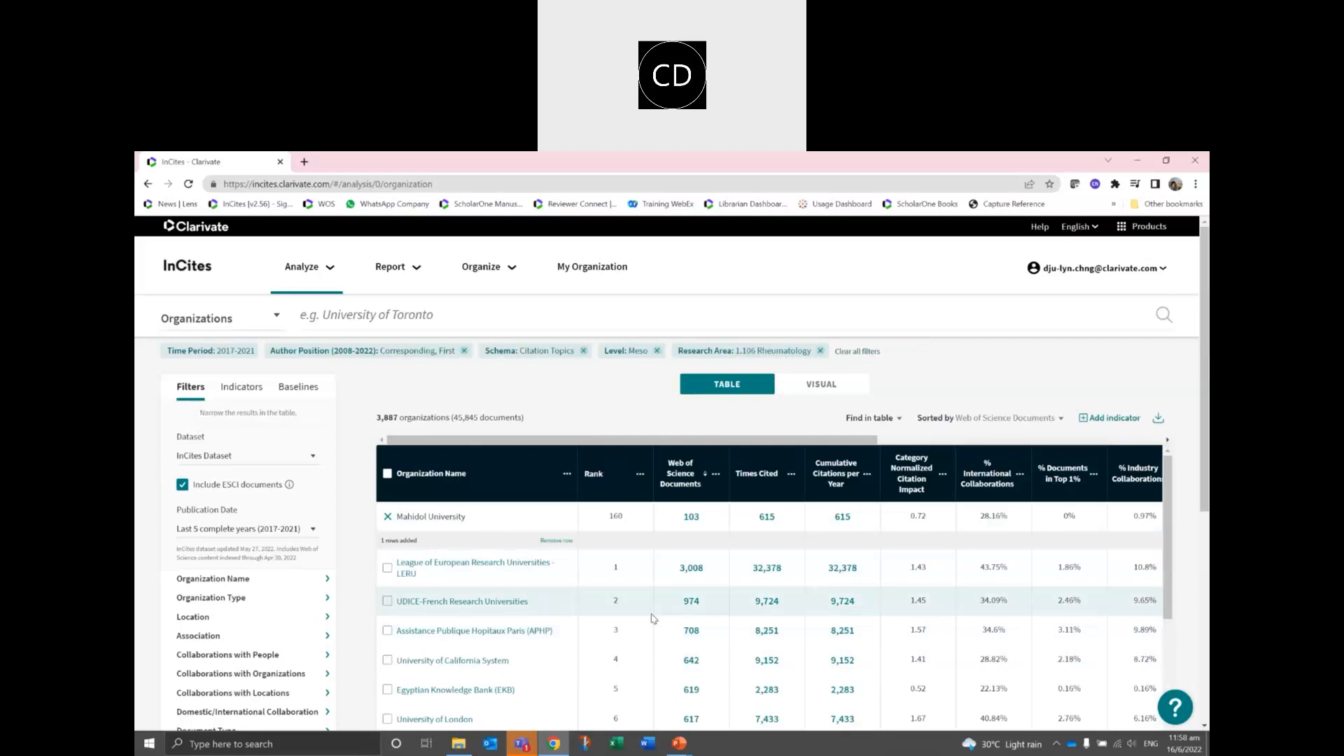
scroll(651, 615, "down", 1)
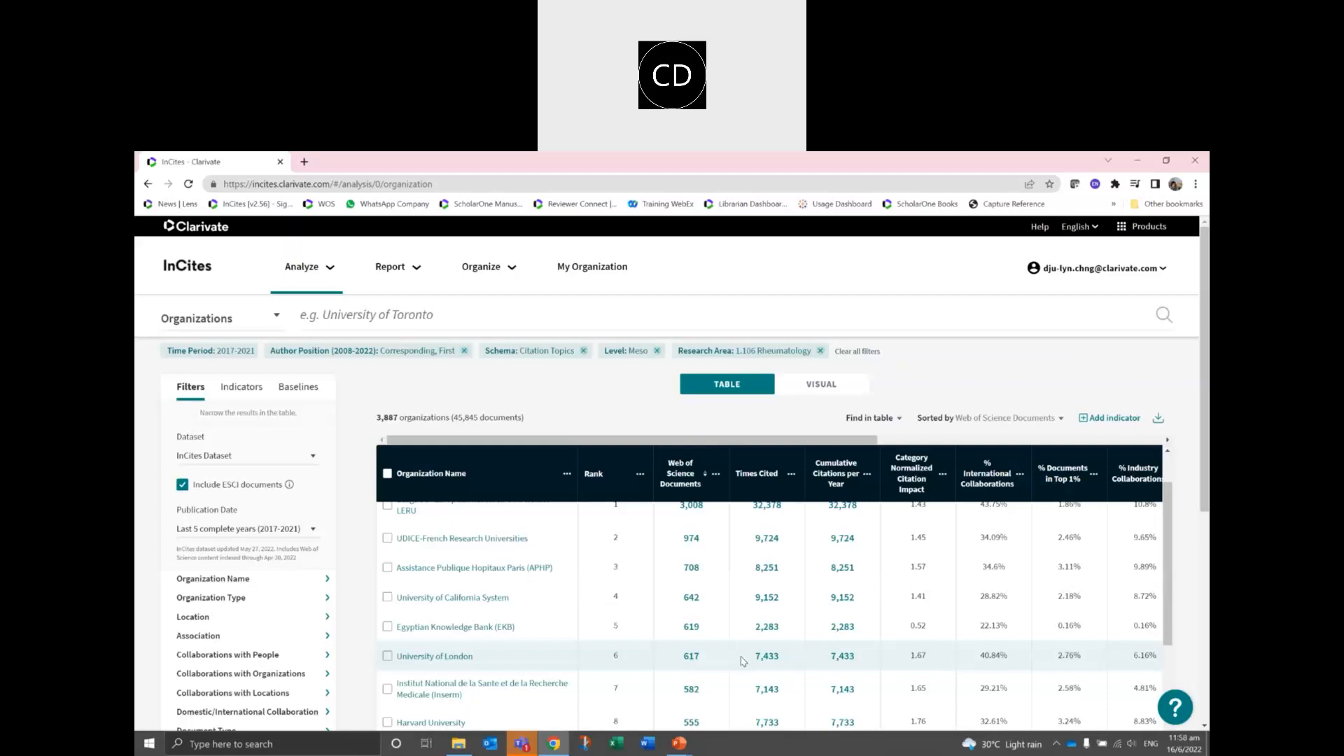
scroll(996, 658, "up", 1)
scroll(551, 588, "down", 3)
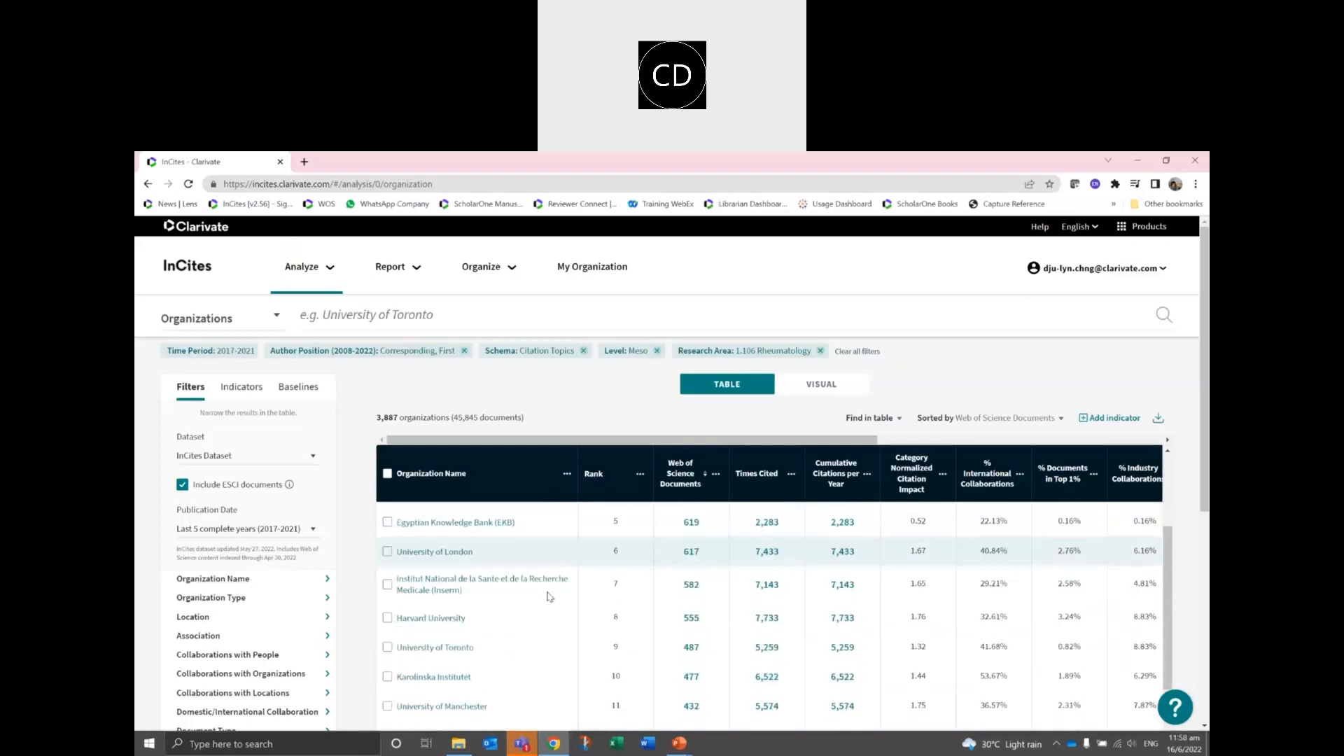
scroll(358, 648, "down", 1)
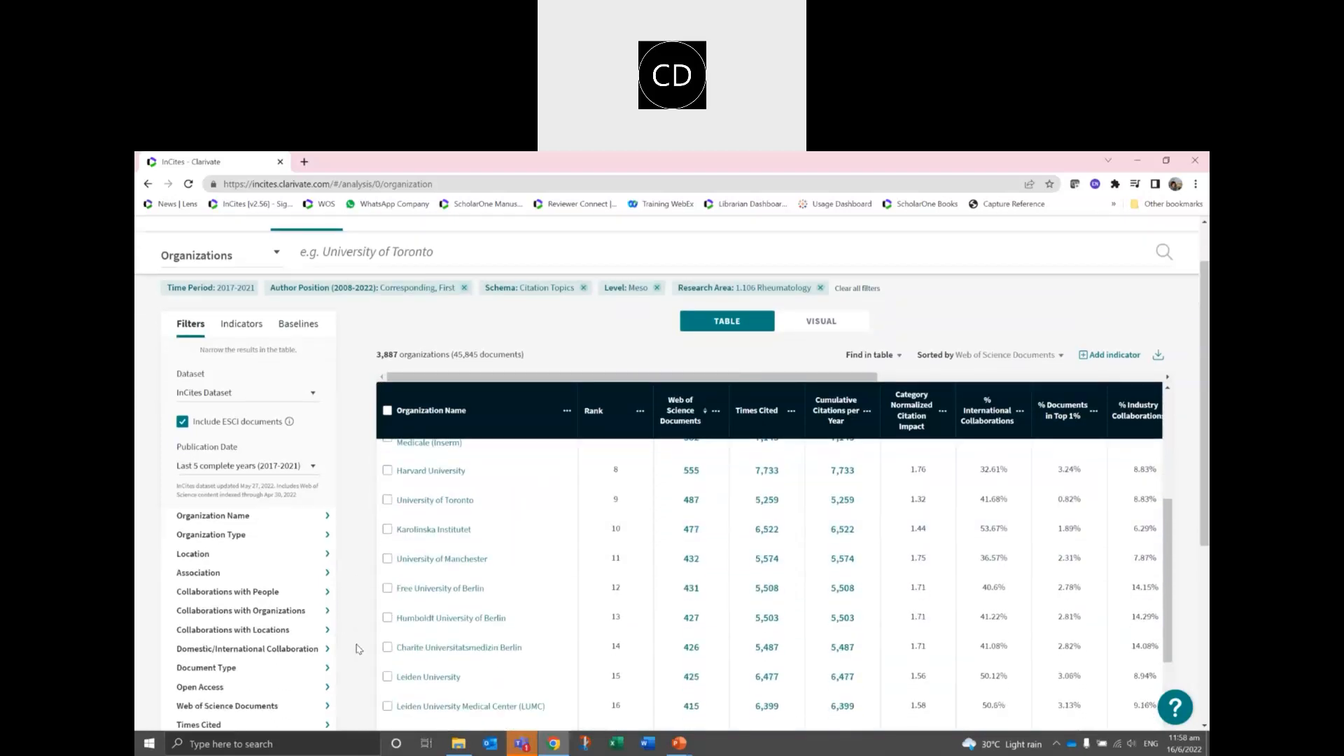
scroll(360, 633, "up", 1)
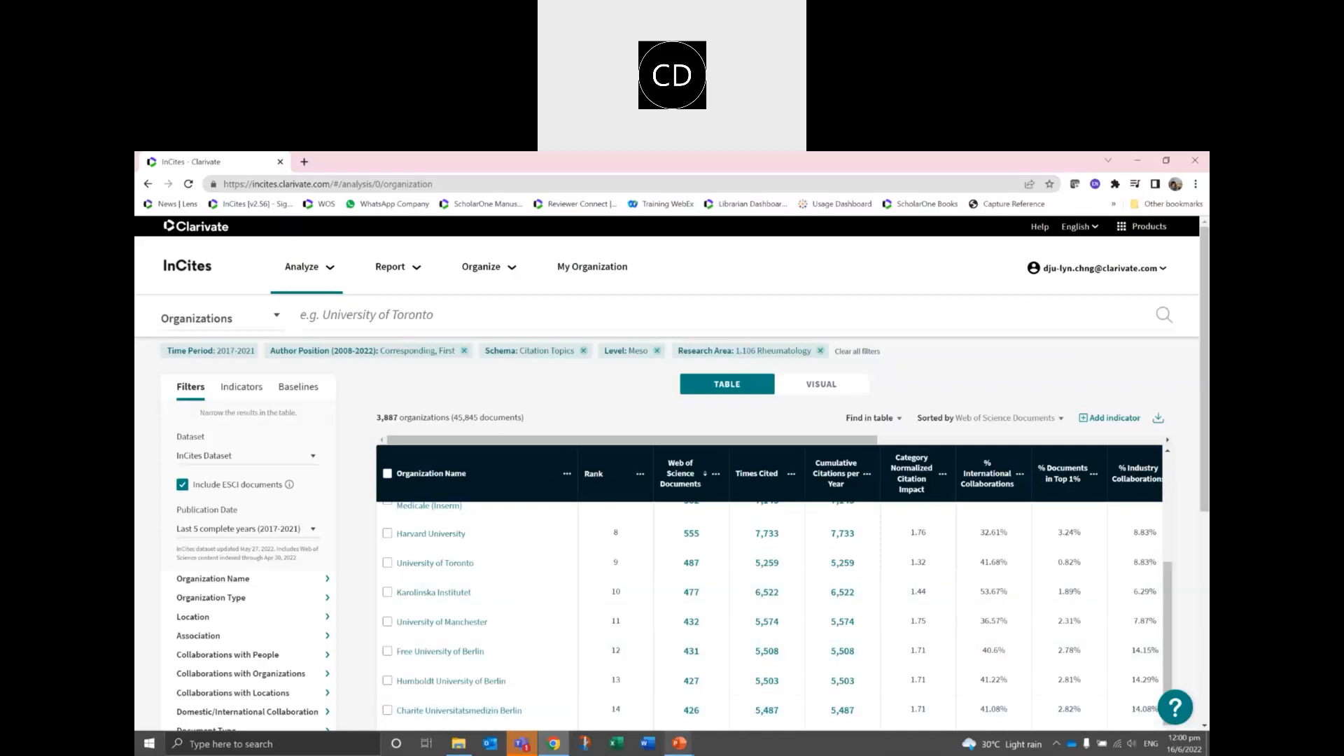
Switch to the PowerPoint slide show and advance to the slide "A look at an Institution's Research Strengths".
mouse_move(682, 746)
key("super")
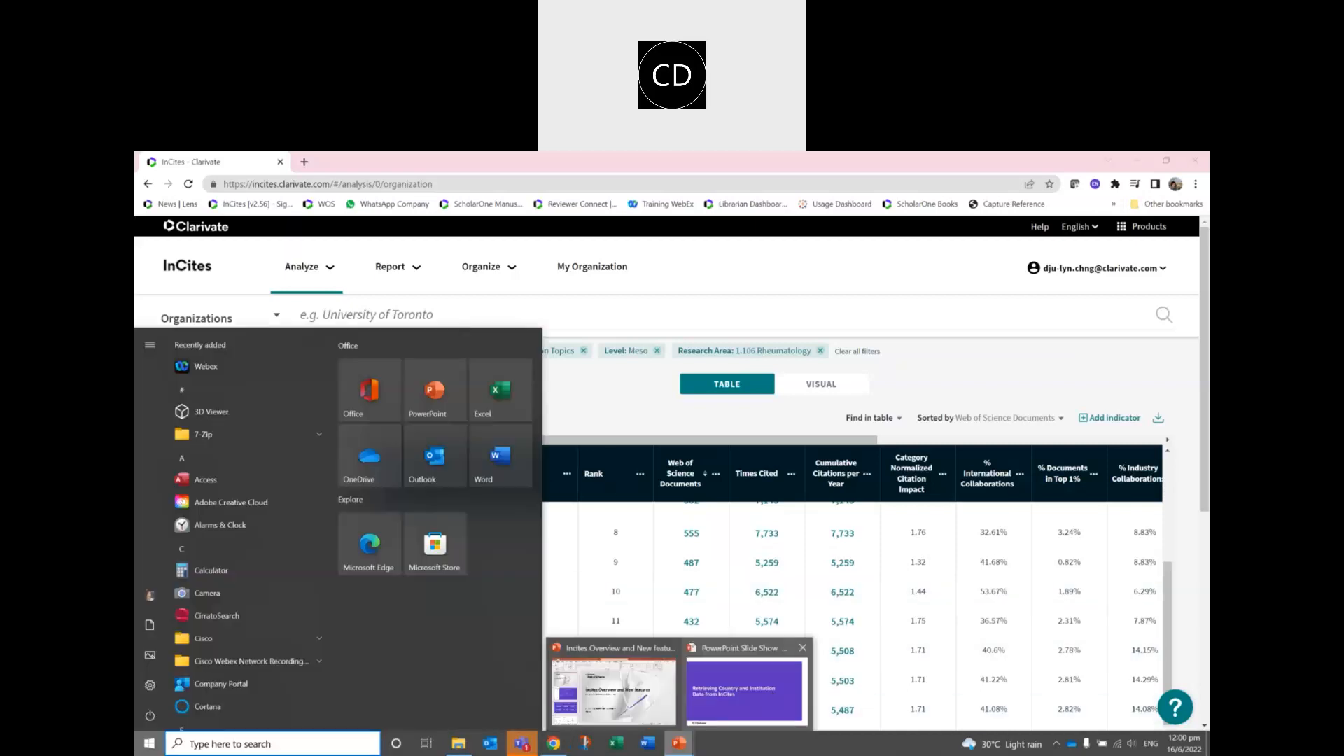
left_click(745, 689)
left_click(901, 494)
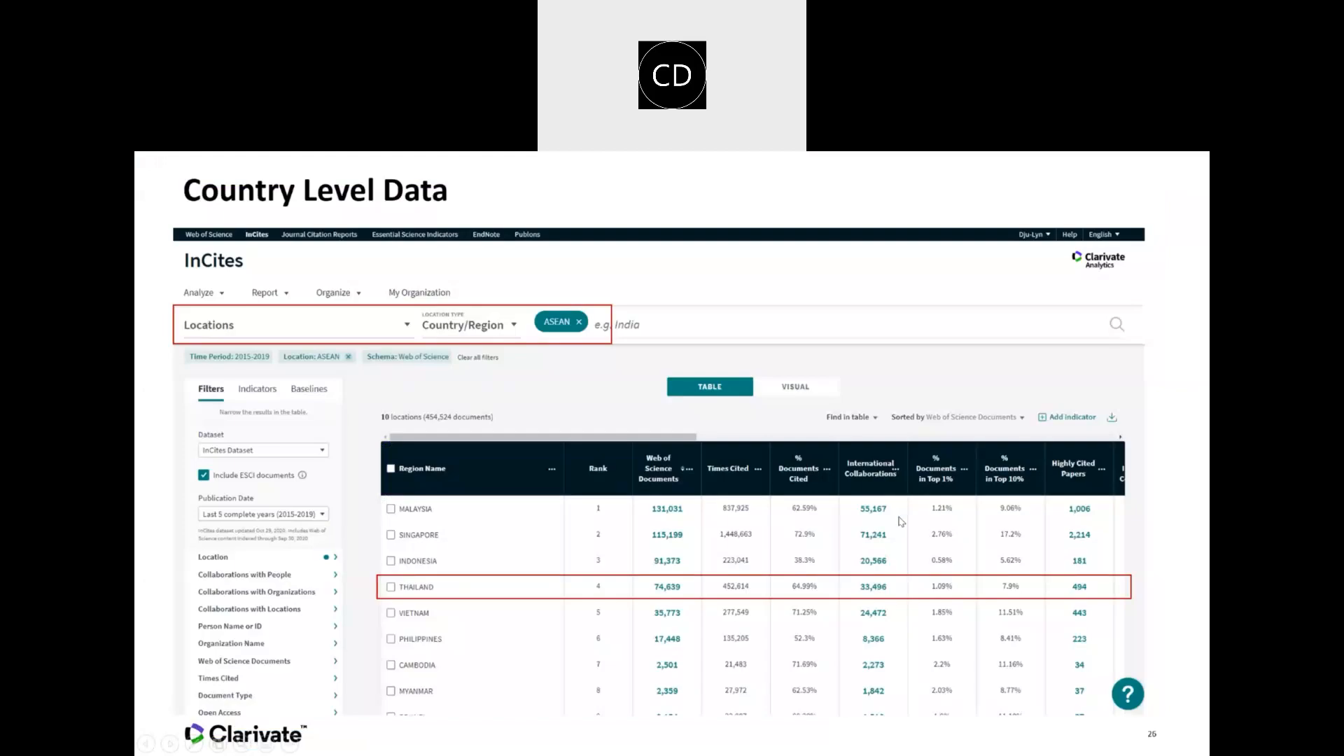
left_click(785, 508)
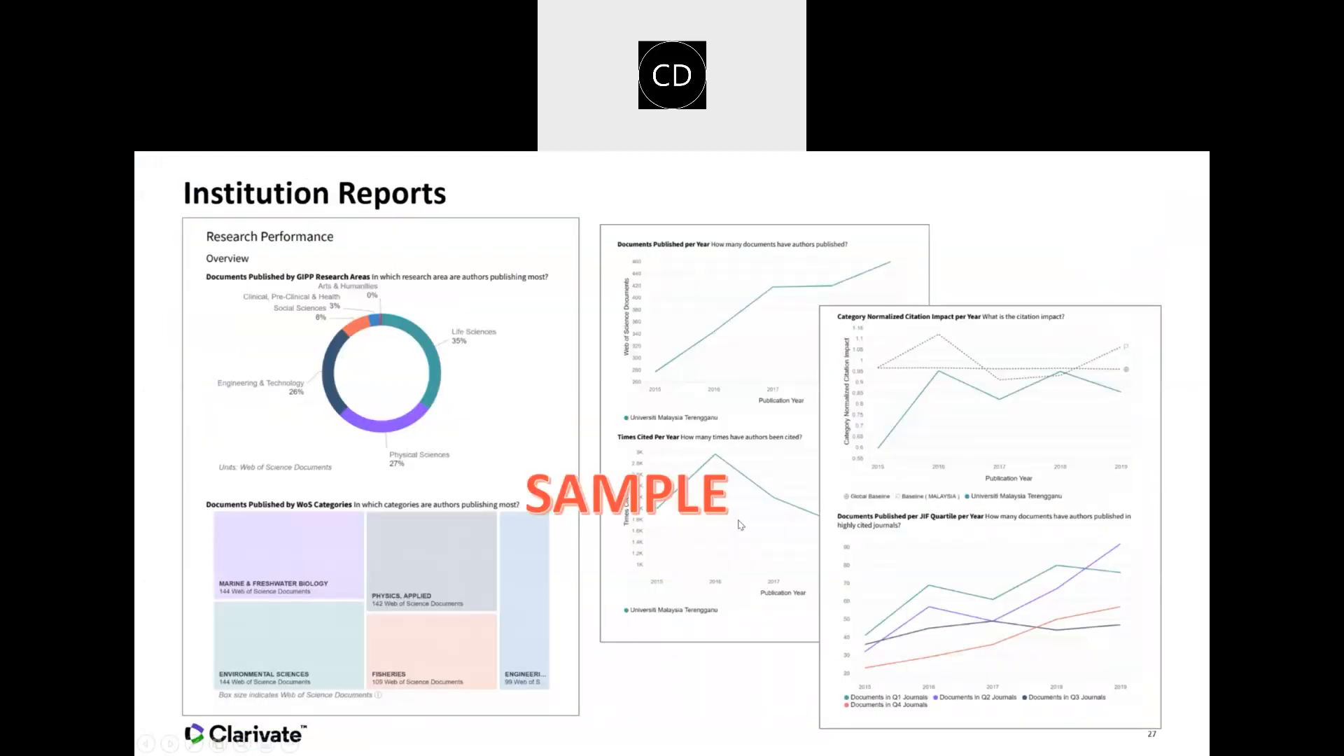
left_click(725, 554)
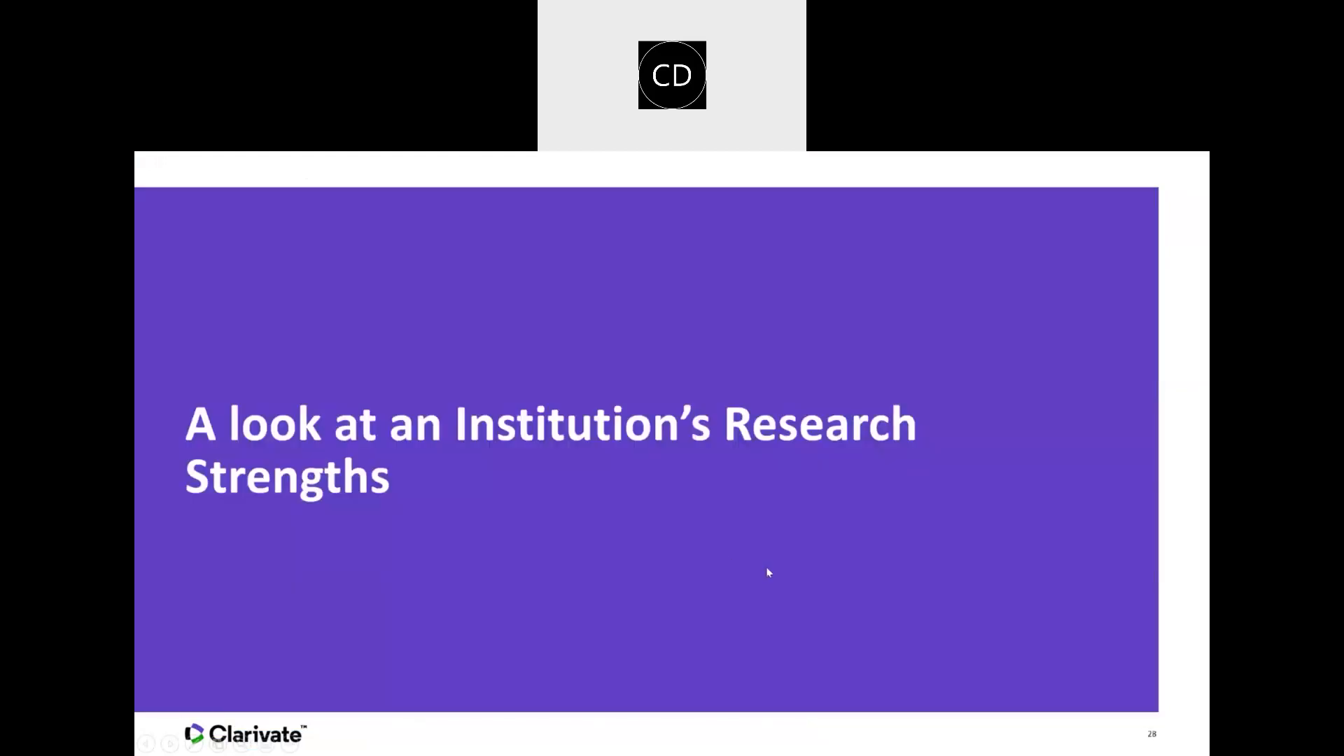
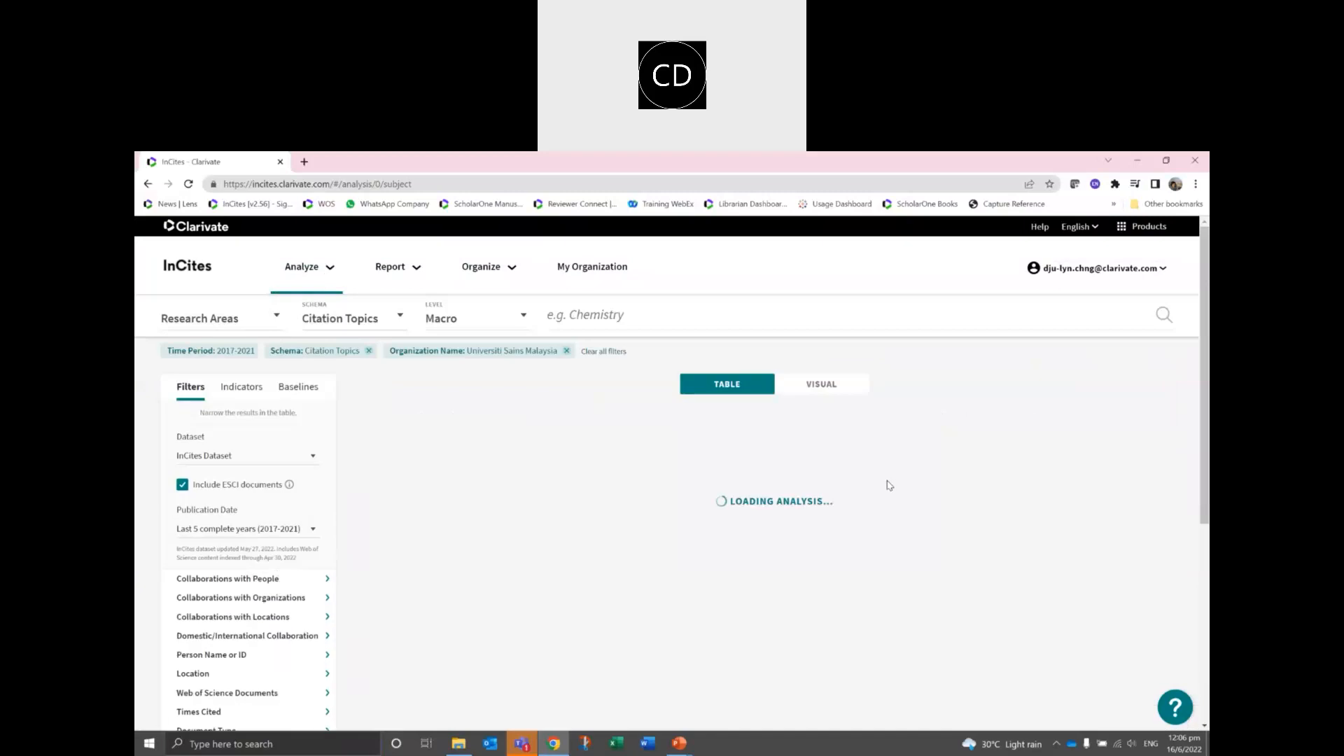
Remove the Universiti Sains Malaysia filter from the research areas analysis and select Citation Topics as the schema.
left_click(564, 352)
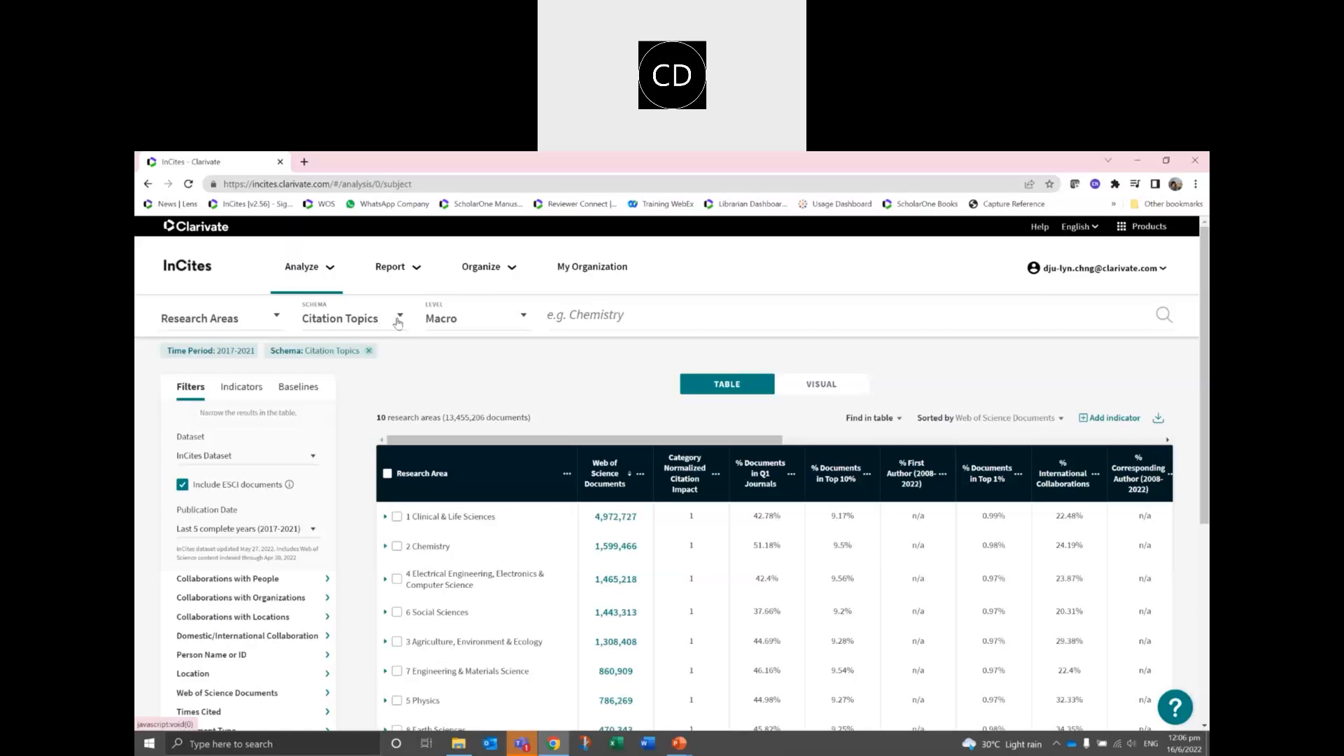
left_click(398, 320)
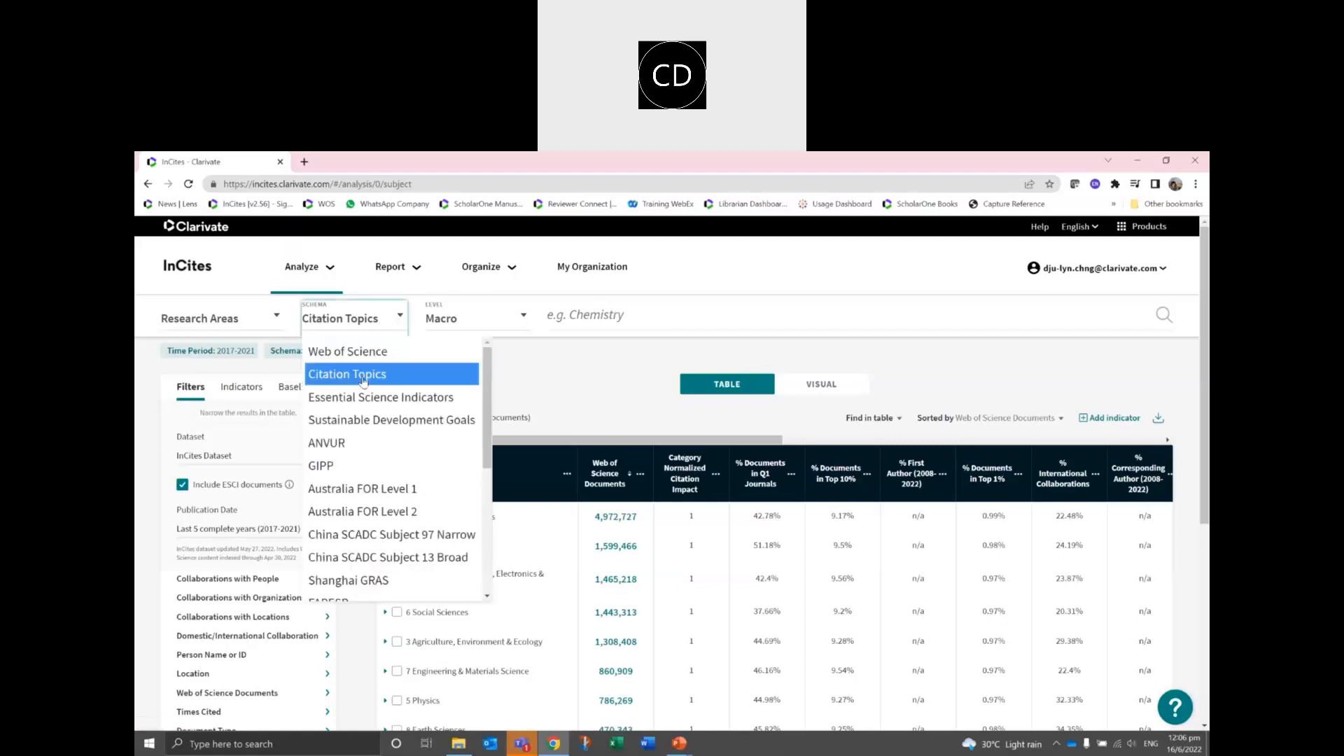
left_click(362, 380)
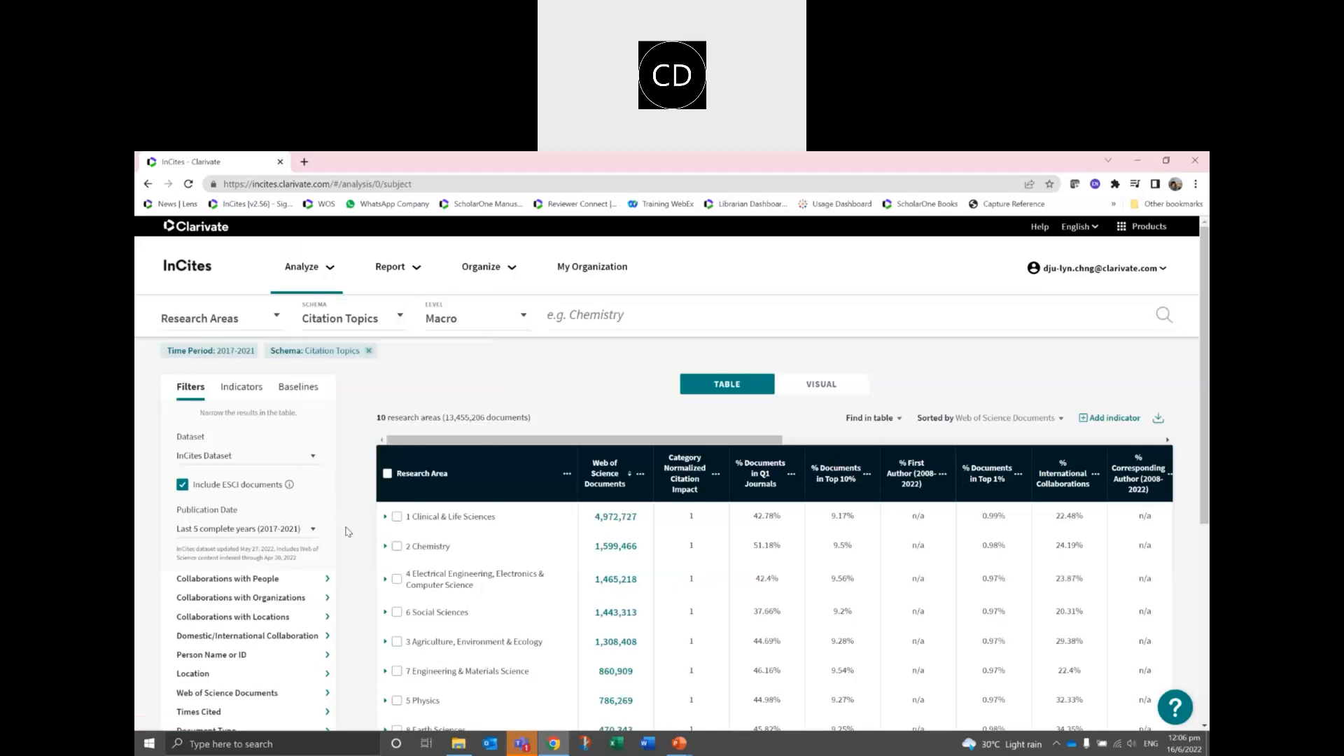
scroll(351, 559, "down", 2)
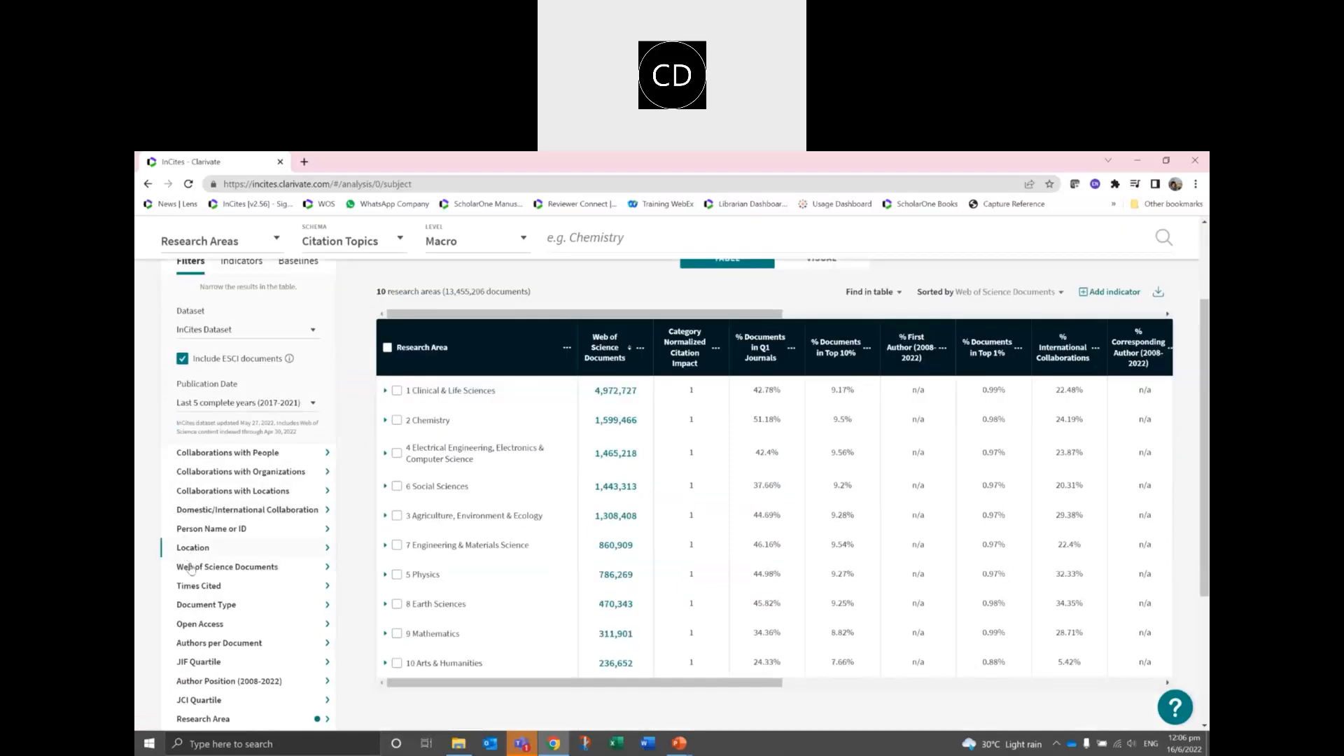
Filter the research areas by organization name to include only Mahidol University and update the results.
scroll(217, 633, "down", 1)
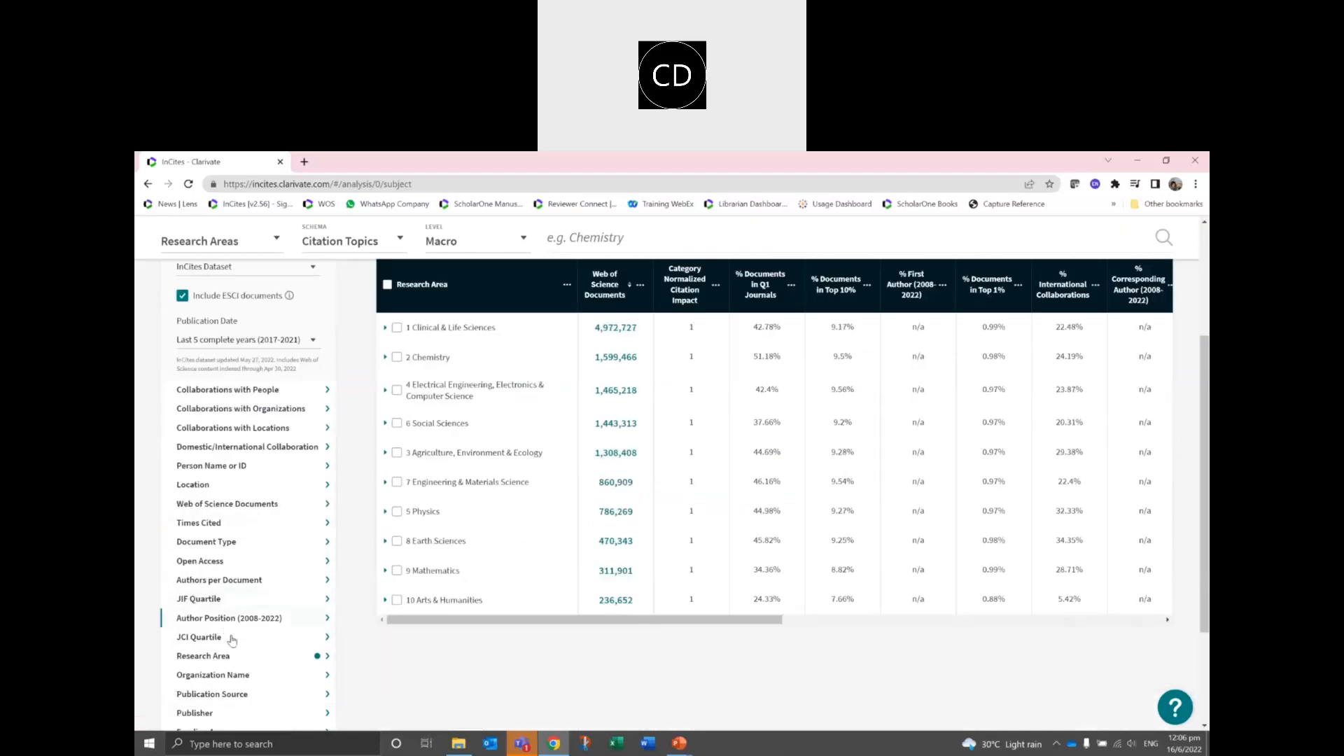
scroll(232, 640, "down", 1)
scroll(221, 616, "down", 1)
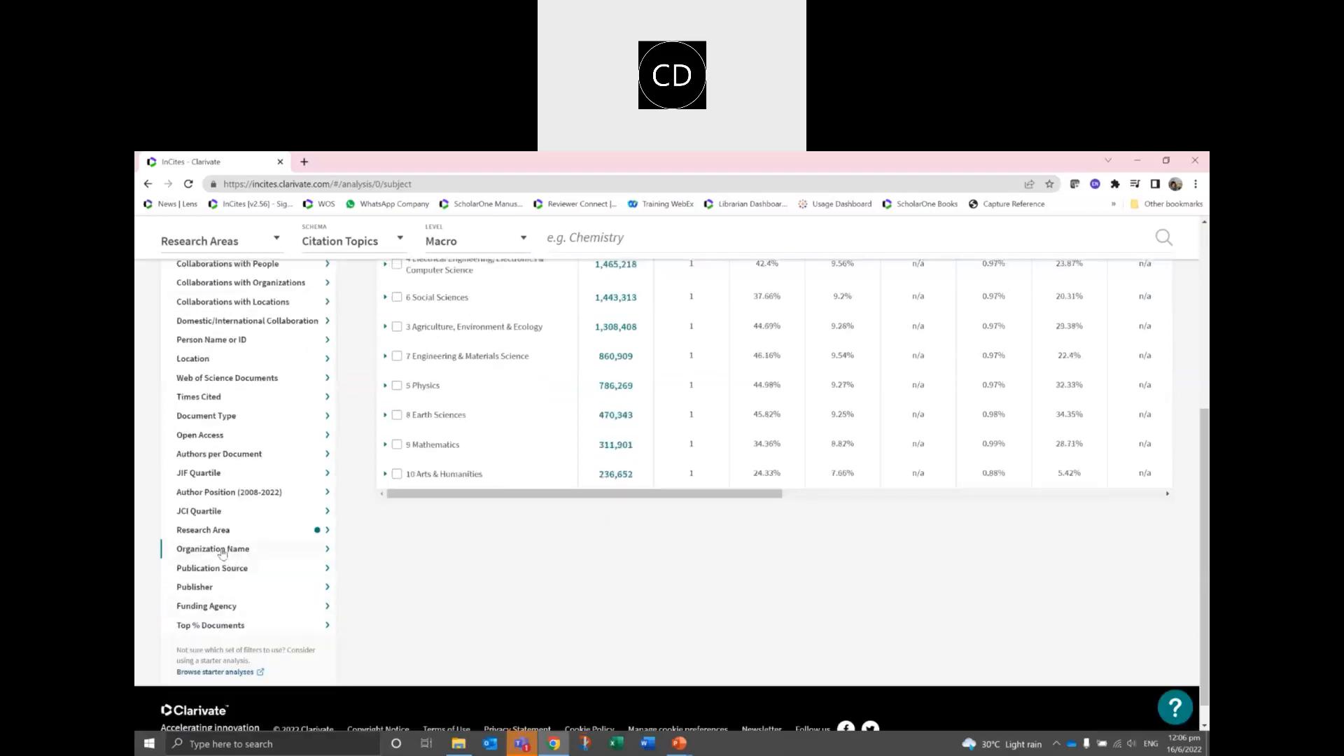
left_click(222, 553)
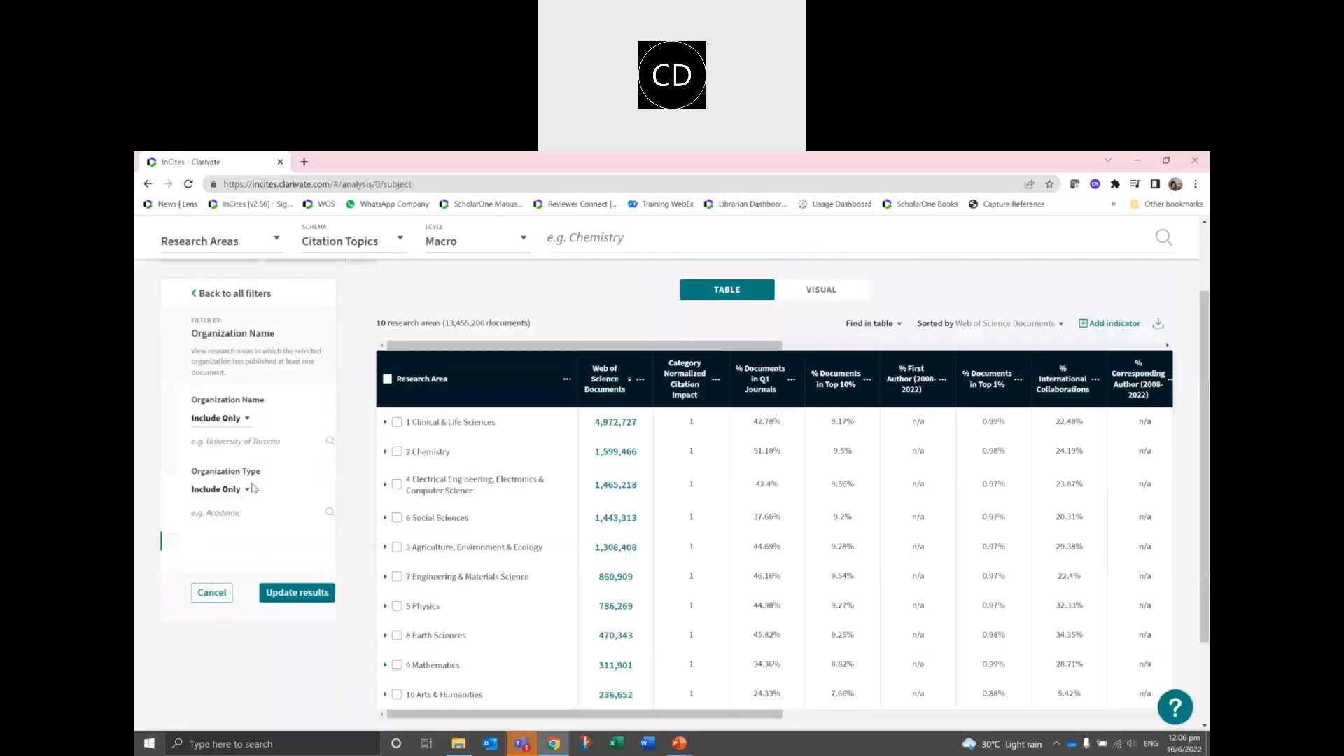
type("mahidol")
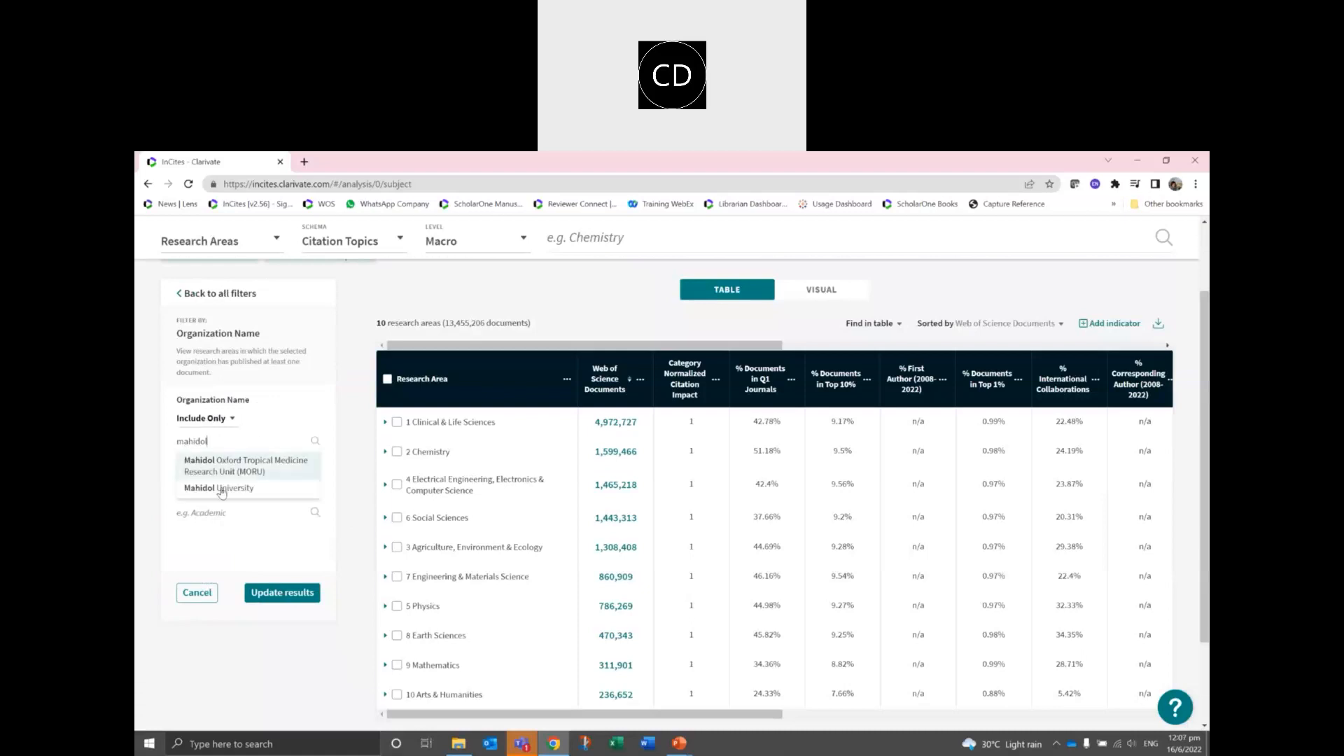
left_click(225, 491)
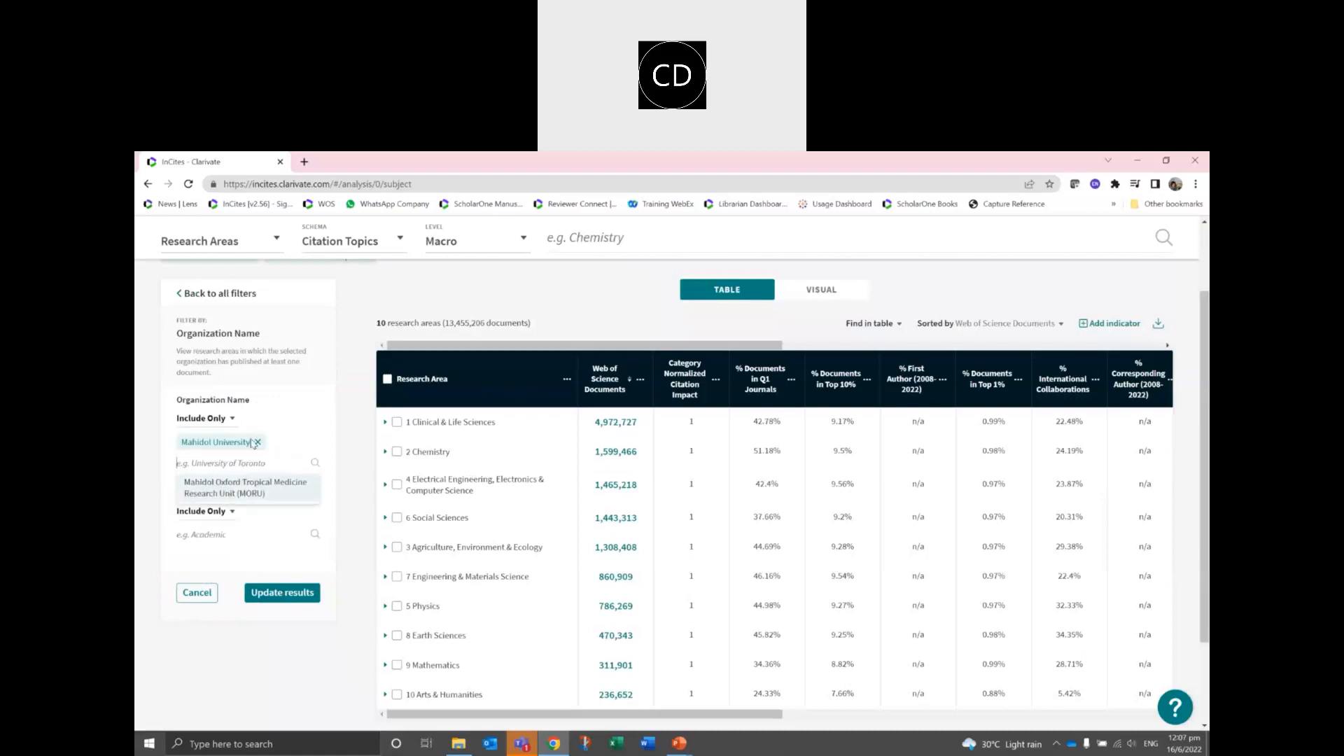
left_click(308, 598)
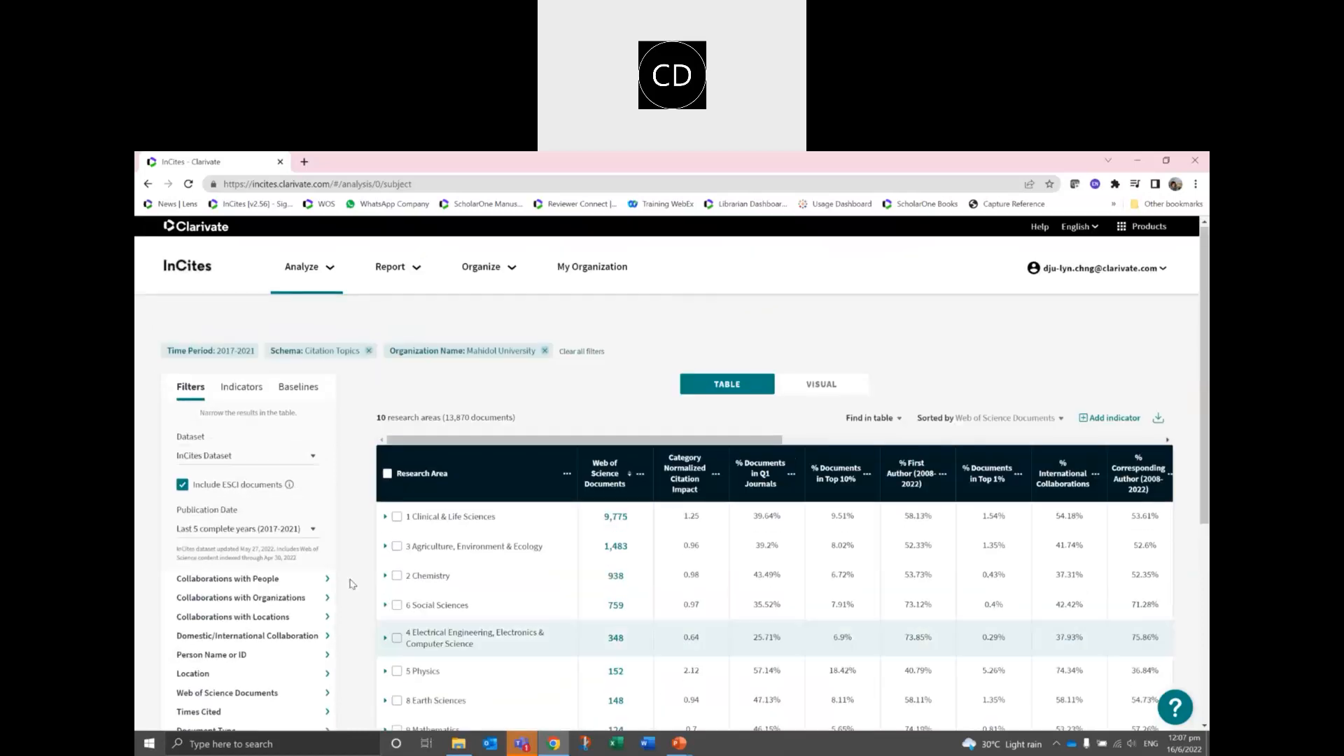
Expand Clinical & Life Sciences and its Parasitology - Malaria, Toxoplasmosis & Coccidiosis topic, examine the subtopics, and collapse the research area again.
scroll(361, 655, "down", 1)
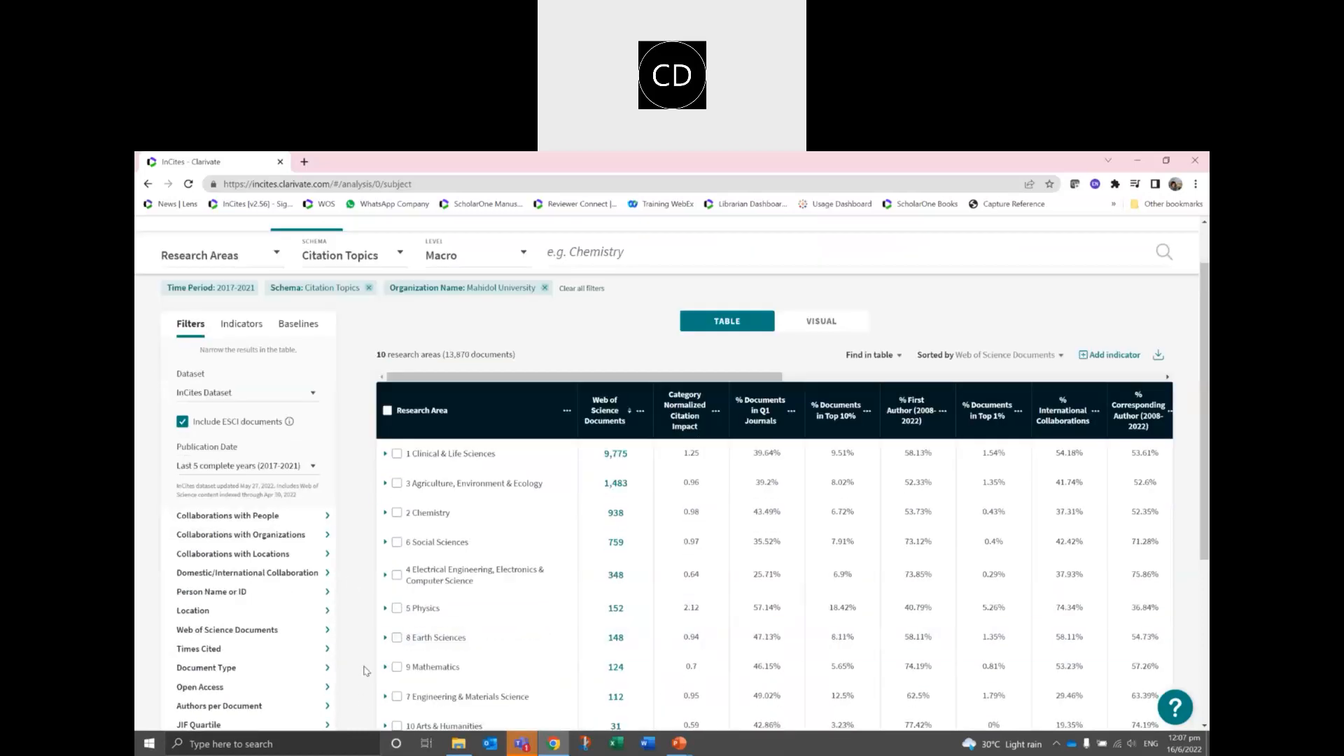
scroll(367, 665, "down", 2)
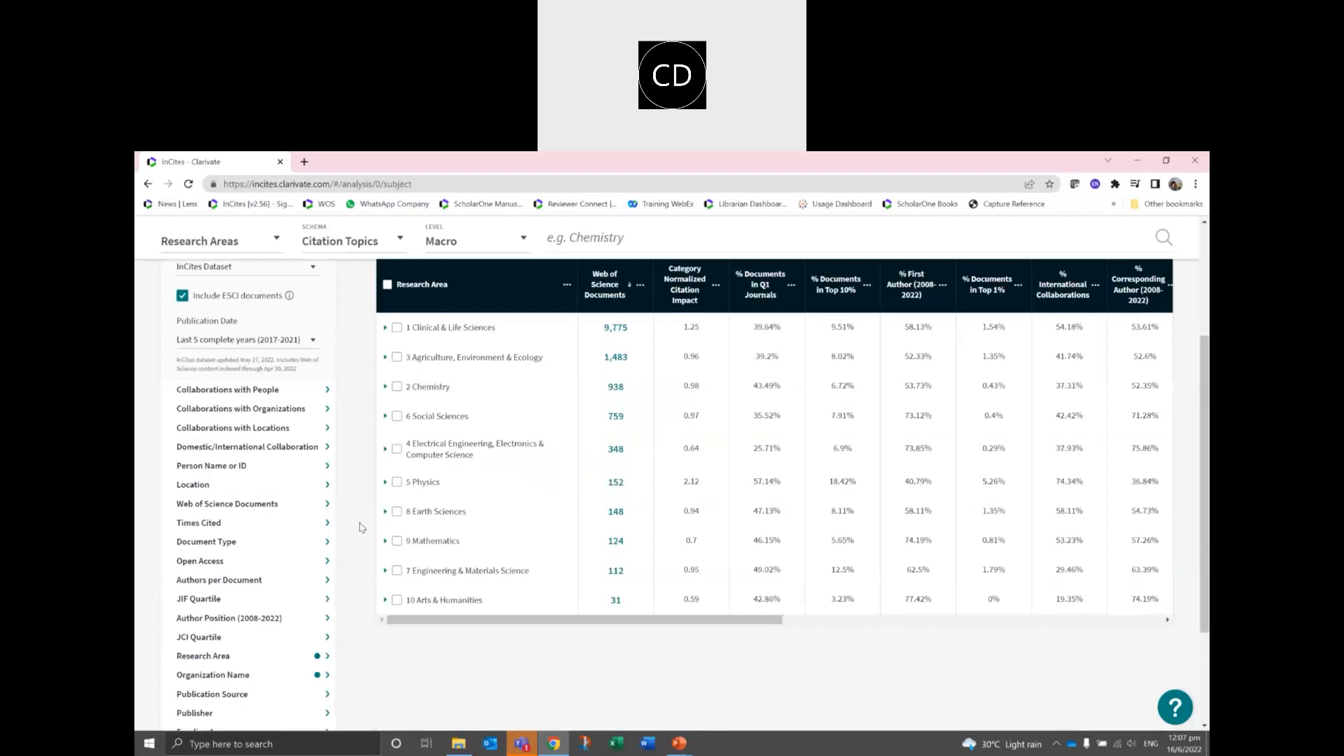
scroll(365, 366, "up", 3)
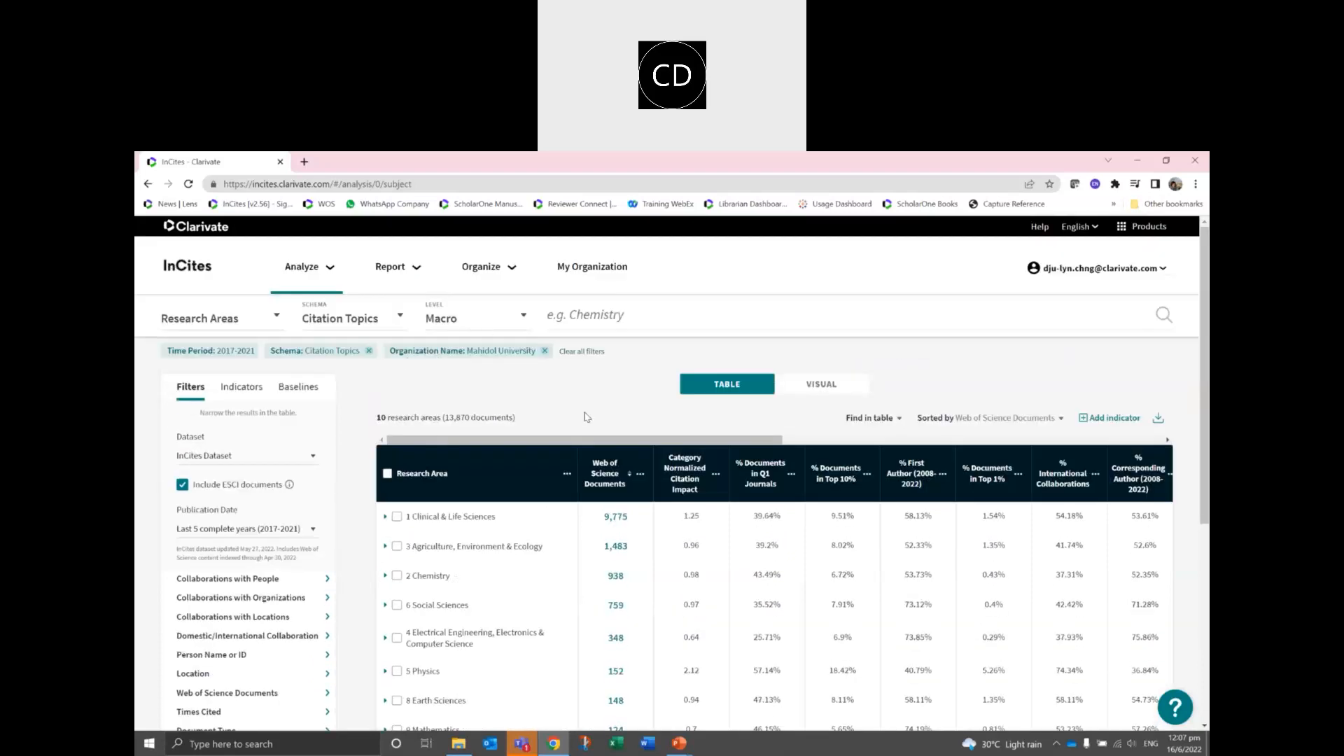
scroll(367, 553, "down", 2)
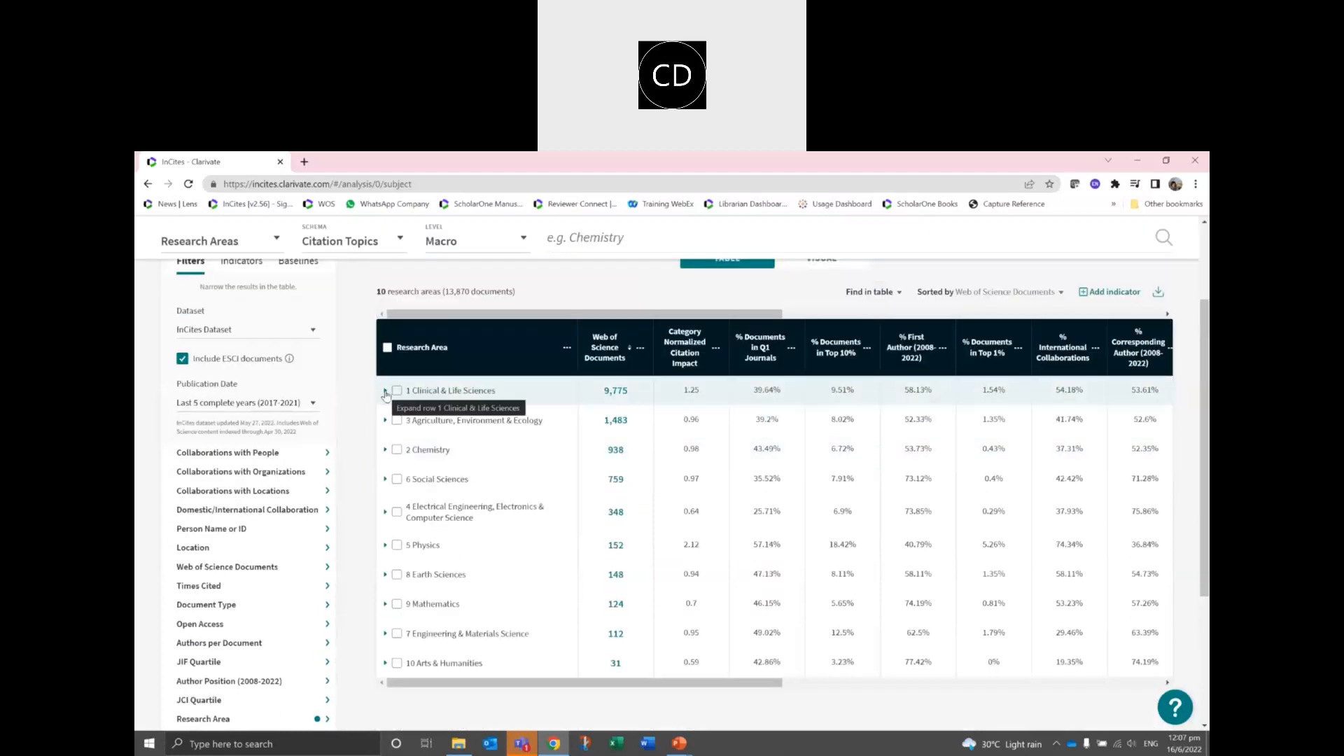
left_click(386, 392)
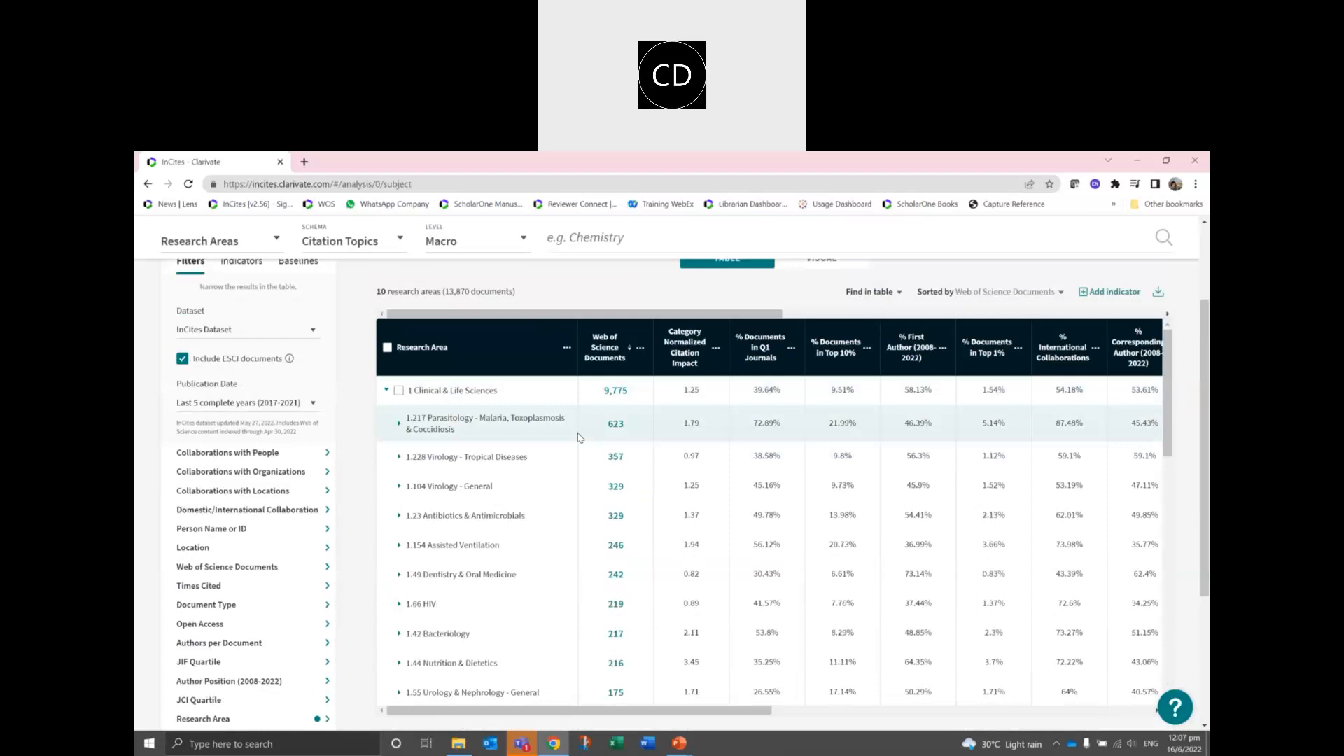
left_click(399, 423)
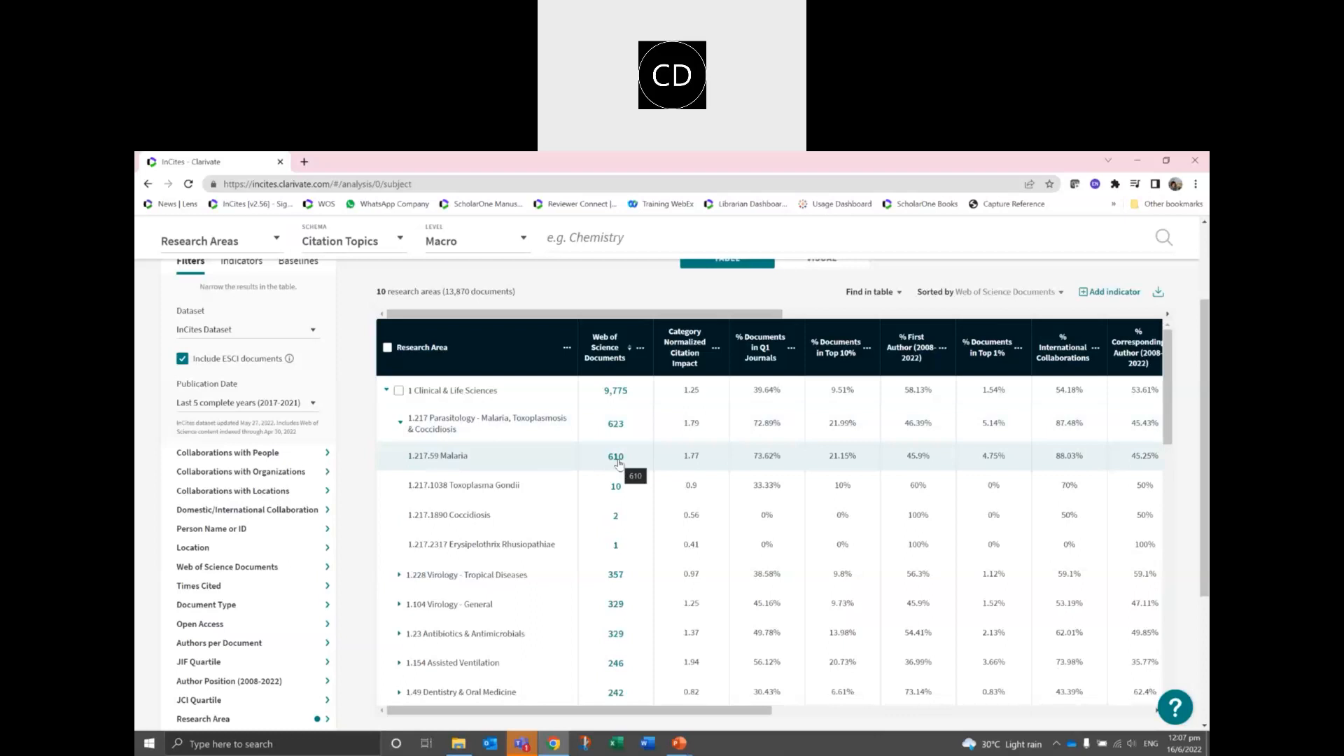
scroll(367, 527, "down", 1)
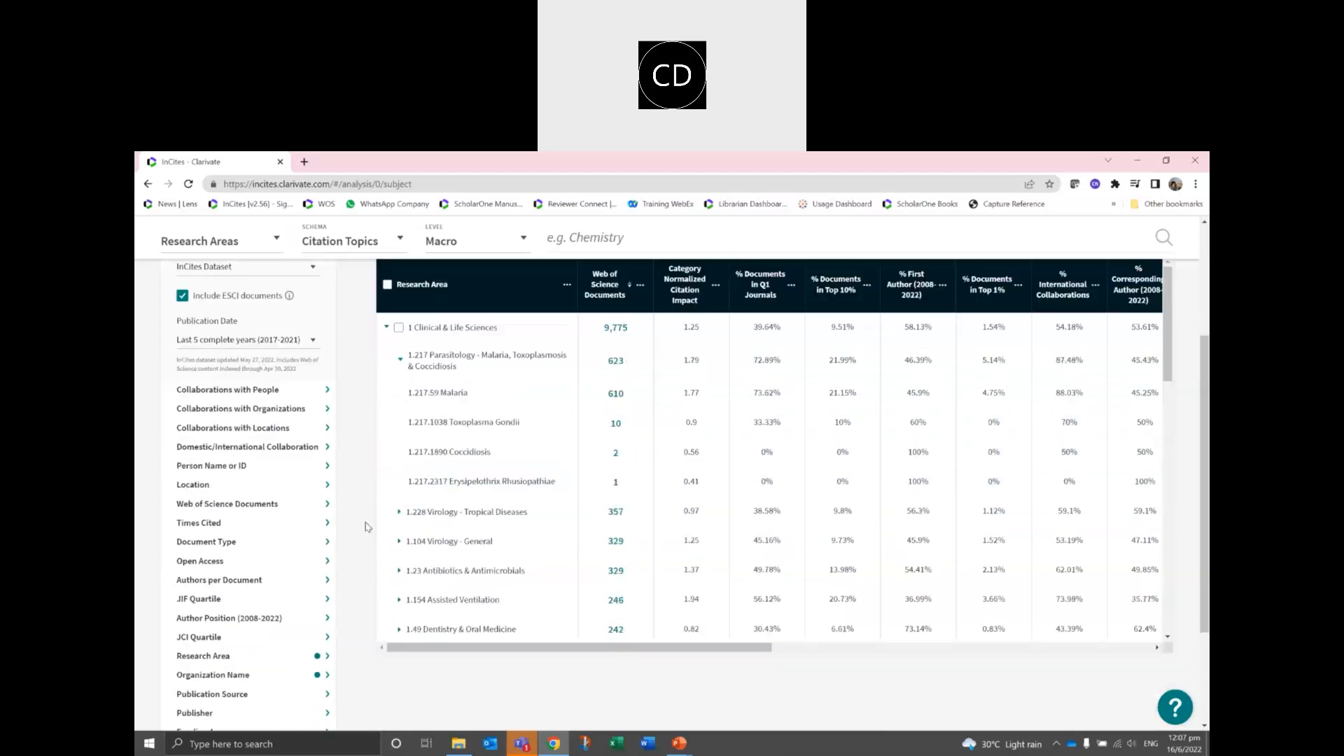
scroll(367, 526, "up", 2)
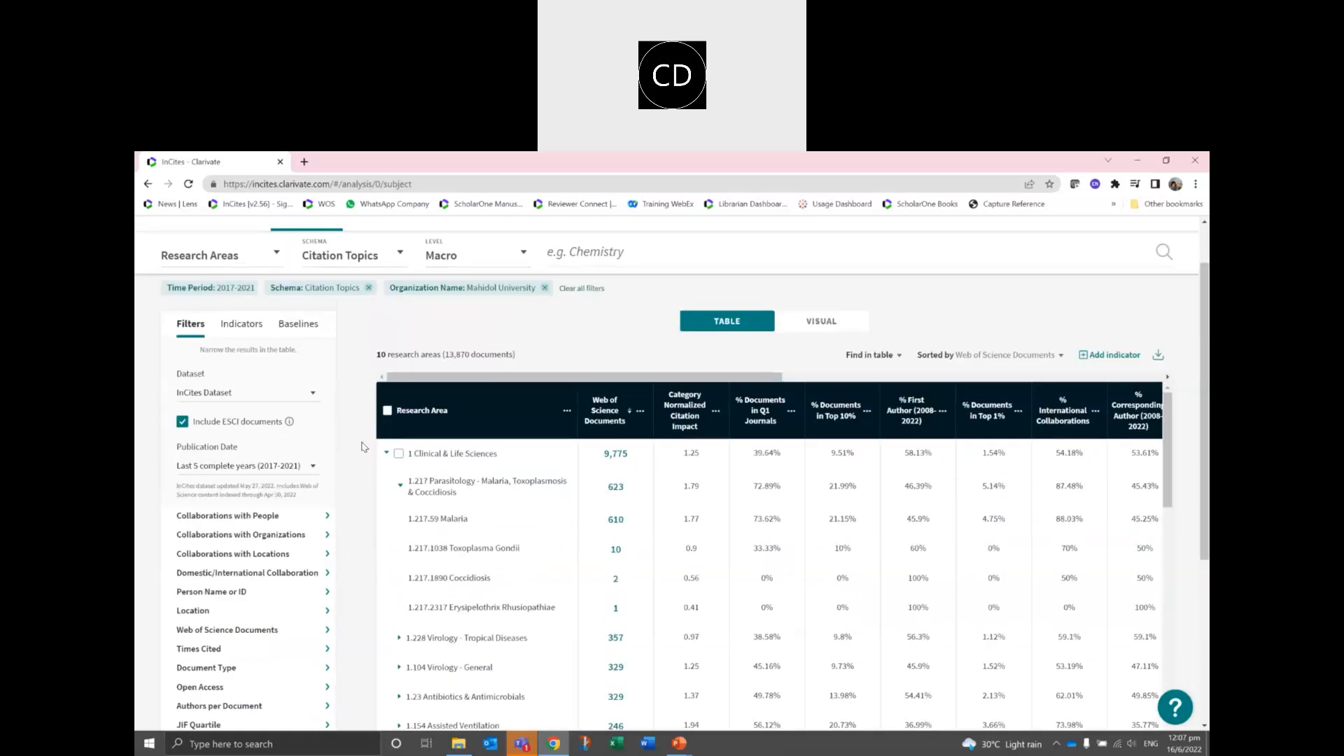
scroll(362, 447, "up", 1)
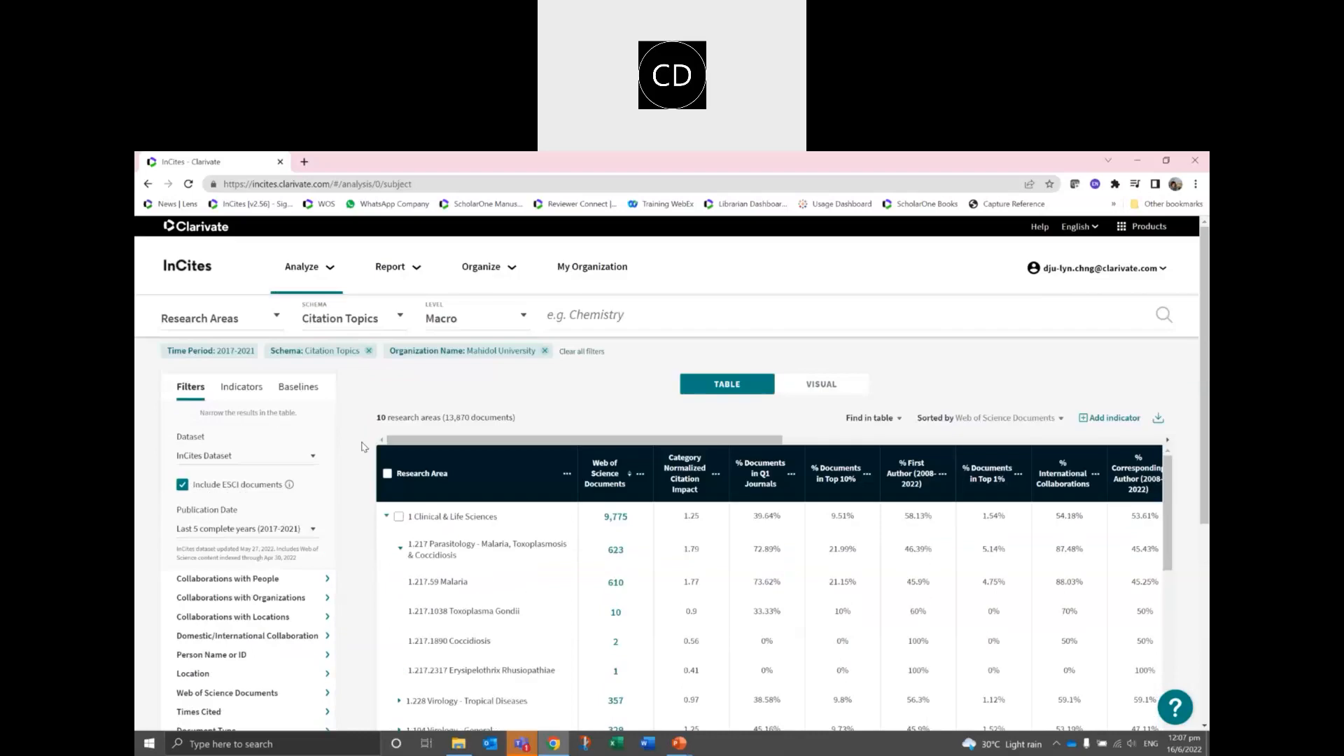
scroll(364, 448, "down", 2)
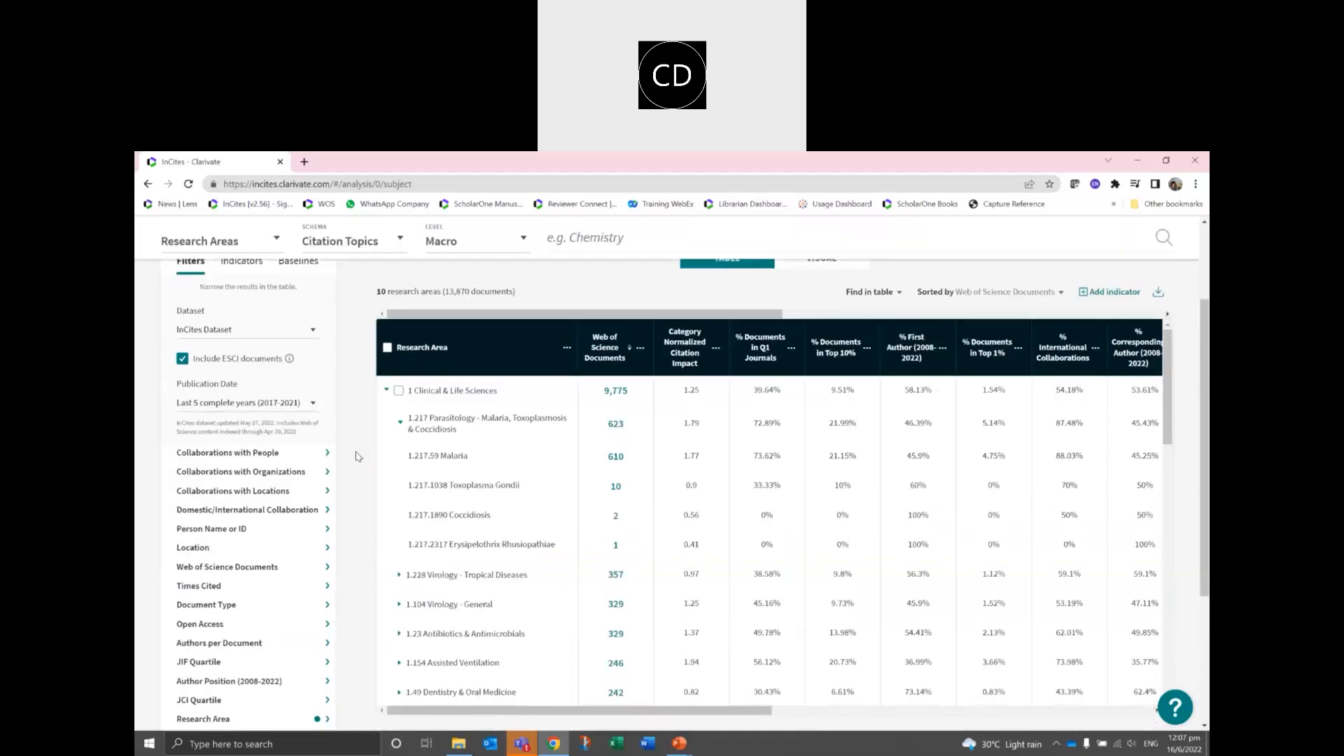
left_click(386, 390)
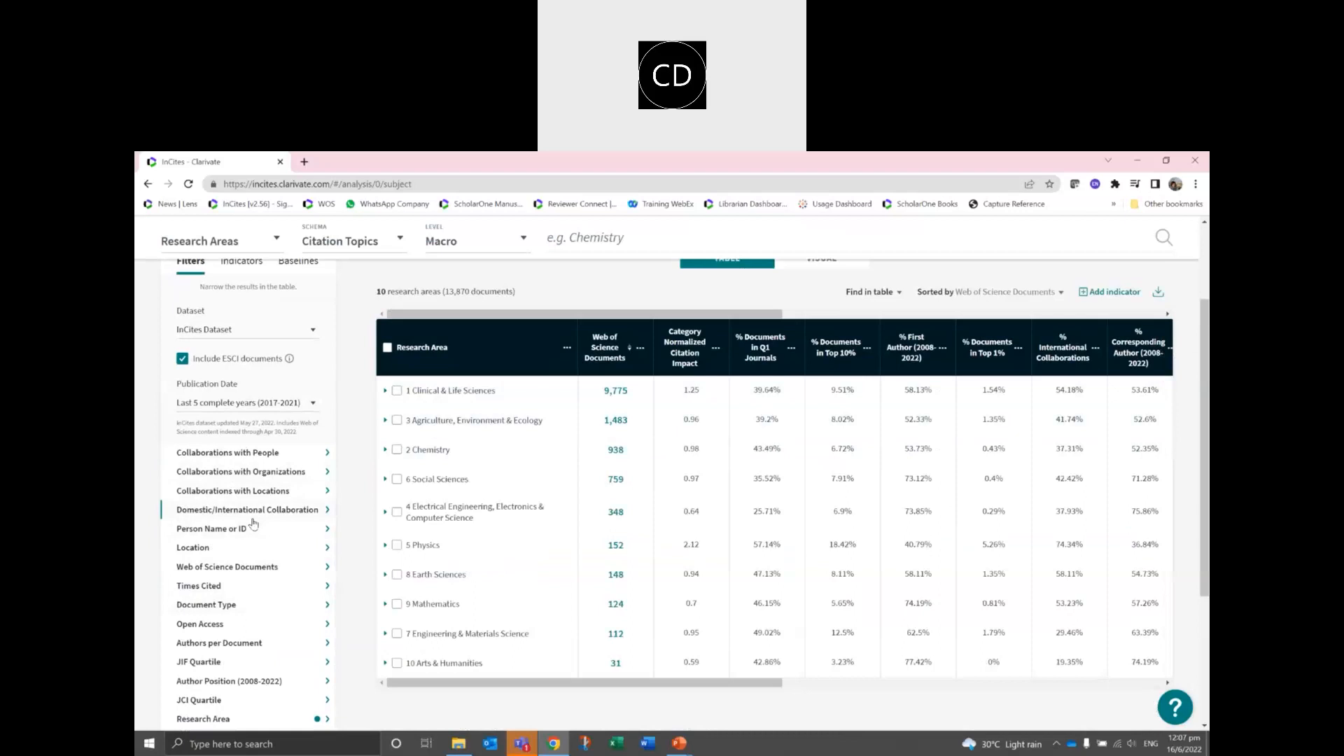
Filter the research areas to International collaboration only and update the results.
left_click(292, 517)
left_click(231, 399)
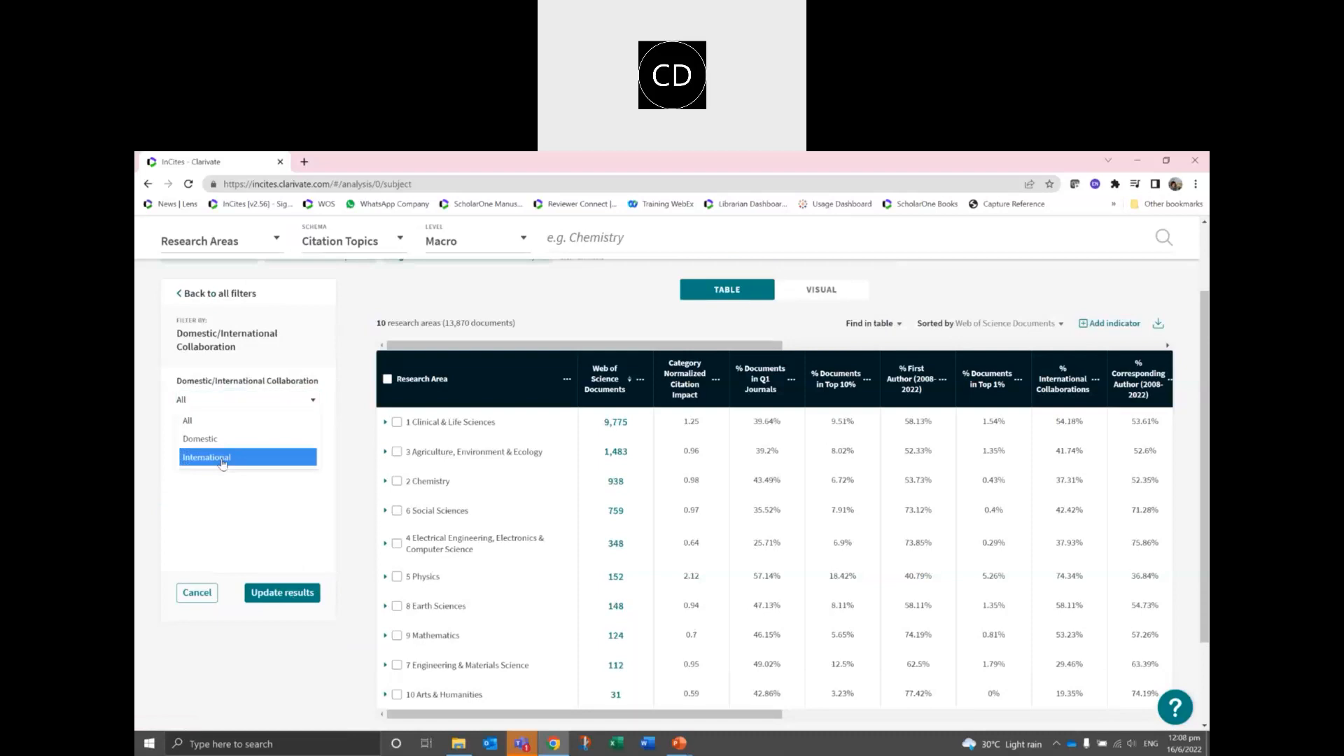
left_click(223, 463)
left_click(280, 595)
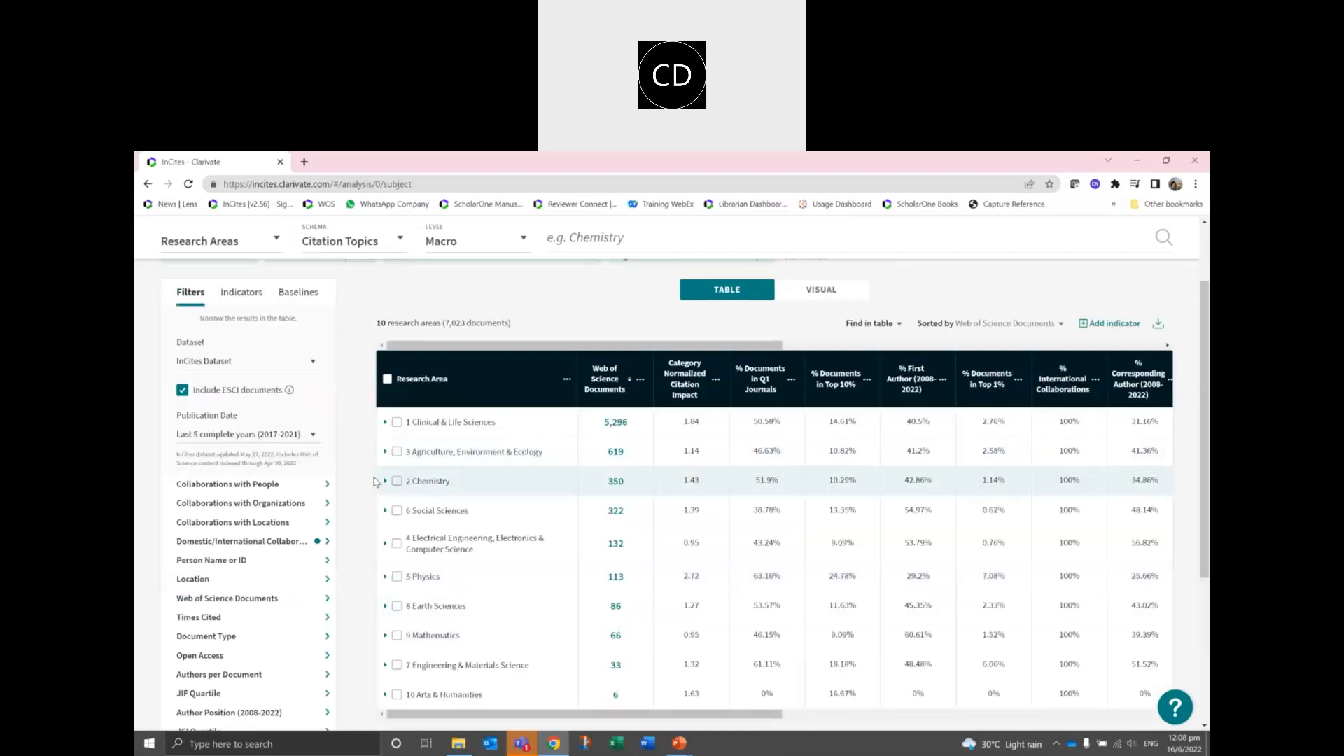
Expand Clinical & Life Sciences and its Diabetes topic to examine the indicators of the internationally collaborated subtopics.
scroll(380, 483, "up", 1)
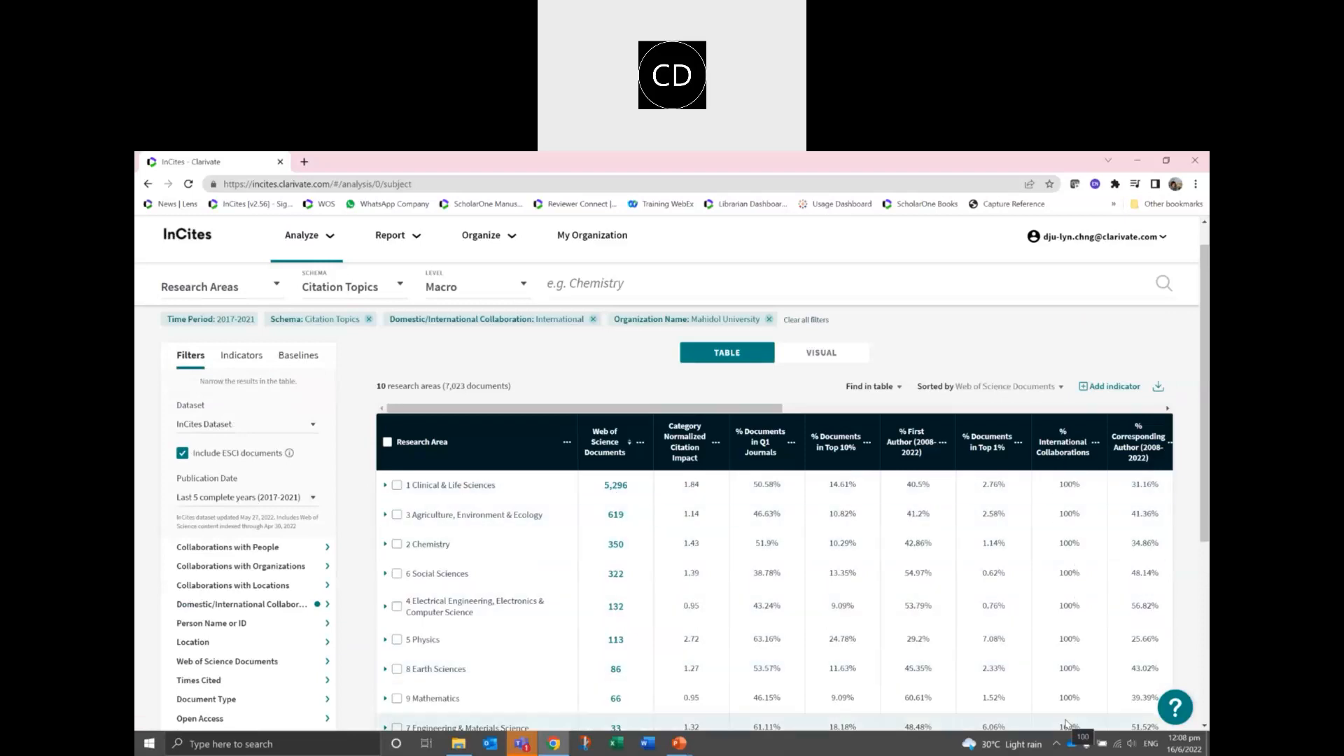
left_click(385, 486)
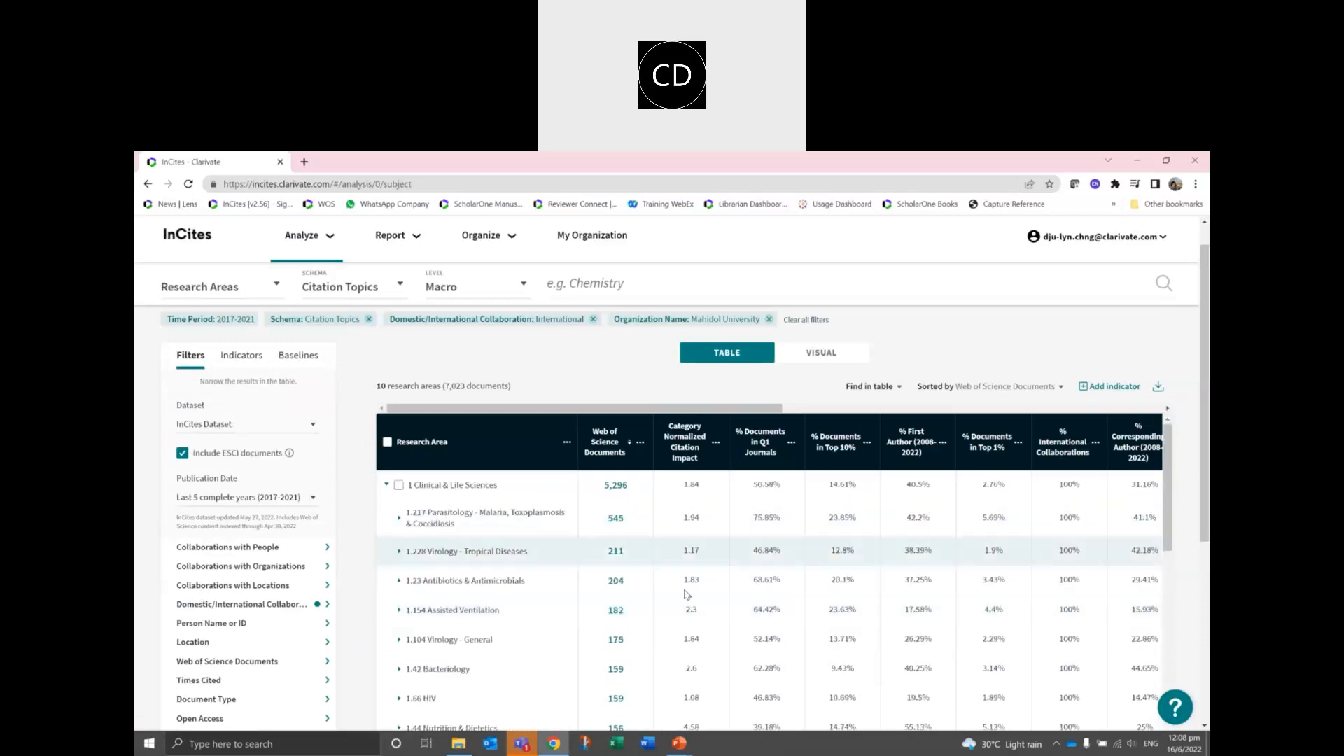
scroll(672, 602, "down", 3)
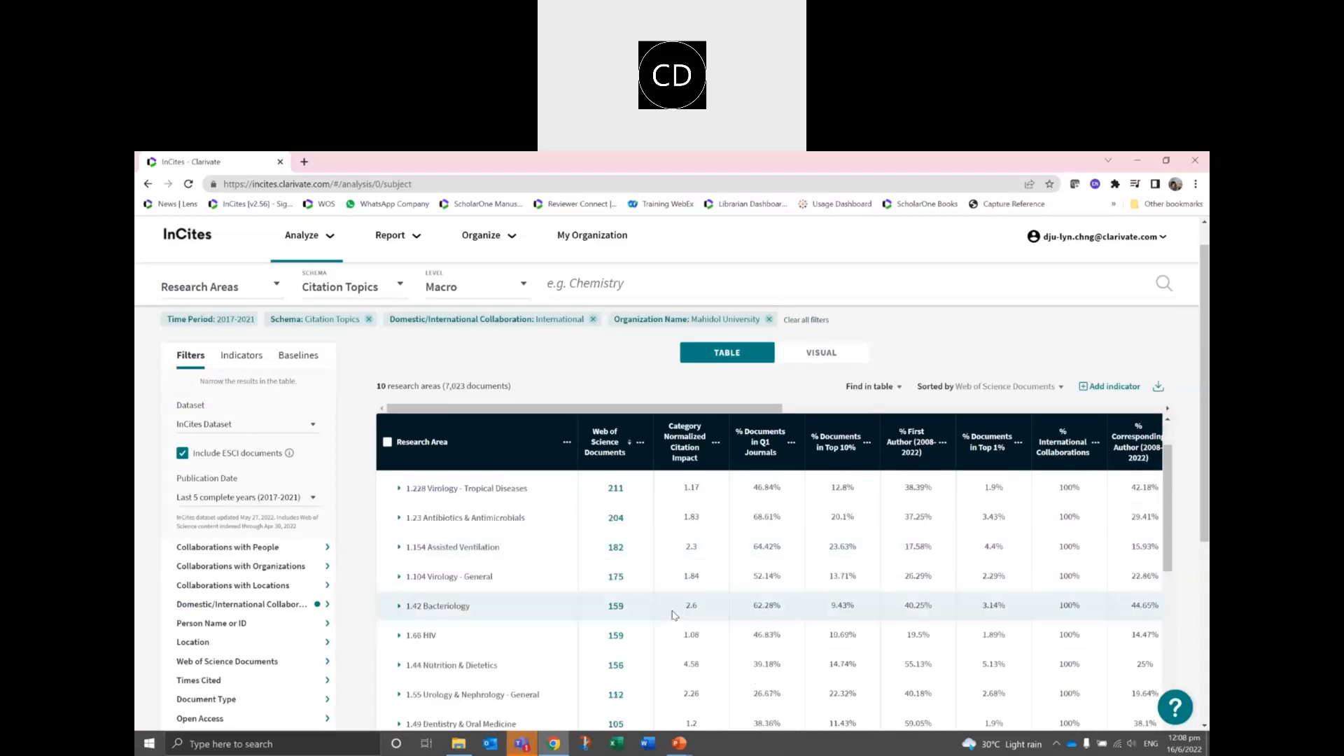
scroll(673, 617, "down", 3)
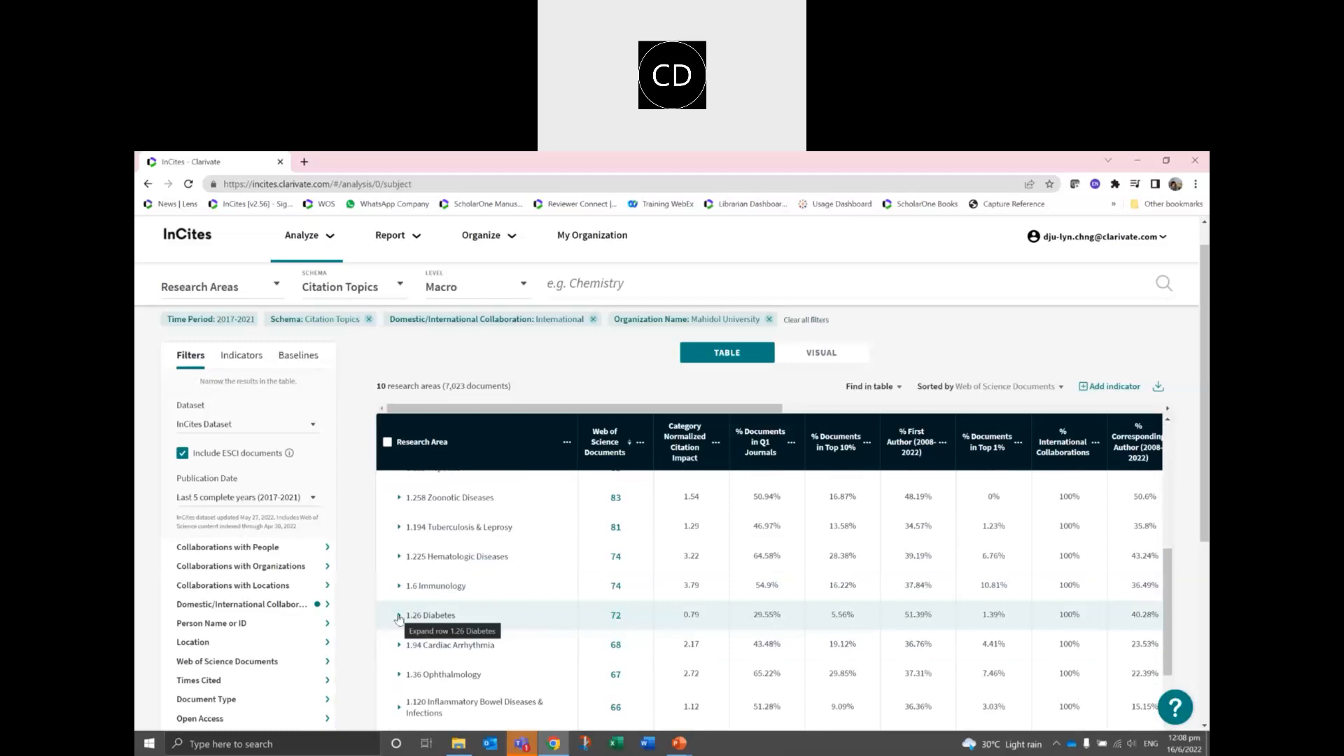
left_click(398, 615)
scroll(376, 602, "down", 1)
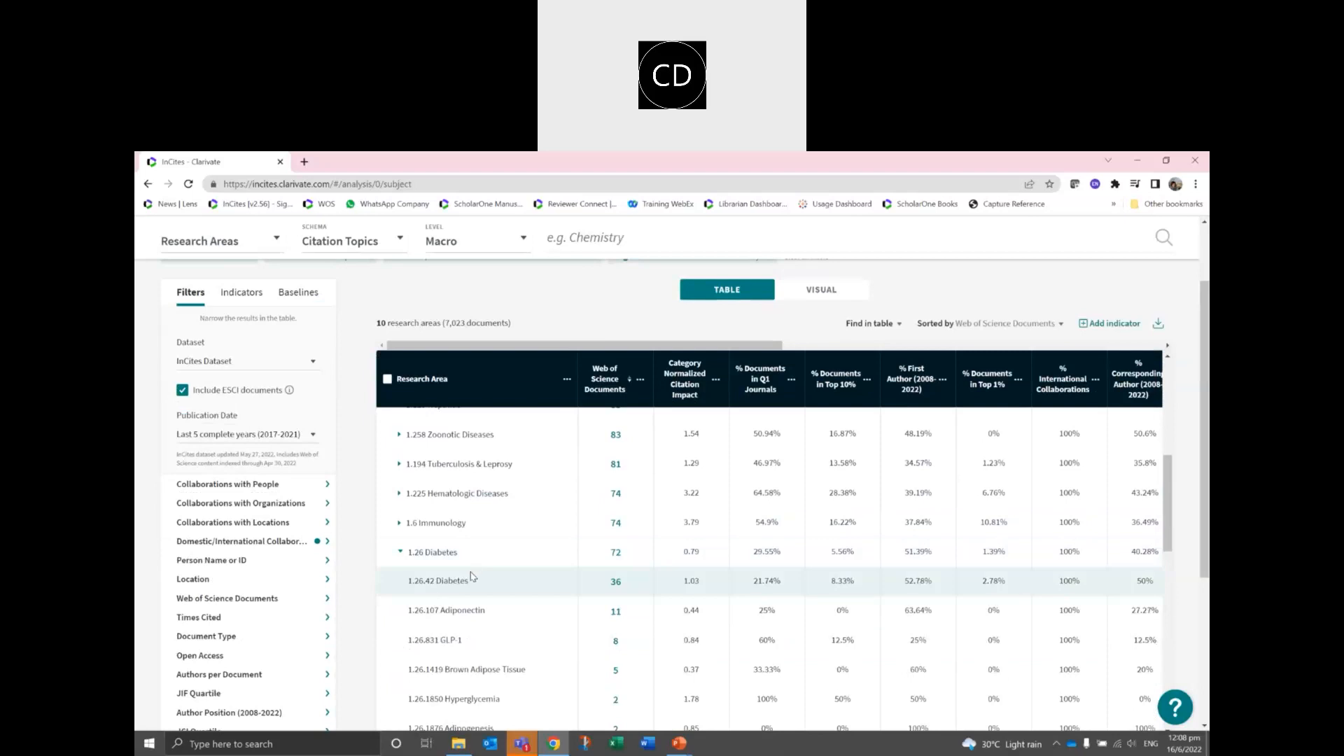
scroll(465, 580, "down", 5)
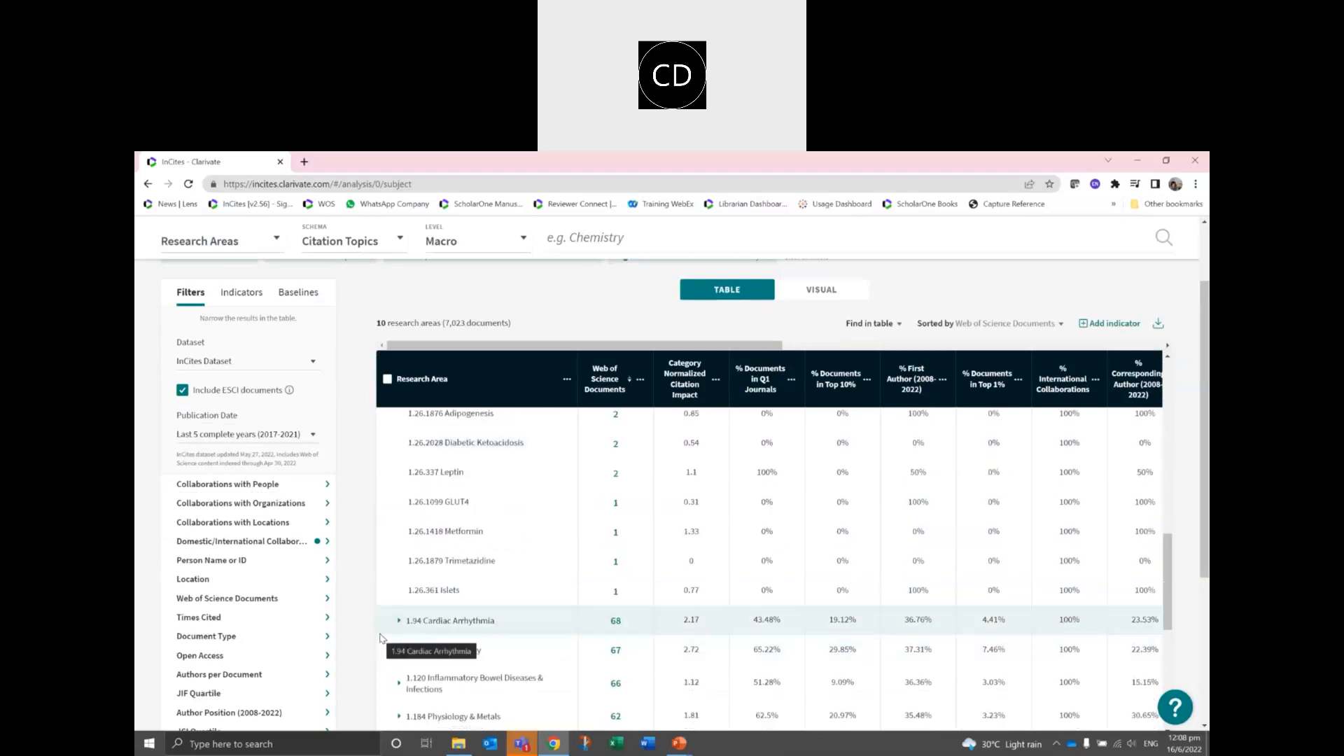
scroll(366, 630, "up", 5)
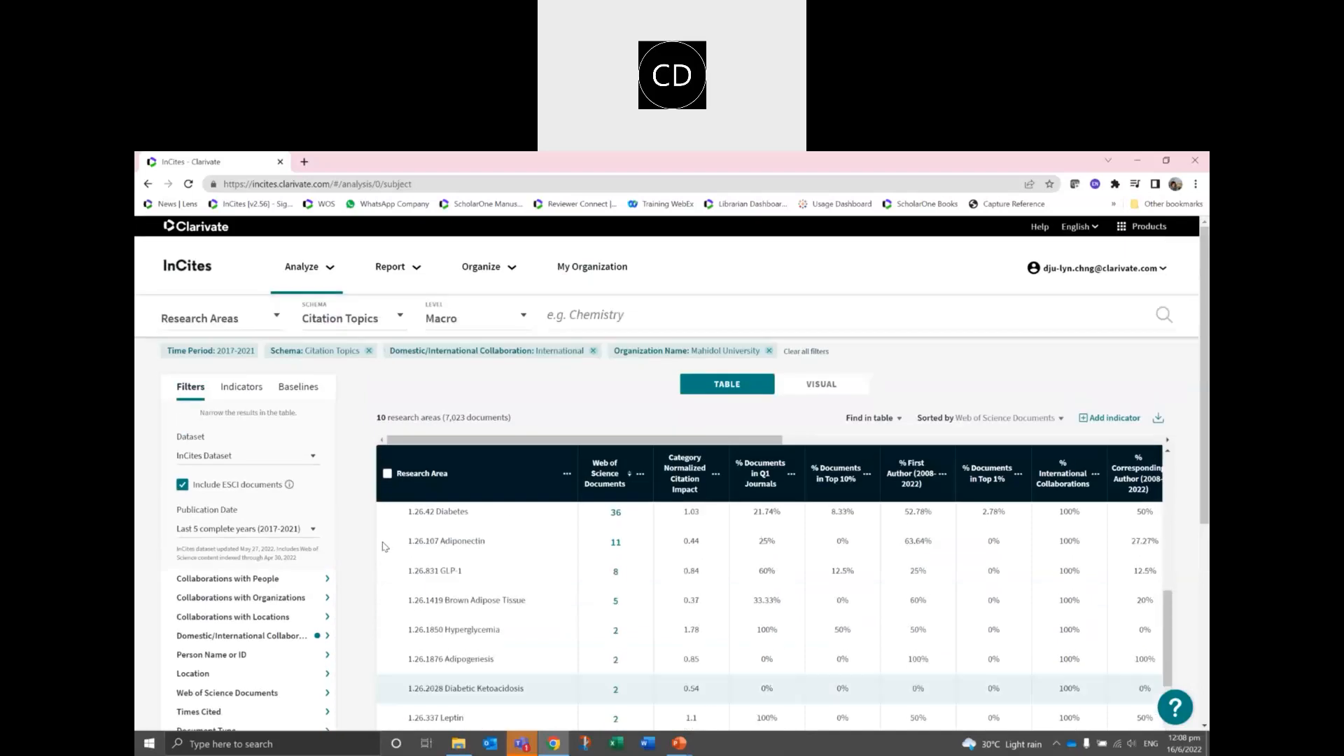
Change the Domestic/International Collaboration filter to Domestic and update the results.
scroll(361, 516, "down", 2)
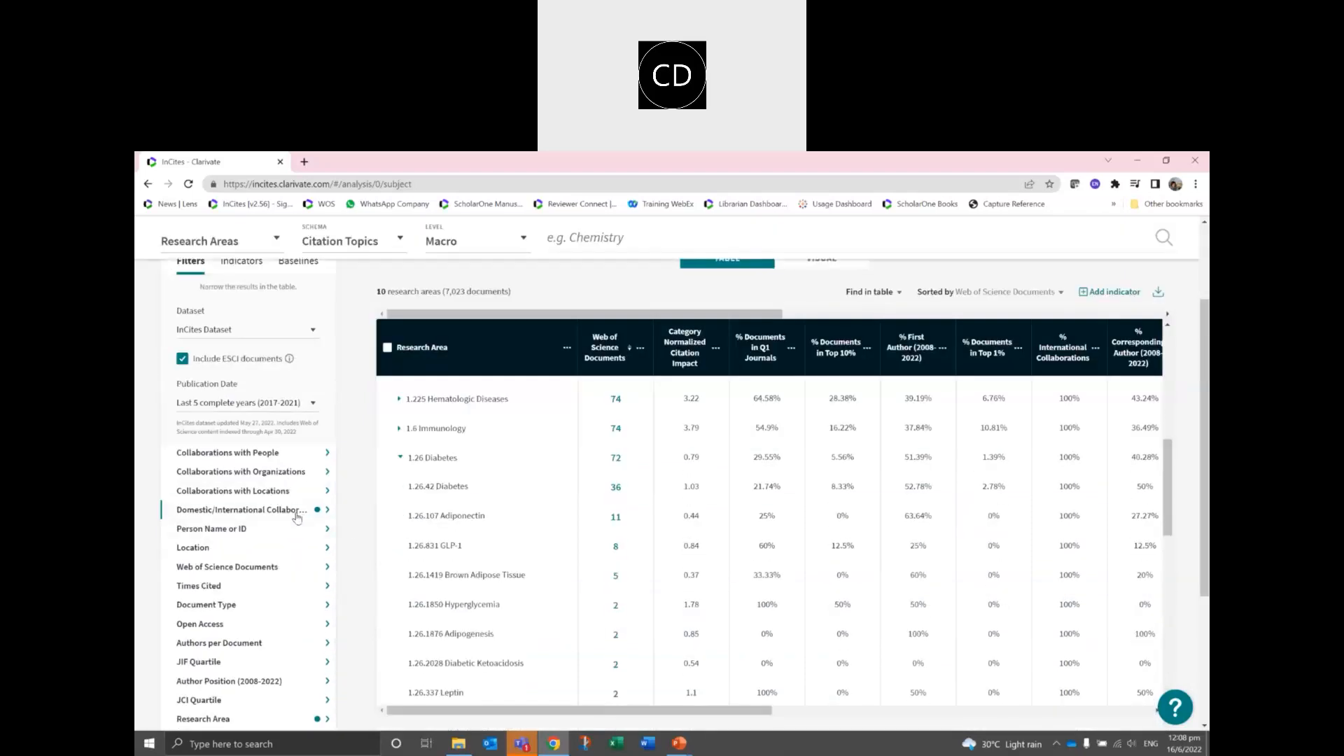
left_click(296, 515)
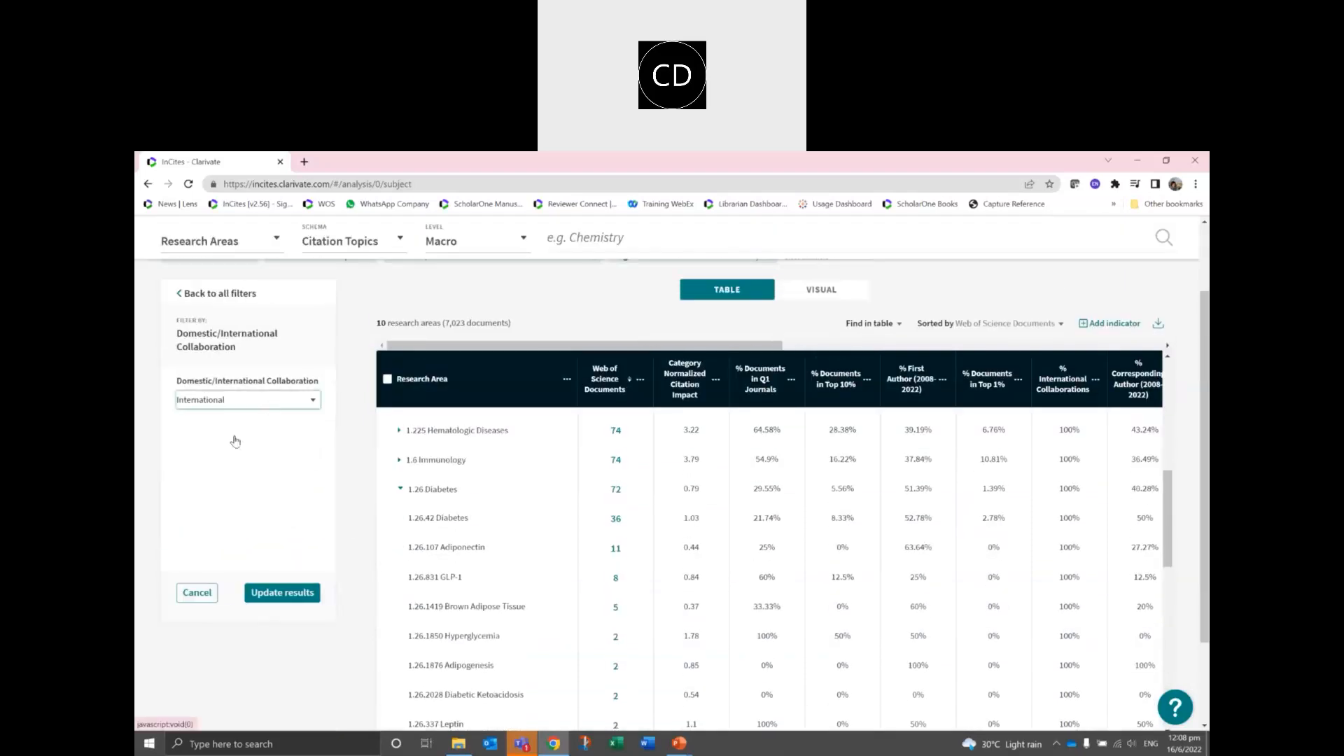
left_click(231, 400)
left_click(203, 439)
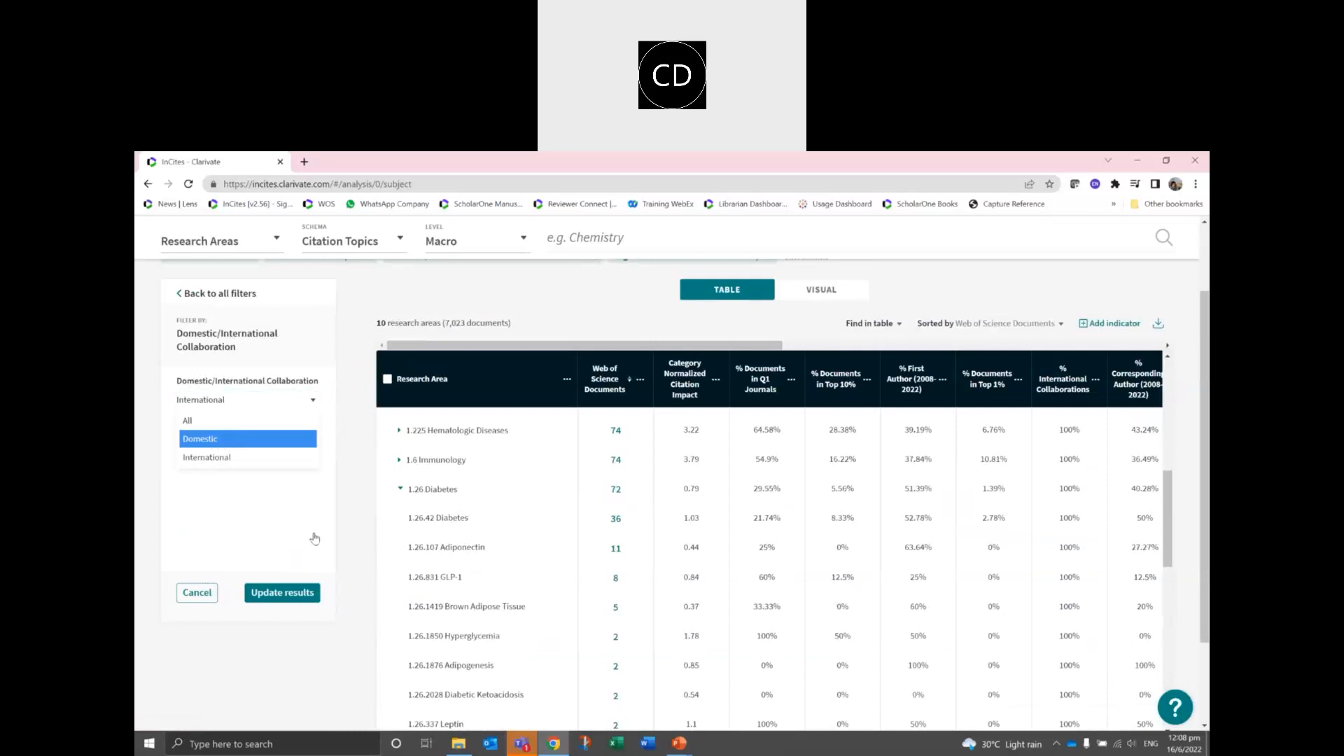
left_click(279, 593)
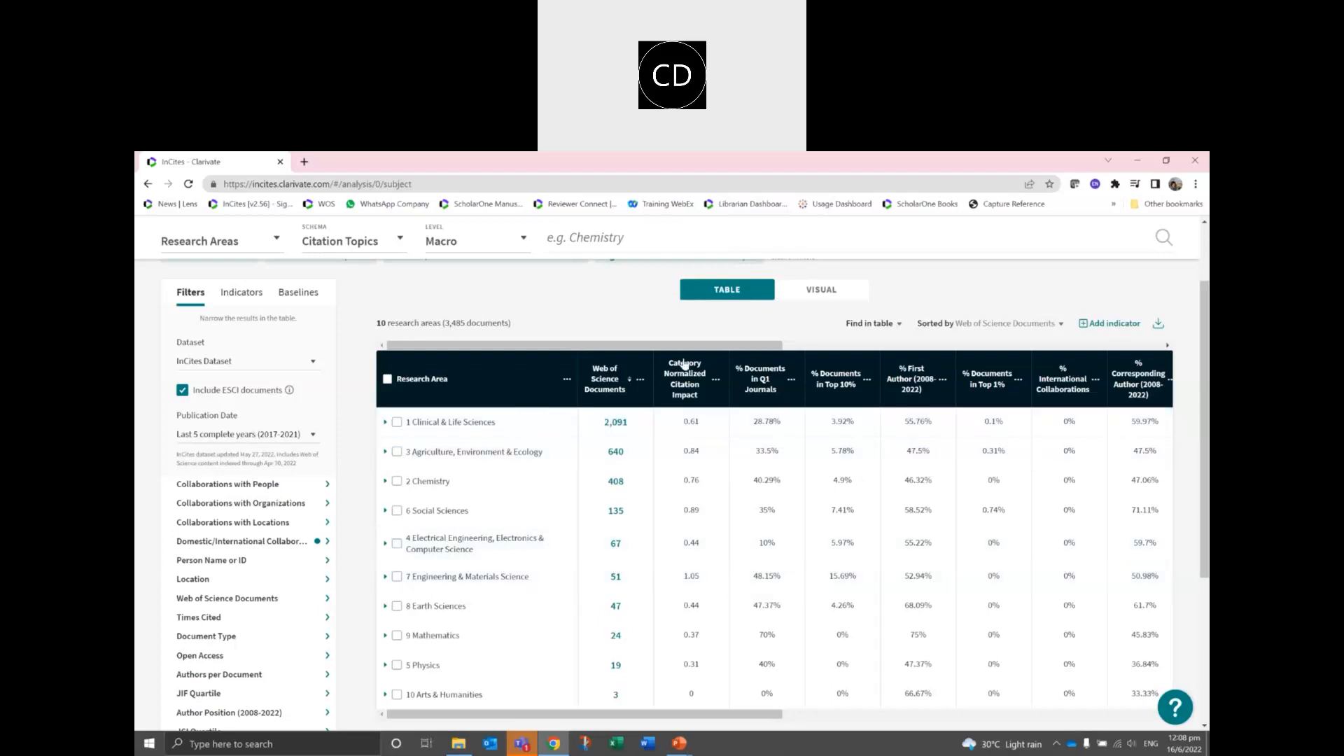
Set the Domestic/International Collaboration filter back to All and update the results.
left_click(318, 544)
left_click(220, 400)
left_click(215, 421)
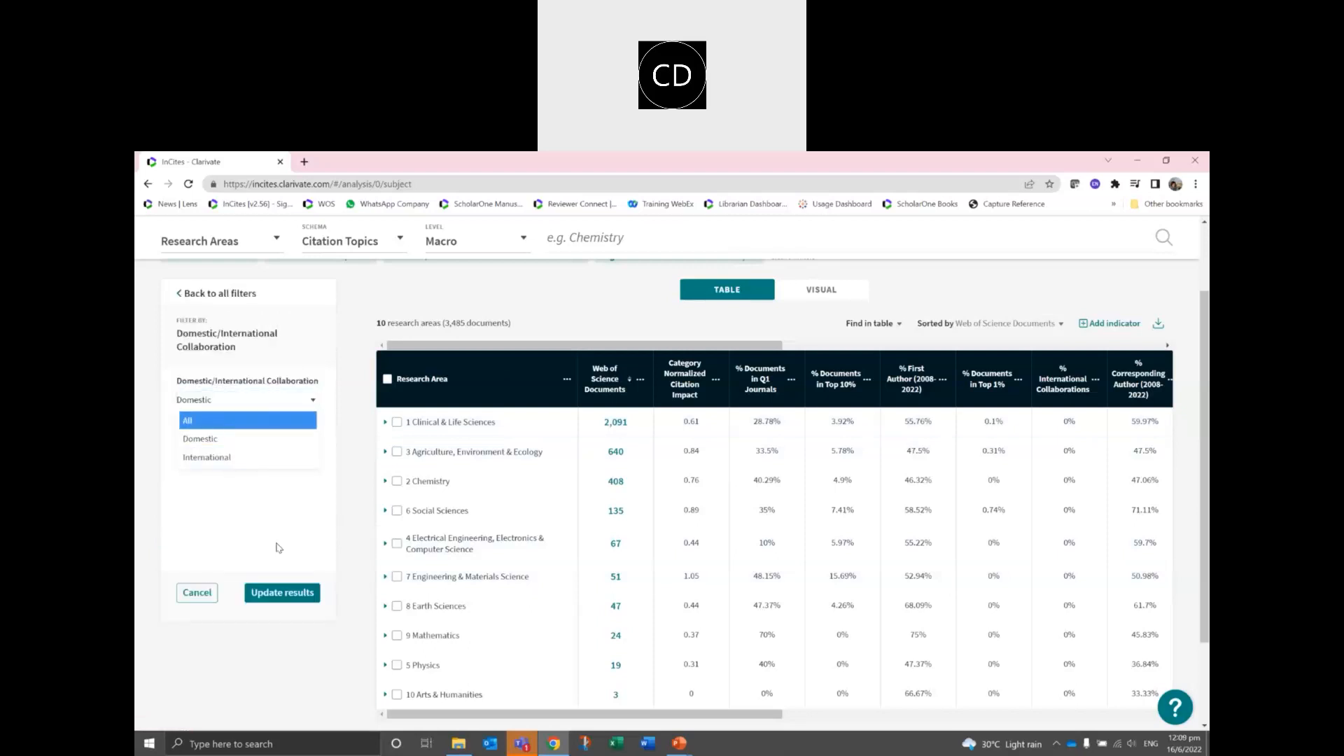
left_click(277, 595)
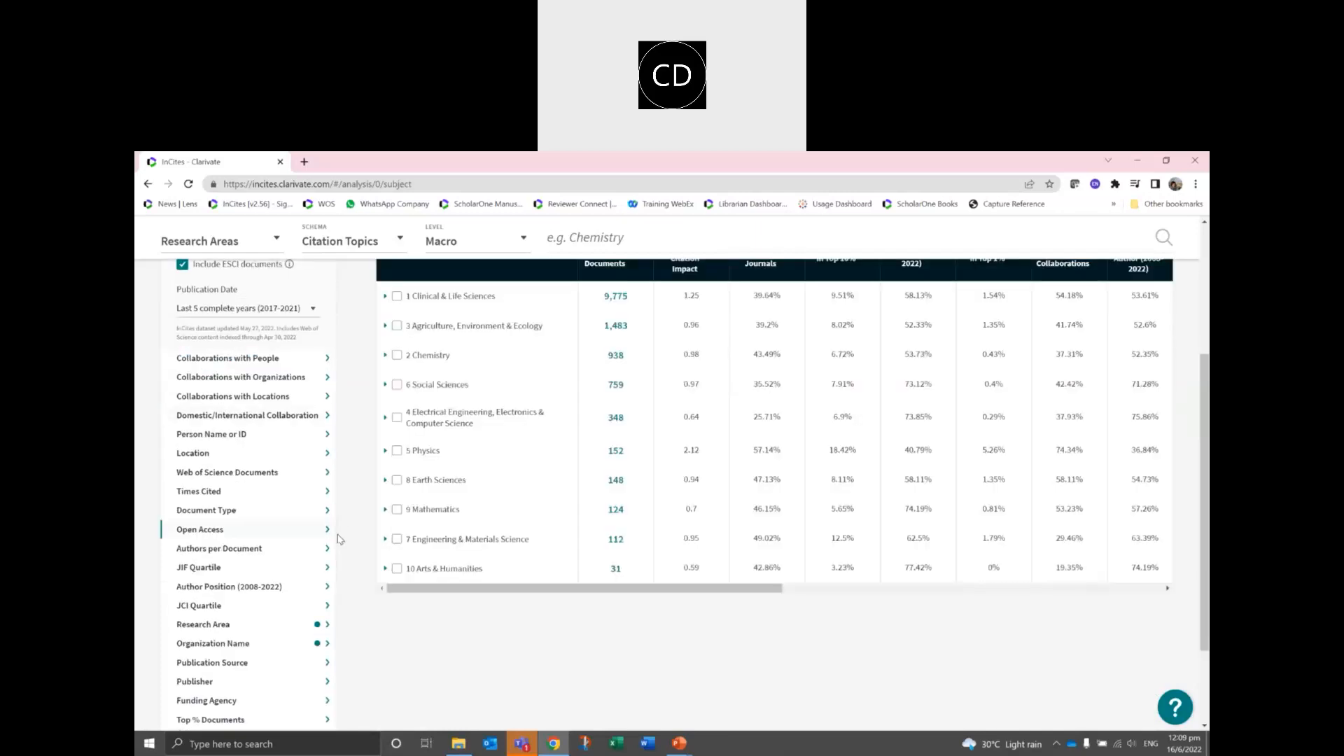
Set the Citation Topics level to Meso and review the resulting research areas for Mahidol University.
scroll(374, 548, "down", 2)
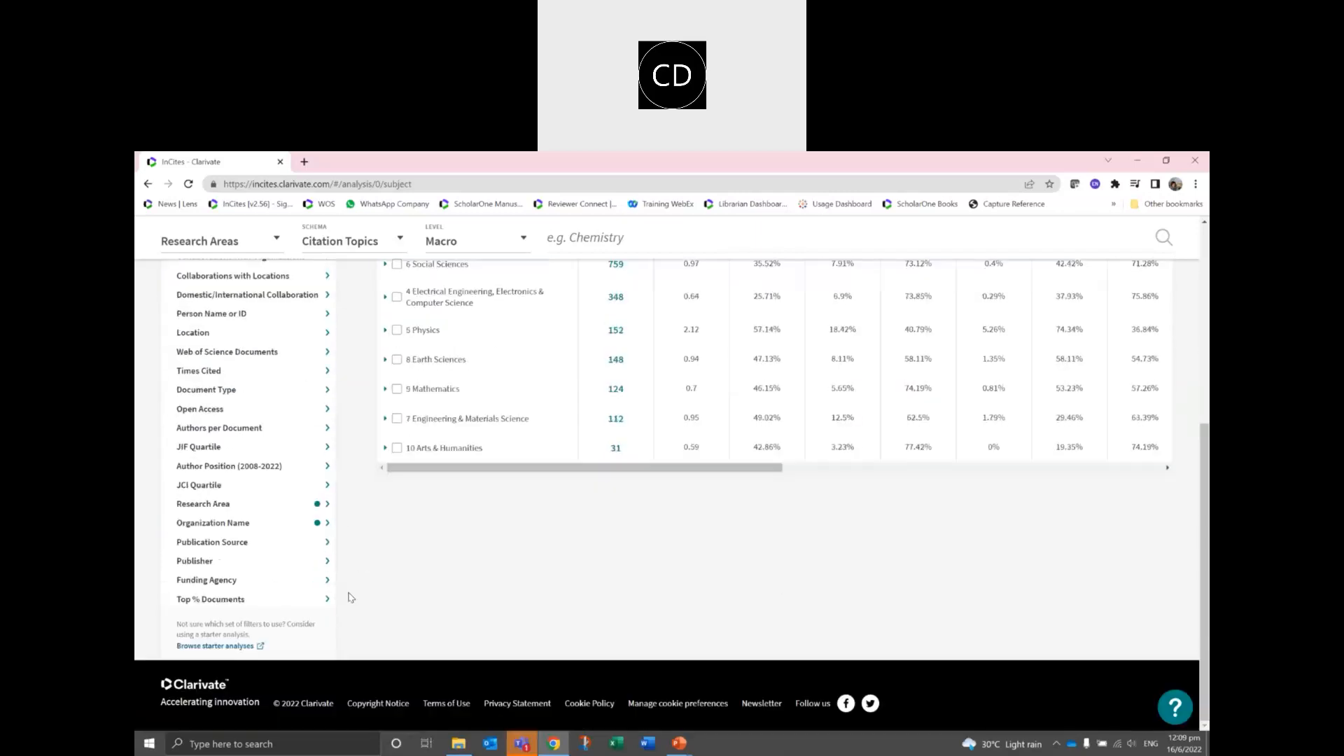
scroll(351, 597, "up", 6)
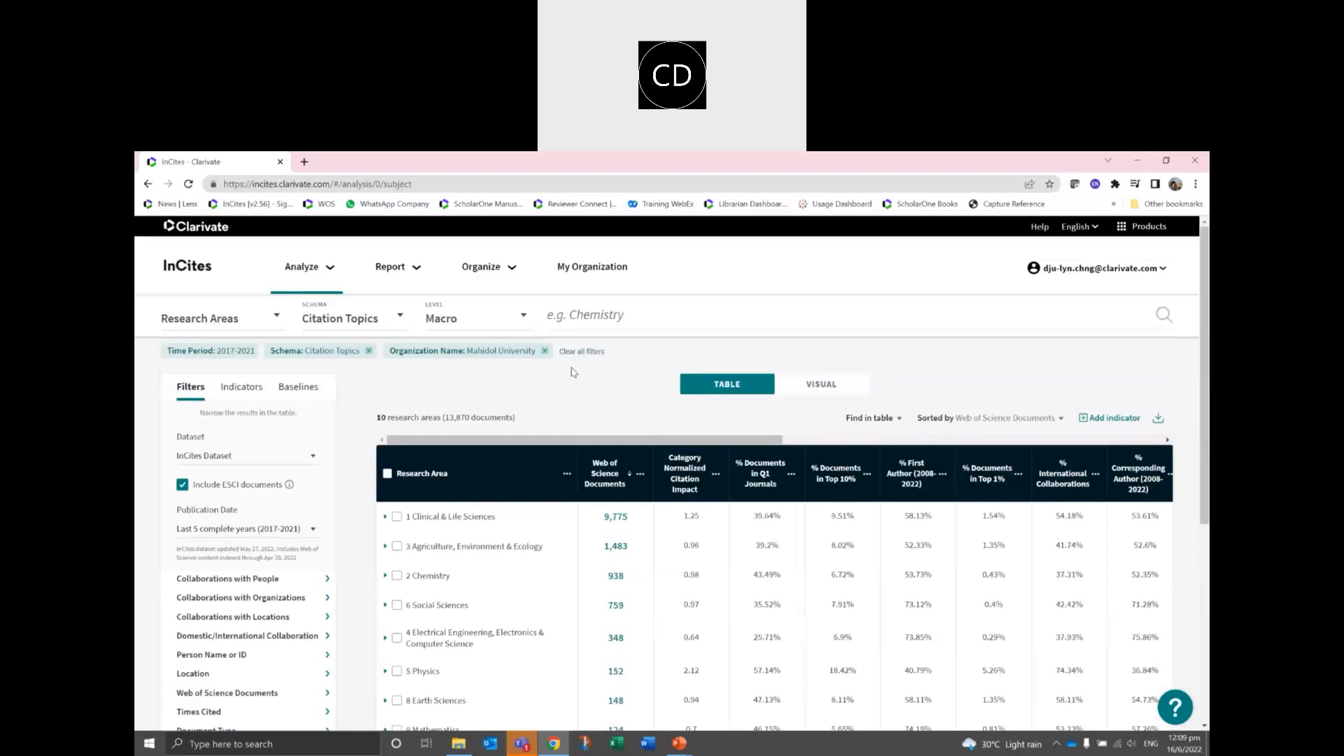
left_click(441, 318)
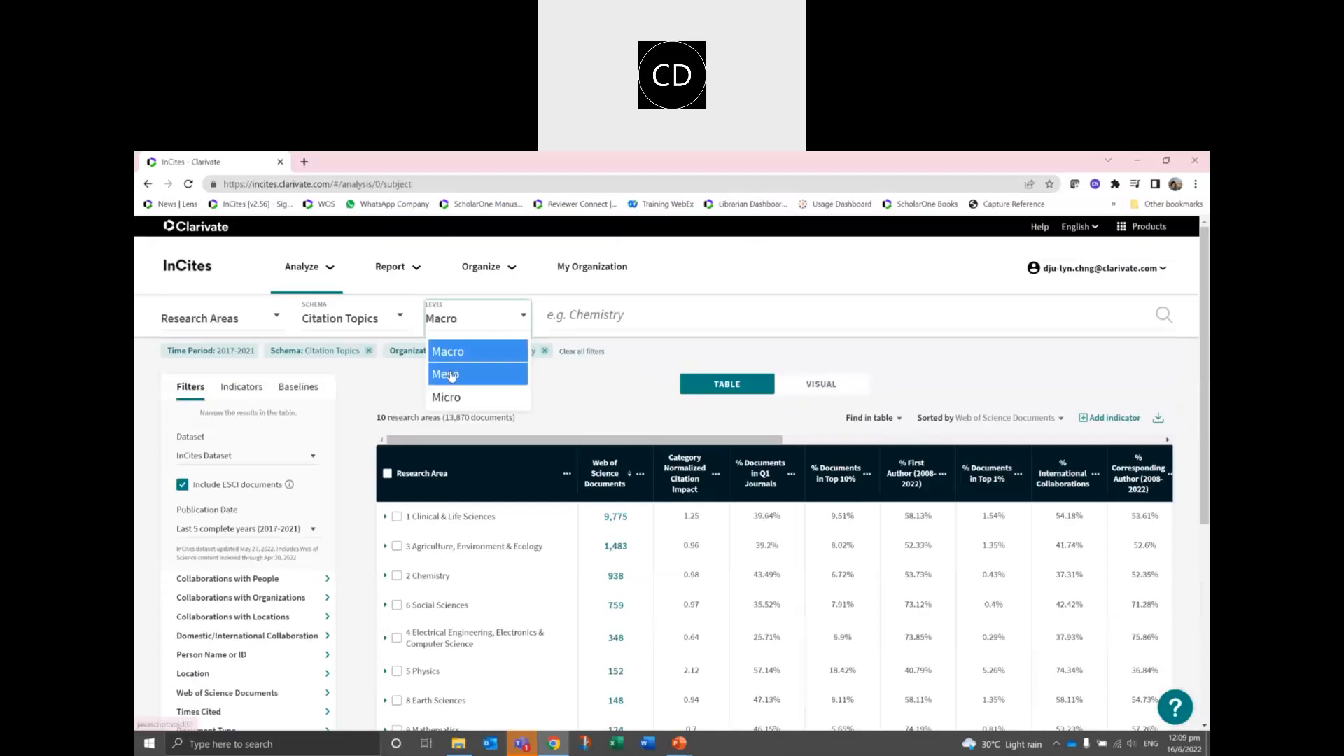
left_click(478, 382)
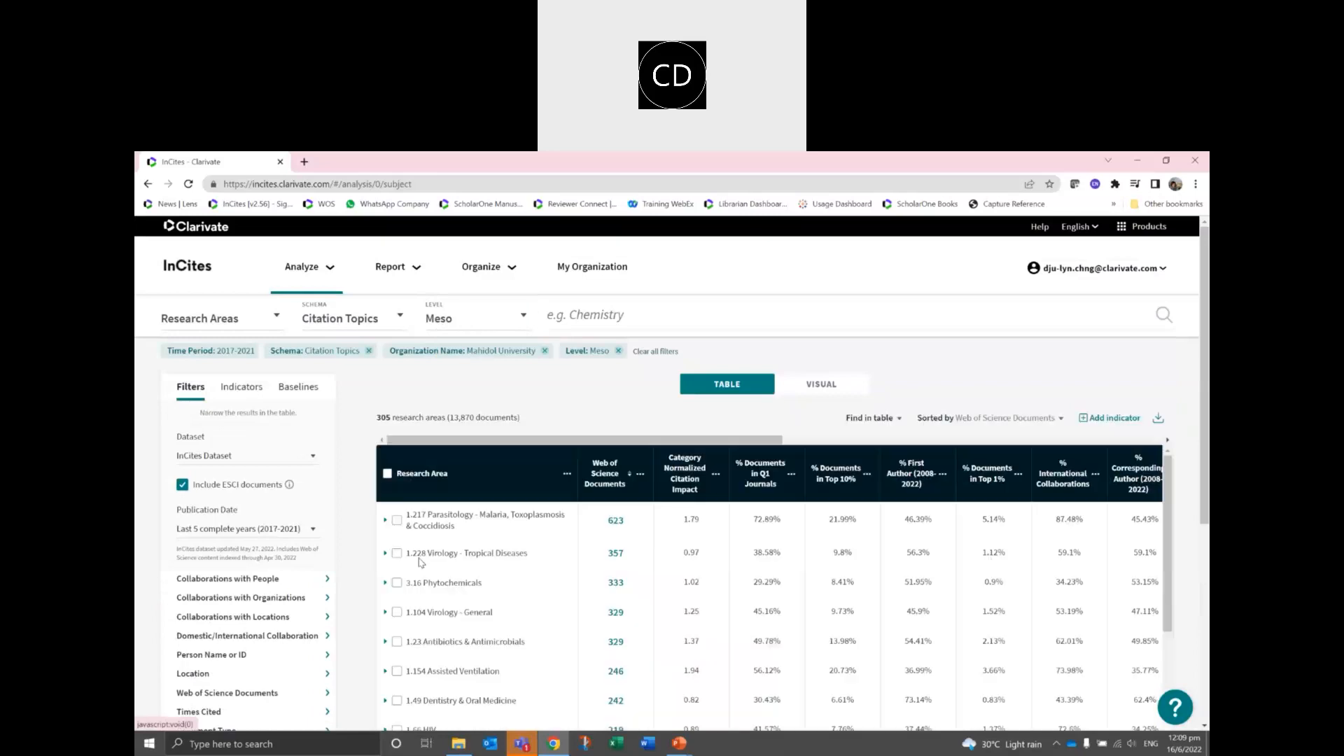
scroll(367, 445, "down", 3)
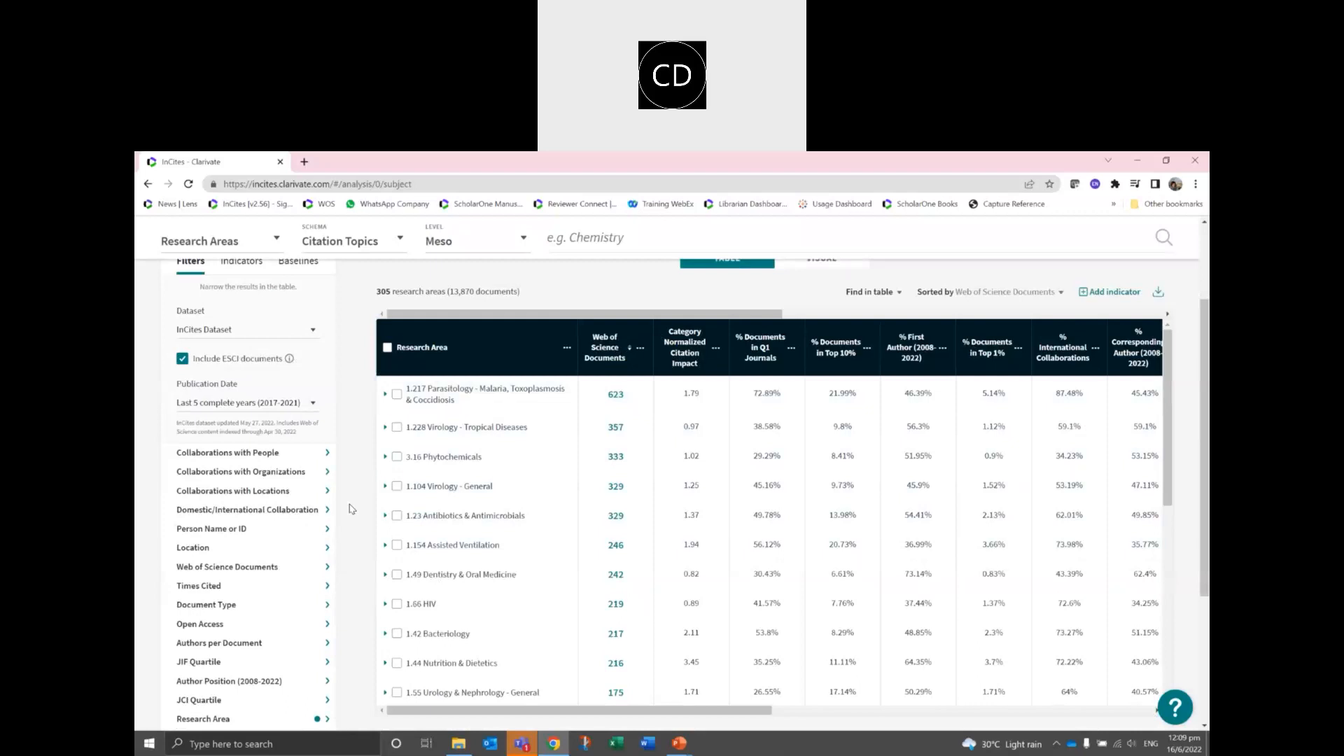
scroll(358, 570, "up", 2)
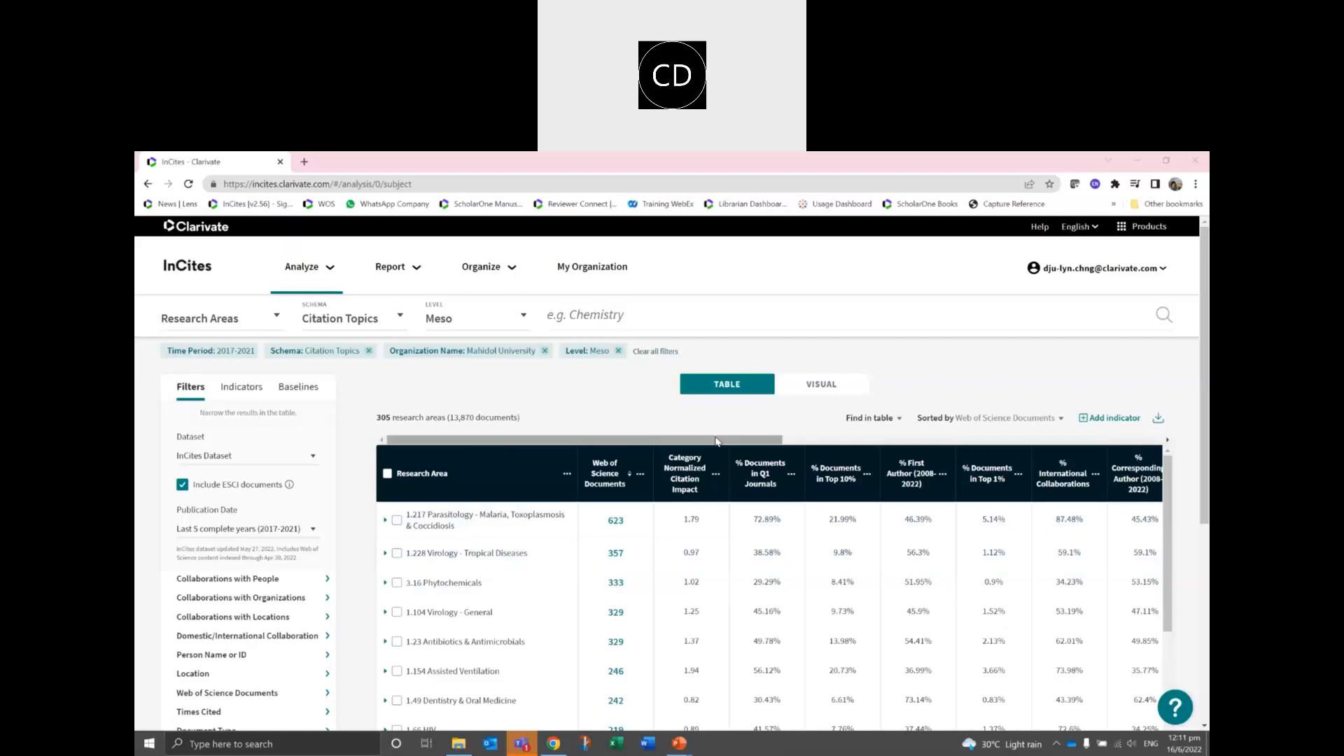
Add the Documents in JIF Journals indicator to the research areas table.
left_click(936, 440)
left_click_drag(1195, 433, 1042, 440)
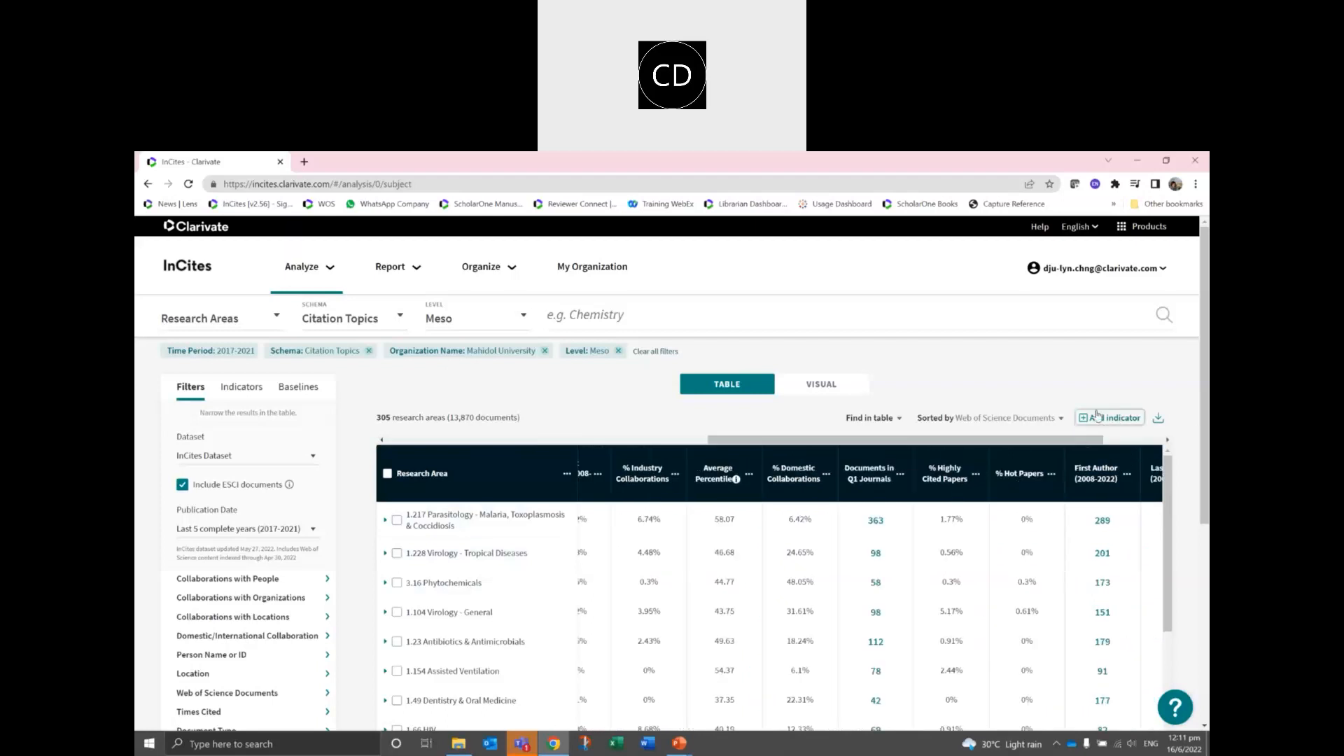
left_click(1097, 415)
scroll(1071, 525, "down", 2)
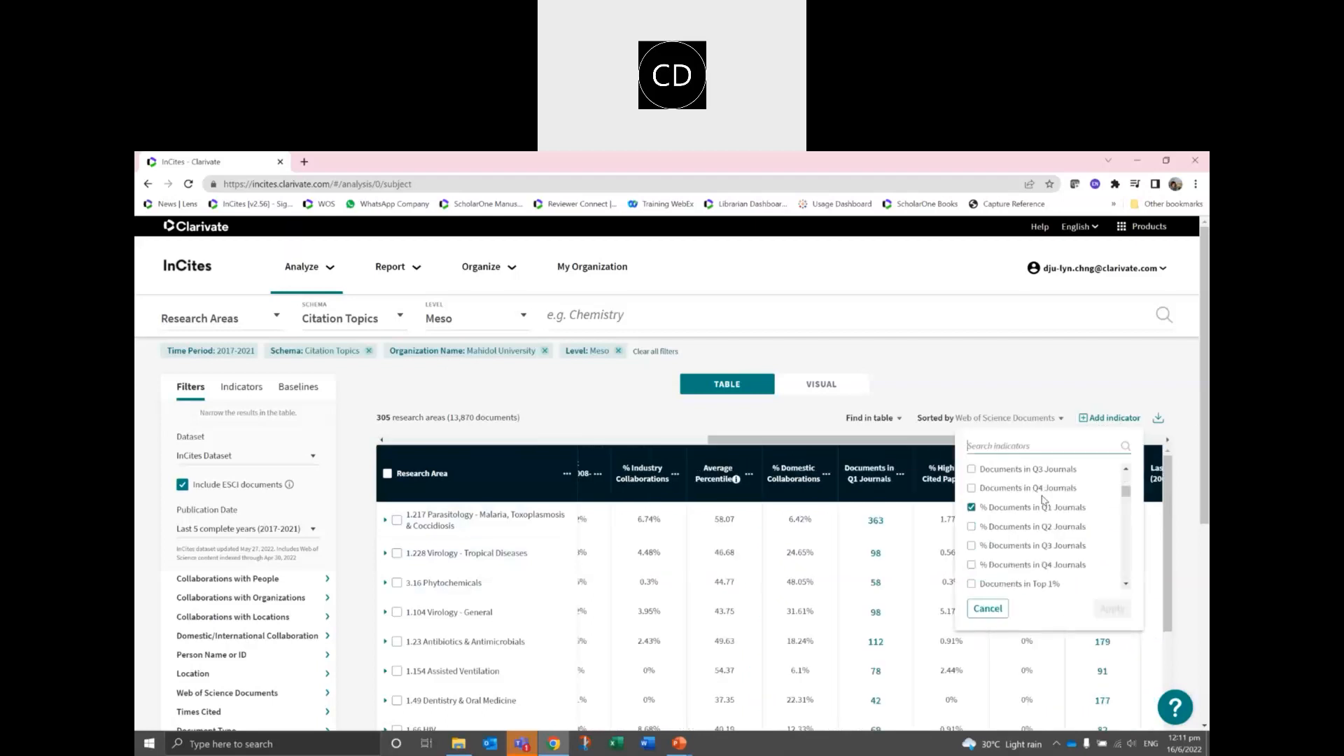
scroll(1039, 531, "down", 2)
scroll(1050, 529, "up", 2)
scroll(1071, 518, "up", 2)
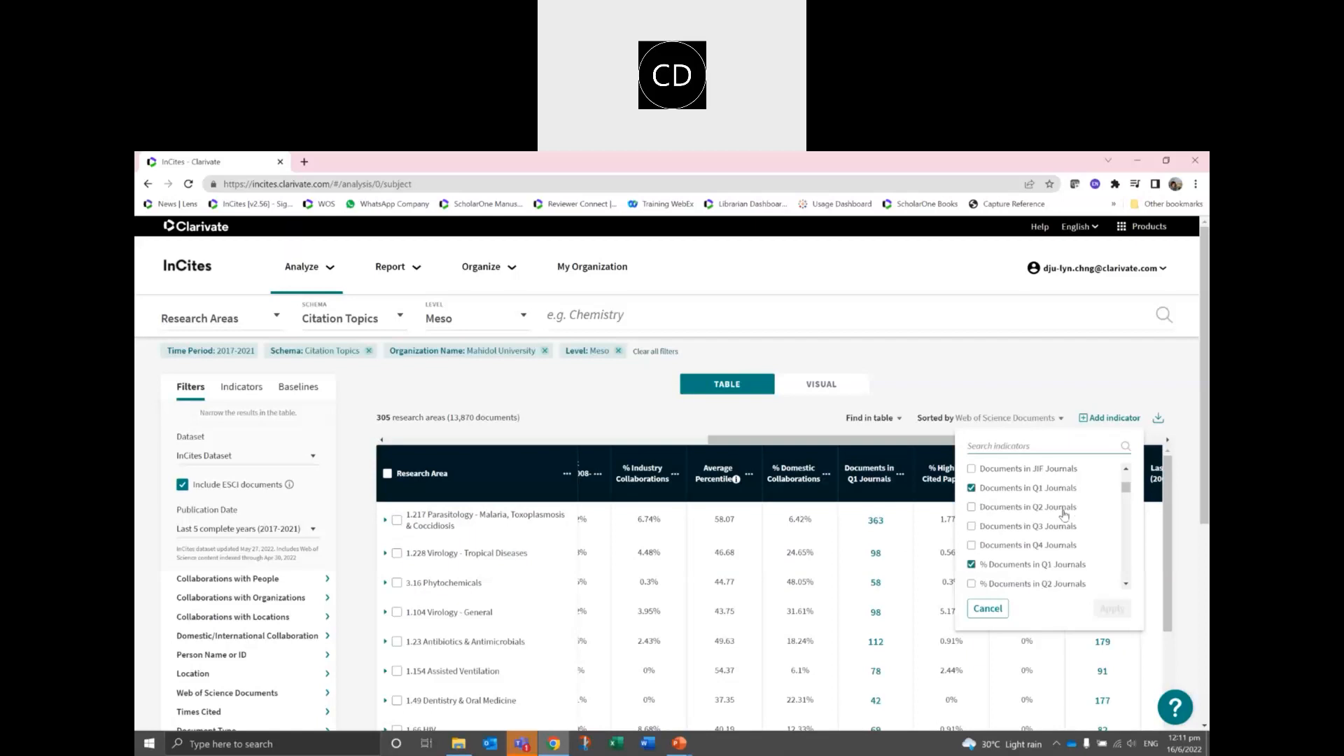
left_click(974, 476)
left_click(974, 476)
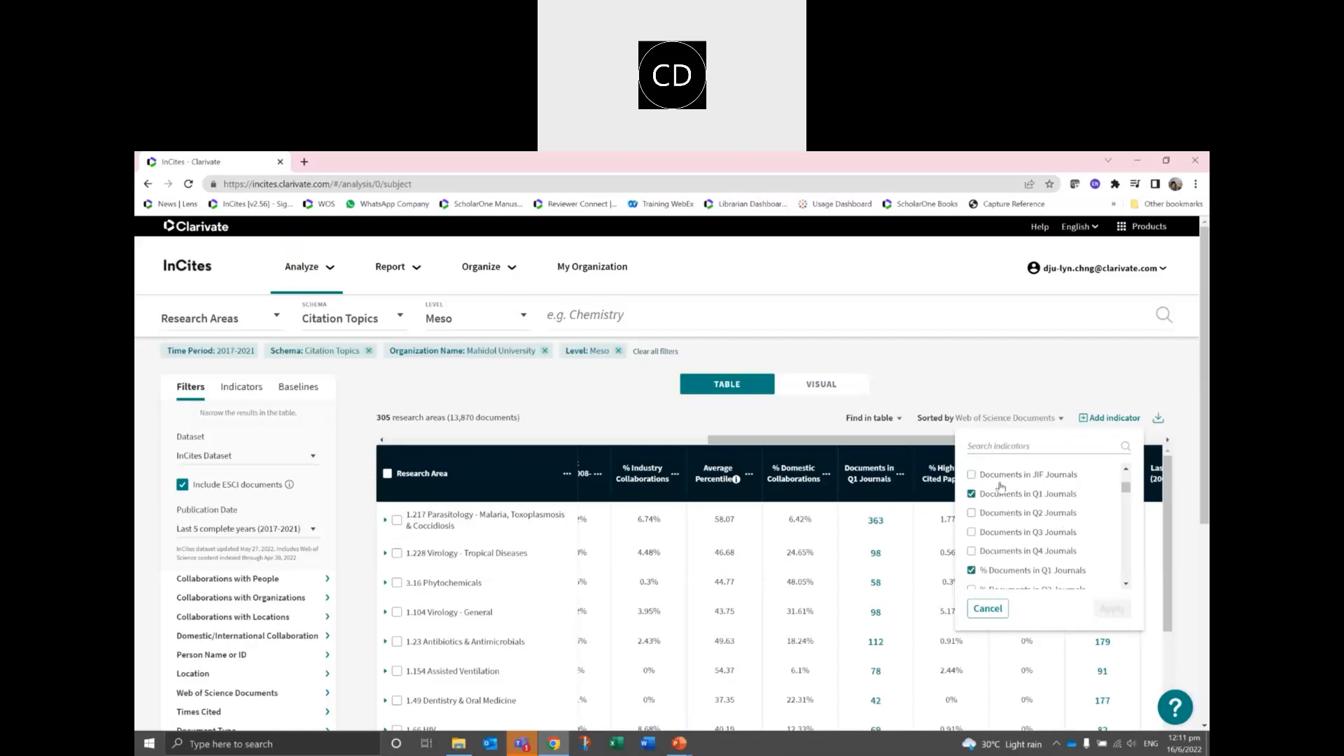
scroll(1001, 490, "up", 3)
left_click(973, 538)
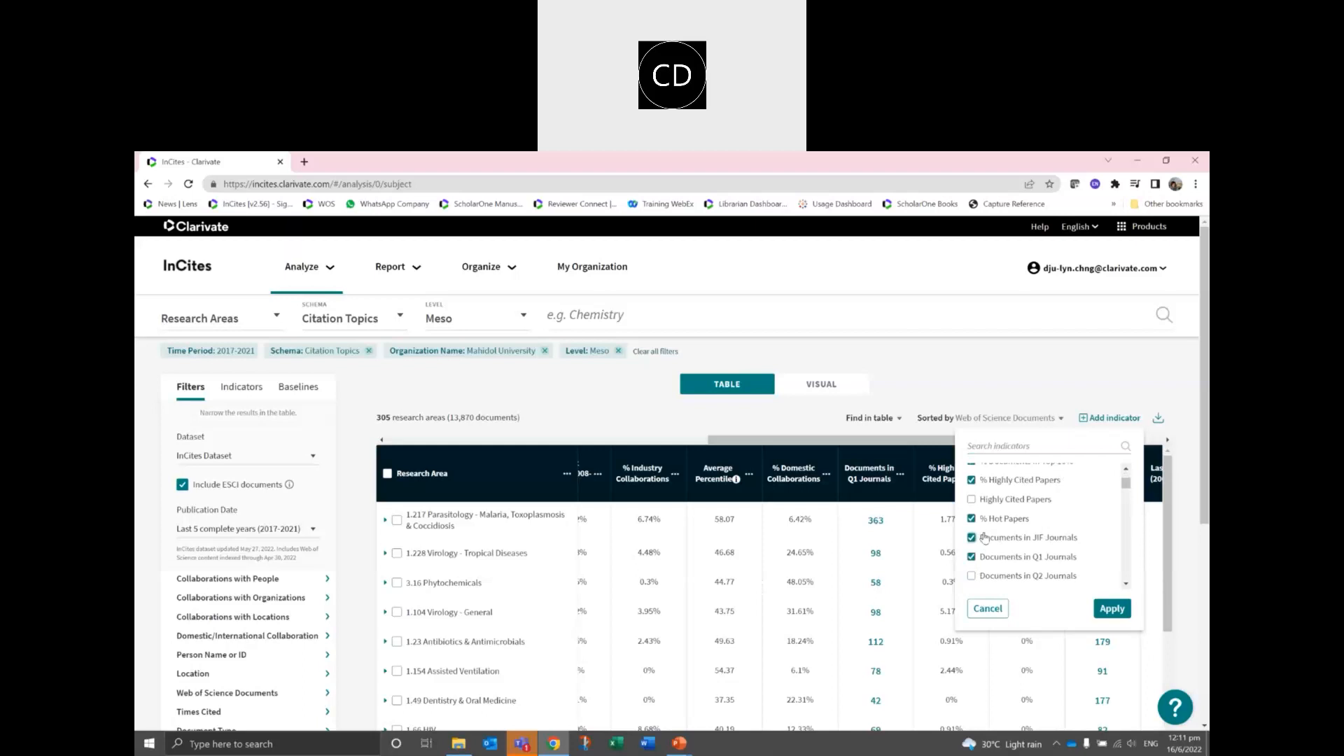
scroll(1001, 539, "down", 3)
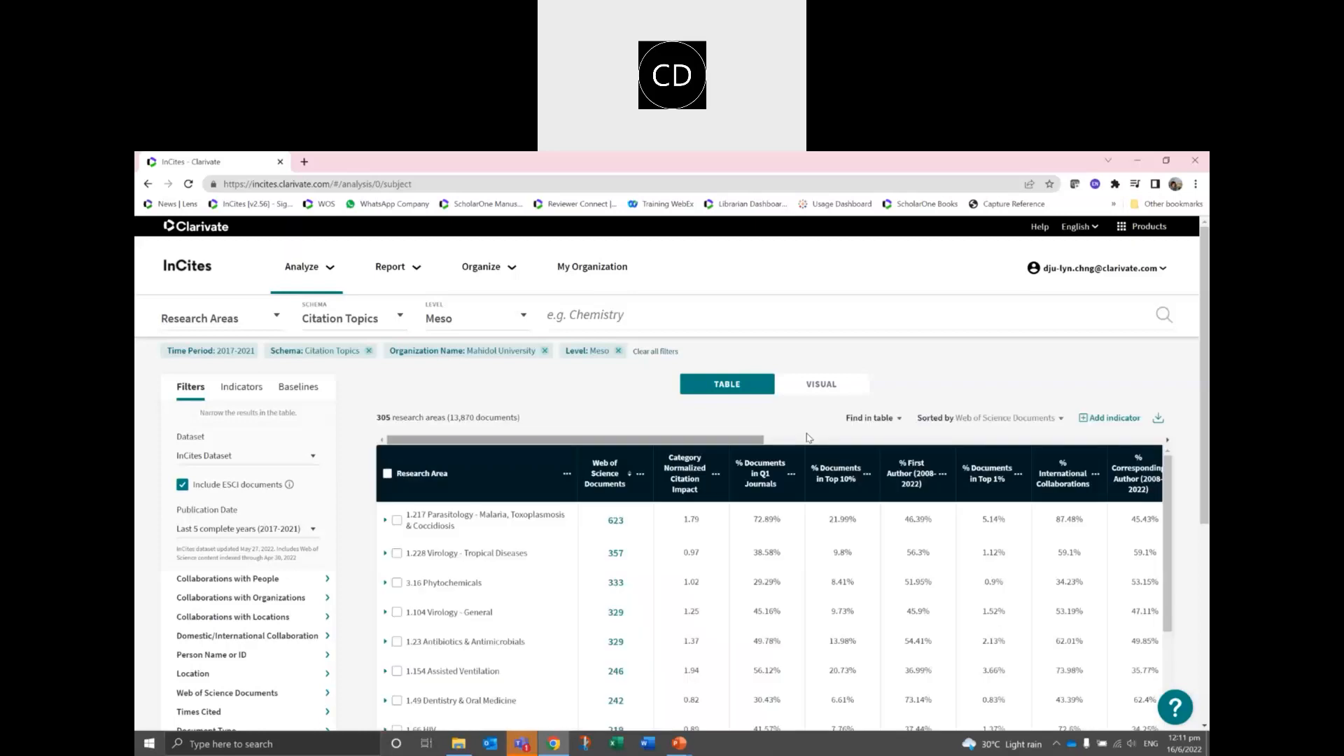
Move the Documents in JIF Journals column directly after the Web of Science Documents column.
left_click(892, 440)
left_click_drag(1128, 473, 636, 460)
left_click(891, 440)
left_click(890, 440)
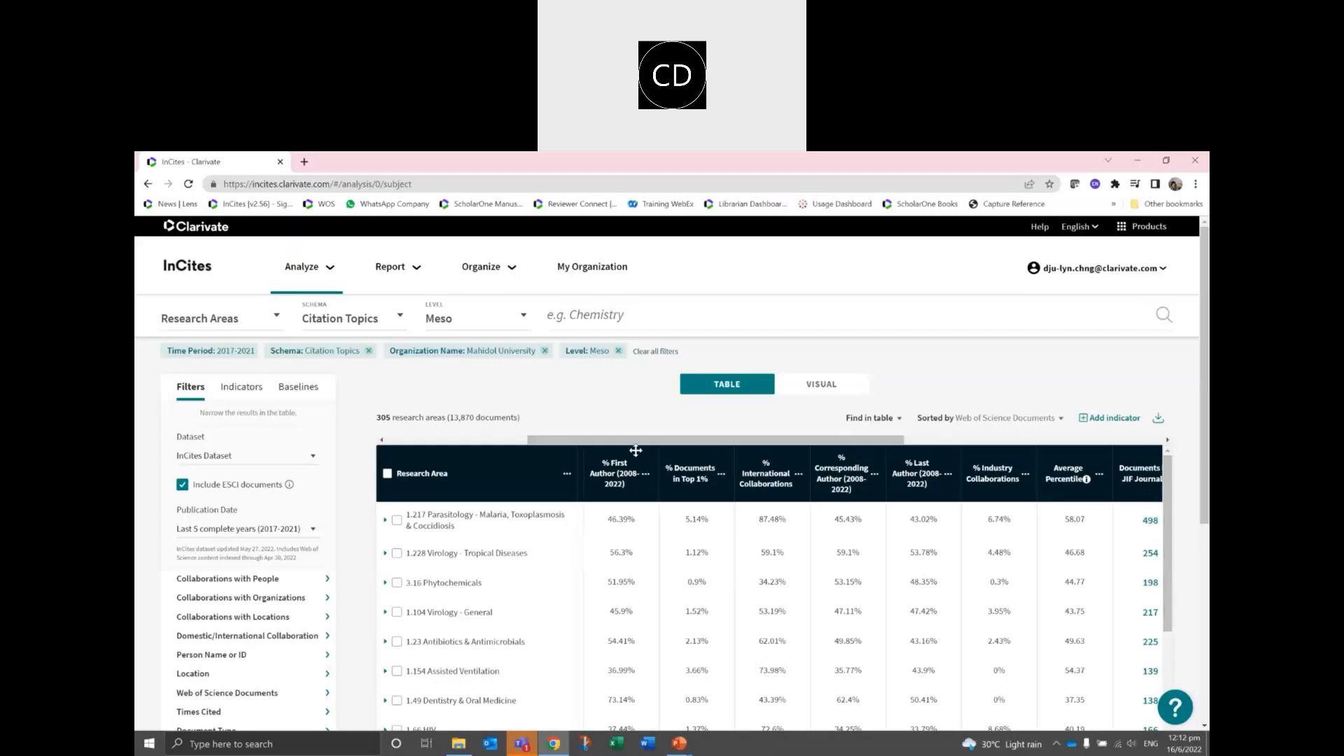
left_click_drag(636, 450, 716, 455)
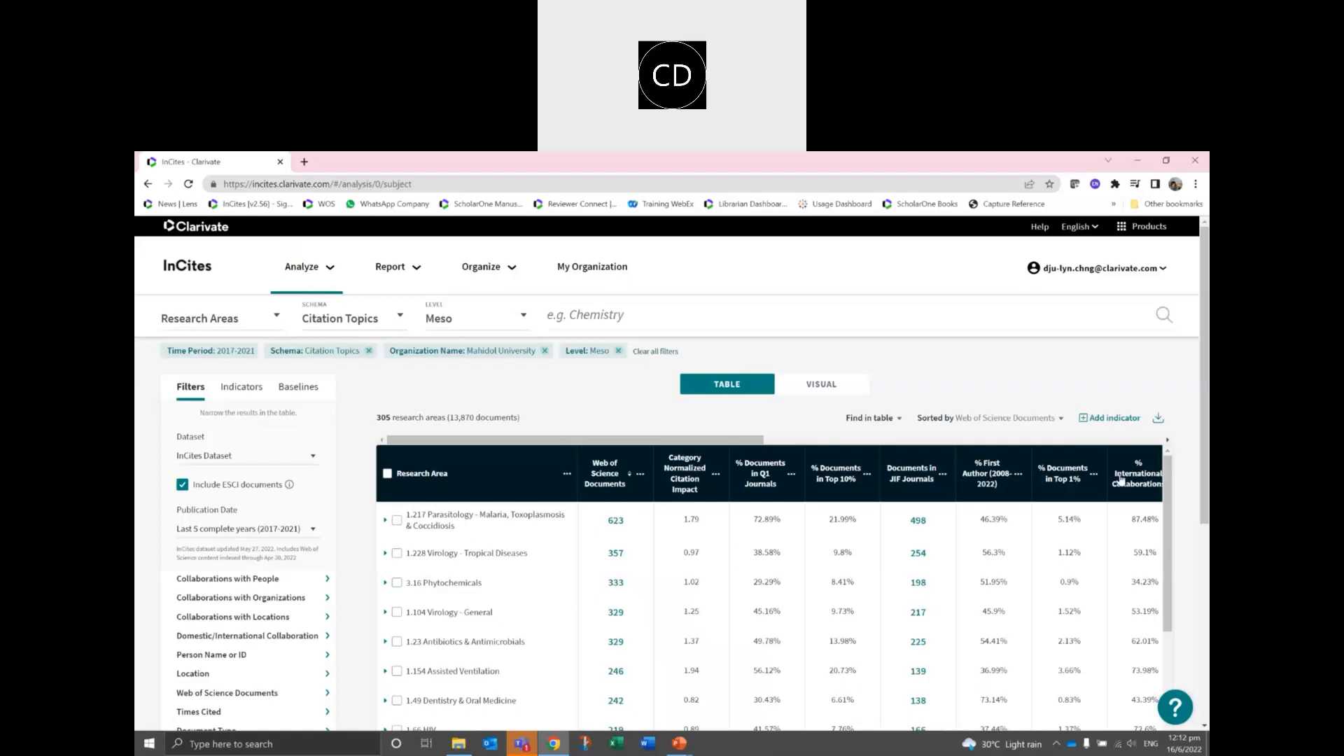
left_click_drag(917, 480, 709, 520)
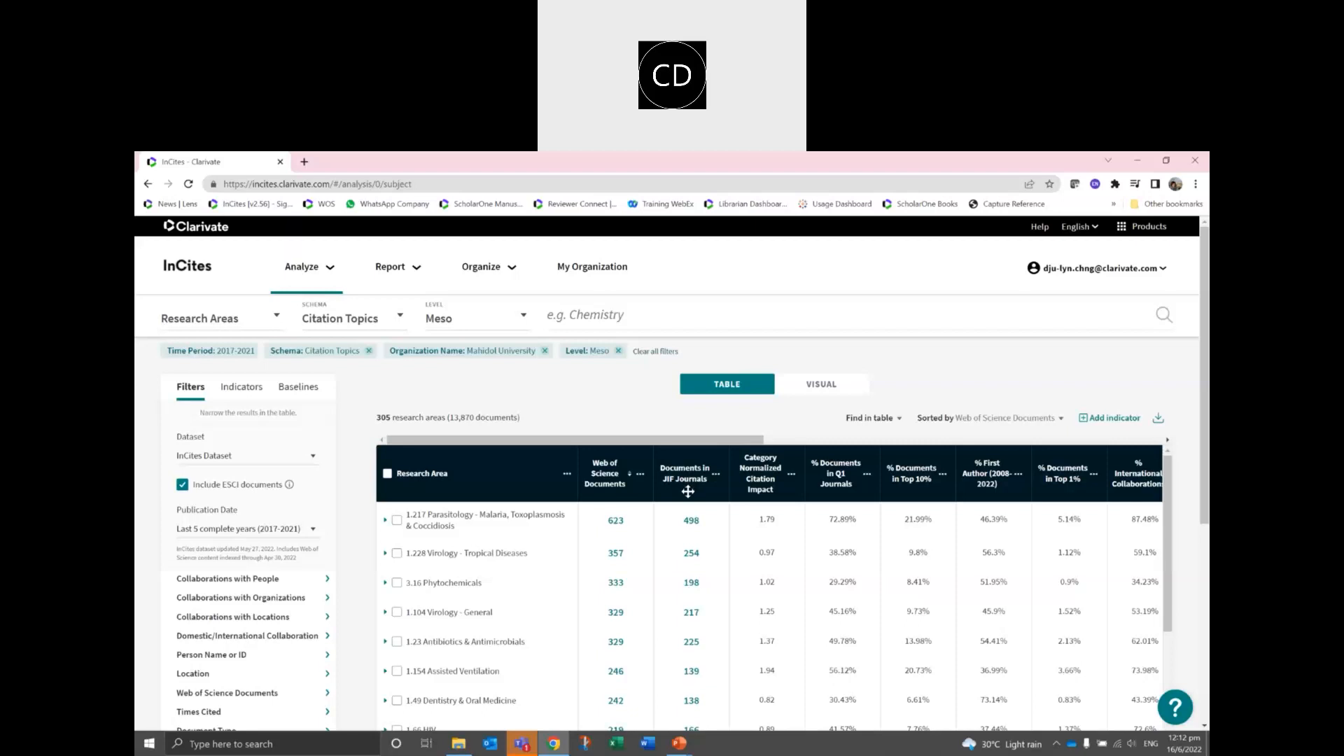
Filter the research areas to JIF Quartile Q1 and update the results.
scroll(371, 506, "down", 4)
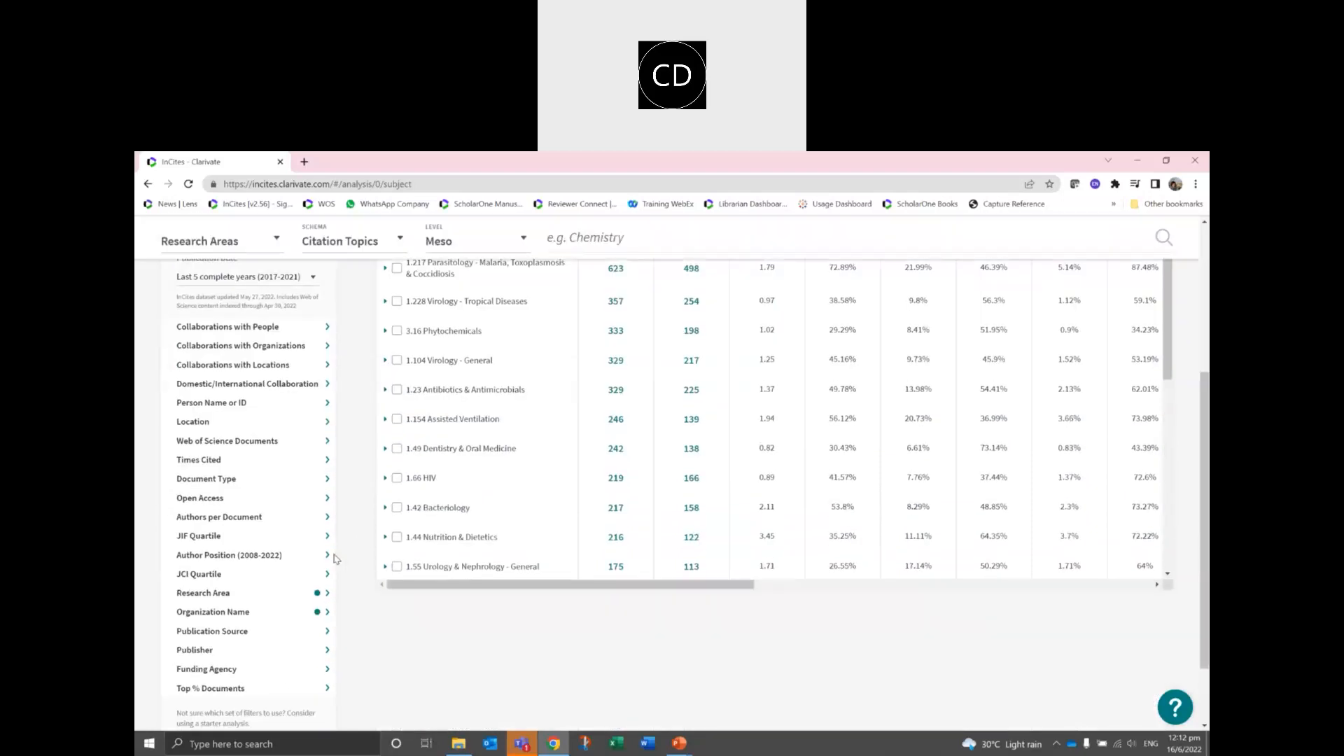
left_click(198, 537)
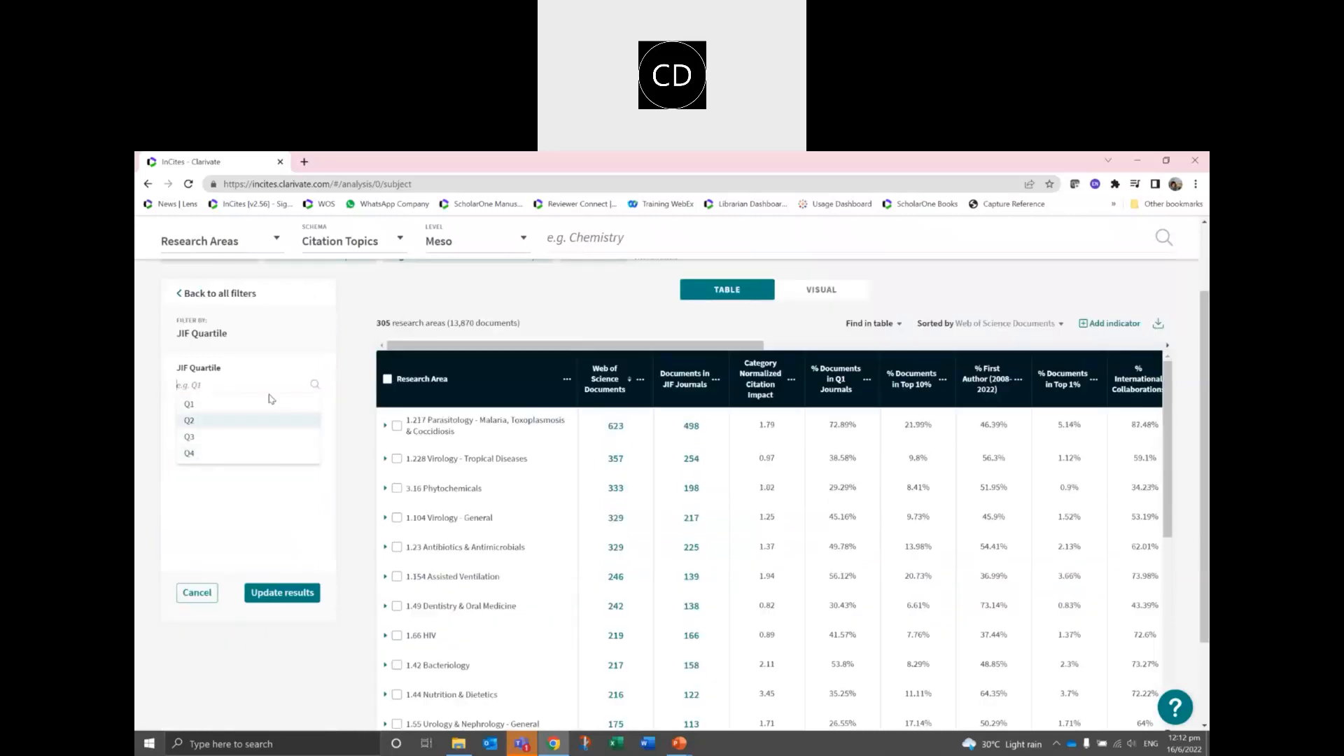
left_click(277, 593)
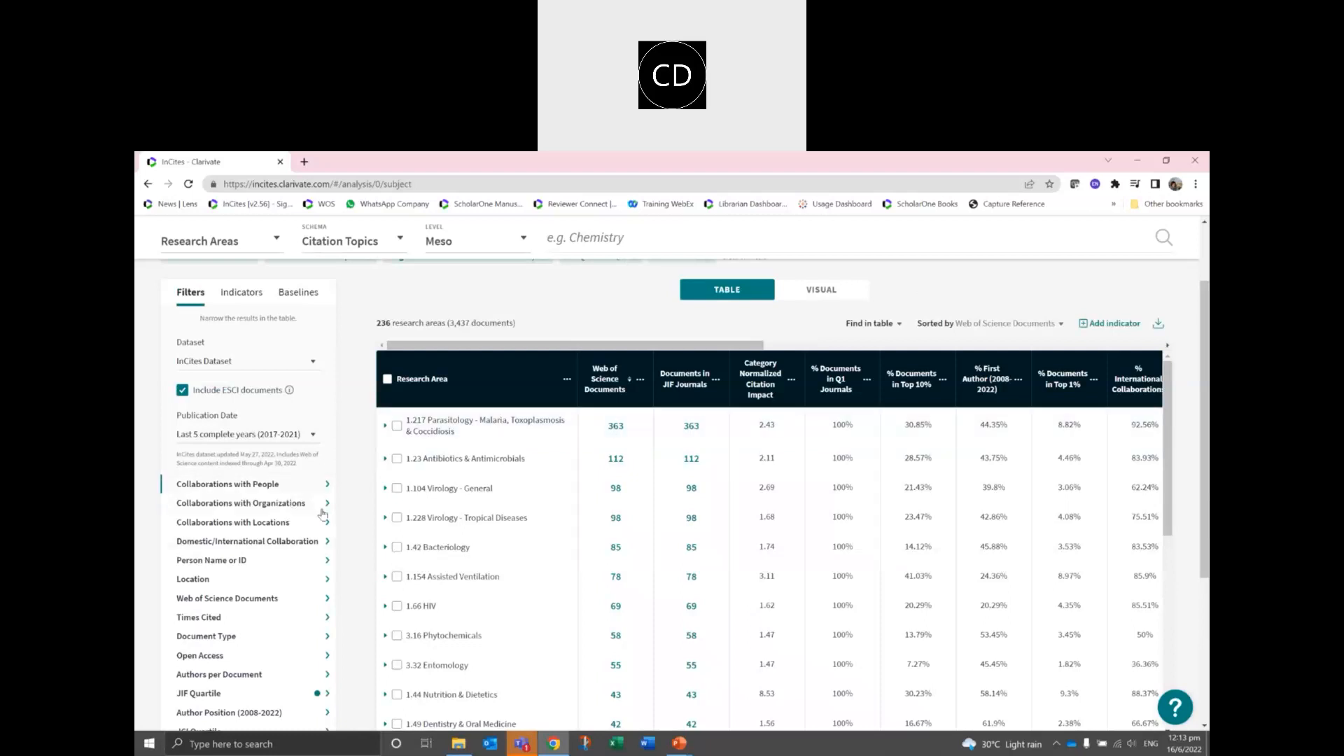
Remove the Q1 selection from the JIF Quartile filter and update the results.
scroll(320, 610, "down", 1)
scroll(320, 610, "down", 2)
left_click(292, 639)
left_click(251, 600)
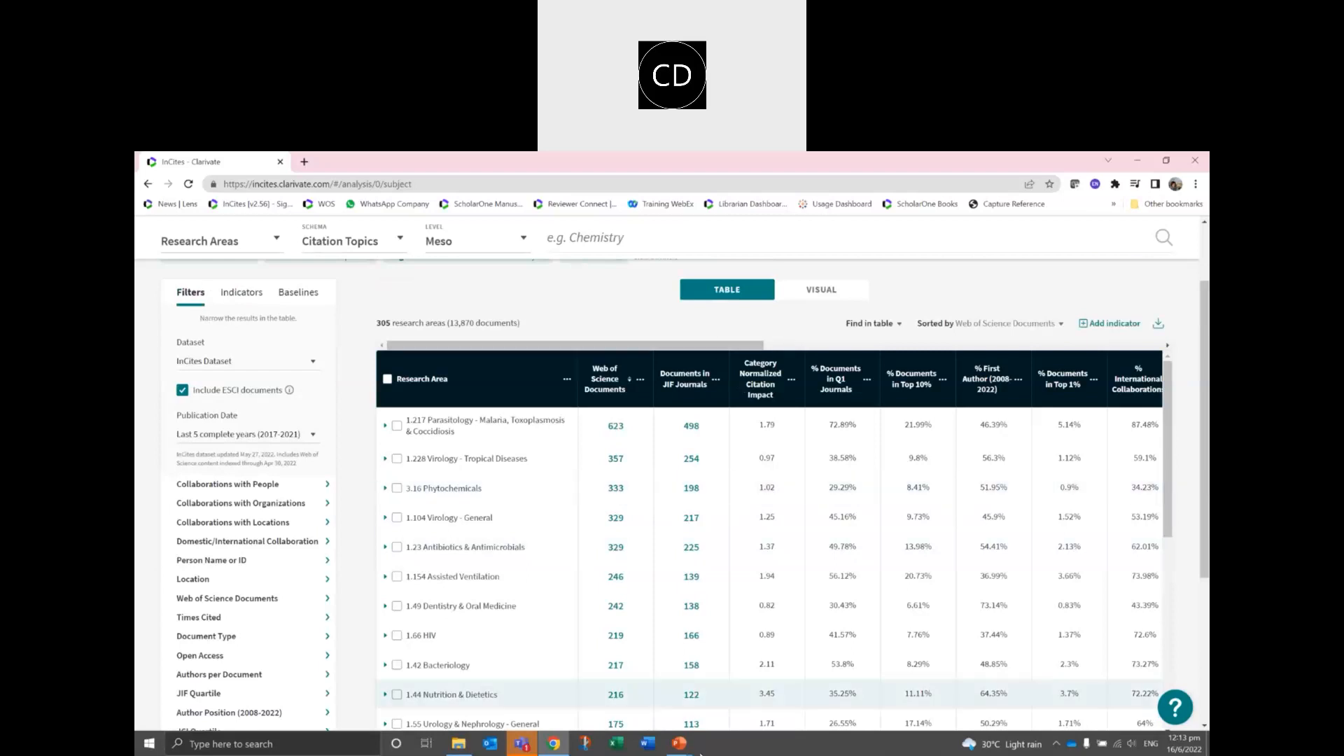
Switch to the running PowerPoint slide show and jump to slide 22, "Profile and Analyze Global Top University", from the slide overview.
mouse_move(679, 744)
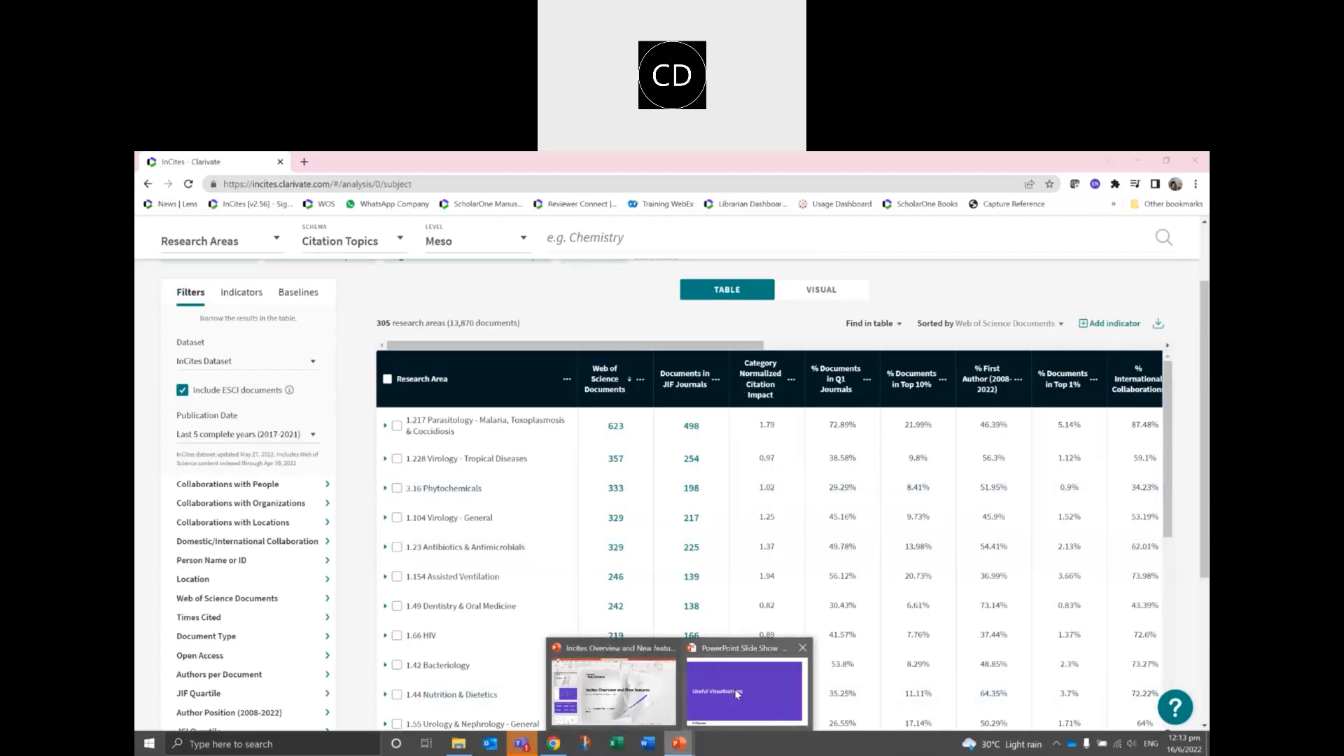
left_click(736, 694)
left_click(217, 742)
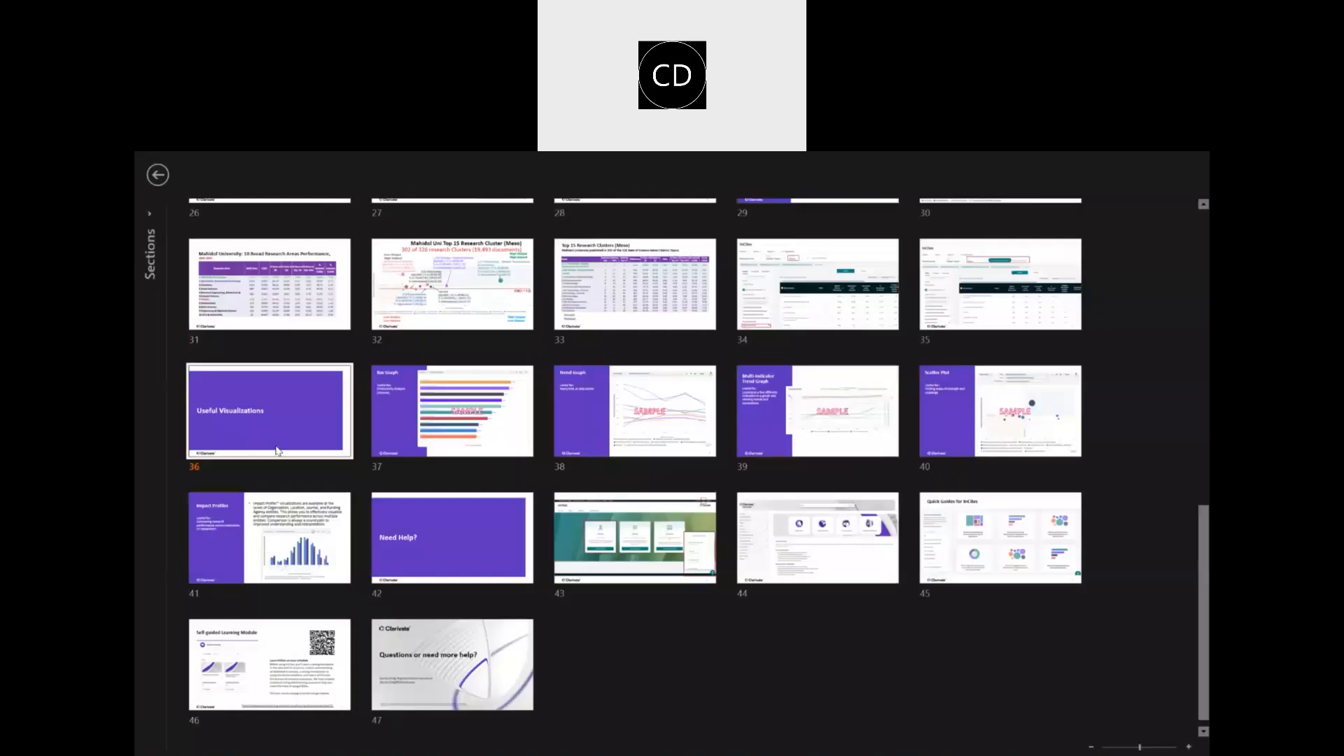
scroll(785, 364, "up", 1)
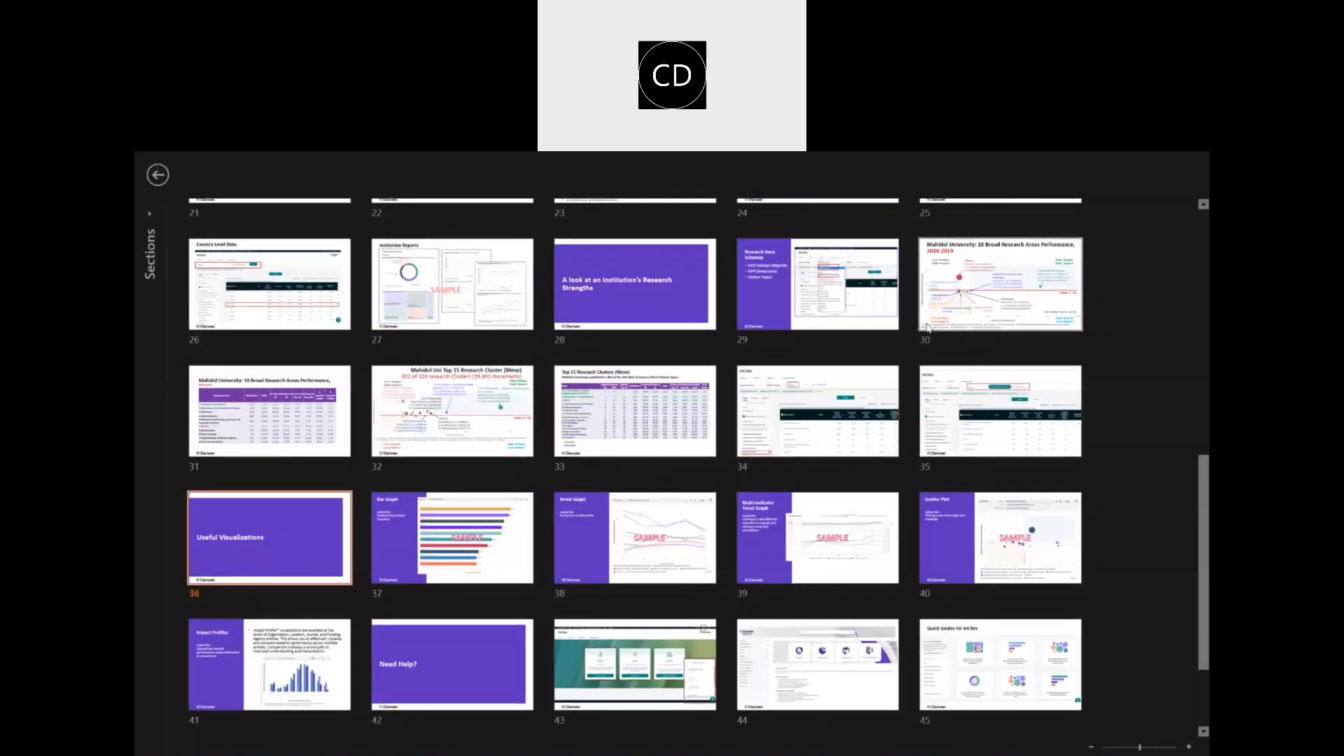
scroll(1002, 404, "up", 3)
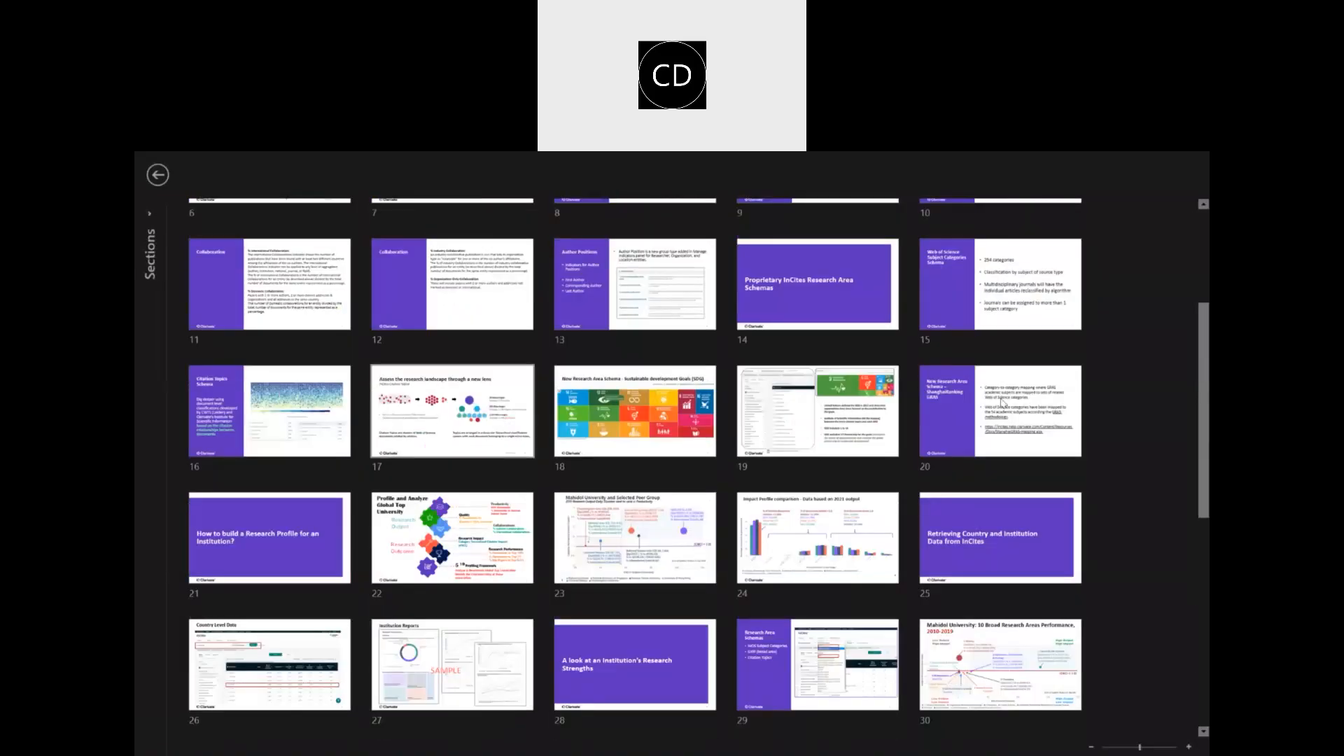
scroll(1002, 404, "up", 2)
scroll(900, 423, "down", 3)
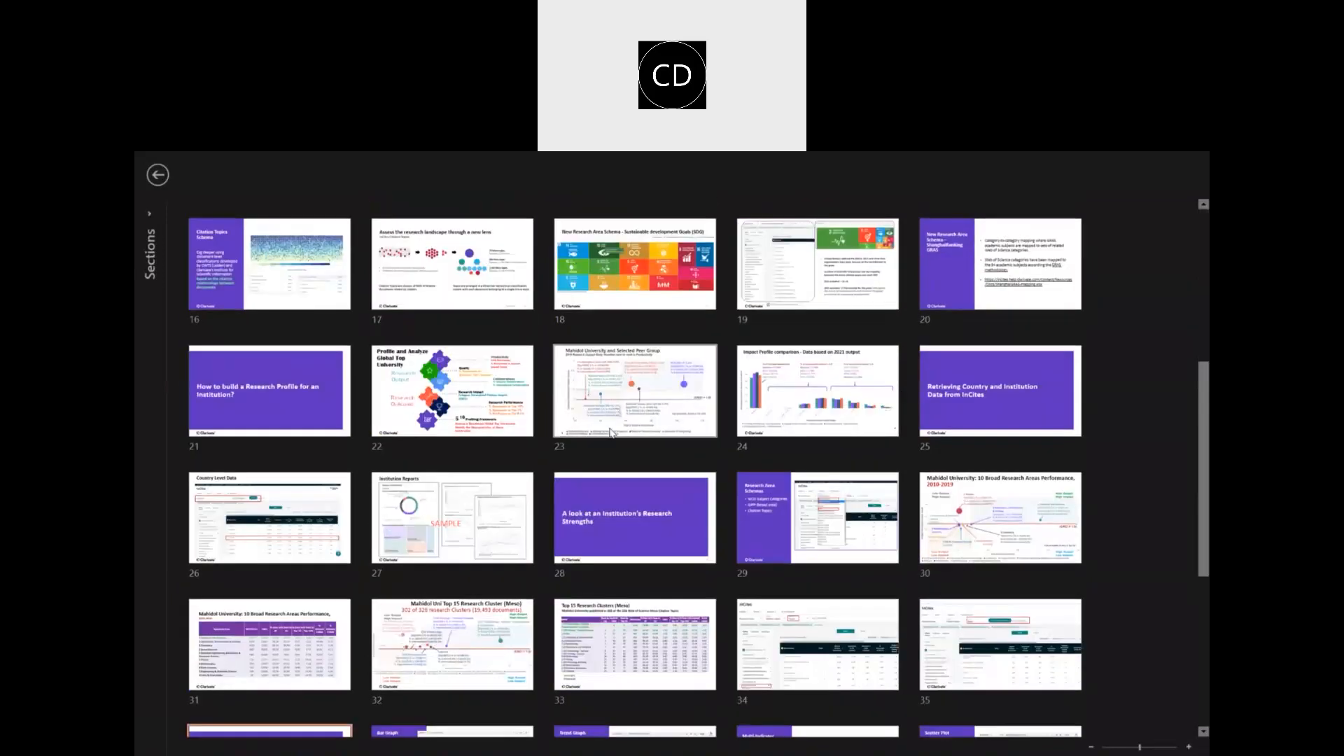
scroll(683, 570, "down", 1)
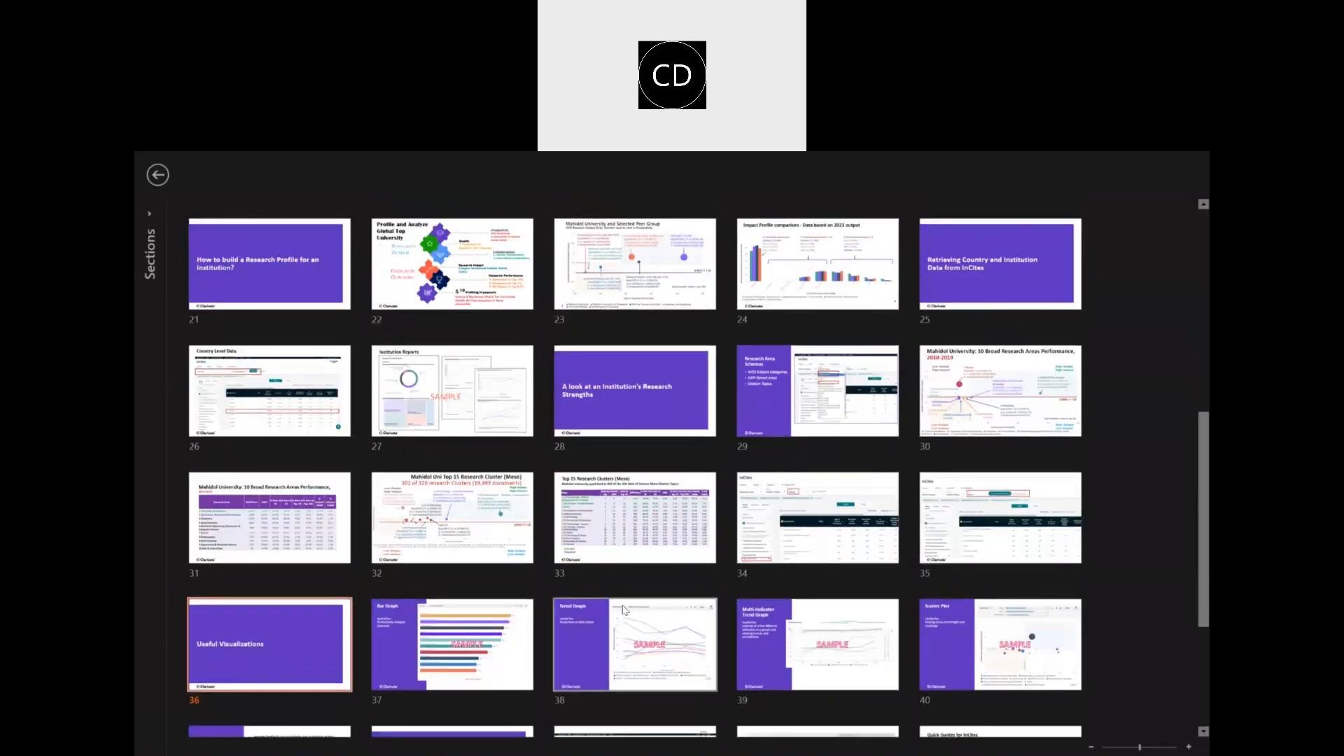
scroll(518, 523, "up", 1)
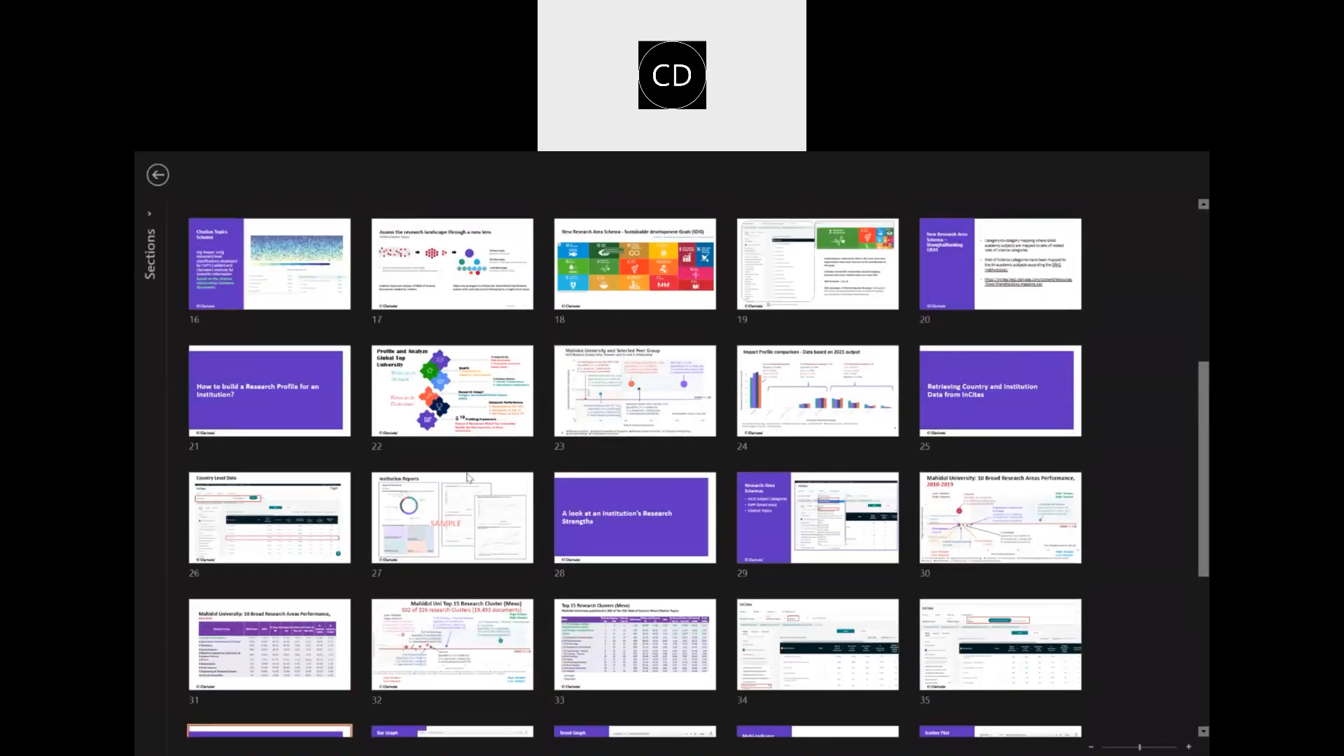
scroll(876, 441, "up", 1)
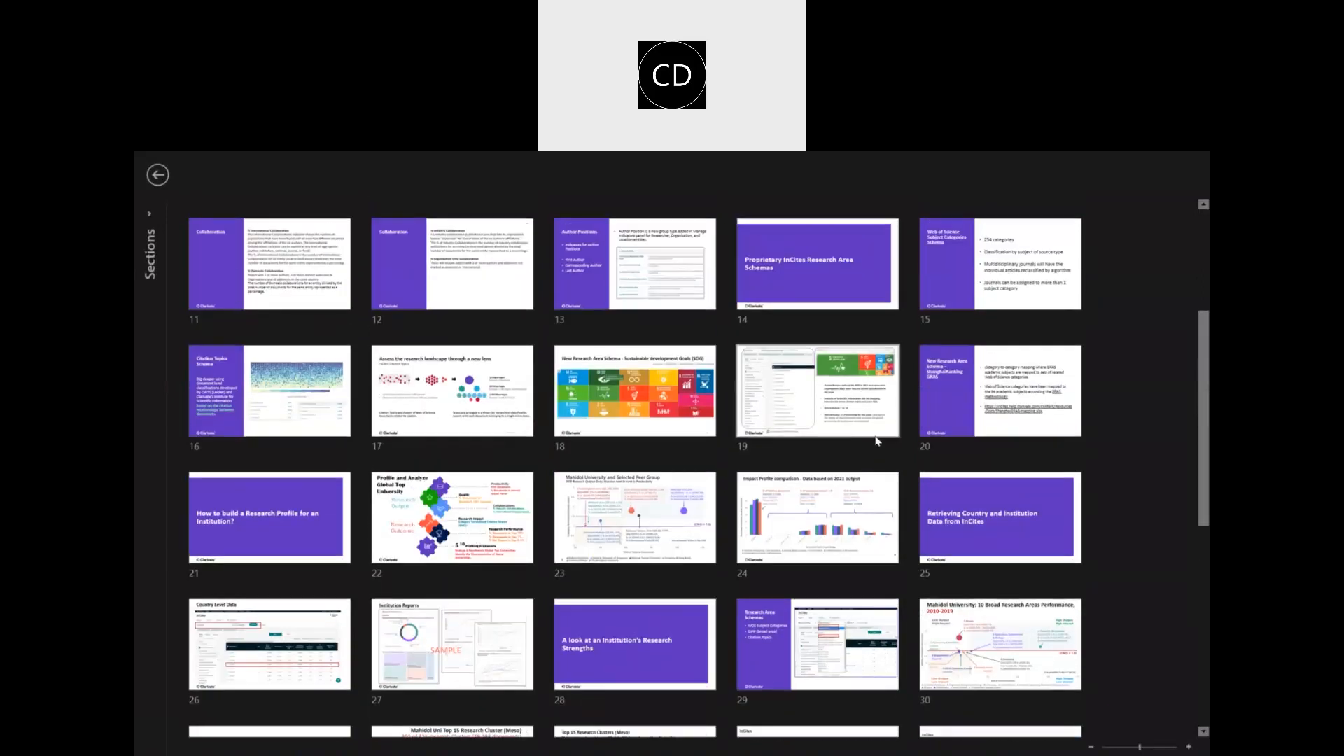
left_click(483, 516)
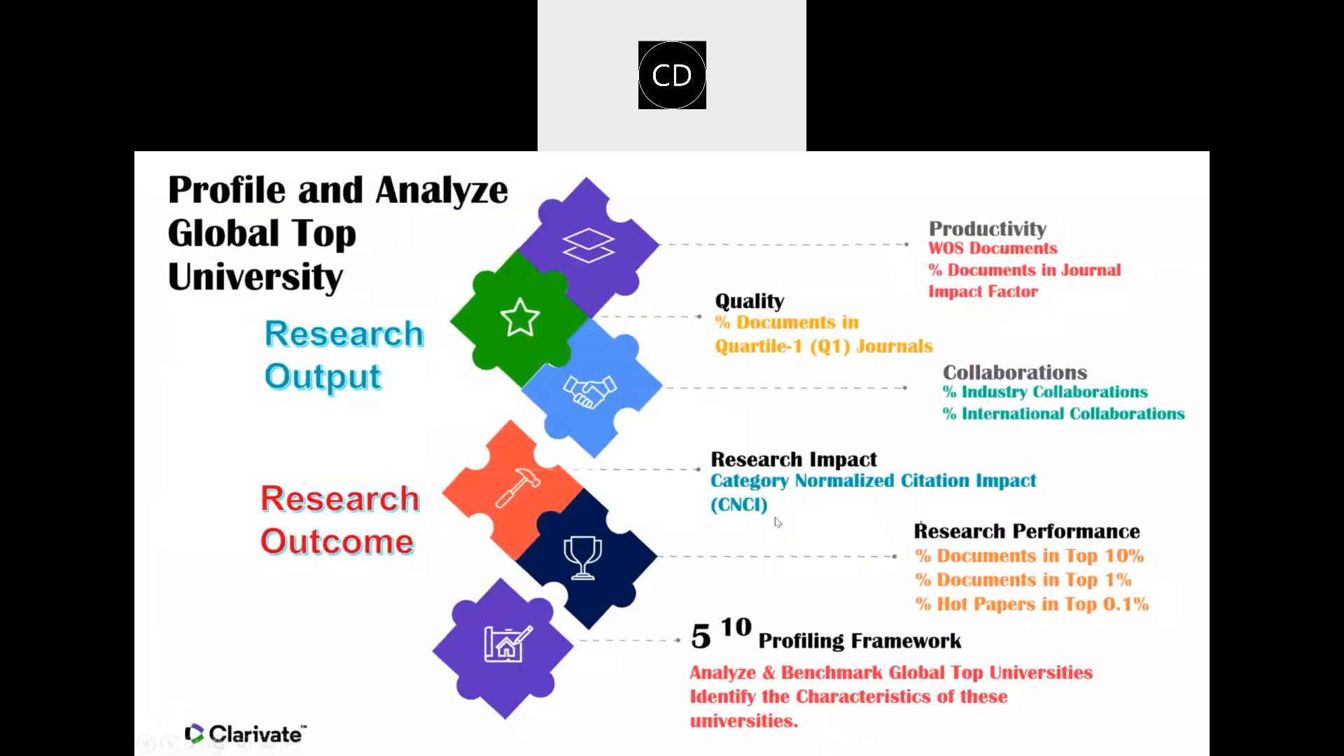